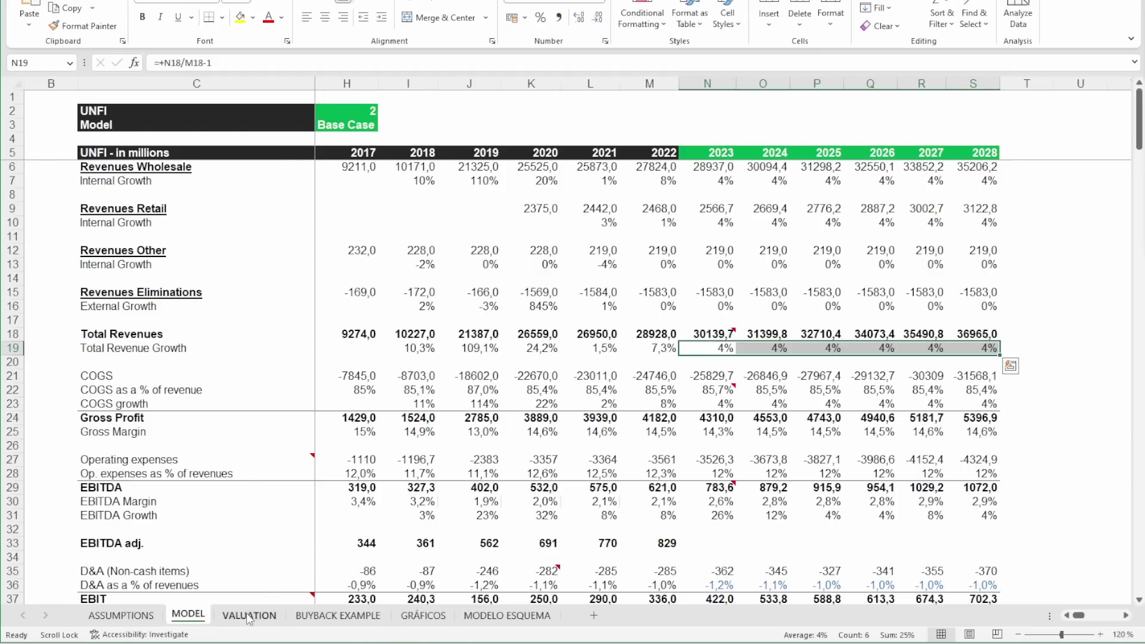
Step: On the ASSUMPTIONS sheet, set the Base Case FY2023 growth of Revenues Wholesale to 5%
{"action": "left_click", "coordinate": [121, 616]}
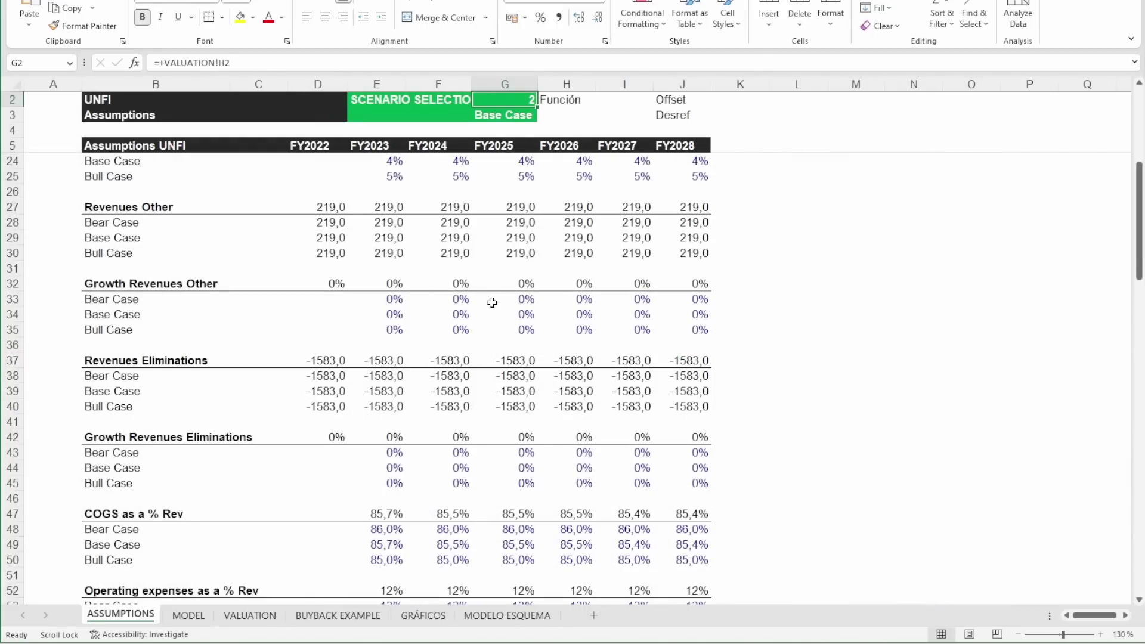
{"action": "scroll", "coordinate": [459, 316], "scroll_direction": "up", "scroll_amount": 6}
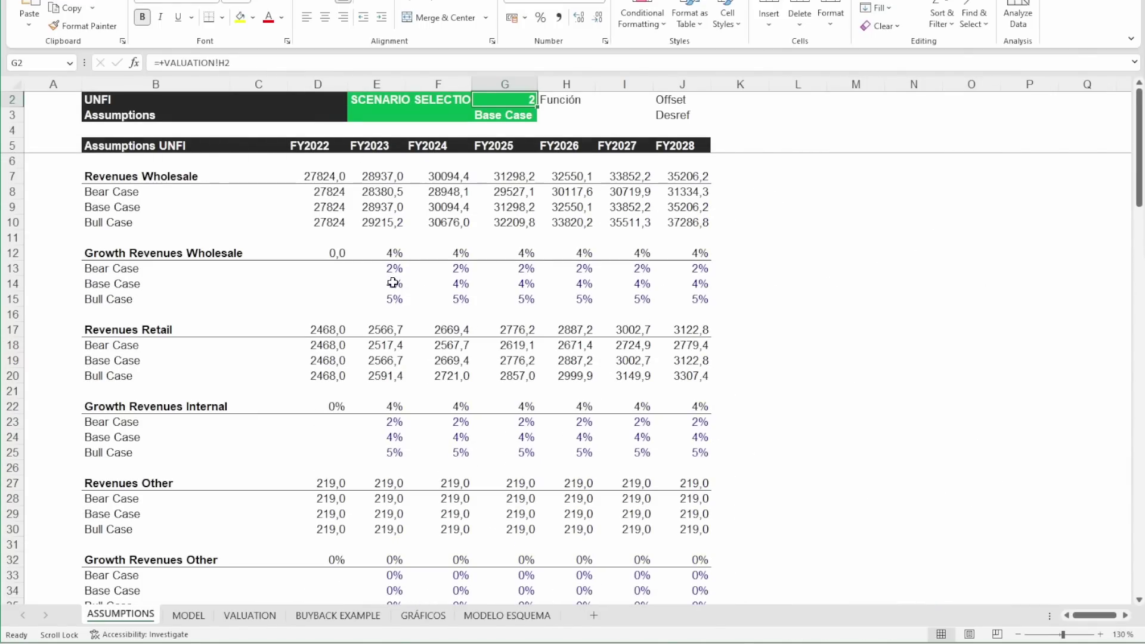
{"action": "left_click", "coordinate": [396, 285]}
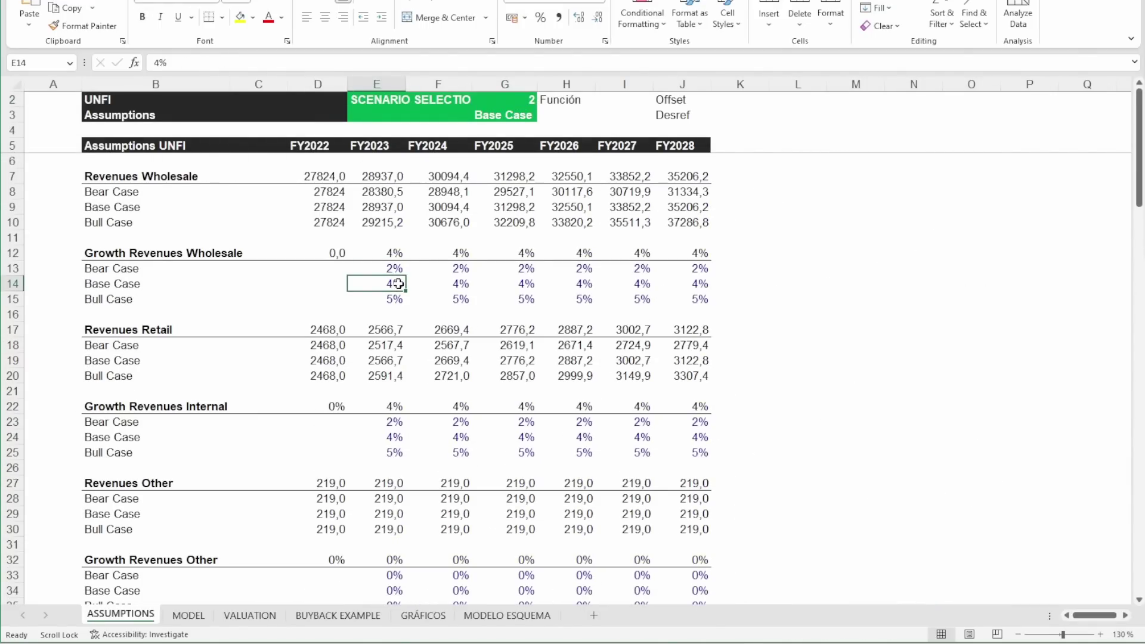
{"action": "type", "text": "5"}
{"action": "key", "text": "Return"}
{"action": "type", "text": "4"}
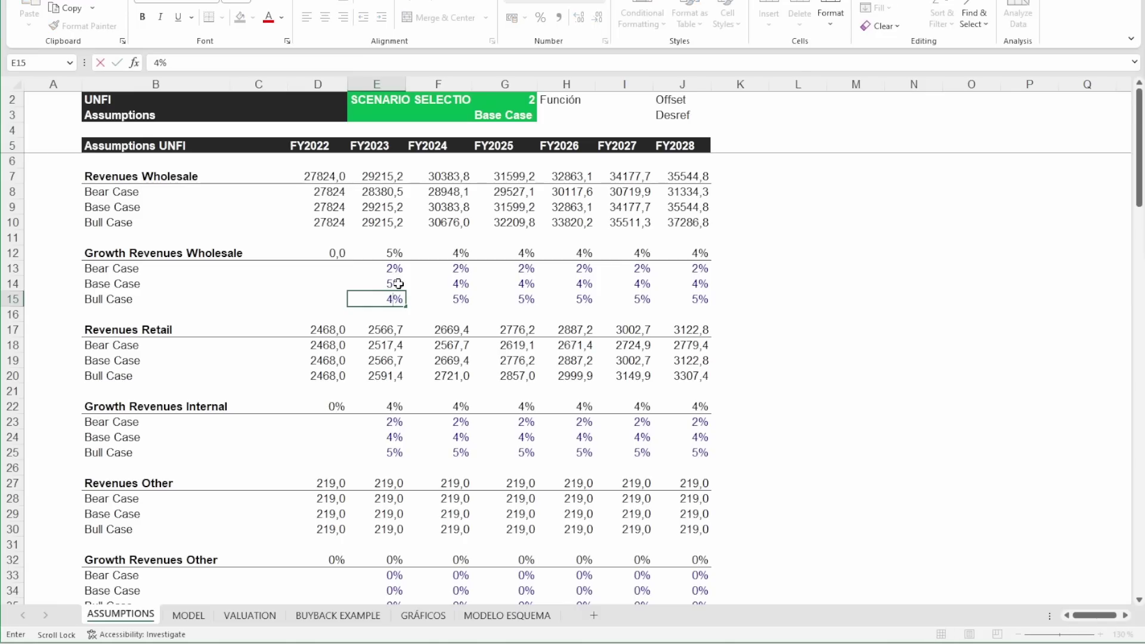
{"action": "key", "text": "Escape"}
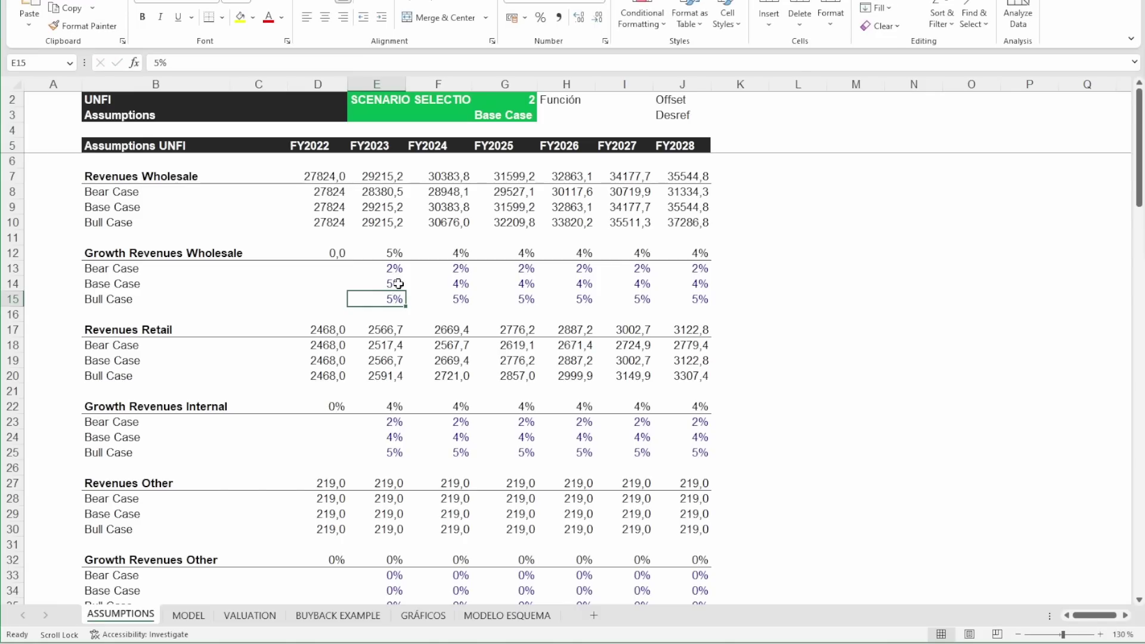
Step: Set the Base Case FY2023 wholesale growth to 4% and select the Bear, Base and Bull Case labels of that block
{"action": "left_click", "coordinate": [398, 284]}
{"action": "type", "text": "4"}
{"action": "key", "text": "Return"}
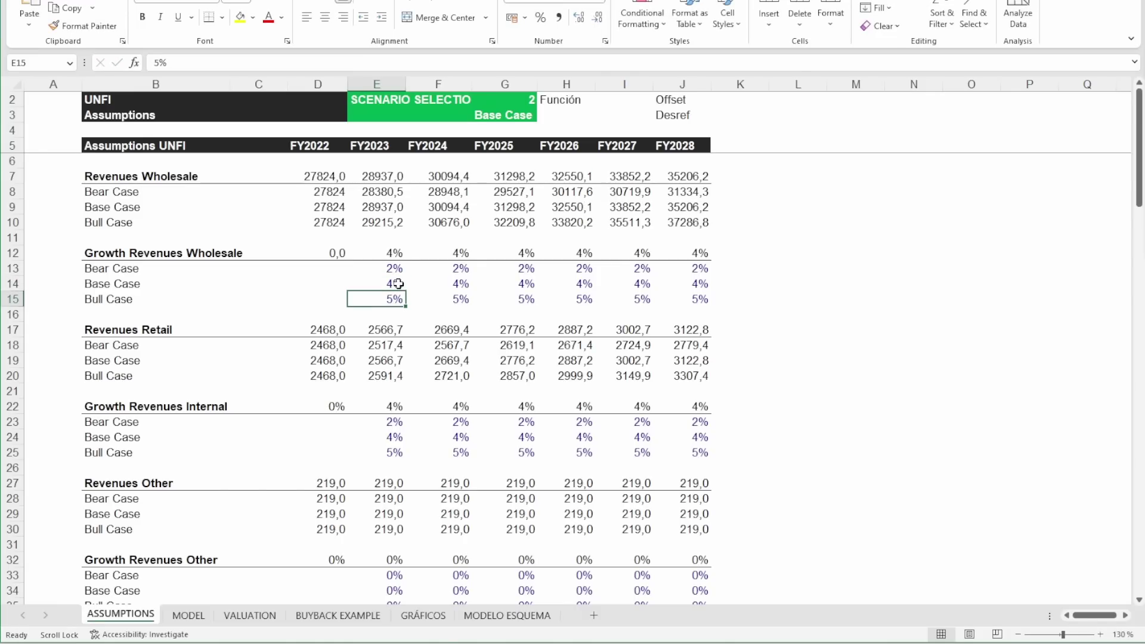
{"action": "left_click_drag", "start_coordinate": [134, 266], "coordinate": [126, 296]}
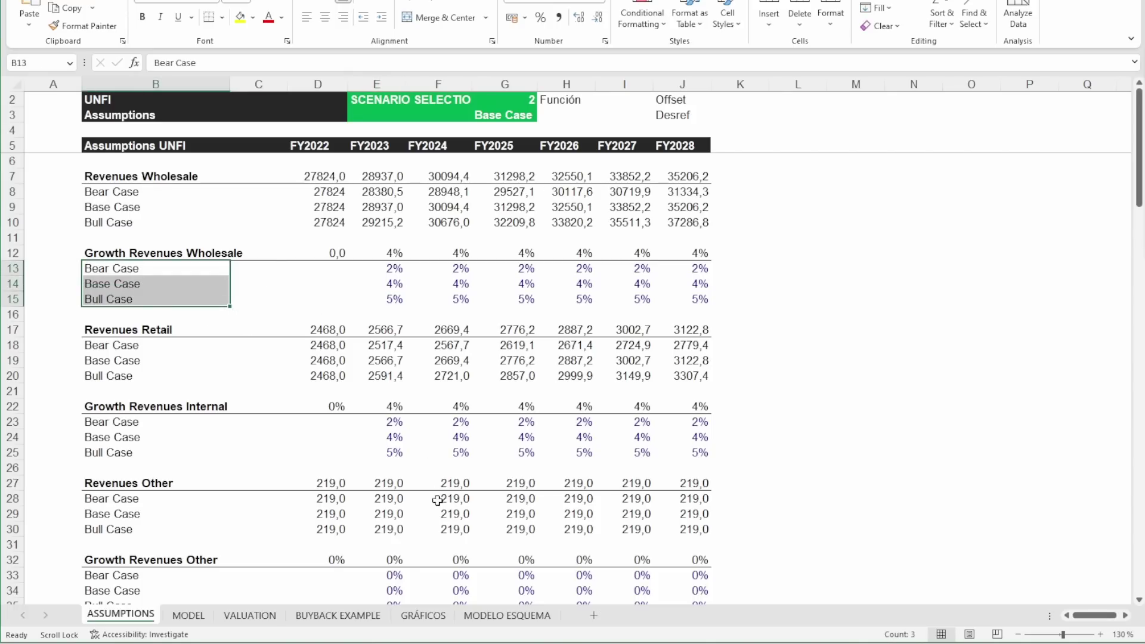
Step: Set the scenario selection on the VALUATION sheet to 3 and select the 2023–2028 Total Revenue Growth cells on the MODEL sheet
{"action": "left_click", "coordinate": [270, 617]}
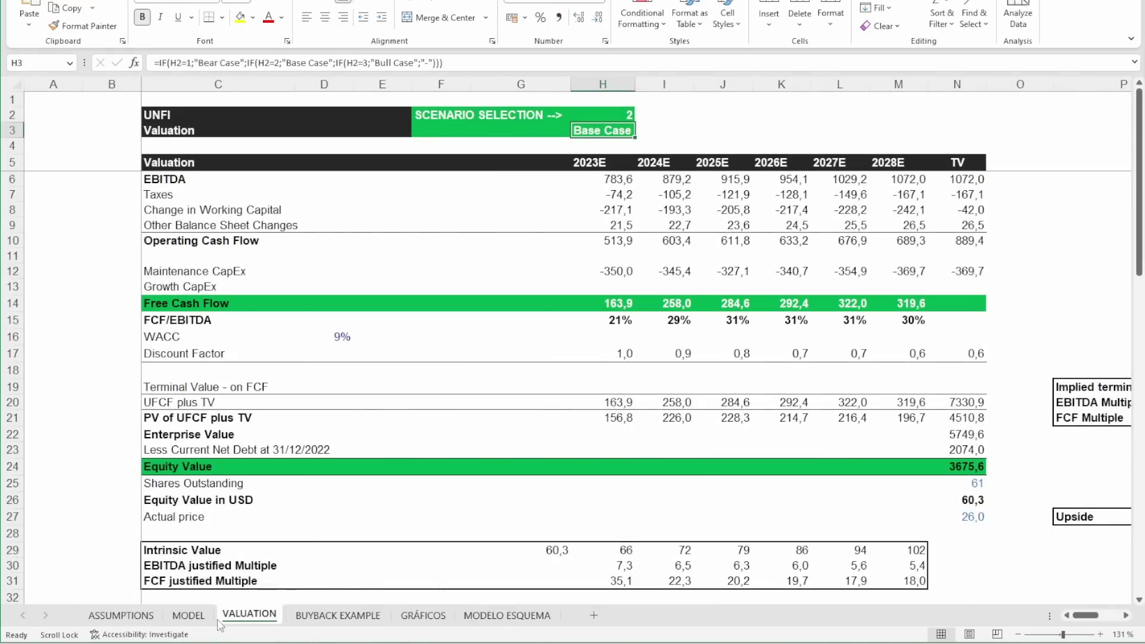
{"action": "left_click", "coordinate": [188, 615]}
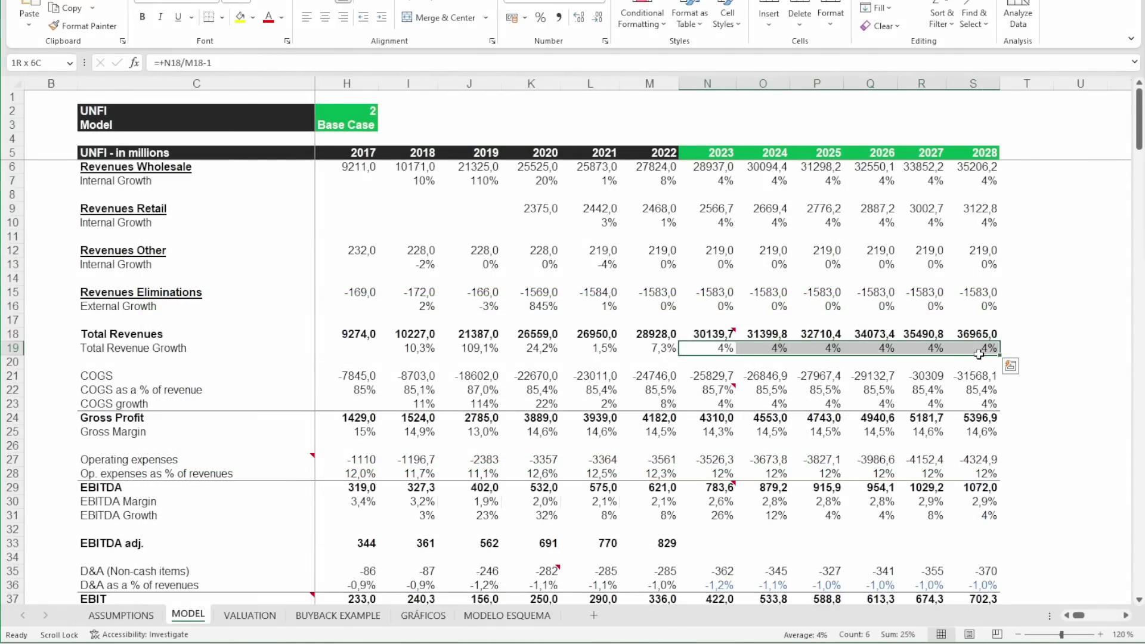
{"action": "left_click", "coordinate": [250, 615]}
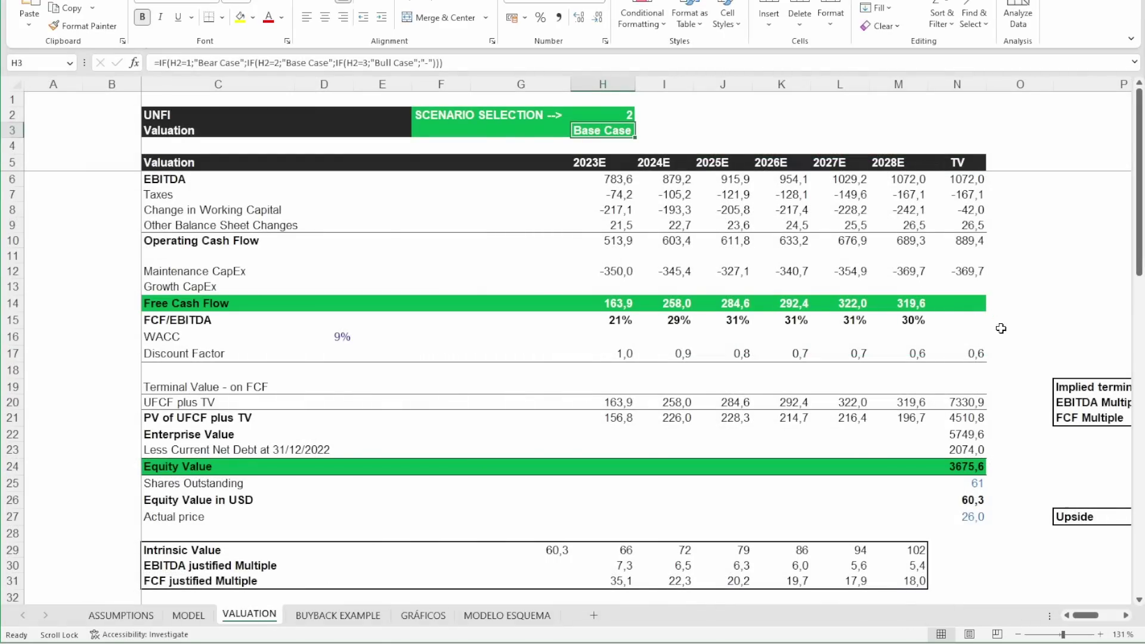
{"action": "left_click", "coordinate": [602, 120]}
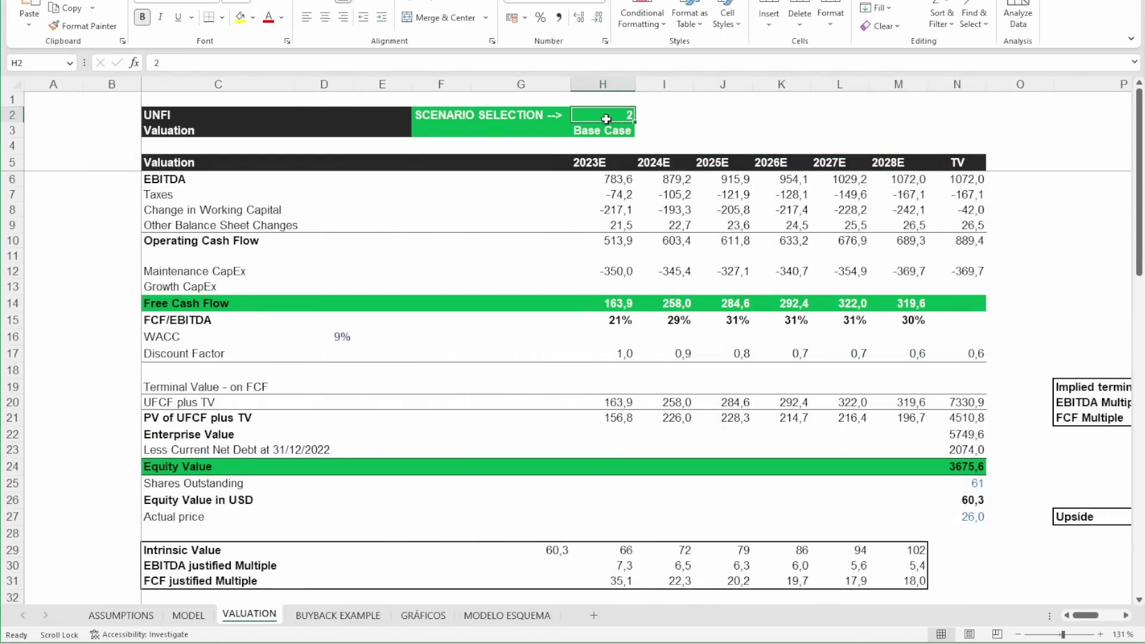
{"action": "type", "text": "3"}
{"action": "key", "text": "Return"}
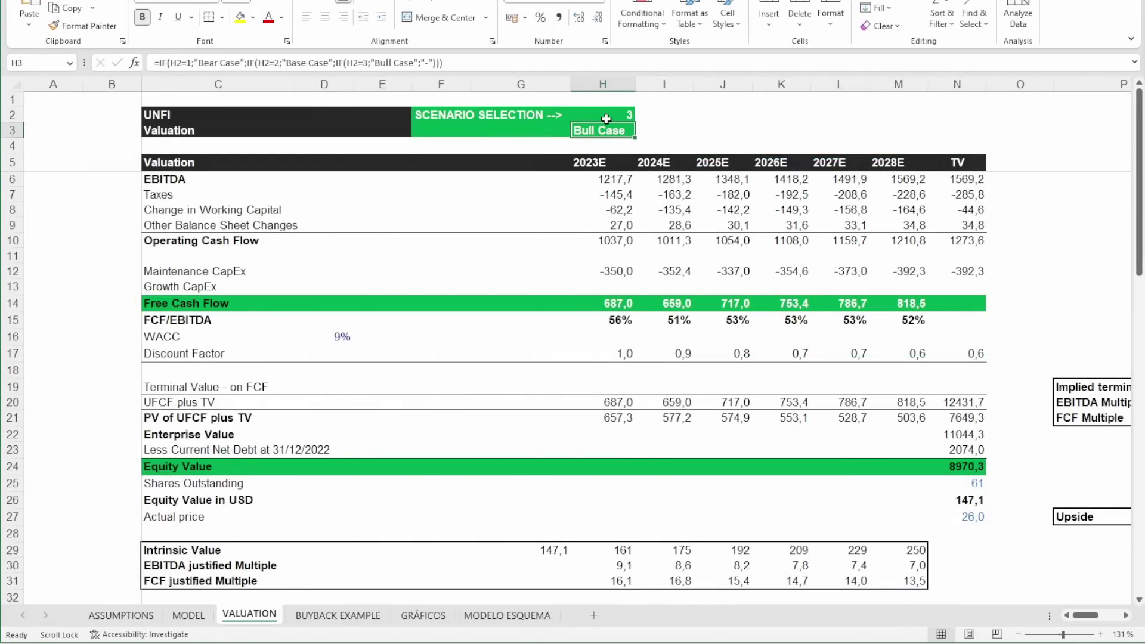
{"action": "left_click", "coordinate": [188, 615]}
{"action": "left_click_drag", "start_coordinate": [722, 348], "coordinate": [981, 347]}
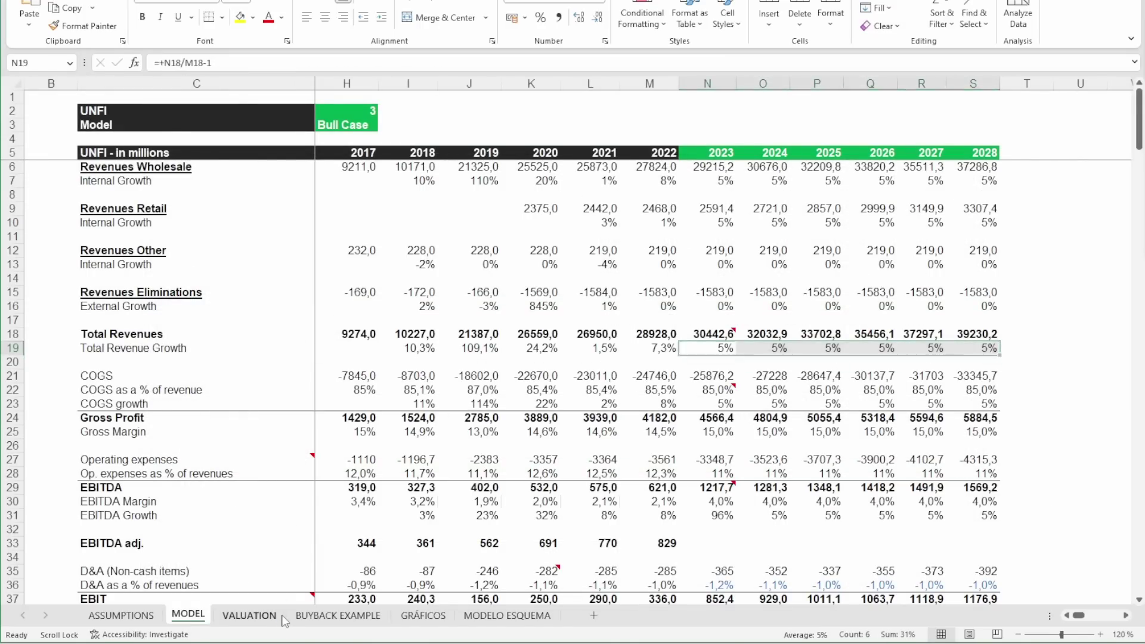
Step: Examine the Bear, Base and Bull Case assumptions on the ASSUMPTIONS sheet, from revenue growth through COGS, operating expenses, capex and leases
{"action": "left_click", "coordinate": [280, 615]}
{"action": "key", "text": "ctrl+Page_Up"}
{"action": "key", "text": "ctrl+Page_Up"}
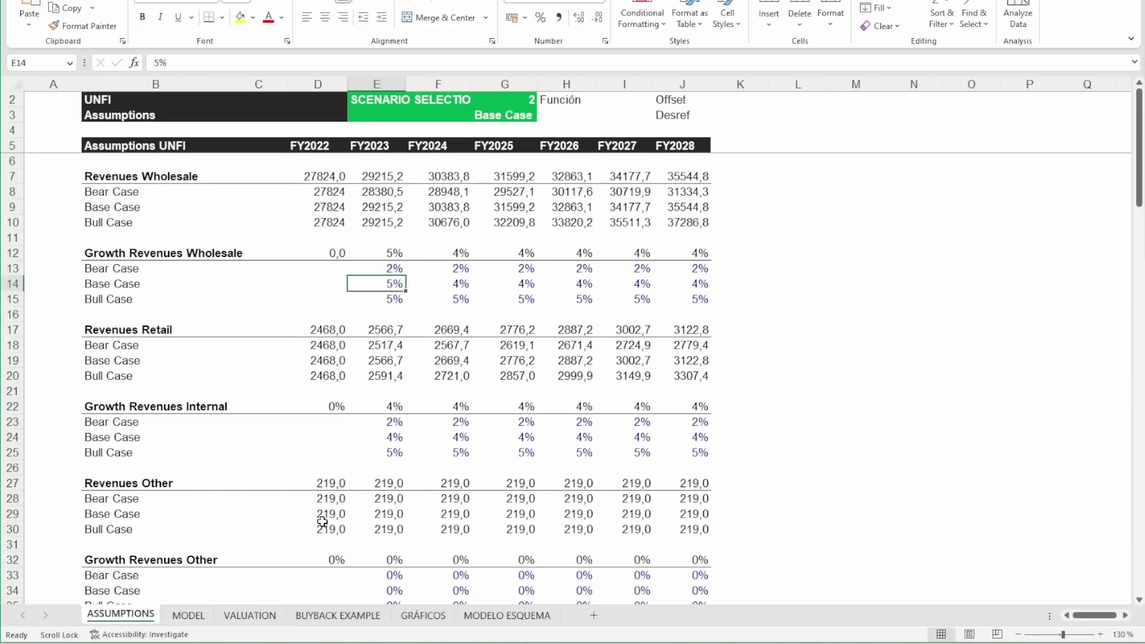
{"action": "scroll", "coordinate": [321, 513], "scroll_direction": "down", "scroll_amount": 10}
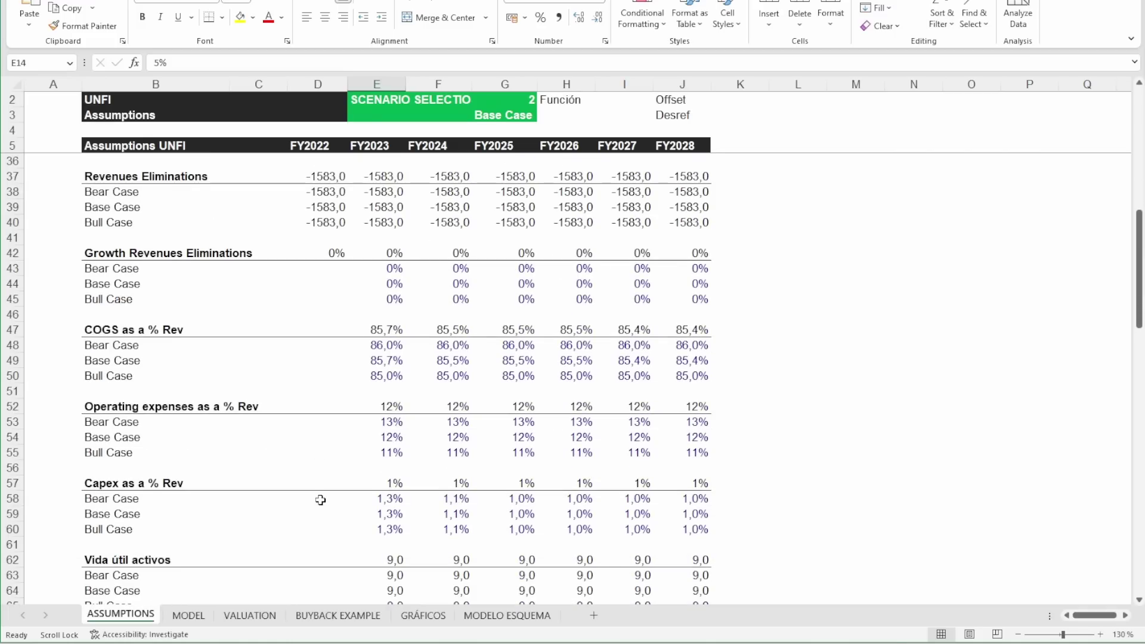
{"action": "scroll", "coordinate": [320, 499], "scroll_direction": "down", "scroll_amount": 3}
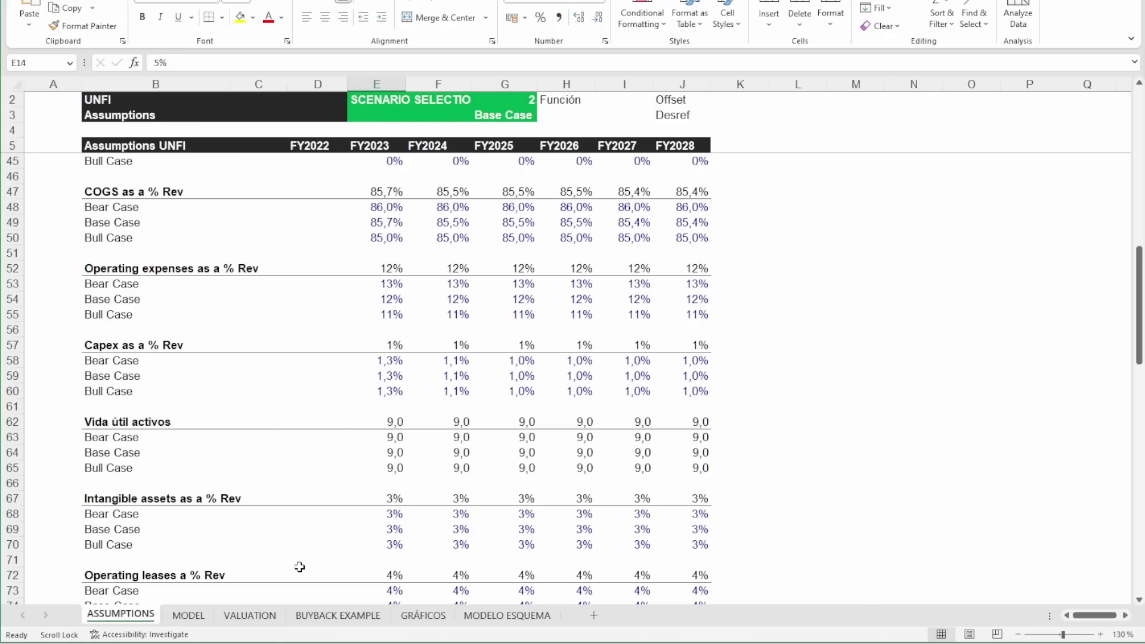
{"action": "scroll", "coordinate": [300, 566], "scroll_direction": "down", "scroll_amount": 1}
{"action": "scroll", "coordinate": [309, 551], "scroll_direction": "up", "scroll_amount": 7}
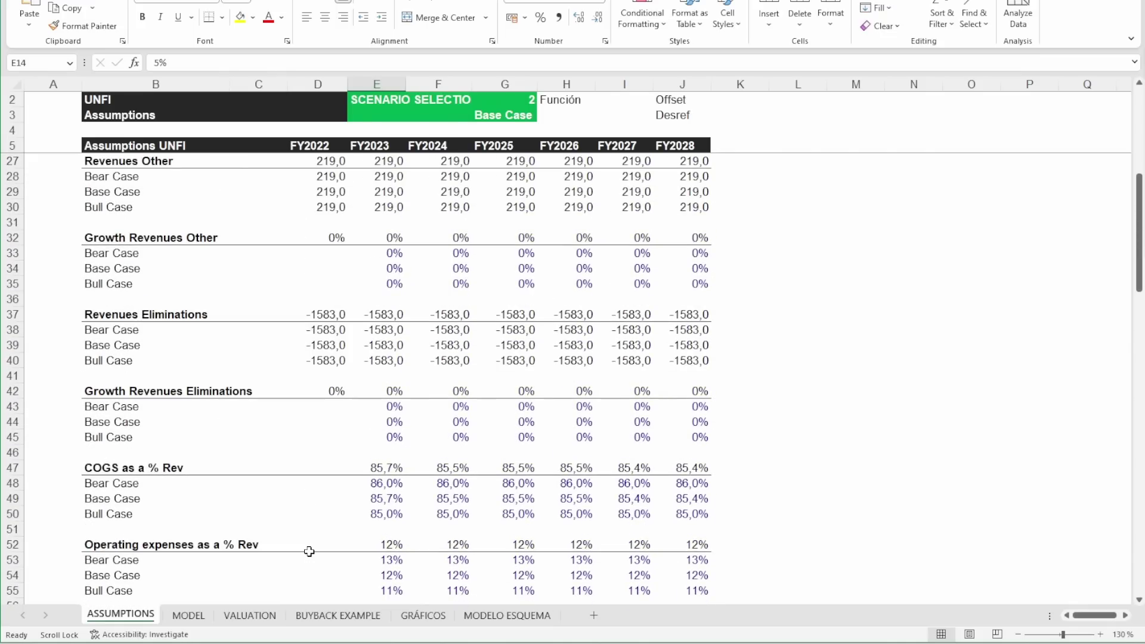
{"action": "scroll", "coordinate": [313, 538], "scroll_direction": "up", "scroll_amount": 7}
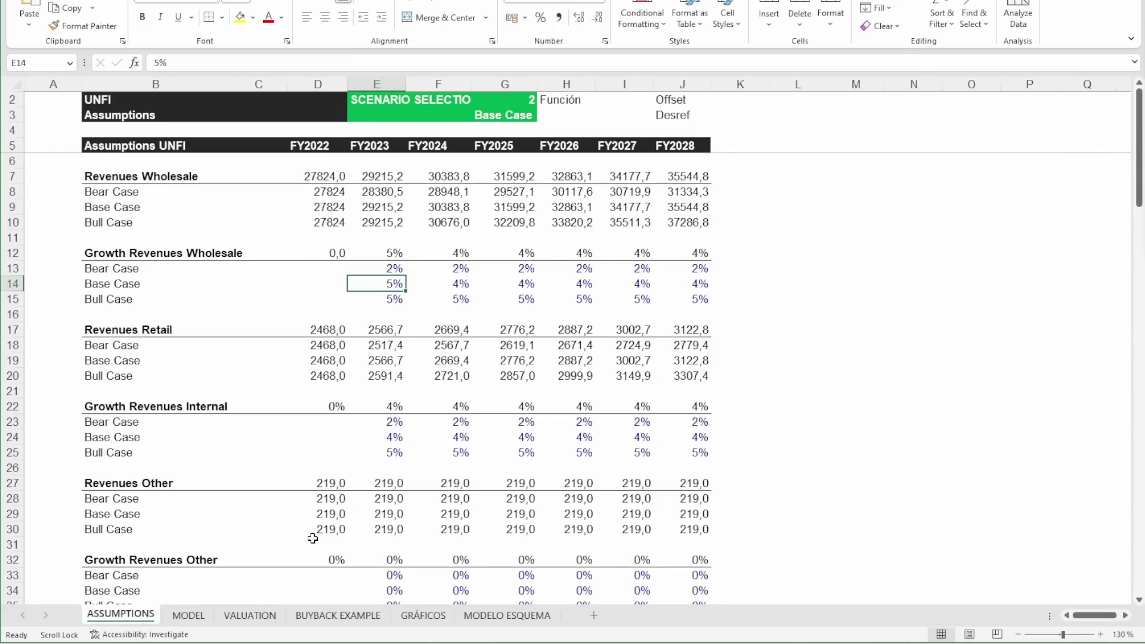
{"action": "scroll", "coordinate": [313, 539], "scroll_direction": "down", "scroll_amount": 5}
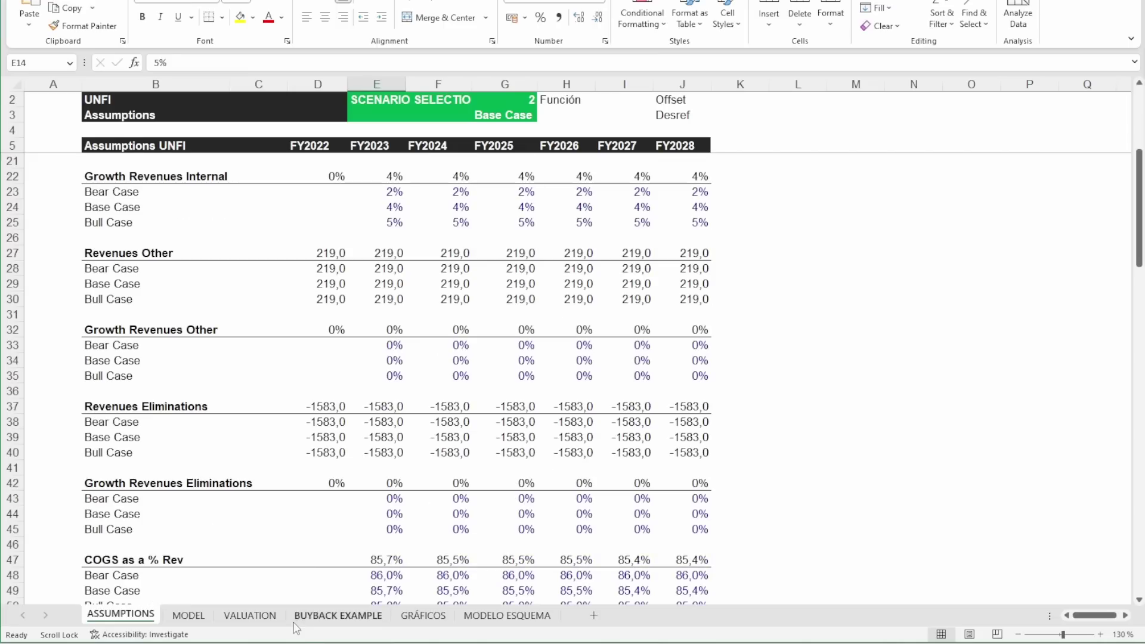
{"action": "left_click", "coordinate": [199, 617]}
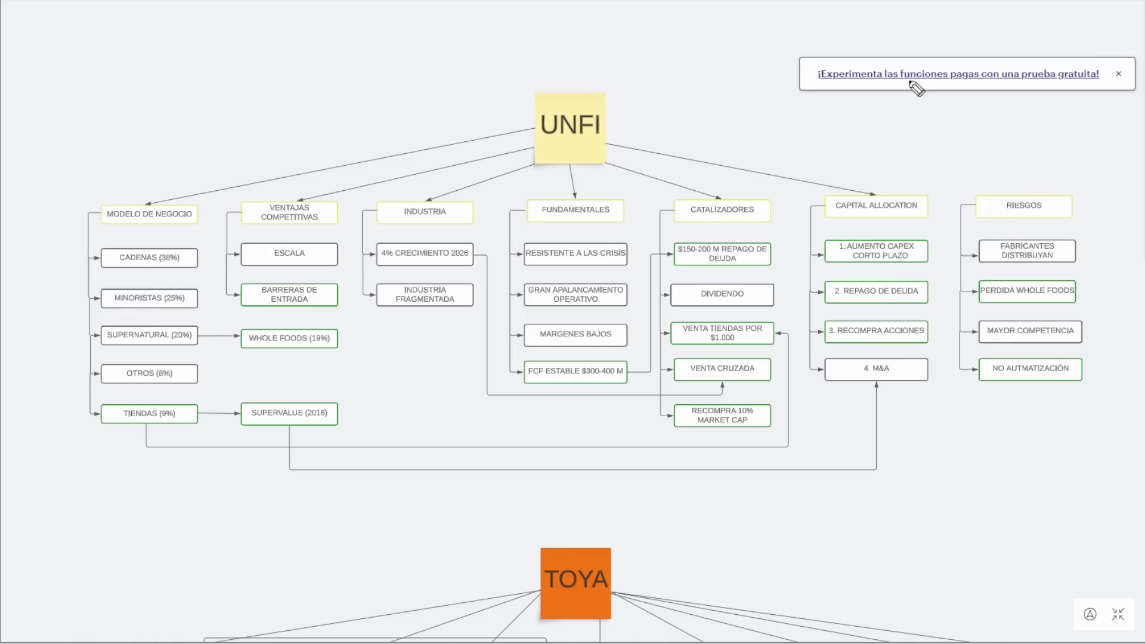
Step: On the UNFI mind map, draw yellow arrows pointing at UNFI, Modelo de negocio, Ventajas competitivas, Industria and Fundamentales
{"action": "mouse_move", "coordinate": [484, 51]}
{"action": "left_mouse_down"}
{"action": "mouse_move", "coordinate": [523, 118]}
{"action": "mouse_move", "coordinate": [547, 107]}
{"action": "left_mouse_up"}
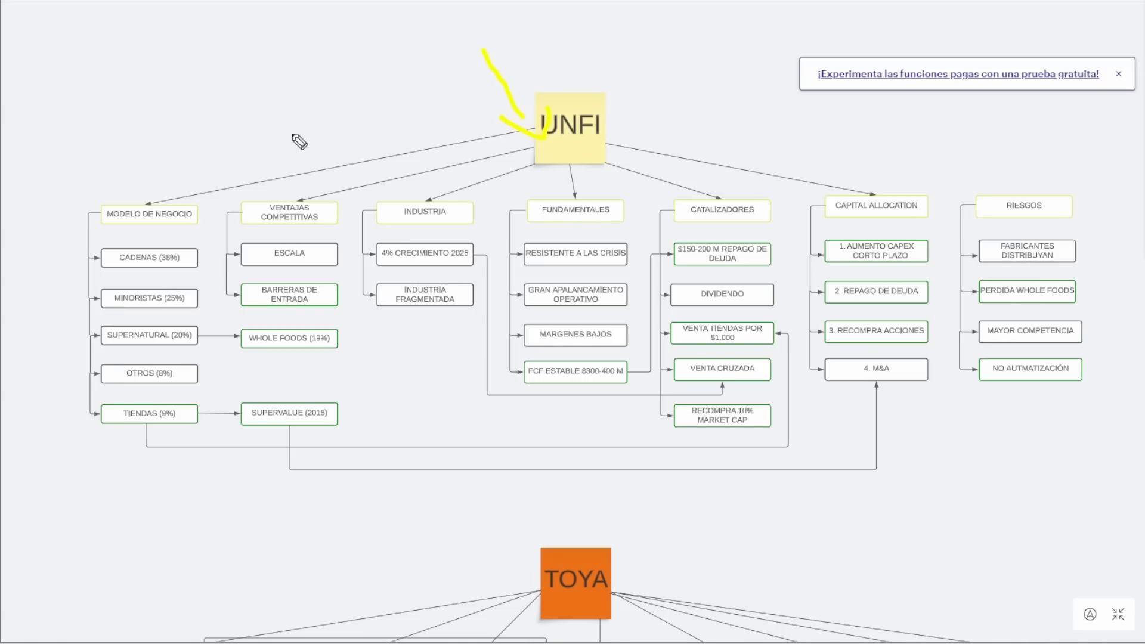
{"action": "mouse_move", "coordinate": [169, 128]}
{"action": "left_mouse_down"}
{"action": "mouse_move", "coordinate": [149, 191]}
{"action": "mouse_move", "coordinate": [160, 172]}
{"action": "left_mouse_up"}
{"action": "mouse_move", "coordinate": [264, 117]}
{"action": "left_mouse_down"}
{"action": "mouse_move", "coordinate": [276, 192]}
{"action": "mouse_move", "coordinate": [282, 179]}
{"action": "left_mouse_up"}
{"action": "left_click", "coordinate": [406, 121]}
{"action": "left_click_drag", "start_coordinate": [406, 121], "coordinate": [425, 189]}
{"action": "left_click_drag", "start_coordinate": [413, 182], "coordinate": [434, 183]}
{"action": "left_click_drag", "start_coordinate": [513, 189], "coordinate": [574, 189]}
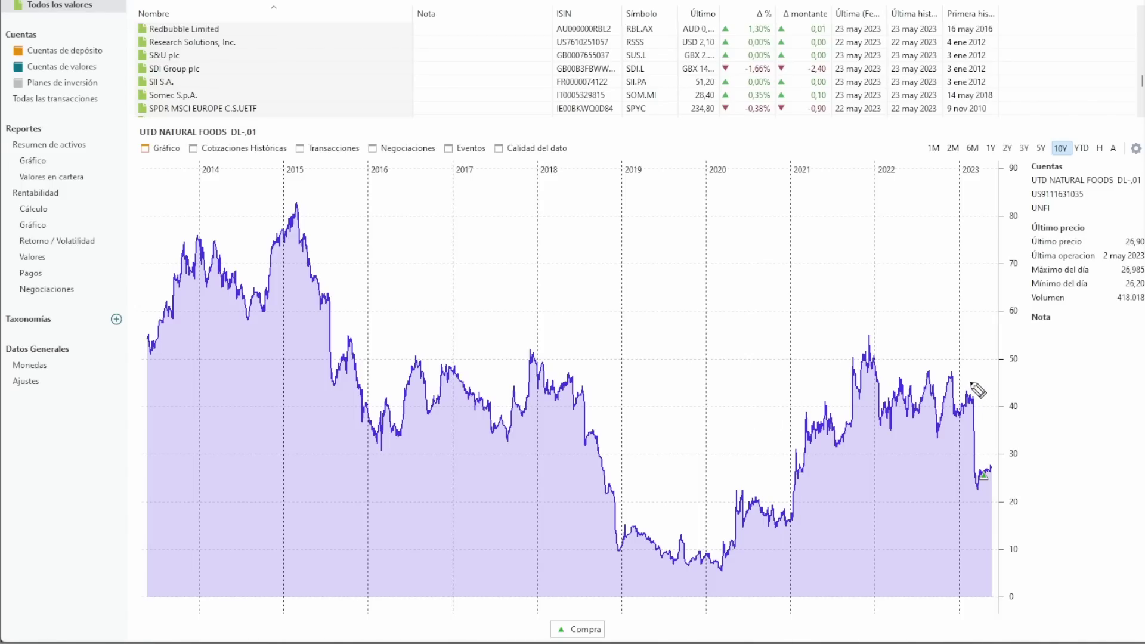
Step: On the United Natural Foods 10-year price chart, mark the early-2023 drop with a yellow arrow and circle the latest price
{"action": "mouse_move", "coordinate": [982, 348]}
{"action": "left_mouse_down"}
{"action": "mouse_move", "coordinate": [975, 387]}
{"action": "mouse_move", "coordinate": [986, 375]}
{"action": "left_mouse_up"}
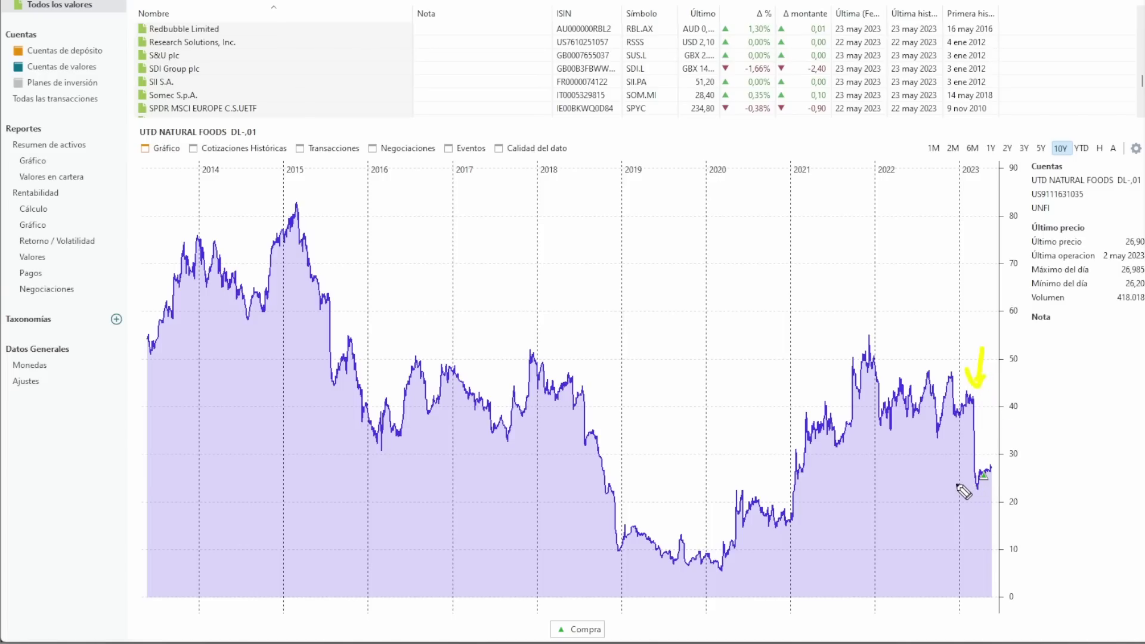
{"action": "mouse_move", "coordinate": [965, 490]}
{"action": "left_mouse_down"}
{"action": "mouse_move", "coordinate": [994, 477]}
{"action": "mouse_move", "coordinate": [958, 487]}
{"action": "left_mouse_up"}
{"action": "mouse_move", "coordinate": [986, 481]}
Step: Draw yellow arrows along the 2018–2019 fall and the 2020–2021 rise, and circle the 2020 low and the late-2021 peak
{"action": "mouse_move", "coordinate": [555, 326]}
{"action": "left_mouse_down"}
{"action": "mouse_move", "coordinate": [637, 513]}
{"action": "mouse_move", "coordinate": [649, 491]}
{"action": "left_mouse_up"}
{"action": "mouse_move", "coordinate": [716, 520]}
{"action": "left_mouse_down"}
{"action": "mouse_move", "coordinate": [836, 348]}
{"action": "mouse_move", "coordinate": [830, 374]}
{"action": "left_mouse_up"}
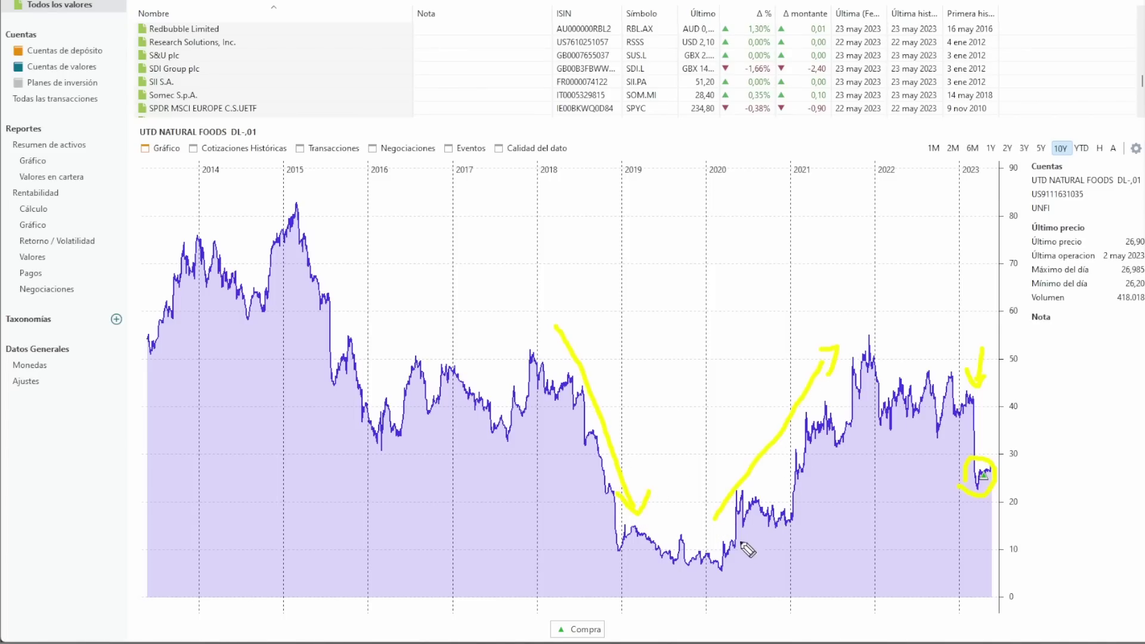
{"action": "mouse_move", "coordinate": [714, 574]}
{"action": "left_mouse_down"}
{"action": "mouse_move", "coordinate": [737, 565]}
{"action": "mouse_move", "coordinate": [714, 568]}
{"action": "left_mouse_up"}
{"action": "left_click", "coordinate": [851, 357]}
{"action": "left_click_drag", "start_coordinate": [866, 365], "coordinate": [847, 358]}
{"action": "mouse_move", "coordinate": [695, 514]}
{"action": "left_mouse_down"}
{"action": "mouse_move", "coordinate": [759, 466]}
{"action": "mouse_move", "coordinate": [841, 349]}
{"action": "left_mouse_up"}
Step: Draw a falling arrow and a rebound arrow at the 2023 price, and clear all annotations from the chart
{"action": "mouse_move", "coordinate": [983, 387]}
{"action": "left_mouse_down"}
{"action": "mouse_move", "coordinate": [992, 445]}
{"action": "mouse_move", "coordinate": [1000, 436]}
{"action": "left_mouse_up"}
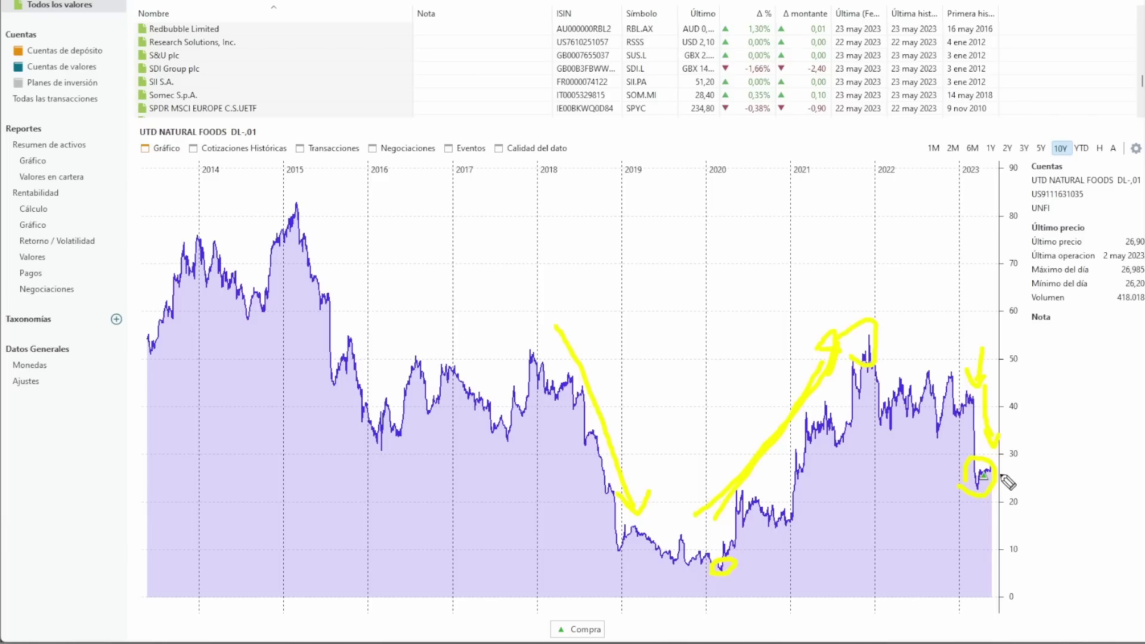
{"action": "mouse_move", "coordinate": [999, 471]}
{"action": "left_mouse_down"}
{"action": "mouse_move", "coordinate": [1042, 374]}
{"action": "mouse_move", "coordinate": [1048, 388]}
{"action": "left_mouse_up"}
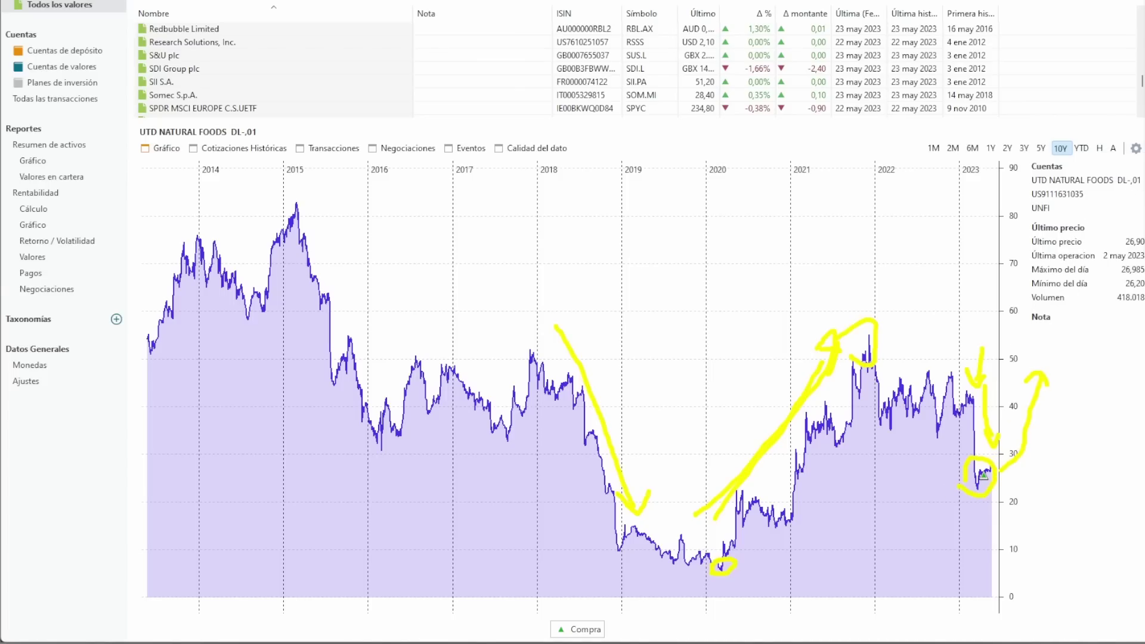
{"action": "key", "text": "ctrl+shift+c"}
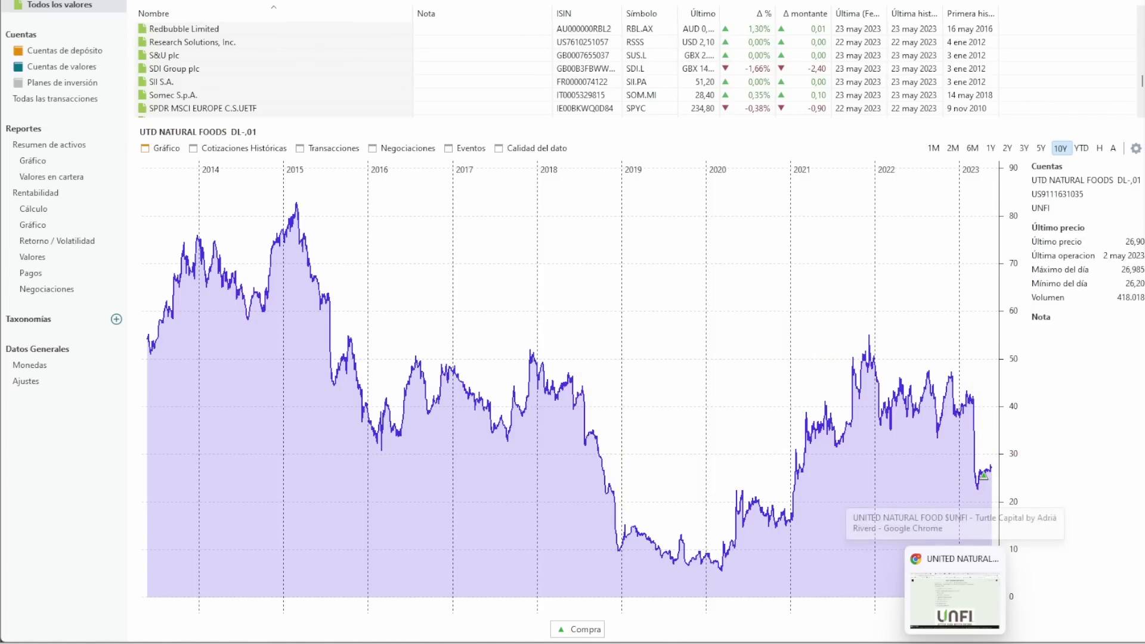
Step: Switch to the United Natural Foods article in Chrome and highlight the ticker, market capitalization and enterprise value
{"action": "left_click", "coordinate": [954, 590]}
{"action": "left_click_drag", "start_coordinate": [429, 118], "coordinate": [388, 128]}
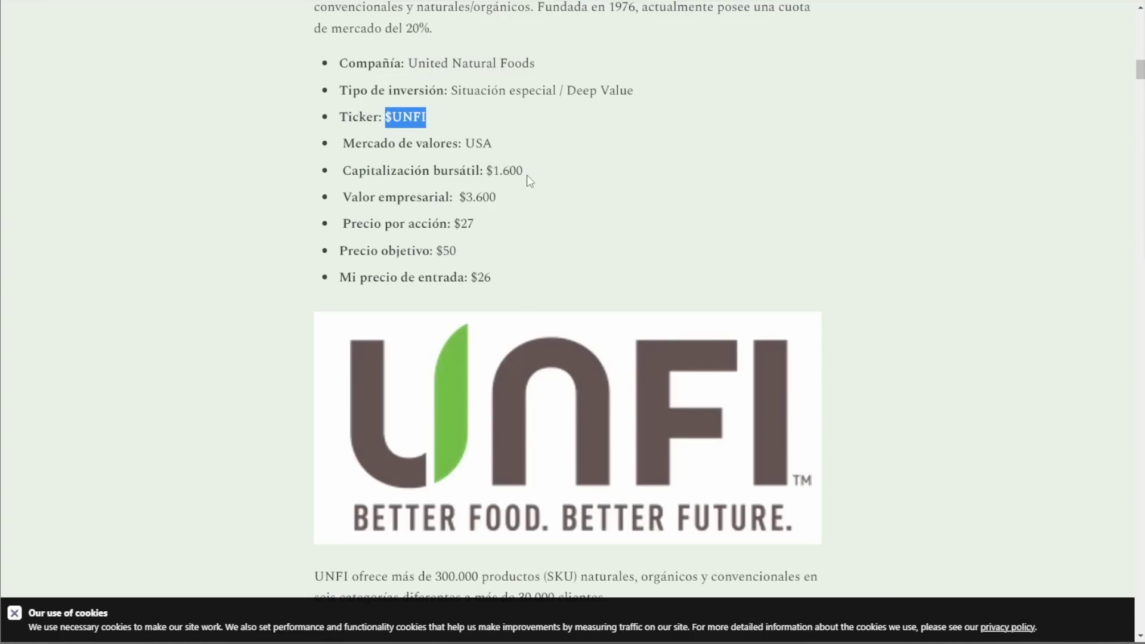
{"action": "left_click_drag", "start_coordinate": [534, 174], "coordinate": [463, 204]}
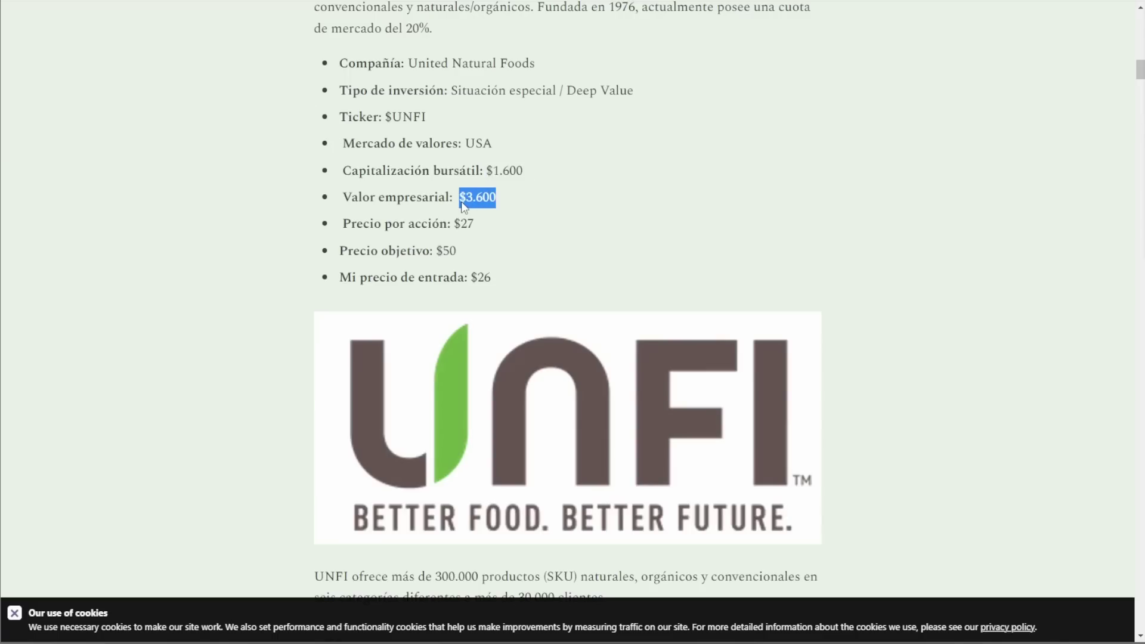
{"action": "left_click", "coordinate": [509, 199]}
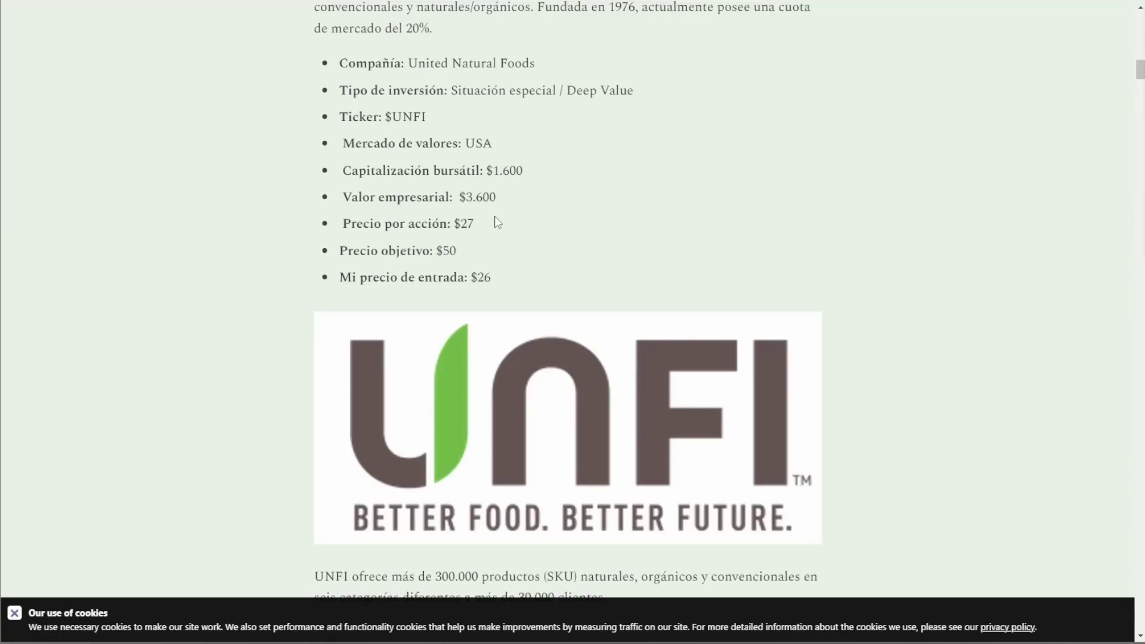
Step: Highlight the target price, the price per share and the entry price in the article's company summary
{"action": "double_click", "coordinate": [451, 252]}
{"action": "double_click", "coordinate": [463, 224]}
{"action": "left_click_drag", "start_coordinate": [459, 228], "coordinate": [456, 229]}
{"action": "left_click_drag", "start_coordinate": [493, 277], "coordinate": [471, 277]}
{"action": "scroll", "coordinate": [511, 249], "scroll_direction": "down", "scroll_amount": 5}
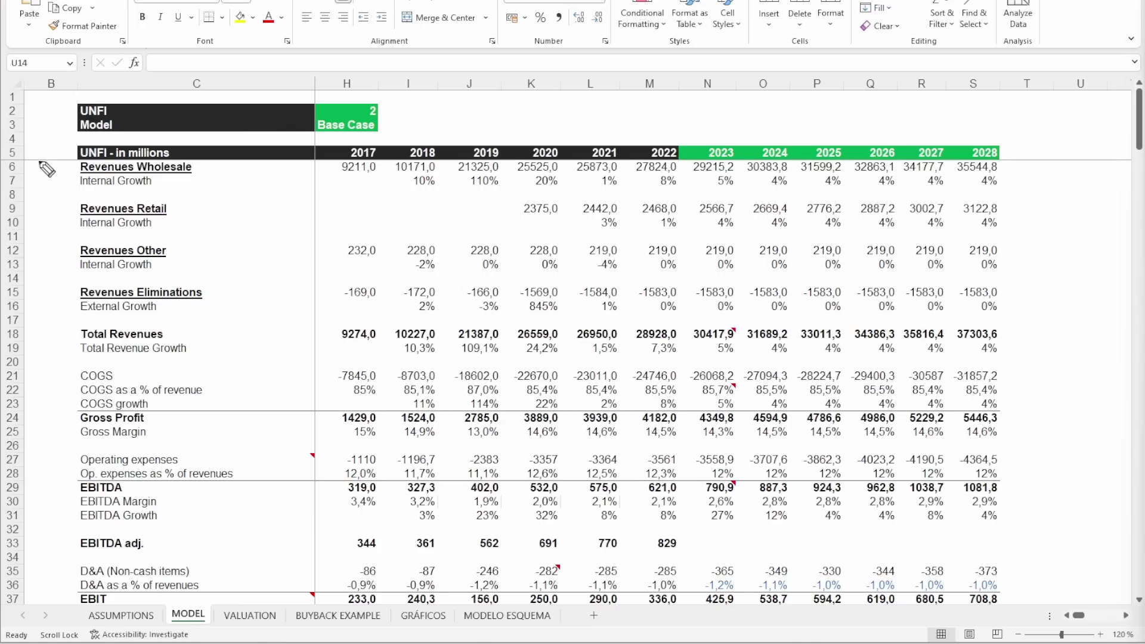
Step: On the Excel MODEL sheet, draw yellow arrows pointing at Revenues Wholesale, Revenues Retail and the remaining revenue lines
{"action": "left_click_drag", "start_coordinate": [35, 135], "coordinate": [69, 172]}
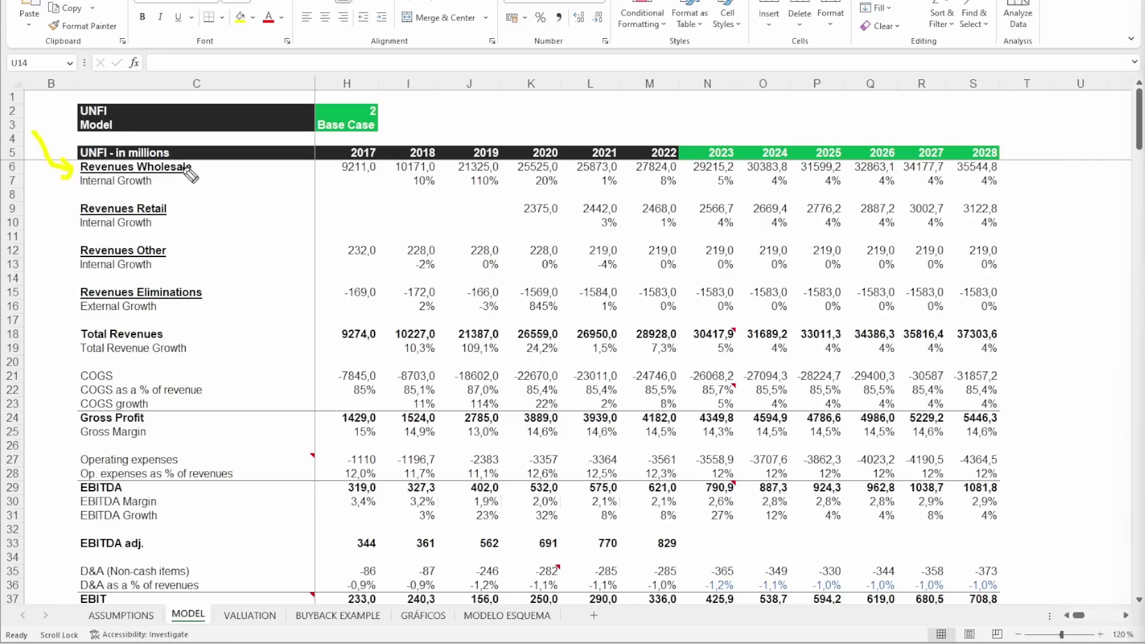
{"action": "mouse_move", "coordinate": [34, 182]}
{"action": "left_mouse_down"}
{"action": "mouse_move", "coordinate": [62, 214]}
{"action": "mouse_move", "coordinate": [52, 219]}
{"action": "left_mouse_up"}
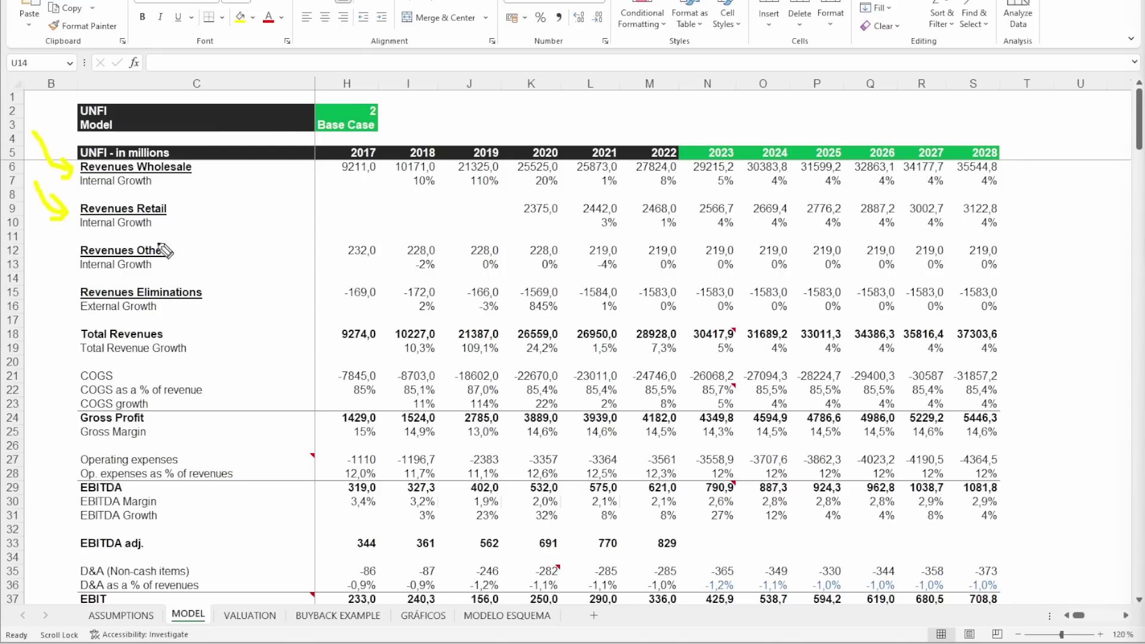
{"action": "mouse_move", "coordinate": [38, 232]}
{"action": "left_mouse_down"}
{"action": "mouse_move", "coordinate": [64, 257]}
{"action": "mouse_move", "coordinate": [67, 297]}
{"action": "mouse_move", "coordinate": [52, 297]}
{"action": "left_mouse_up"}
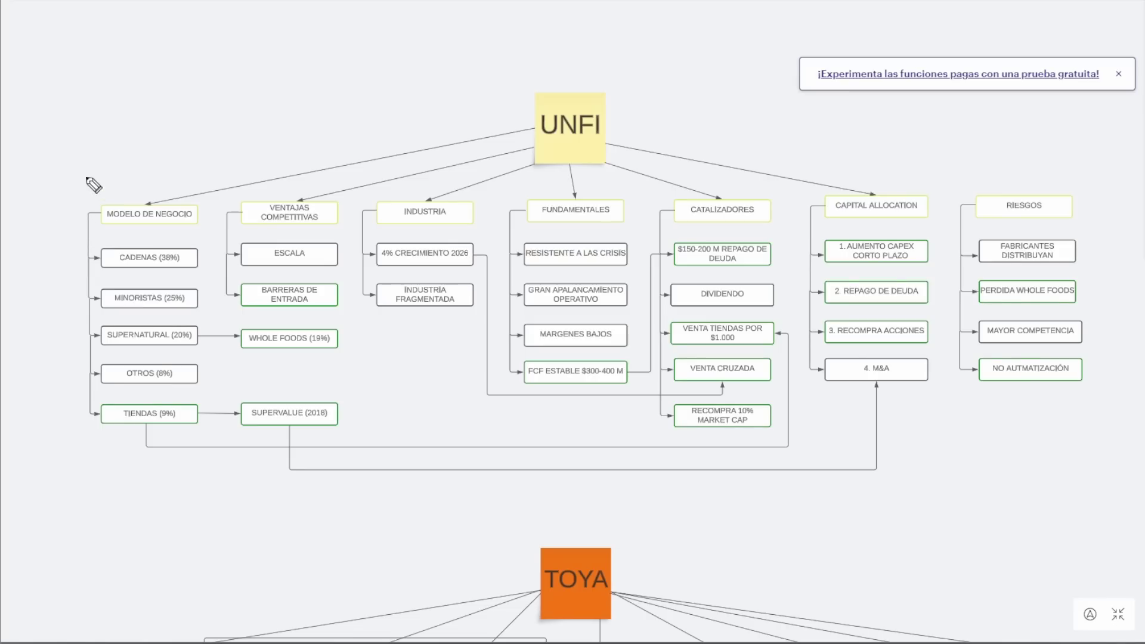
Step: On the UNFI mind map, draw yellow arrows pointing at the five MODELO DE NEGOCIO segments, WHOLE FOODS (19%) and SUPERVALUE (2018)
{"action": "mouse_move", "coordinate": [36, 200]}
{"action": "left_mouse_down"}
{"action": "mouse_move", "coordinate": [51, 245]}
{"action": "mouse_move", "coordinate": [81, 256]}
{"action": "mouse_move", "coordinate": [69, 235]}
{"action": "left_mouse_up"}
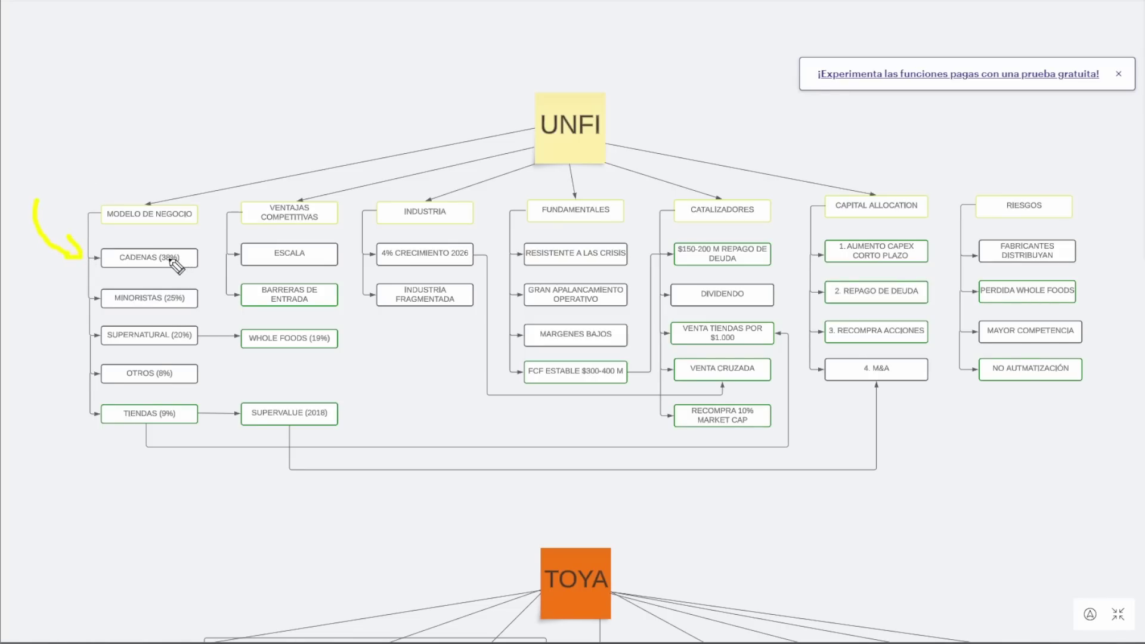
{"action": "mouse_move", "coordinate": [37, 269]}
{"action": "left_mouse_down"}
{"action": "mouse_move", "coordinate": [82, 306]}
{"action": "mouse_move", "coordinate": [70, 285]}
{"action": "mouse_move", "coordinate": [44, 324]}
{"action": "mouse_move", "coordinate": [66, 329]}
{"action": "mouse_move", "coordinate": [63, 346]}
{"action": "left_mouse_up"}
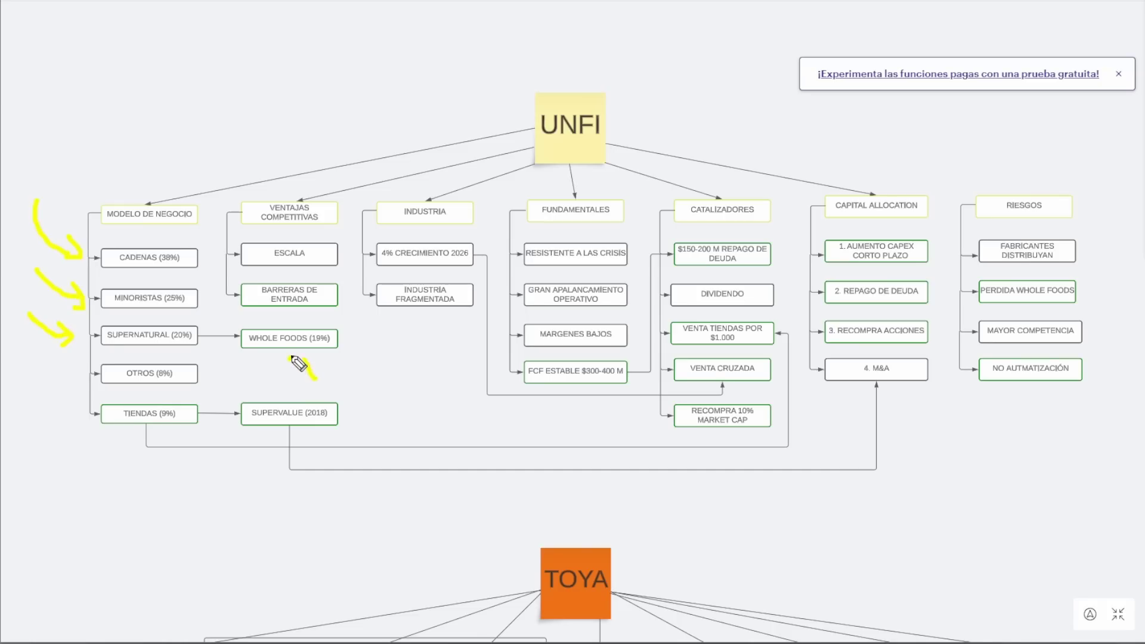
{"action": "mouse_move", "coordinate": [295, 375]}
{"action": "left_mouse_down"}
{"action": "mouse_move", "coordinate": [299, 354]}
{"action": "mouse_move", "coordinate": [309, 365]}
{"action": "left_mouse_up"}
{"action": "mouse_move", "coordinate": [41, 362]}
{"action": "left_mouse_down"}
{"action": "mouse_move", "coordinate": [69, 370]}
{"action": "mouse_move", "coordinate": [66, 418]}
{"action": "mouse_move", "coordinate": [84, 422]}
{"action": "left_mouse_up"}
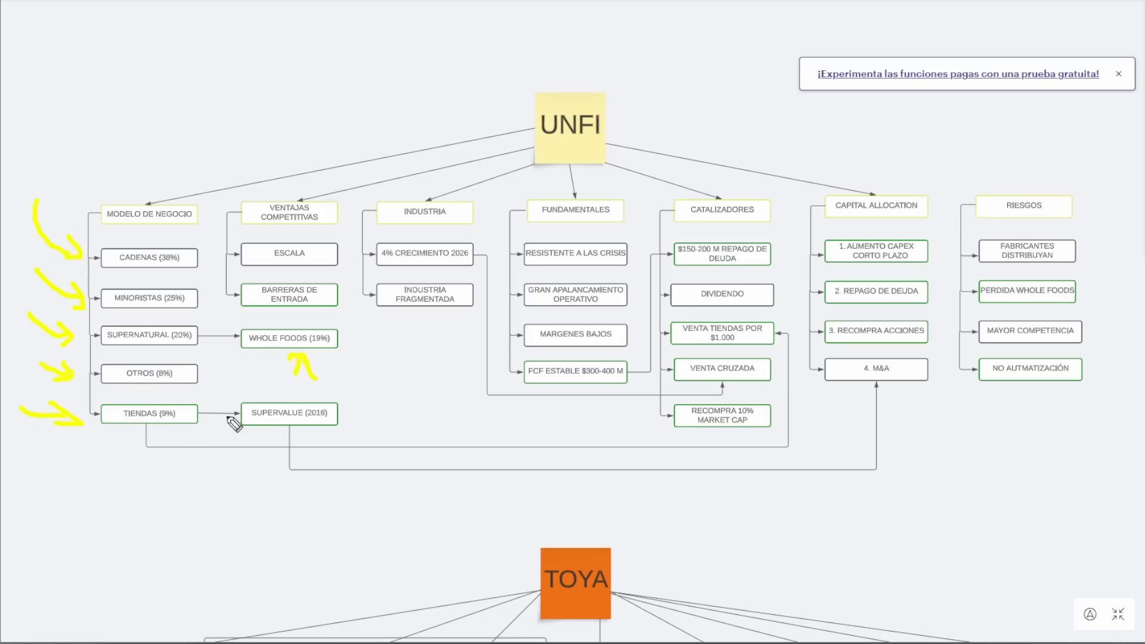
{"action": "mouse_move", "coordinate": [393, 376]}
{"action": "left_mouse_down"}
{"action": "mouse_move", "coordinate": [357, 396]}
{"action": "mouse_move", "coordinate": [355, 387]}
{"action": "mouse_move", "coordinate": [365, 404]}
{"action": "left_mouse_up"}
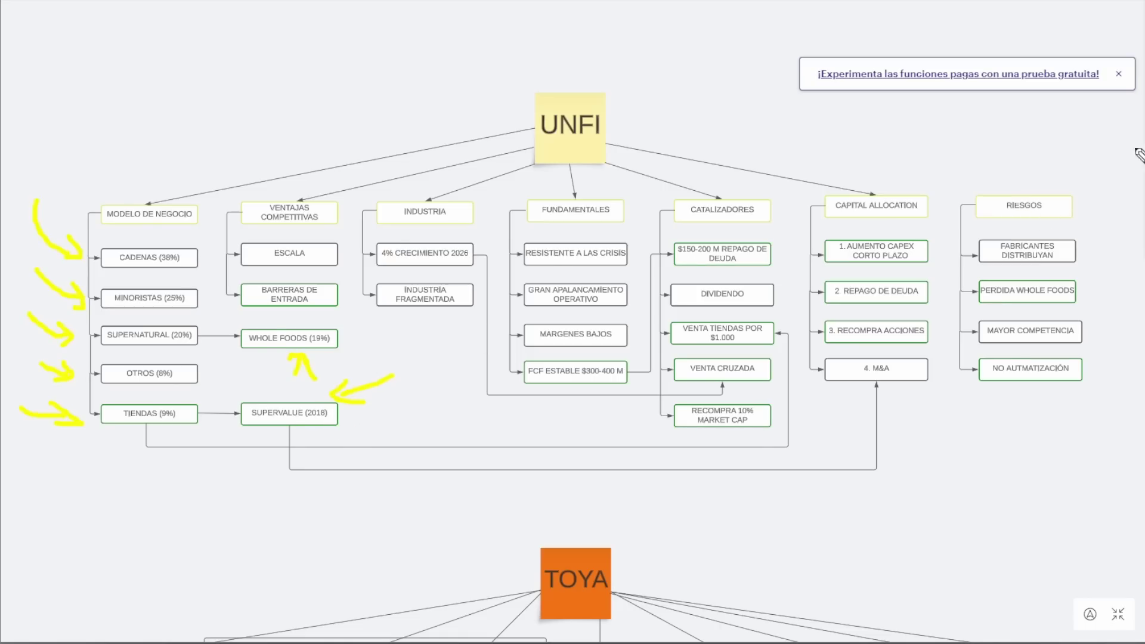
Step: On the article's Revenue Breakdown by Segment chart, bracket the 2018 column and underline the Chains, Supernatural, Indep. retailers and Other legend entries
{"action": "key", "text": "ctrl+Tab"}
{"action": "mouse_move", "coordinate": [248, 59]}
{"action": "left_mouse_down"}
{"action": "mouse_move", "coordinate": [209, 220]}
{"action": "mouse_move", "coordinate": [209, 399]}
{"action": "mouse_move", "coordinate": [241, 465]}
{"action": "left_mouse_up"}
{"action": "left_click_drag", "start_coordinate": [382, 545], "coordinate": [458, 533]}
{"action": "left_click_drag", "start_coordinate": [418, 584], "coordinate": [464, 584]}
{"action": "left_click_drag", "start_coordinate": [791, 546], "coordinate": [935, 530]}
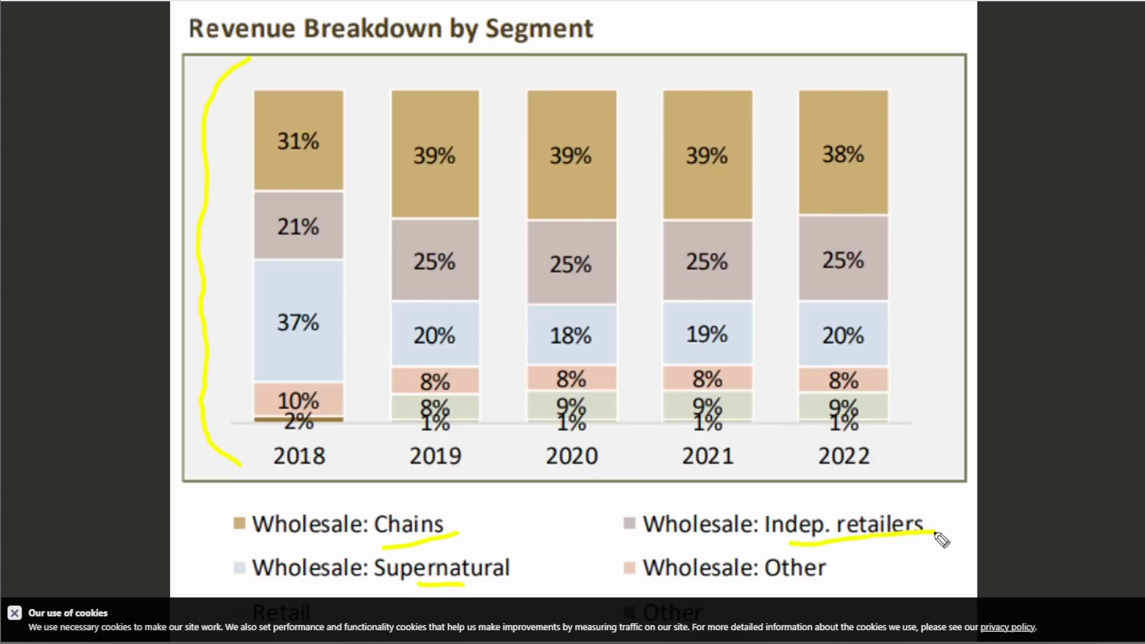
{"action": "left_click_drag", "start_coordinate": [769, 578], "coordinate": [807, 586]}
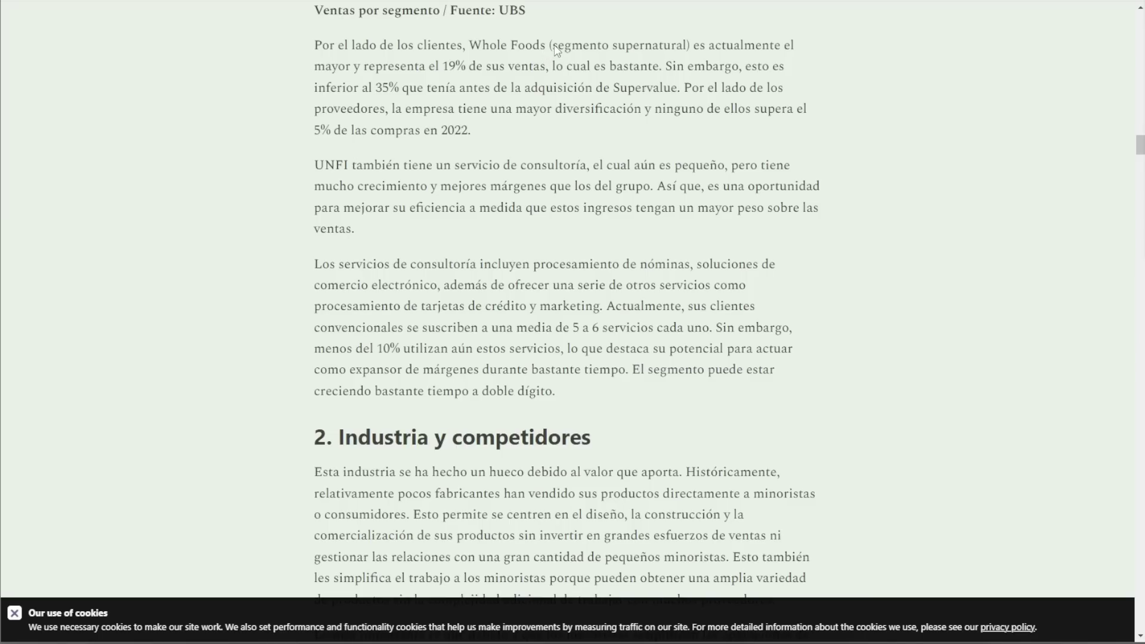
Step: Highlight the article's passages on Whole Foods' share of sales and on supplier diversification
{"action": "left_click_drag", "start_coordinate": [553, 48], "coordinate": [396, 96]}
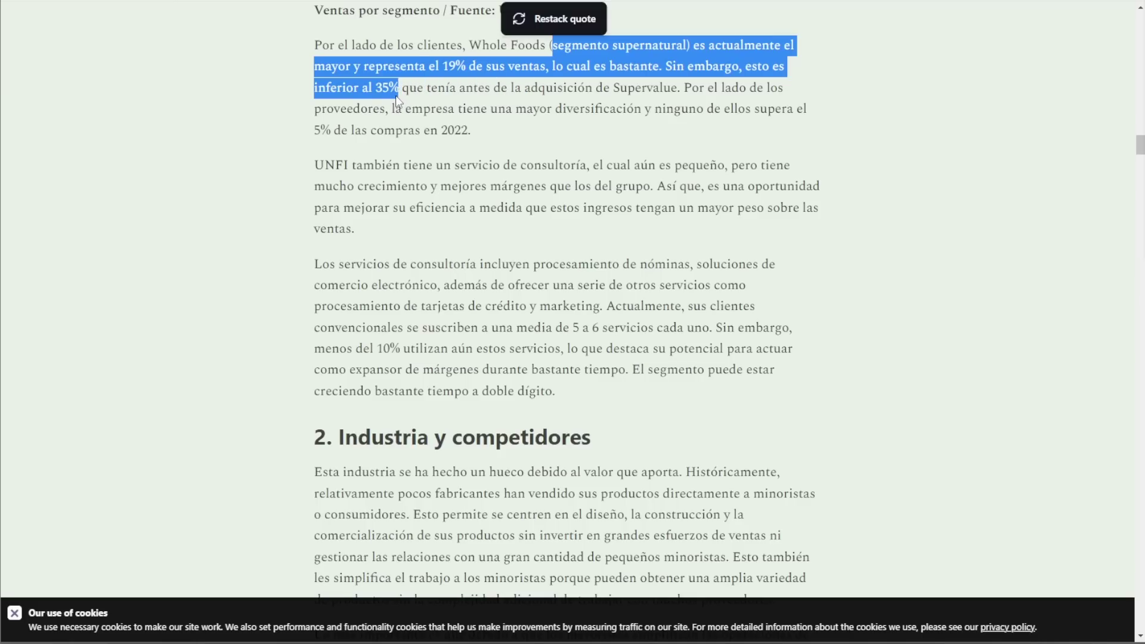
{"action": "left_click", "coordinate": [691, 74]}
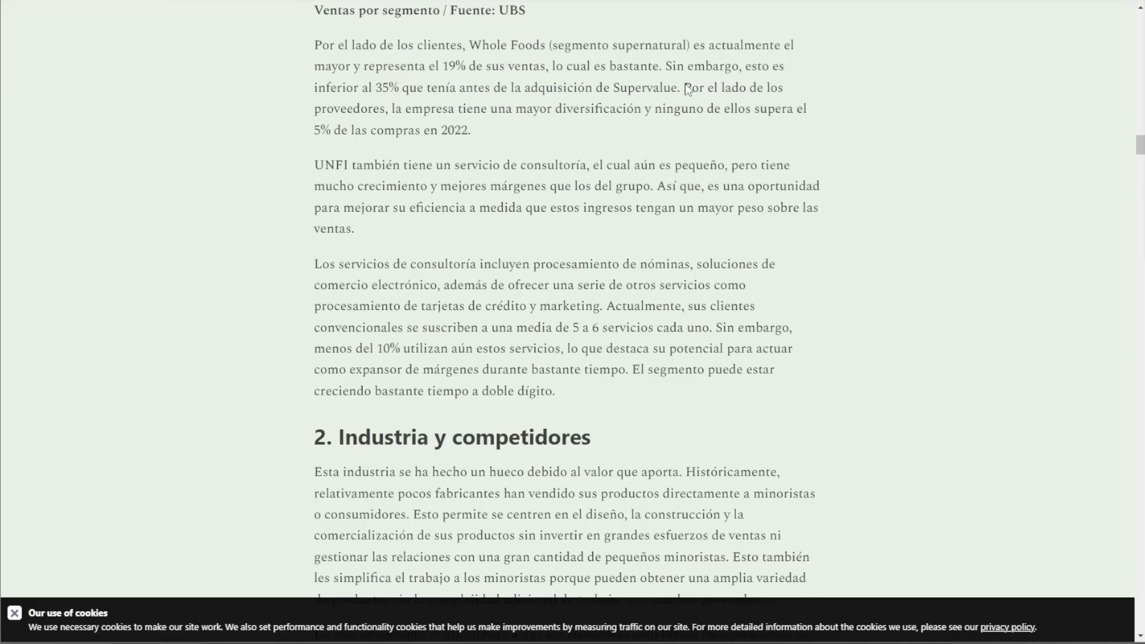
{"action": "left_click_drag", "start_coordinate": [688, 90], "coordinate": [706, 120]}
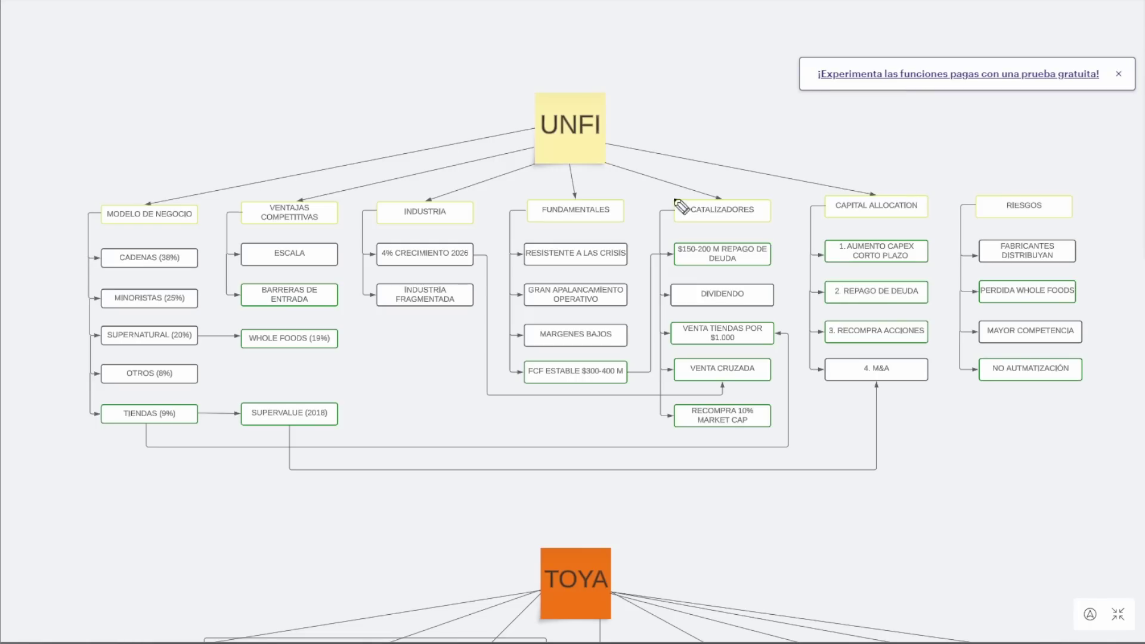
Step: On the UNFI mind map, draw yellow arrows pointing at INDUSTRIA, 4% CRECIMIENTO 2026 and INDUSTRIA FRAGMENTADA
{"action": "mouse_move", "coordinate": [416, 127]}
{"action": "left_mouse_down"}
{"action": "mouse_move", "coordinate": [417, 183]}
{"action": "mouse_move", "coordinate": [429, 172]}
{"action": "left_mouse_up"}
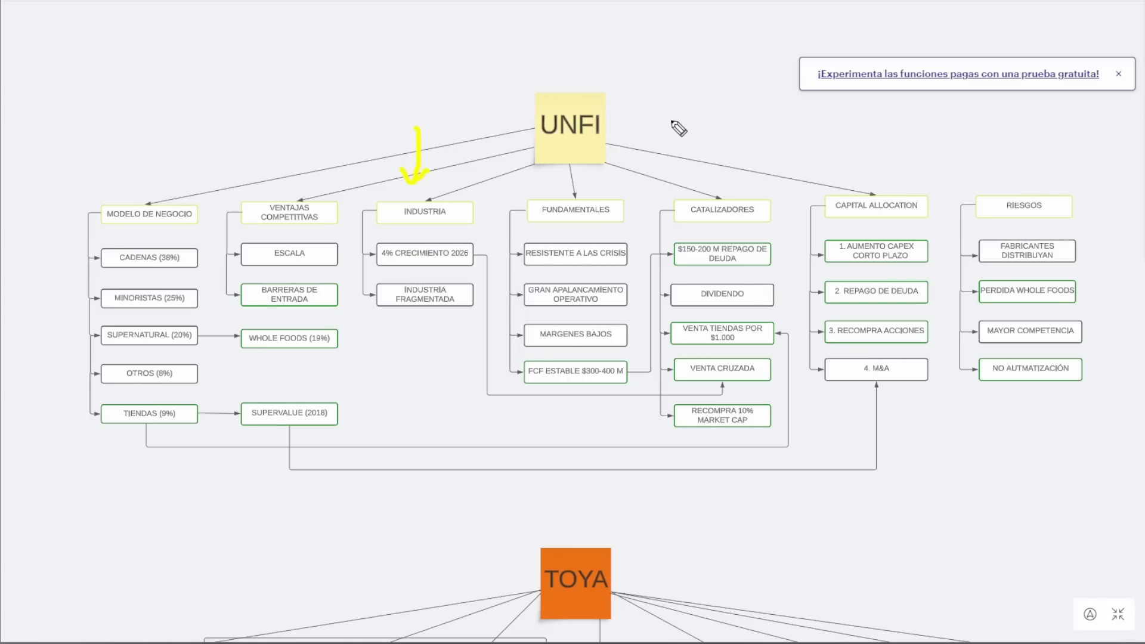
{"action": "mouse_move", "coordinate": [353, 177]}
{"action": "left_mouse_down"}
{"action": "mouse_move", "coordinate": [365, 255]}
{"action": "mouse_move", "coordinate": [377, 233]}
{"action": "left_mouse_up"}
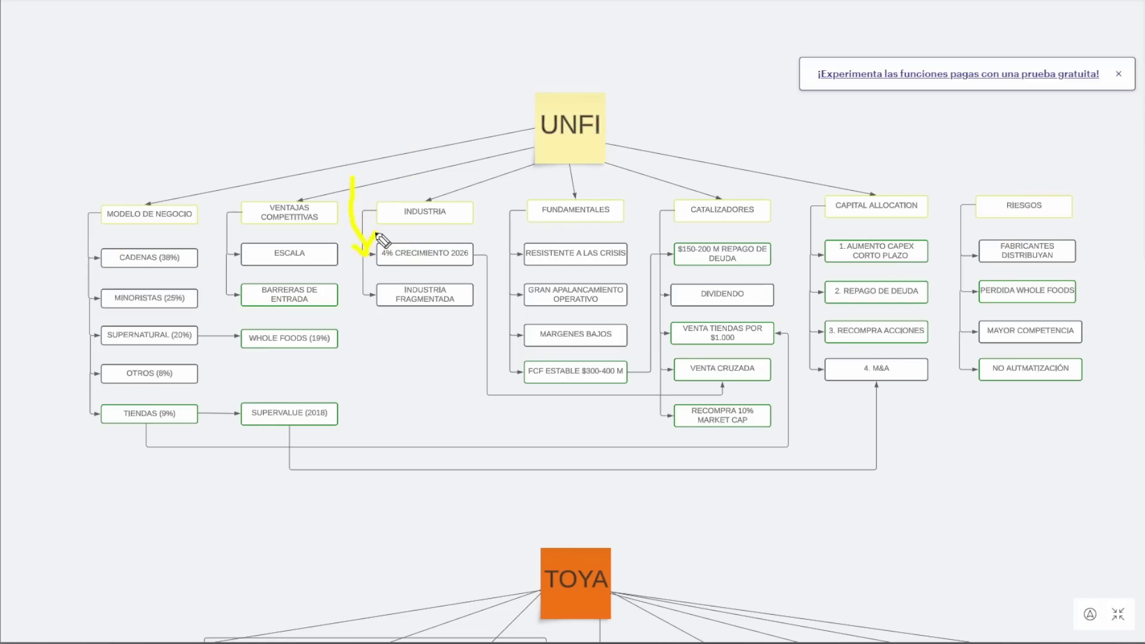
{"action": "mouse_move", "coordinate": [392, 370]}
{"action": "left_mouse_down"}
{"action": "mouse_move", "coordinate": [403, 327]}
{"action": "mouse_move", "coordinate": [414, 328]}
{"action": "left_mouse_up"}
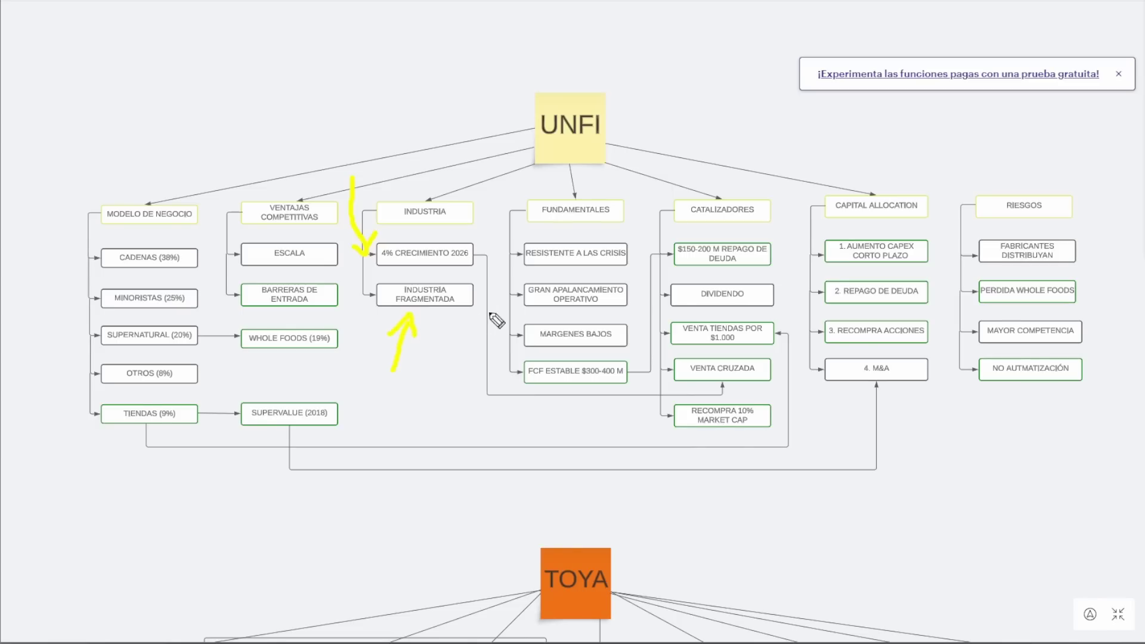
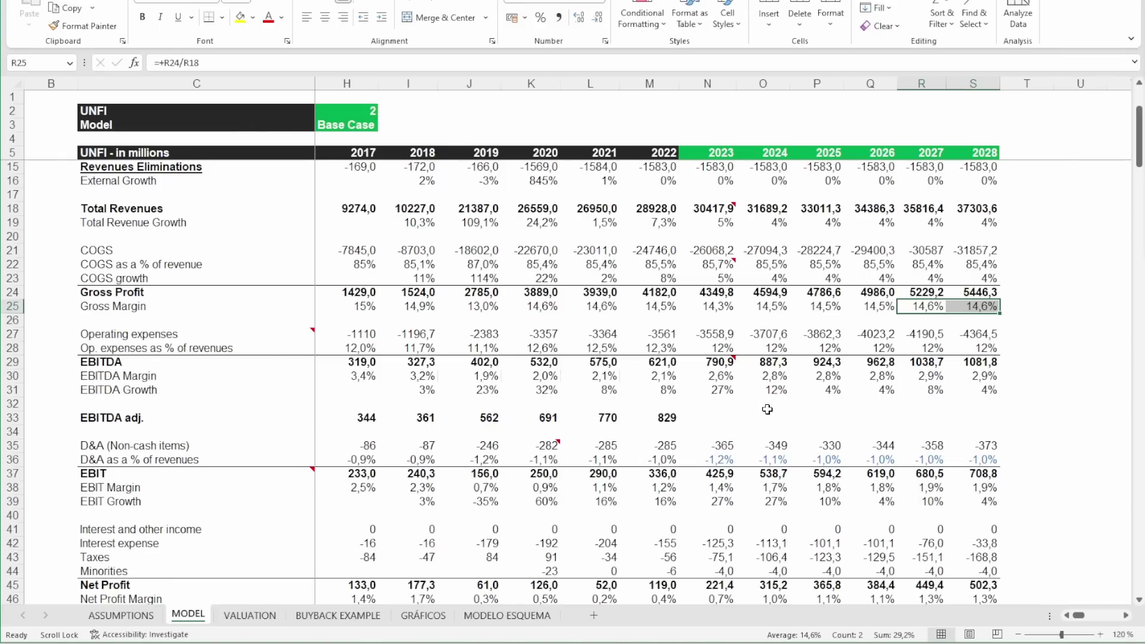
Step: On the Excel MODEL sheet, select the EBITDA margins for 2024–2028 and 2017–2019, and D&A as a percentage of revenues for 2023–2028
{"action": "left_click_drag", "start_coordinate": [771, 375], "coordinate": [964, 374]}
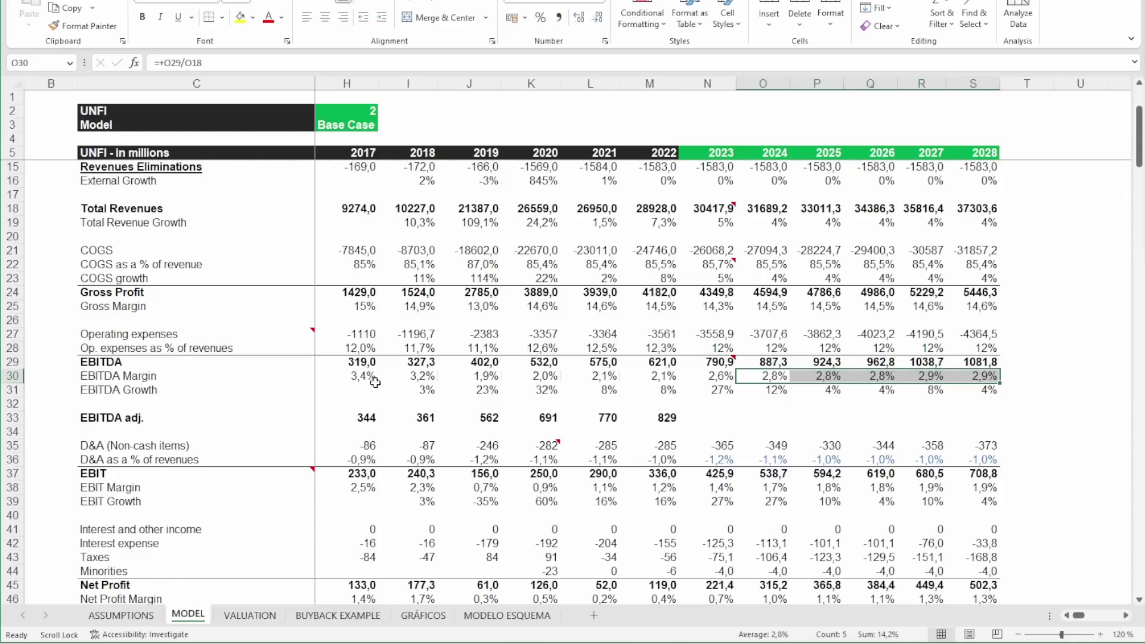
{"action": "left_click_drag", "start_coordinate": [375, 382], "coordinate": [465, 373]}
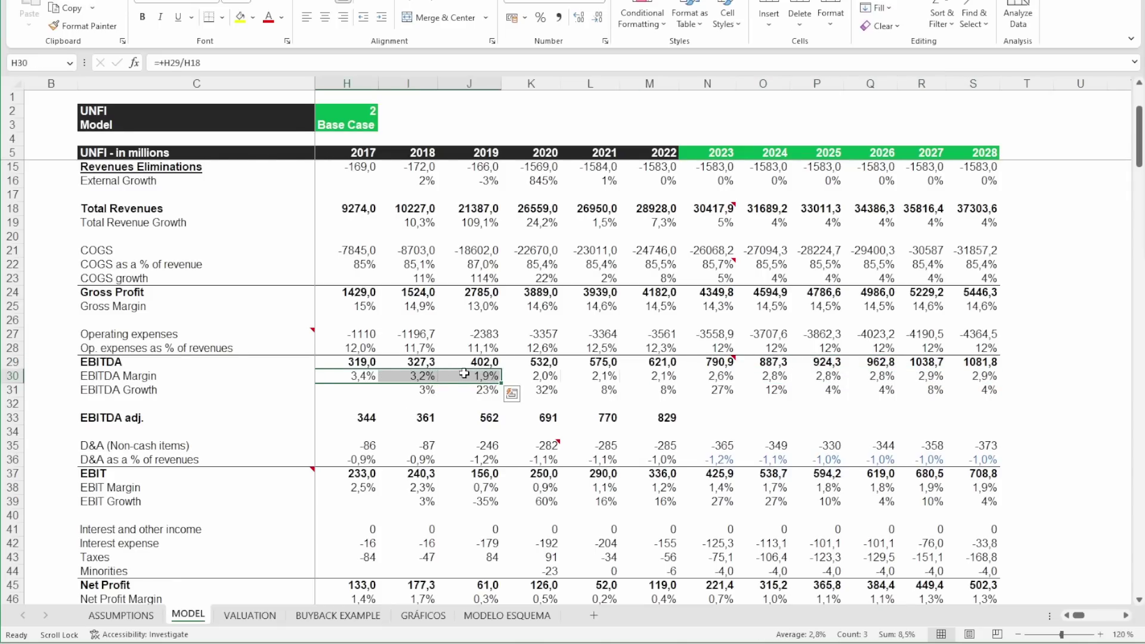
{"action": "scroll", "coordinate": [464, 373], "scroll_direction": "down", "scroll_amount": 3}
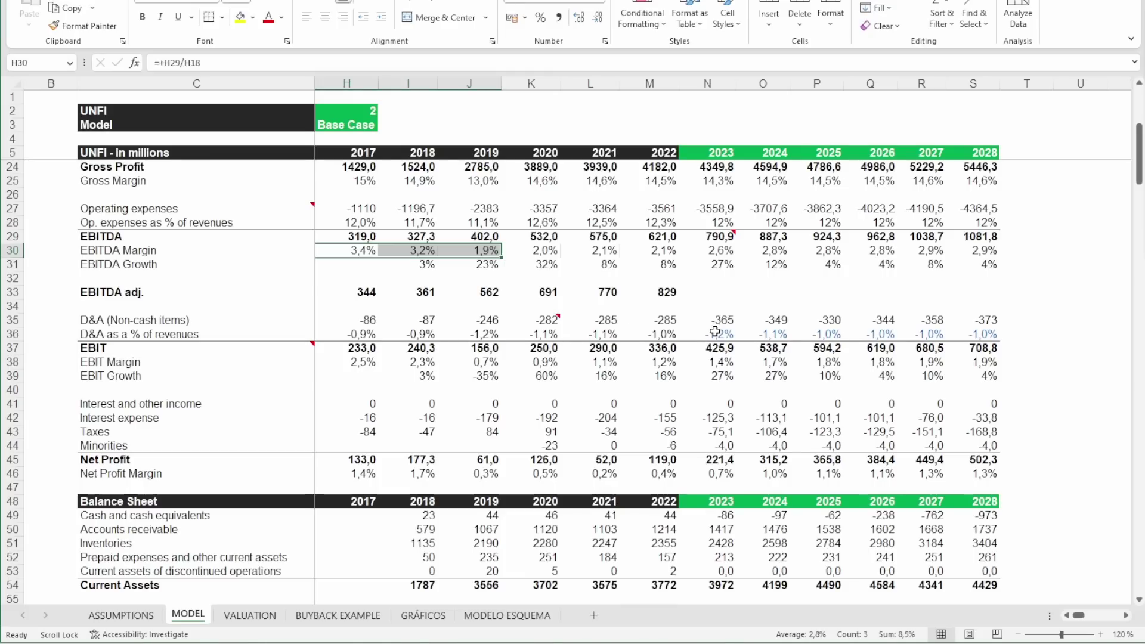
{"action": "left_click_drag", "start_coordinate": [712, 333], "coordinate": [774, 327]}
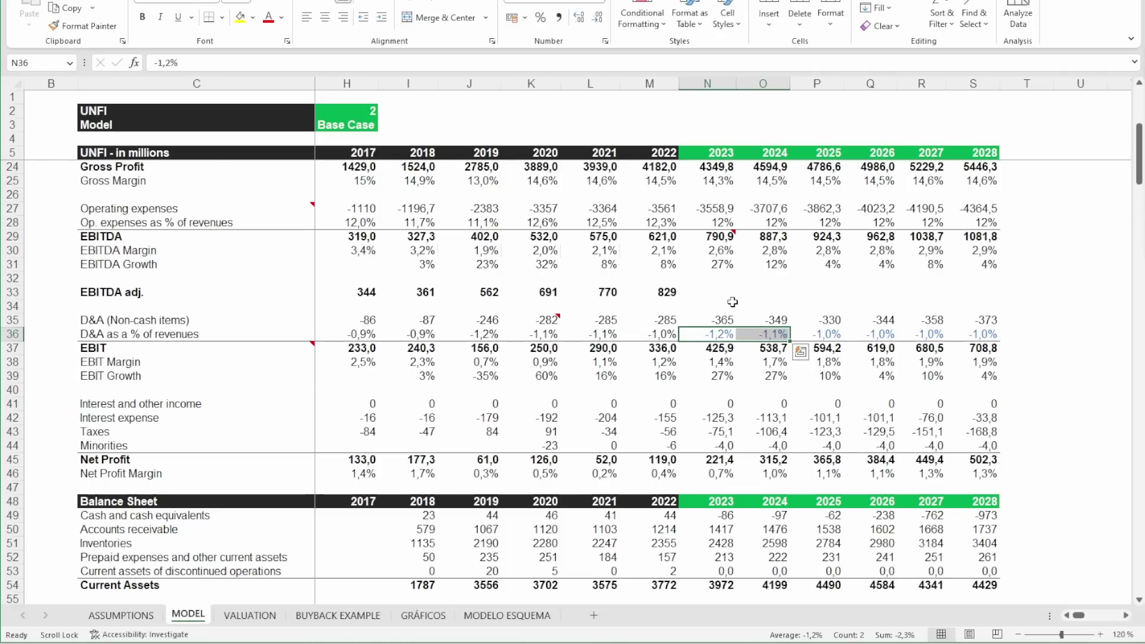
{"action": "left_click_drag", "start_coordinate": [775, 332], "coordinate": [987, 334]}
{"action": "scroll", "coordinate": [656, 418], "scroll_direction": "down", "scroll_amount": 1}
{"action": "scroll", "coordinate": [537, 477], "scroll_direction": "up", "scroll_amount": 2}
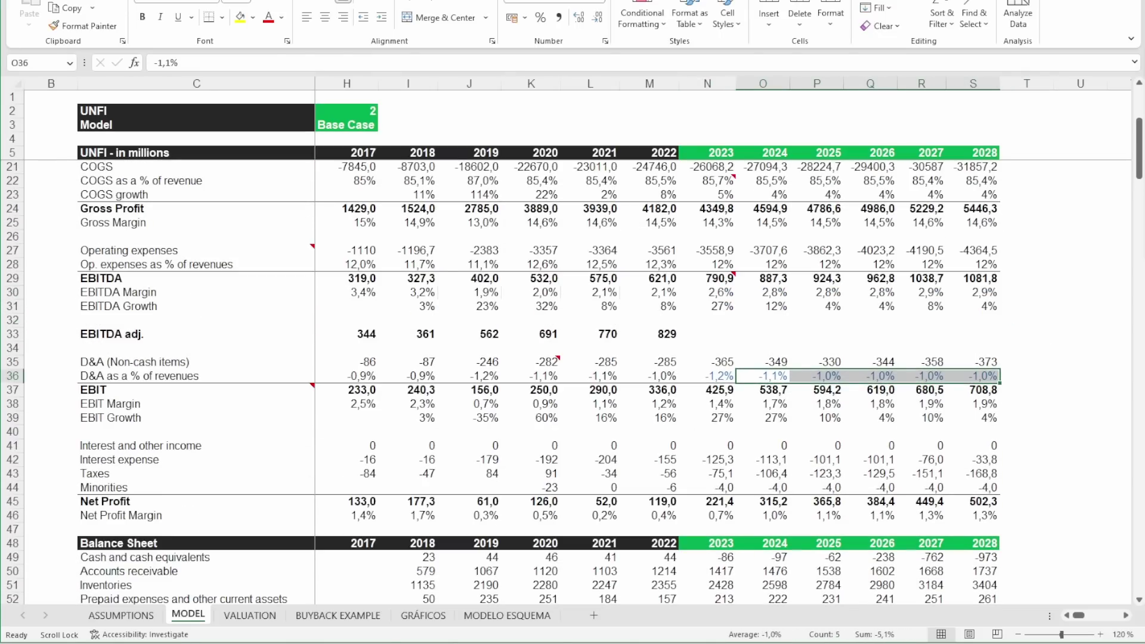
Step: On the VALUATION sheet, trace 2023E EBITDA and taxes, the Change in Working Capital row and the Operating Cash Flow row
{"action": "left_click", "coordinate": [271, 616]}
{"action": "scroll", "coordinate": [638, 375], "scroll_direction": "up", "scroll_amount": 1}
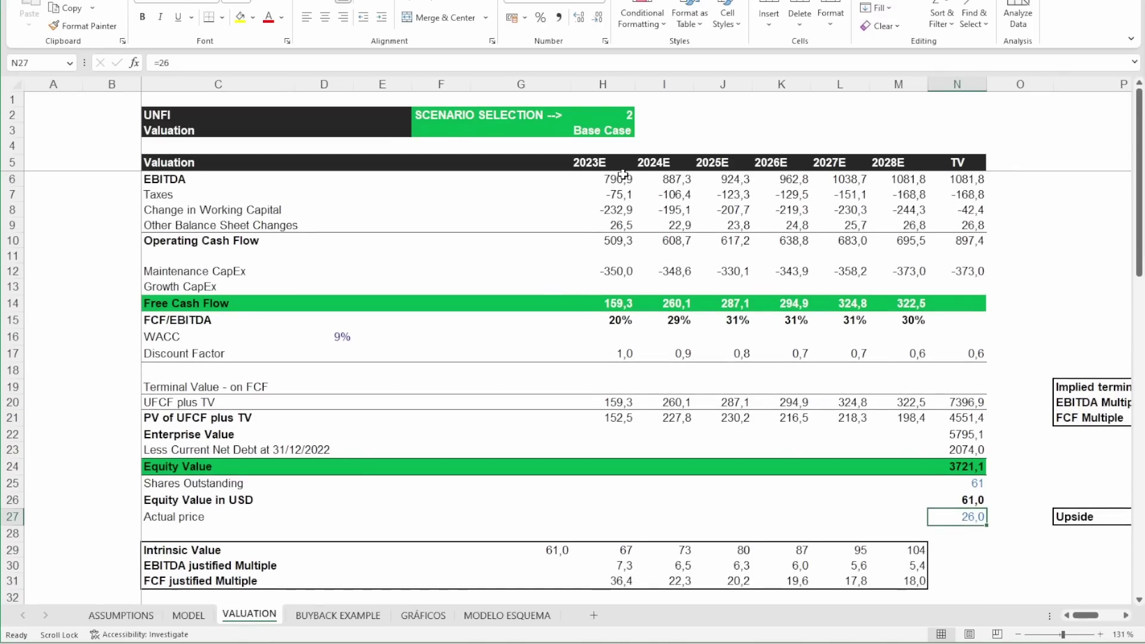
{"action": "left_click", "coordinate": [184, 183]}
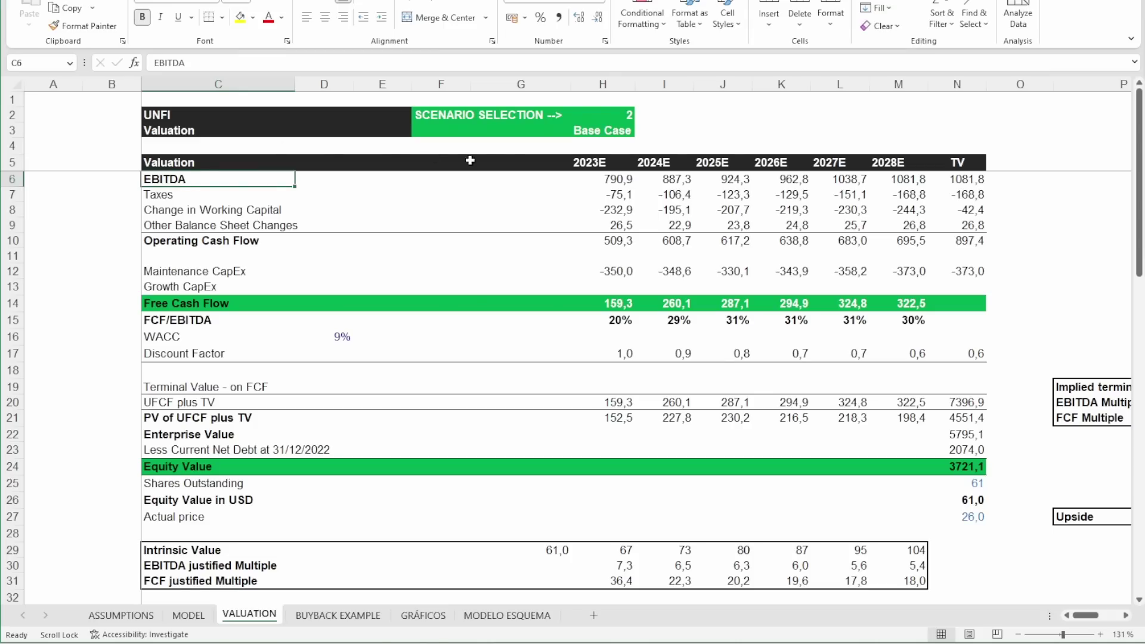
{"action": "left_click", "coordinate": [627, 182]}
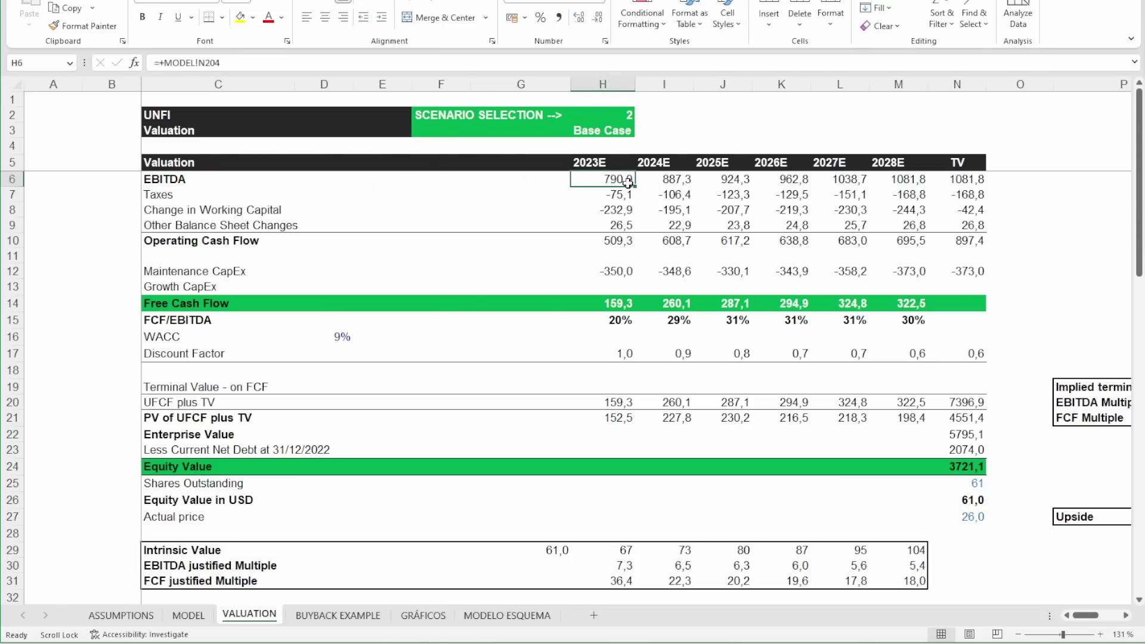
{"action": "left_click", "coordinate": [618, 195]}
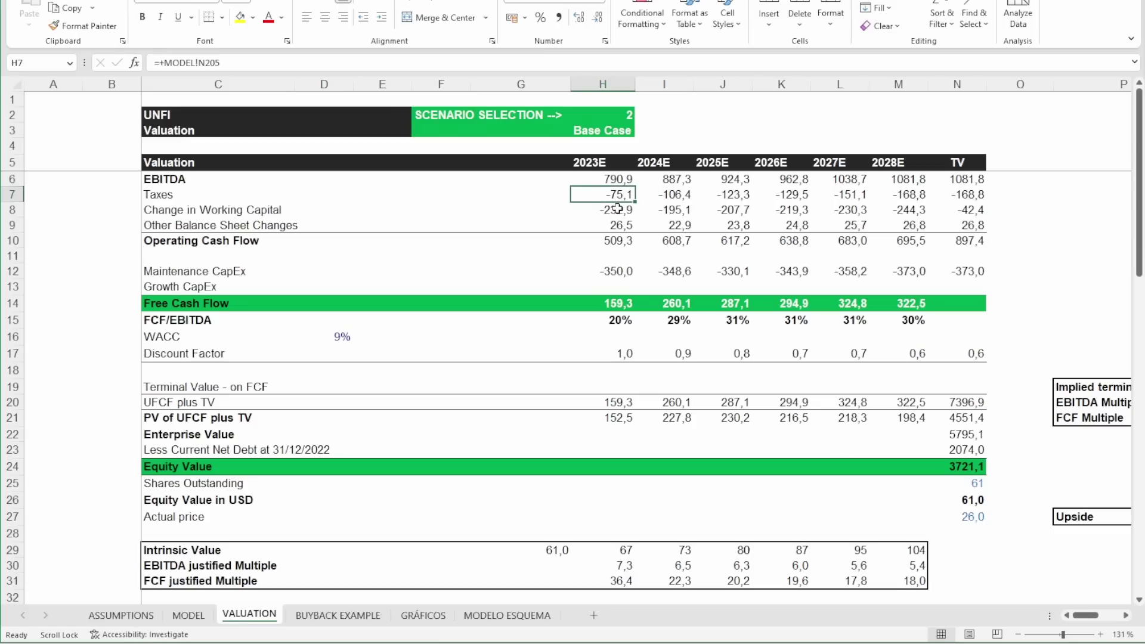
{"action": "left_click", "coordinate": [617, 209]}
{"action": "left_click_drag", "start_coordinate": [617, 208], "coordinate": [959, 212]}
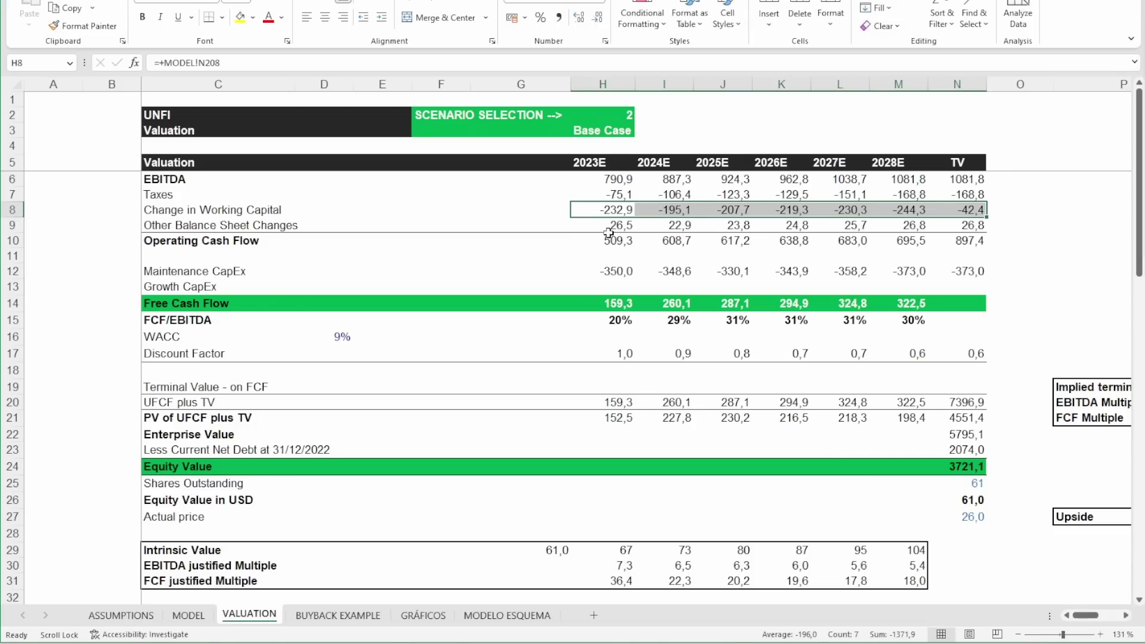
{"action": "left_click_drag", "start_coordinate": [230, 245], "coordinate": [957, 240]}
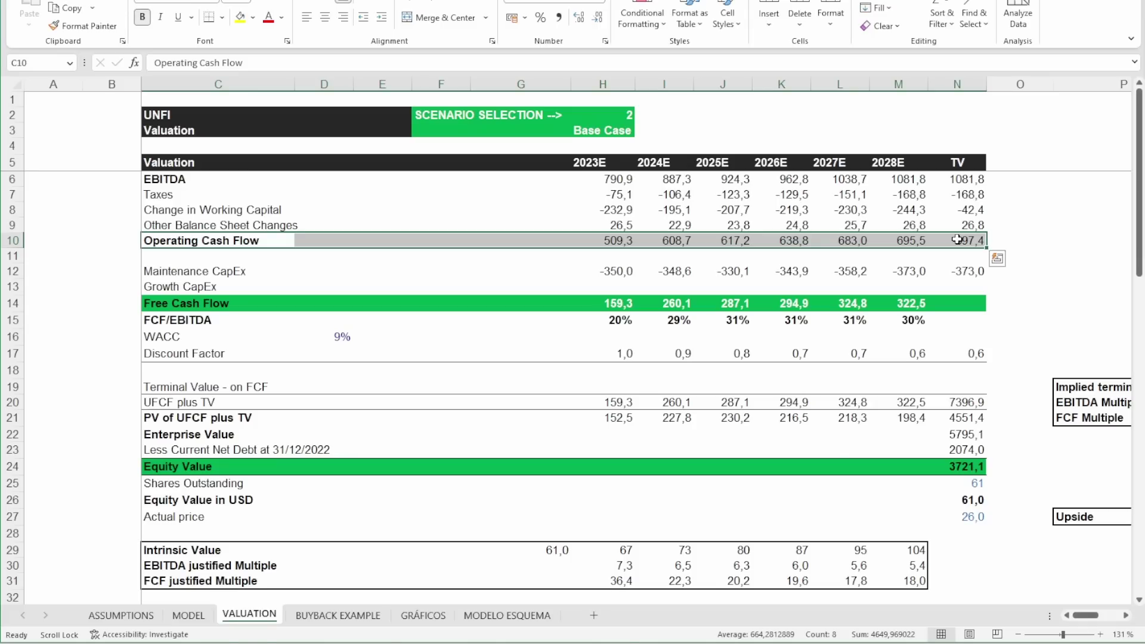
Step: Select the 2023E Maintenance CapEx, the Free Cash Flow values for 2023E–2028E and the 2023E Free Cash Flow
{"action": "left_click", "coordinate": [626, 272]}
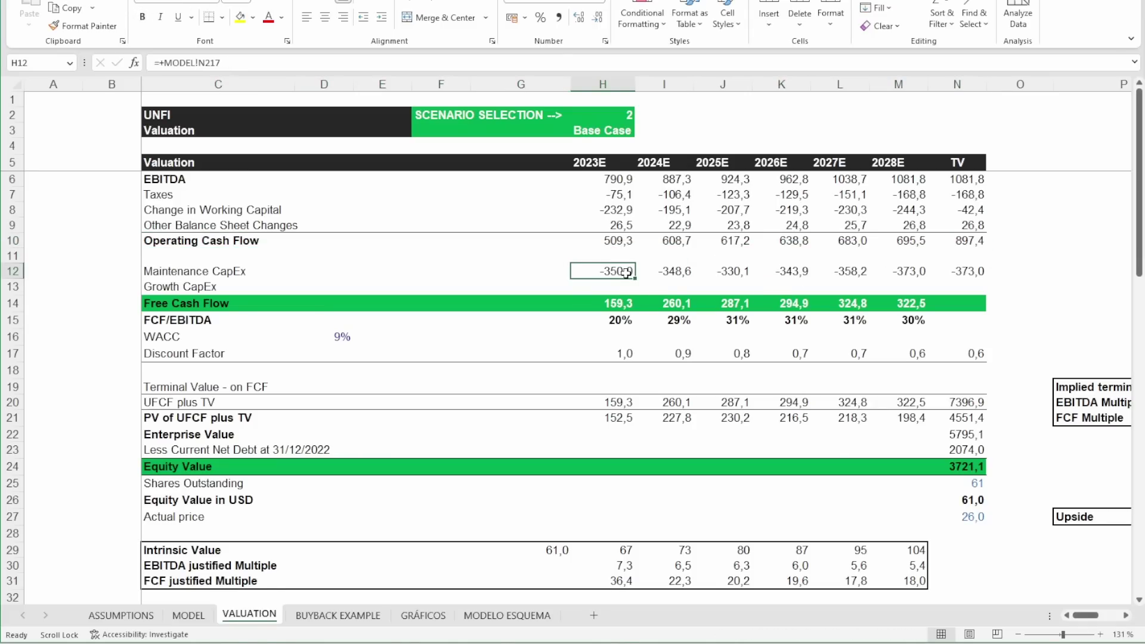
{"action": "left_click_drag", "start_coordinate": [625, 302], "coordinate": [920, 296]}
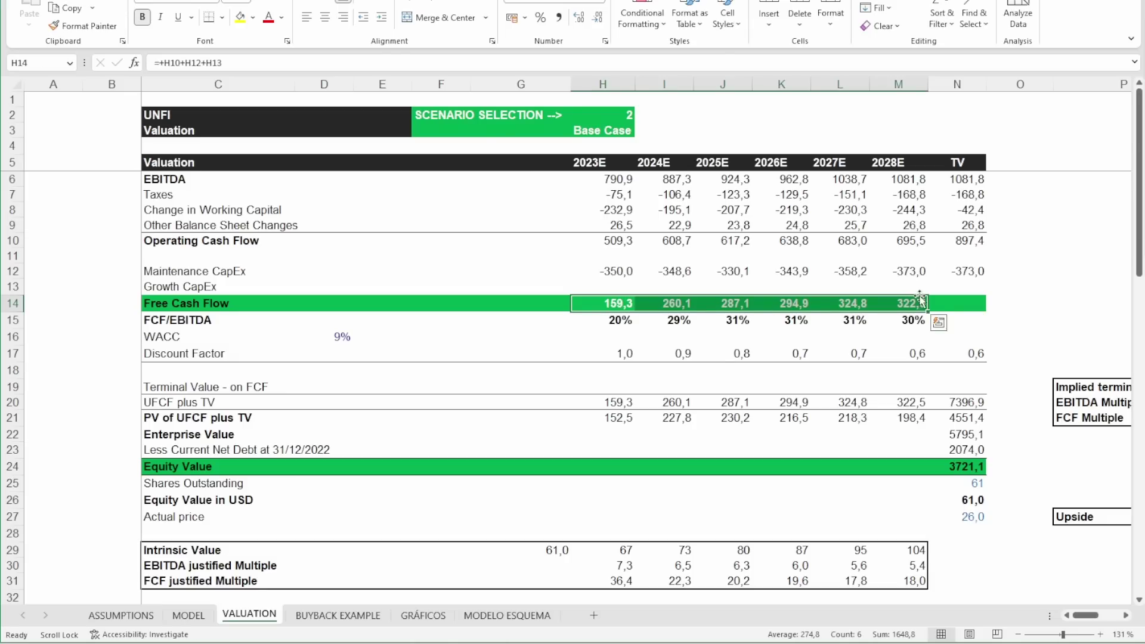
{"action": "left_click", "coordinate": [614, 303]}
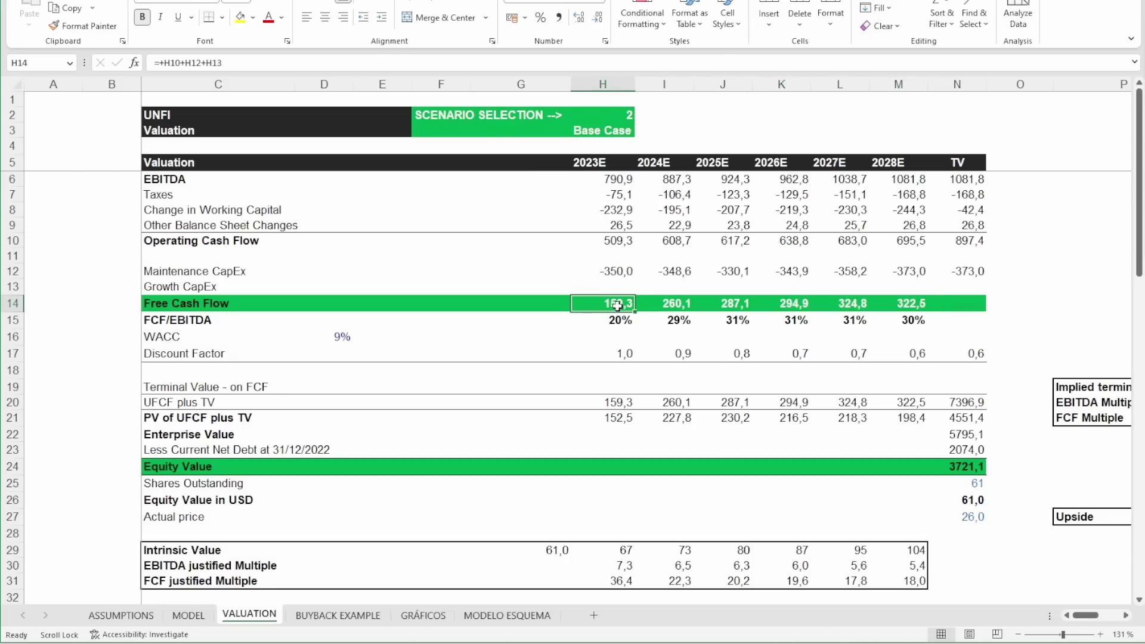
Step: Compare the yearly Change in Working Capital with Free Cash Flow, and select the FCF/EBITDA ratios for 2024E–2028E
{"action": "left_click", "coordinate": [629, 211]}
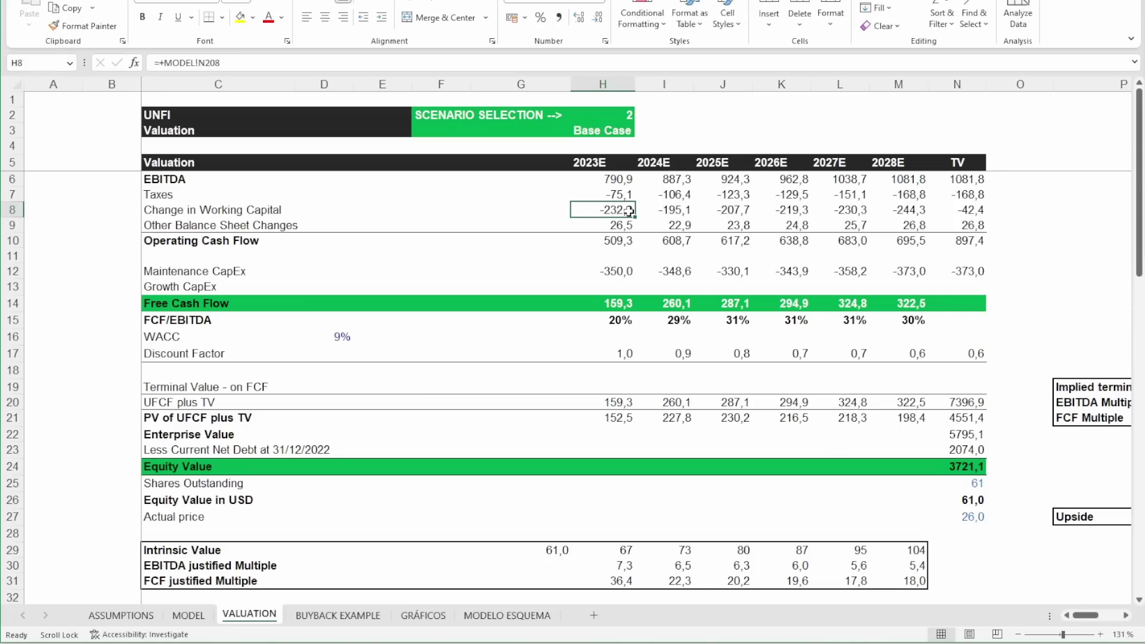
{"action": "left_click_drag", "start_coordinate": [655, 210], "coordinate": [915, 210]}
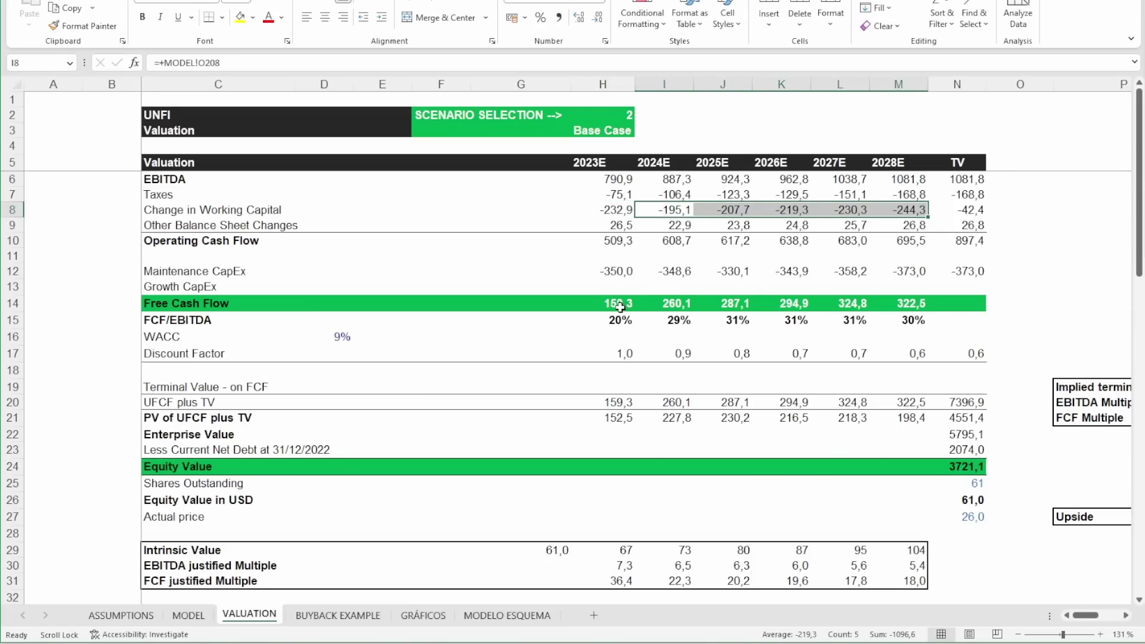
{"action": "left_click_drag", "start_coordinate": [620, 307], "coordinate": [916, 299]}
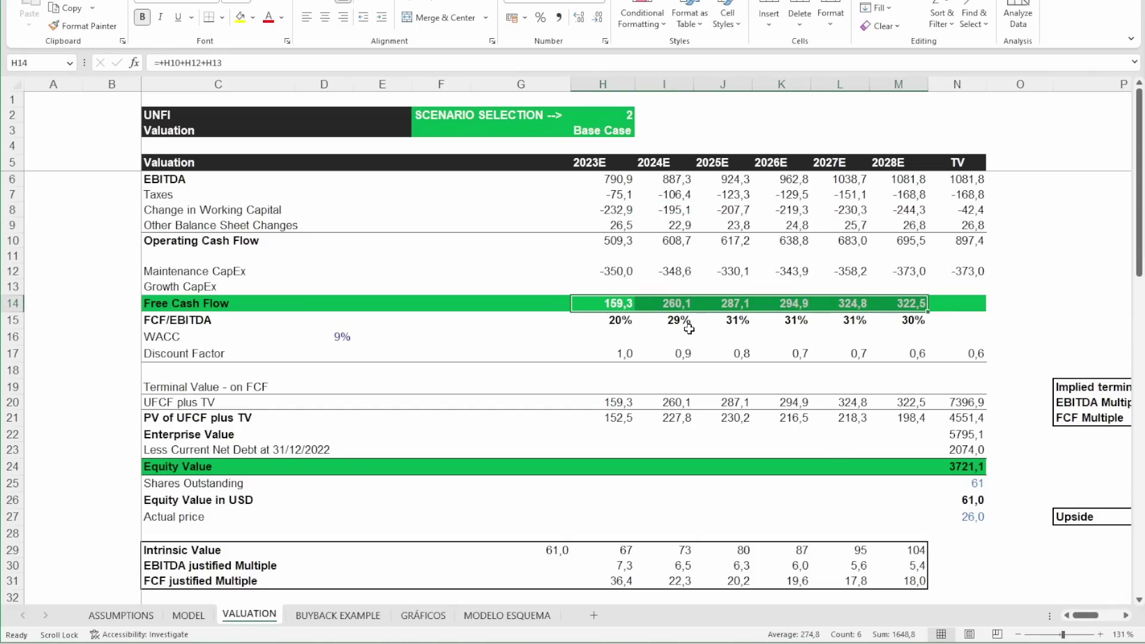
{"action": "left_click_drag", "start_coordinate": [672, 322], "coordinate": [900, 318]}
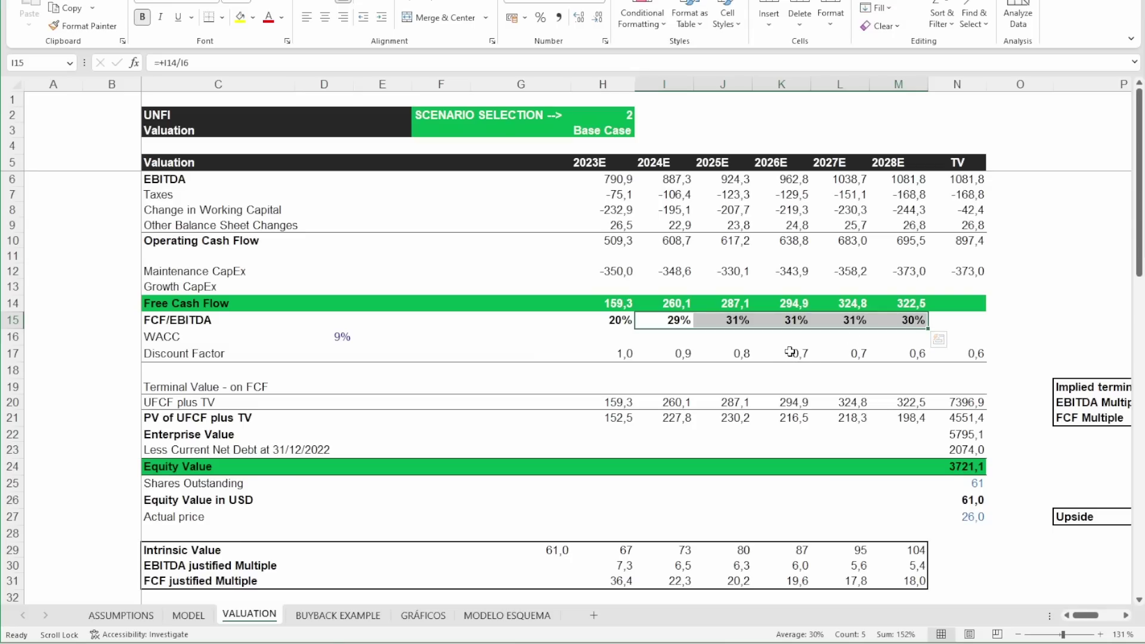
Step: Select the block from WACC to net debt, and examine the Enterprise Value, Current Net Debt and Equity Value cells
{"action": "left_click_drag", "start_coordinate": [178, 340], "coordinate": [954, 452]}
{"action": "scroll", "coordinate": [956, 442], "scroll_direction": "down", "scroll_amount": 2}
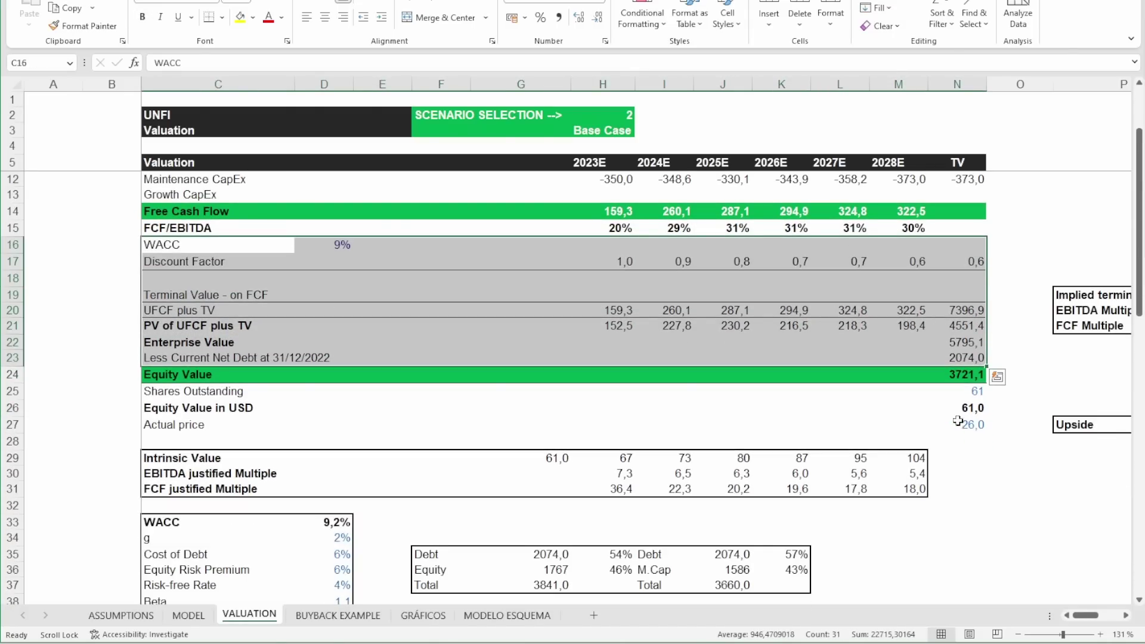
{"action": "left_click", "coordinate": [964, 344]}
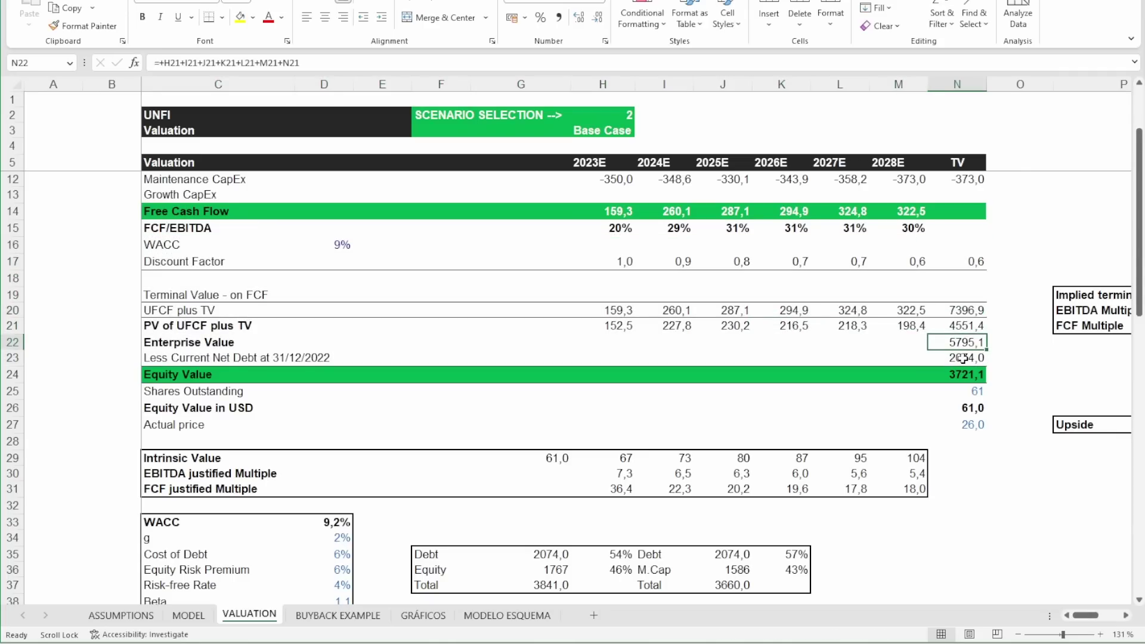
{"action": "left_click", "coordinate": [963, 358]}
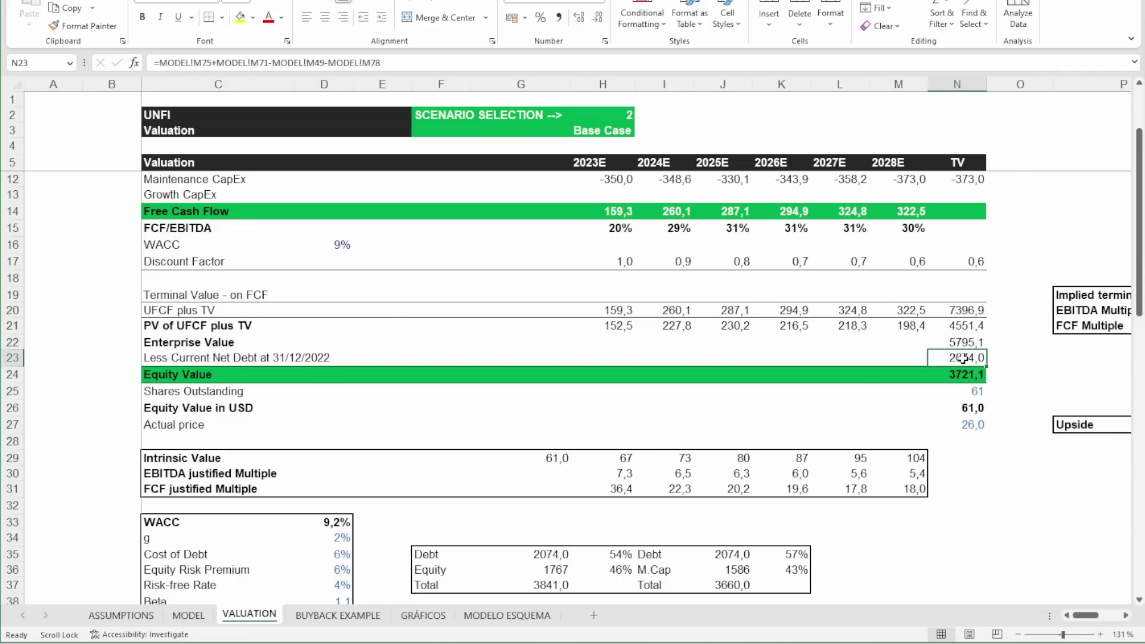
{"action": "left_click", "coordinate": [963, 375]}
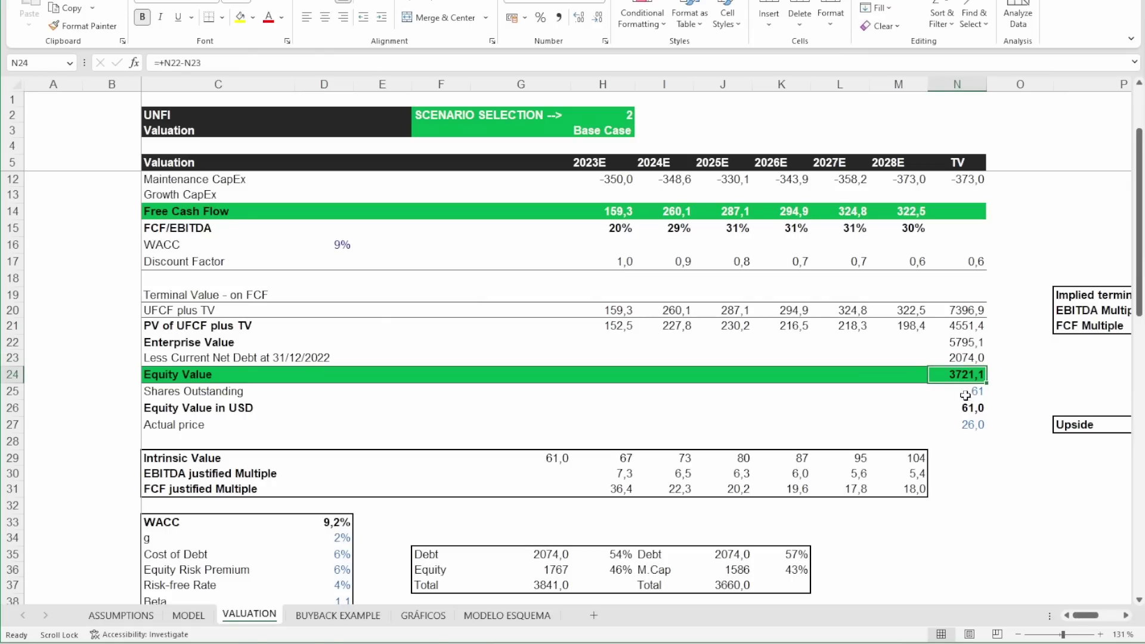
Step: Examine the Shares Outstanding, Equity Value in USD and Actual price cells on the VALUATION sheet
{"action": "left_click", "coordinate": [970, 393]}
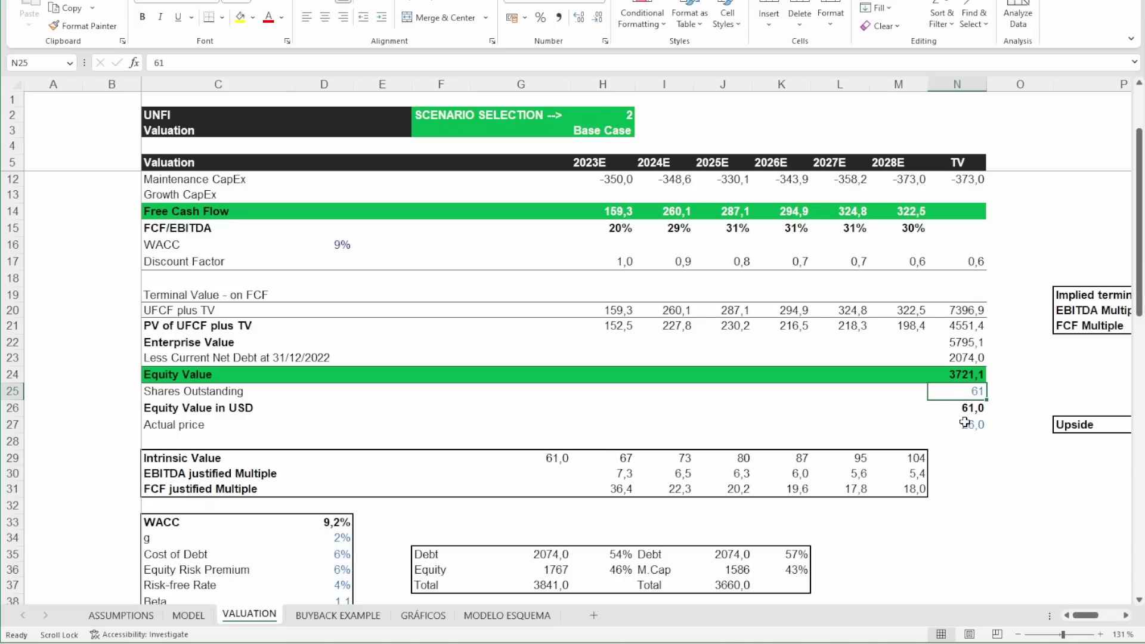
{"action": "left_click", "coordinate": [964, 410]}
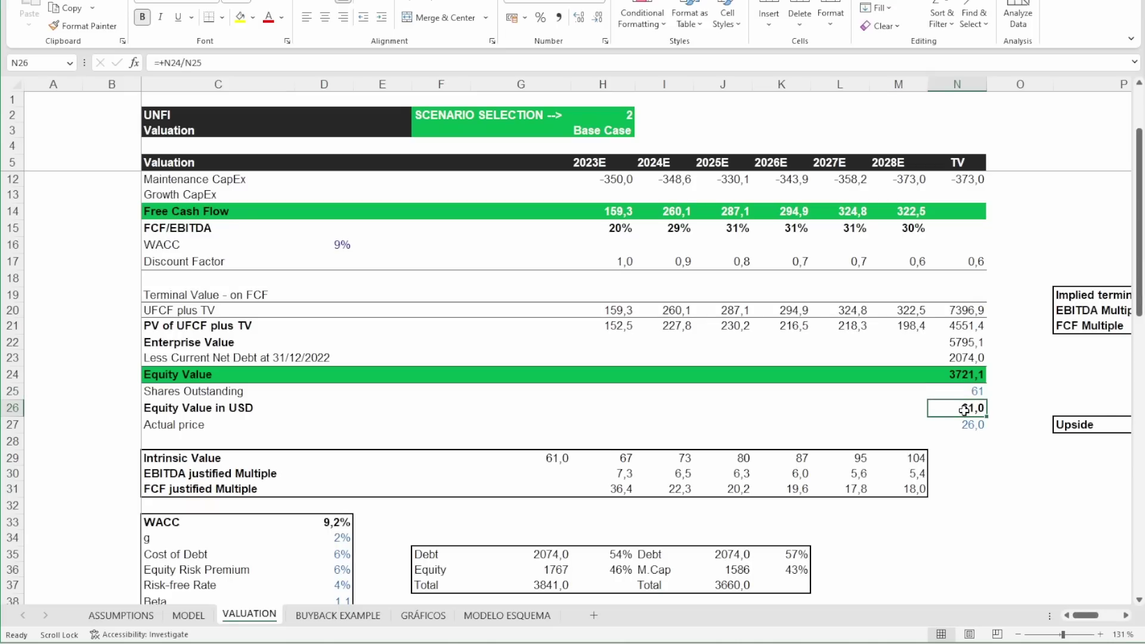
{"action": "left_click", "coordinate": [964, 422]}
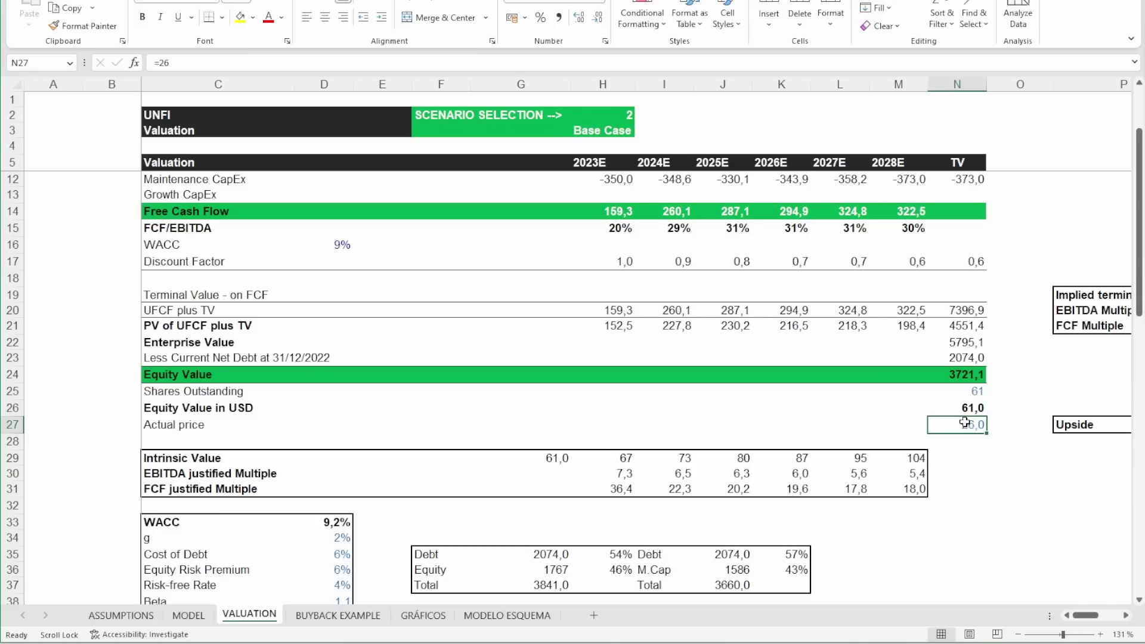
Step: In the FCFF block lower on the sheet, select the 2023E–2028E Working Capital values and the 2023E FCFF
{"action": "scroll", "coordinate": [859, 370], "scroll_direction": "down", "scroll_amount": 1}
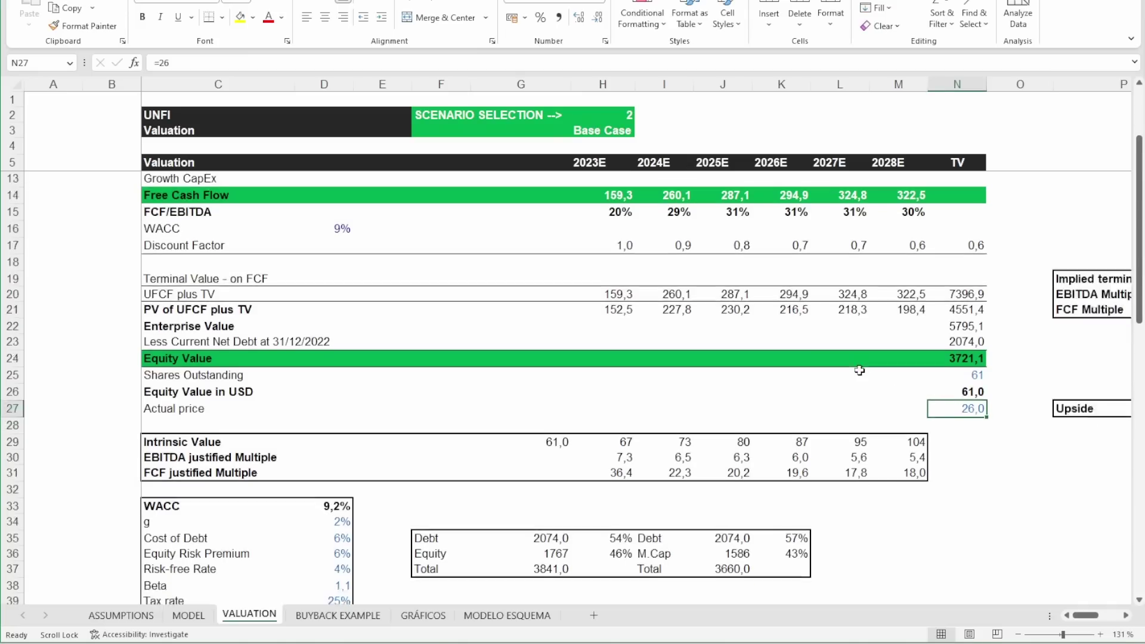
{"action": "scroll", "coordinate": [859, 371], "scroll_direction": "down", "scroll_amount": 9}
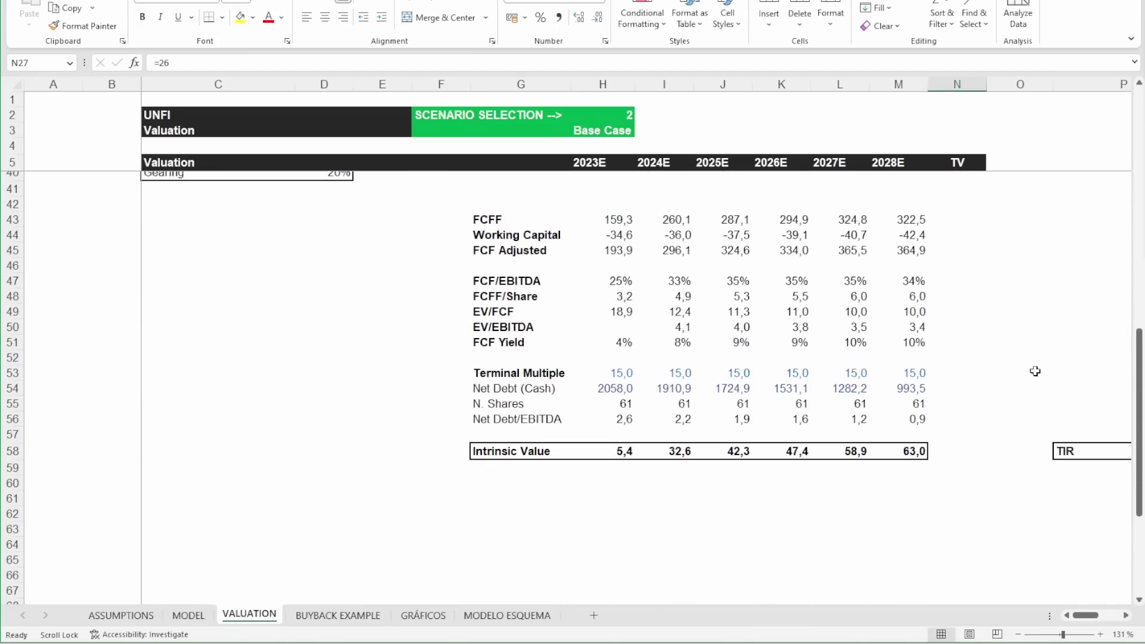
{"action": "scroll", "coordinate": [1091, 364], "scroll_direction": "down", "scroll_amount": 1}
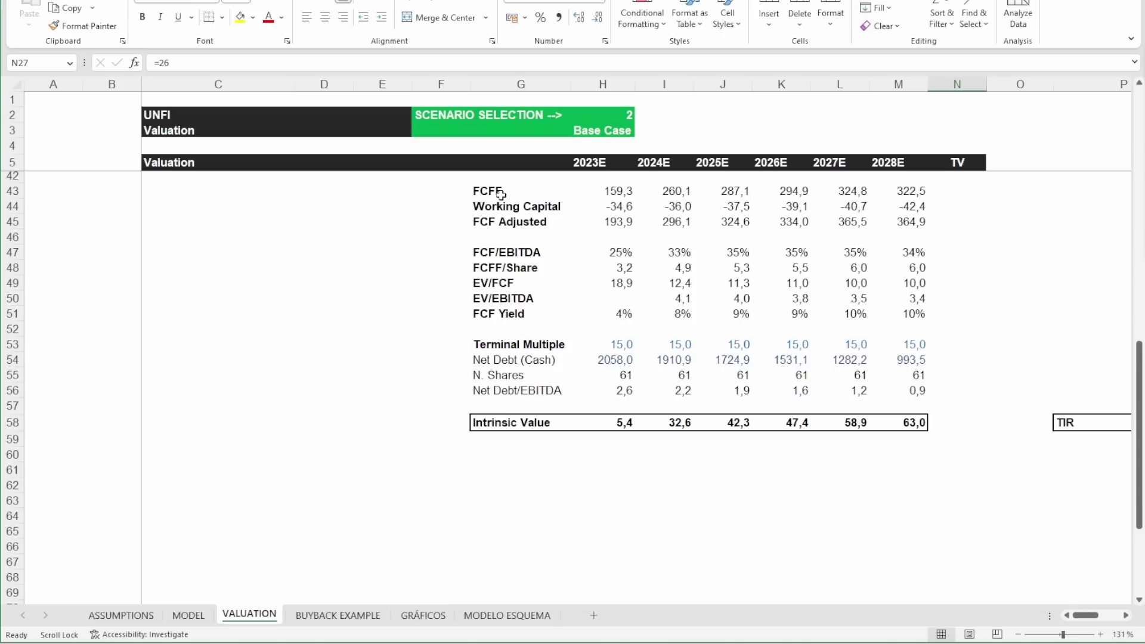
{"action": "left_click", "coordinate": [629, 209]}
{"action": "left_click_drag", "start_coordinate": [629, 208], "coordinate": [897, 210]}
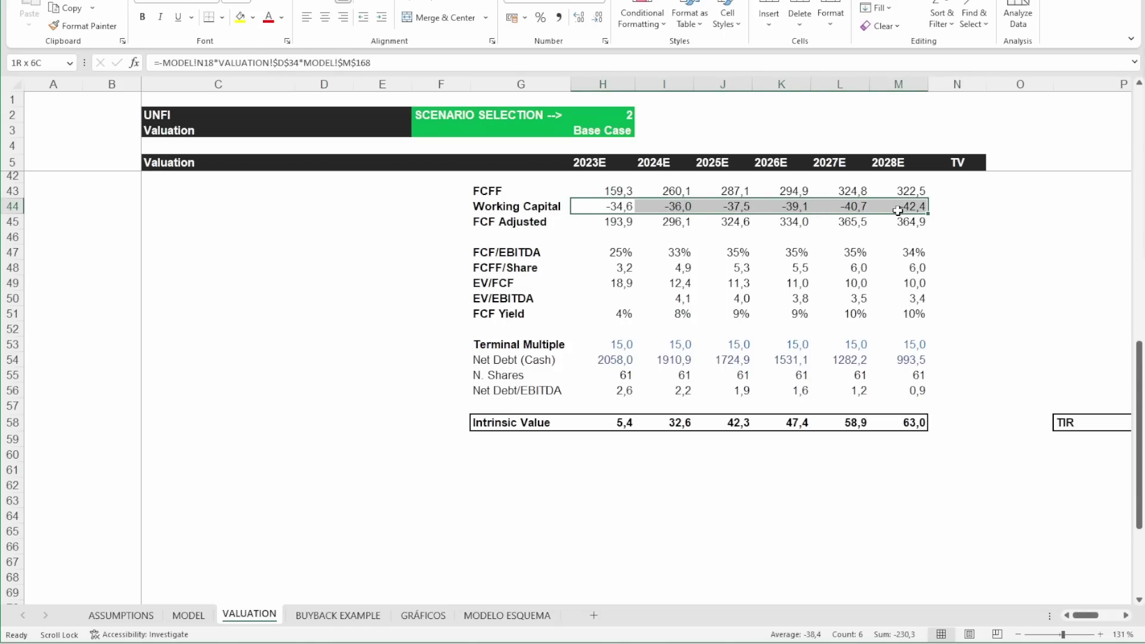
{"action": "left_click", "coordinate": [615, 192]}
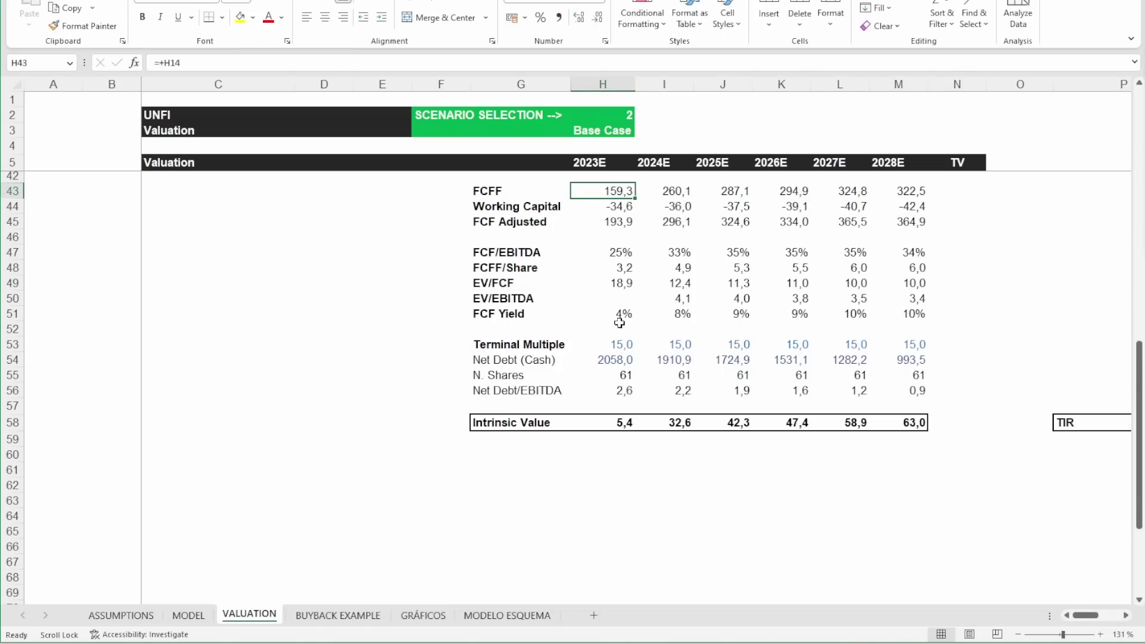
Step: Inspect the 2023E Terminal Multiple and Working Capital cells, and select the whole FCF Adjusted row
{"action": "mouse_move", "coordinate": [621, 345]}
{"action": "left_mouse_down"}
{"action": "mouse_move", "coordinate": [695, 344]}
{"action": "mouse_move", "coordinate": [631, 347]}
{"action": "left_mouse_up"}
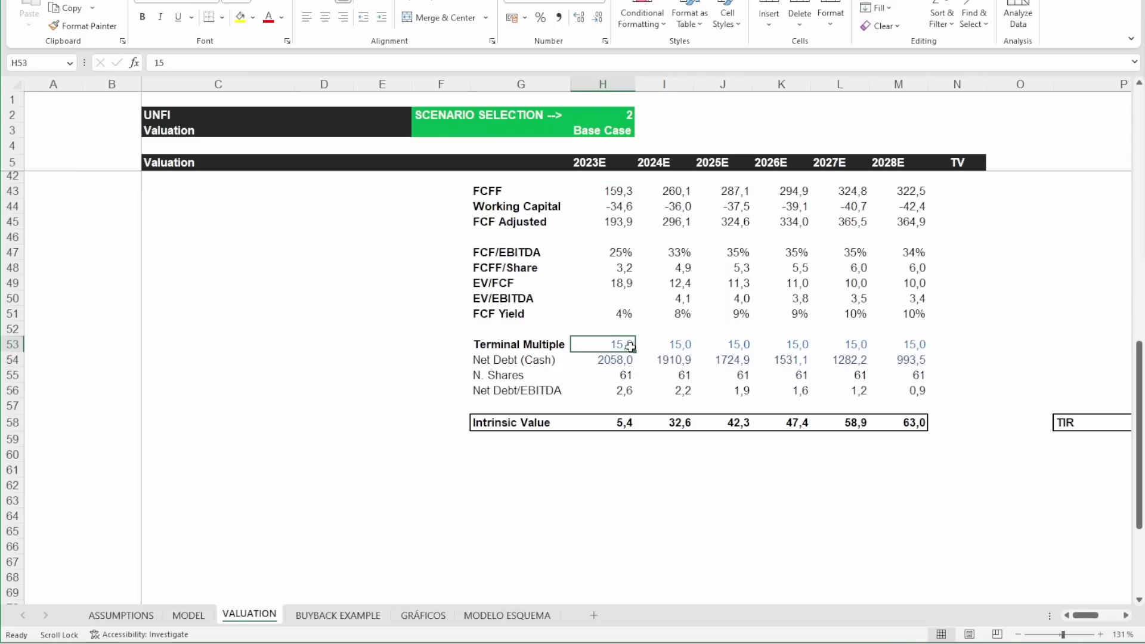
{"action": "left_click", "coordinate": [626, 209]}
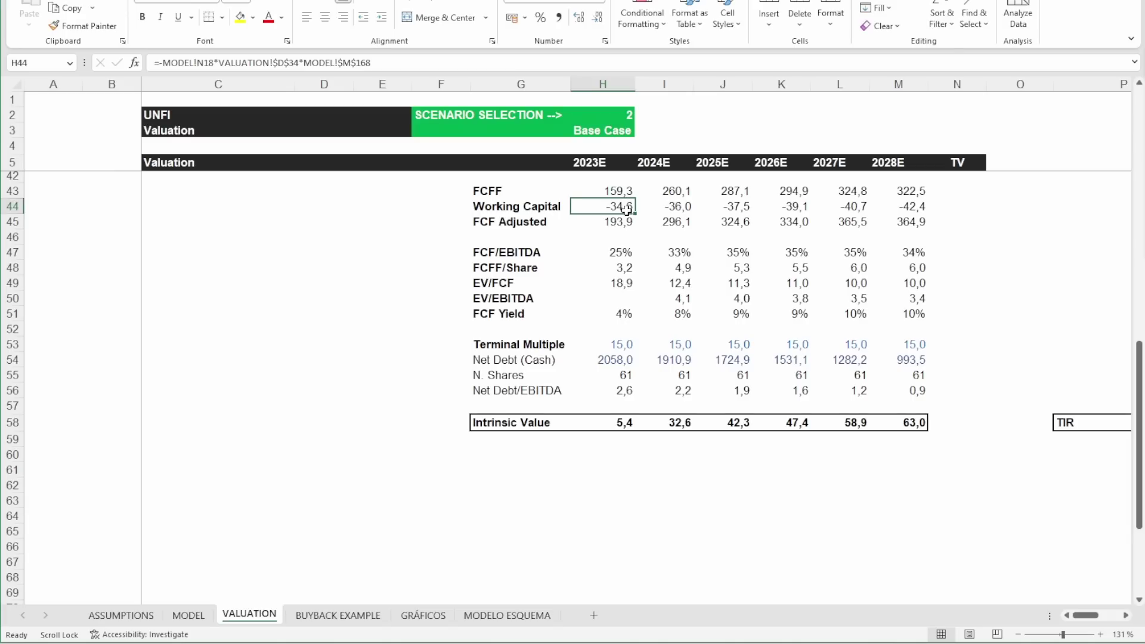
{"action": "left_click_drag", "start_coordinate": [532, 227], "coordinate": [900, 222]}
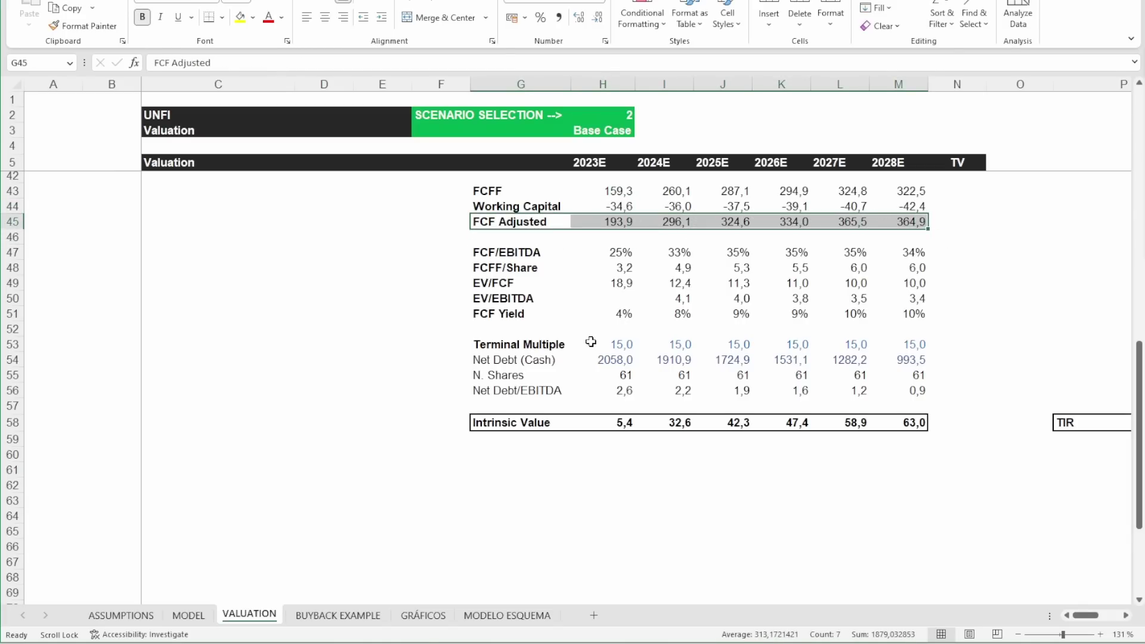
Step: Select the Terminal Multiple values and the Net Debt (Cash) values for 2023E–2028E
{"action": "left_click_drag", "start_coordinate": [621, 344], "coordinate": [914, 344]}
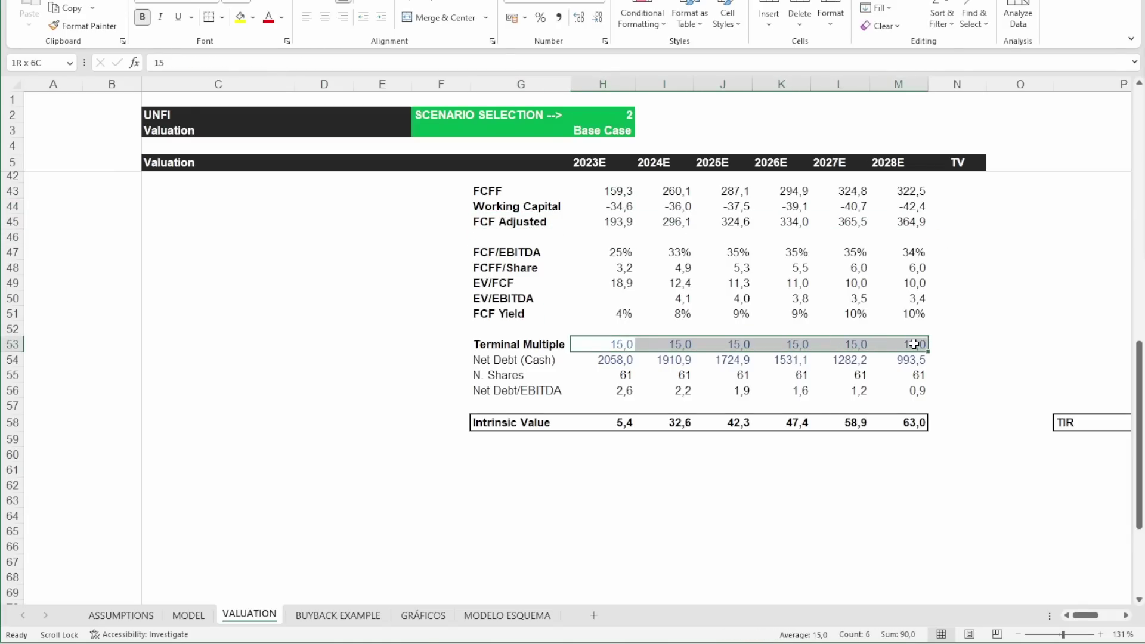
{"action": "left_click_drag", "start_coordinate": [590, 342], "coordinate": [912, 343]}
{"action": "left_click_drag", "start_coordinate": [622, 359], "coordinate": [886, 364]}
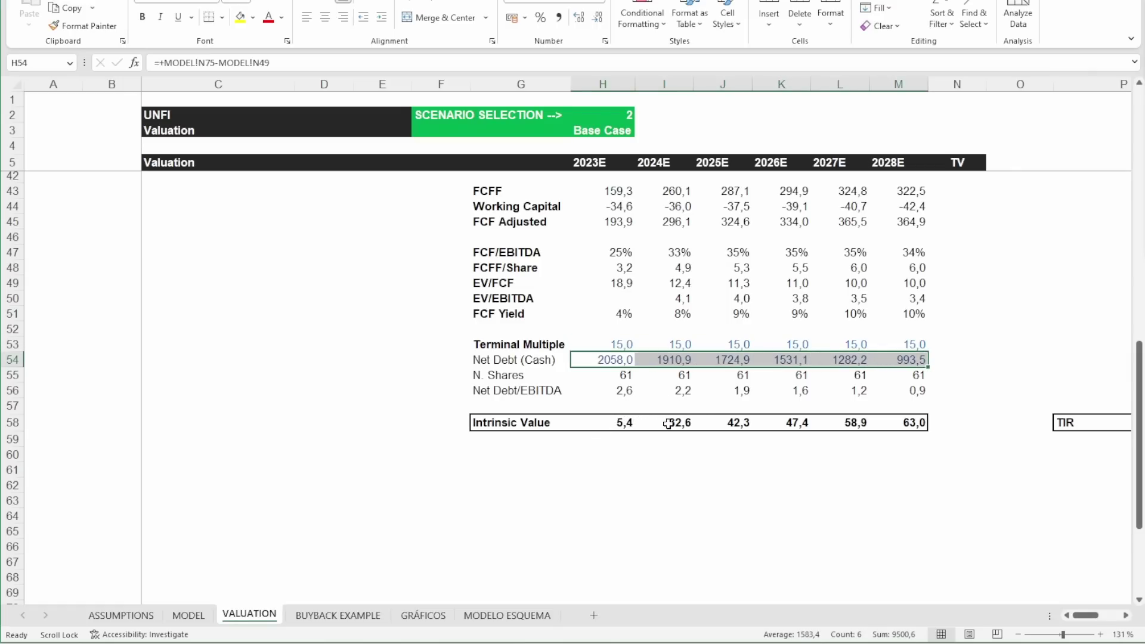
Step: Select the Intrinsic Value figures for 2023E–2028E, and inspect the 2028E value and the TIR cell beside them
{"action": "left_click", "coordinate": [623, 424]}
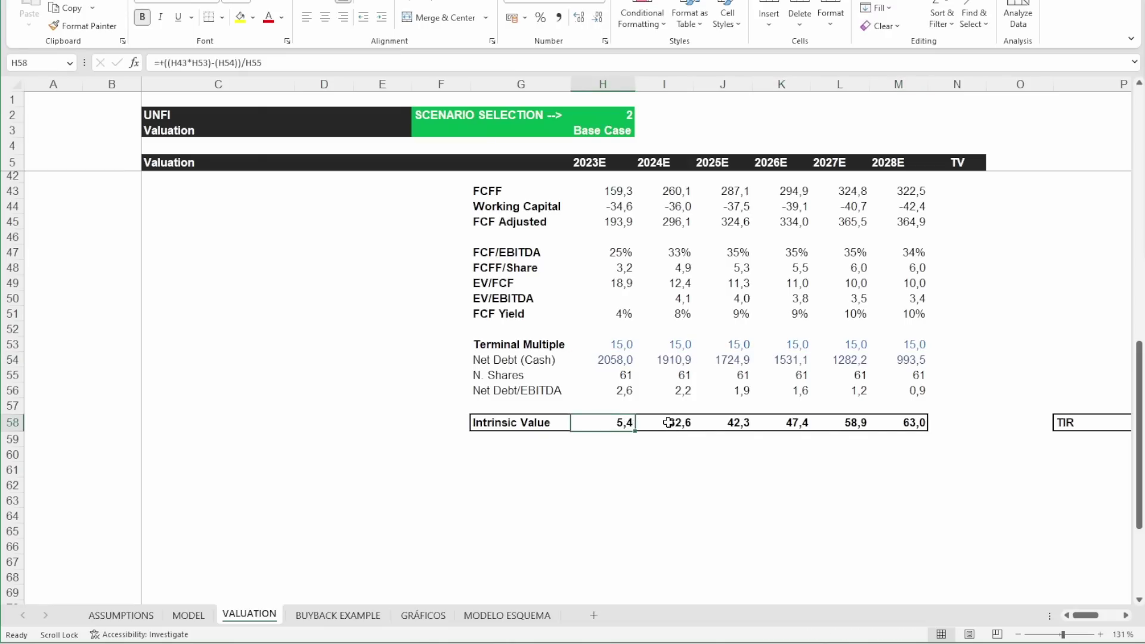
{"action": "left_click_drag", "start_coordinate": [626, 430], "coordinate": [906, 422]}
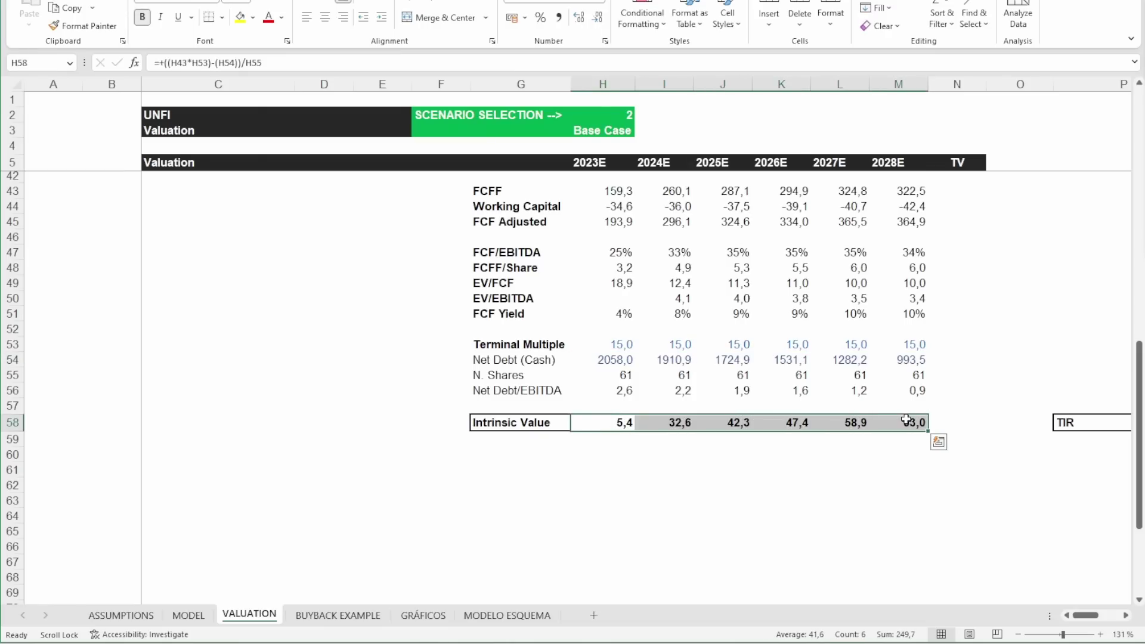
{"action": "left_click", "coordinate": [907, 422]}
{"action": "left_click", "coordinate": [1126, 616]}
{"action": "left_click", "coordinate": [1126, 616]}
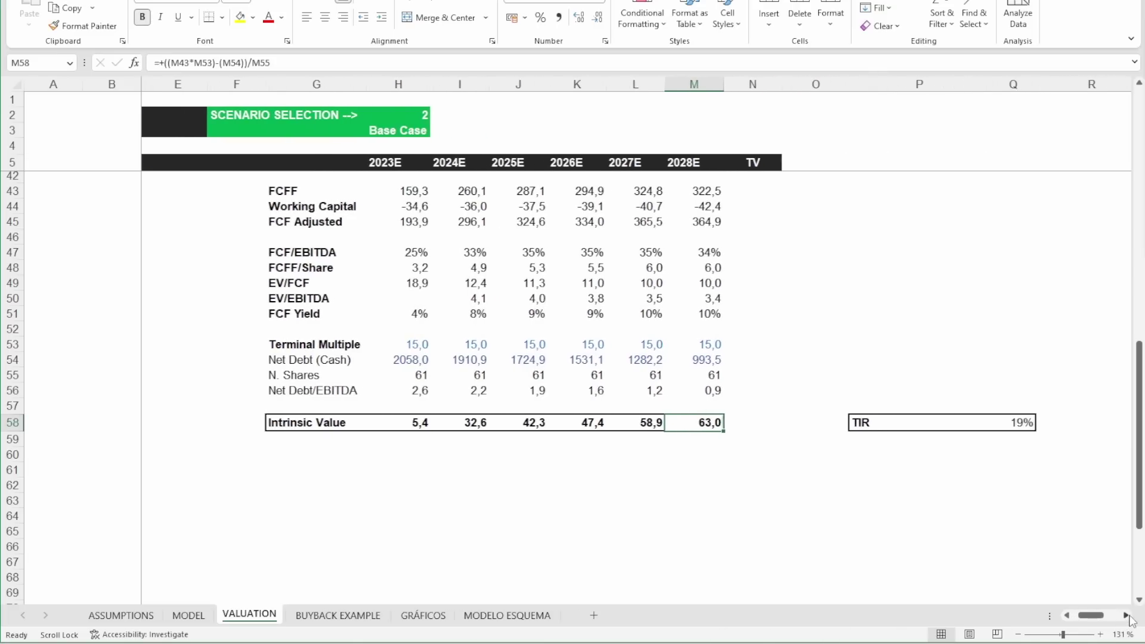
{"action": "left_click", "coordinate": [1006, 423]}
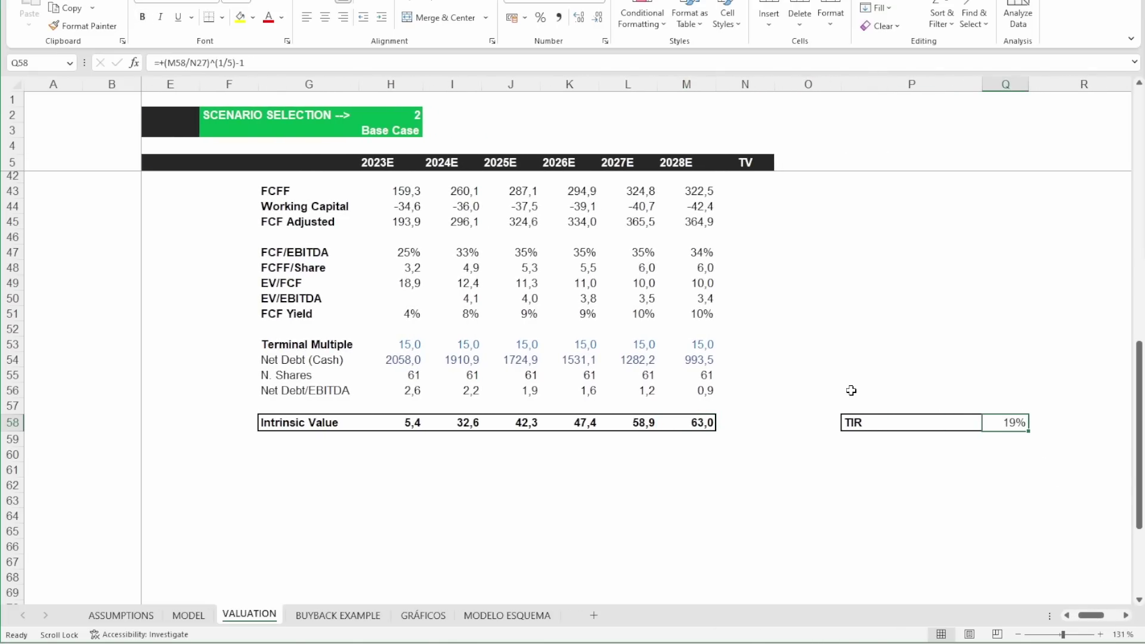
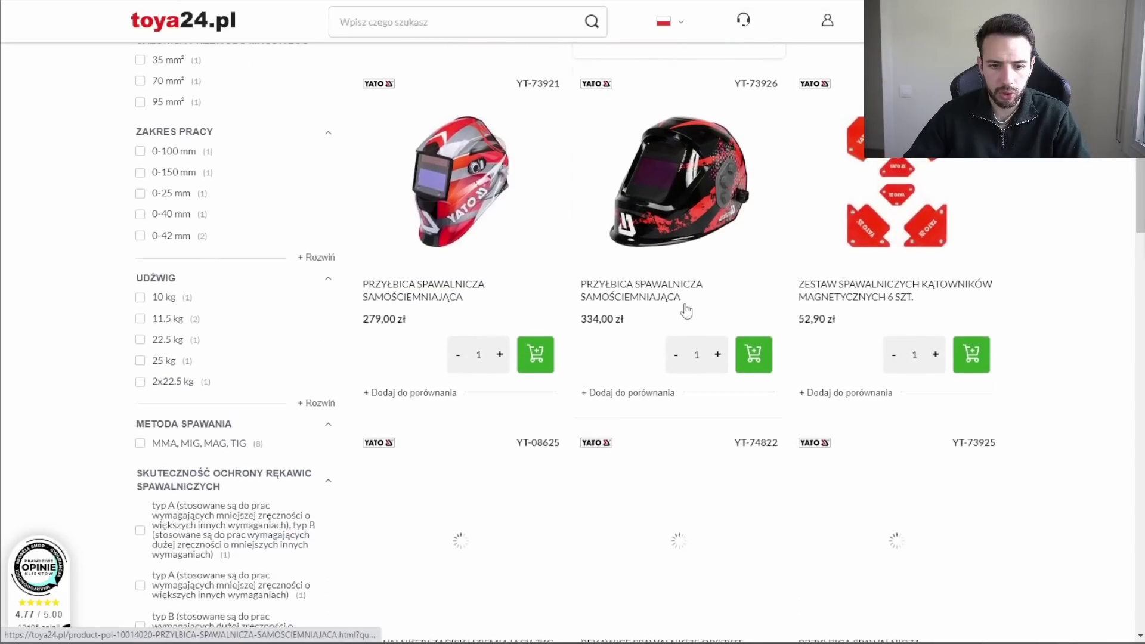
Step: Browse the welding products on toya24.pl, and highlight the website's Polish home and garden ranking in the article draft above the Similarweb figures
{"action": "scroll", "coordinate": [691, 305], "scroll_direction": "down", "scroll_amount": 3}
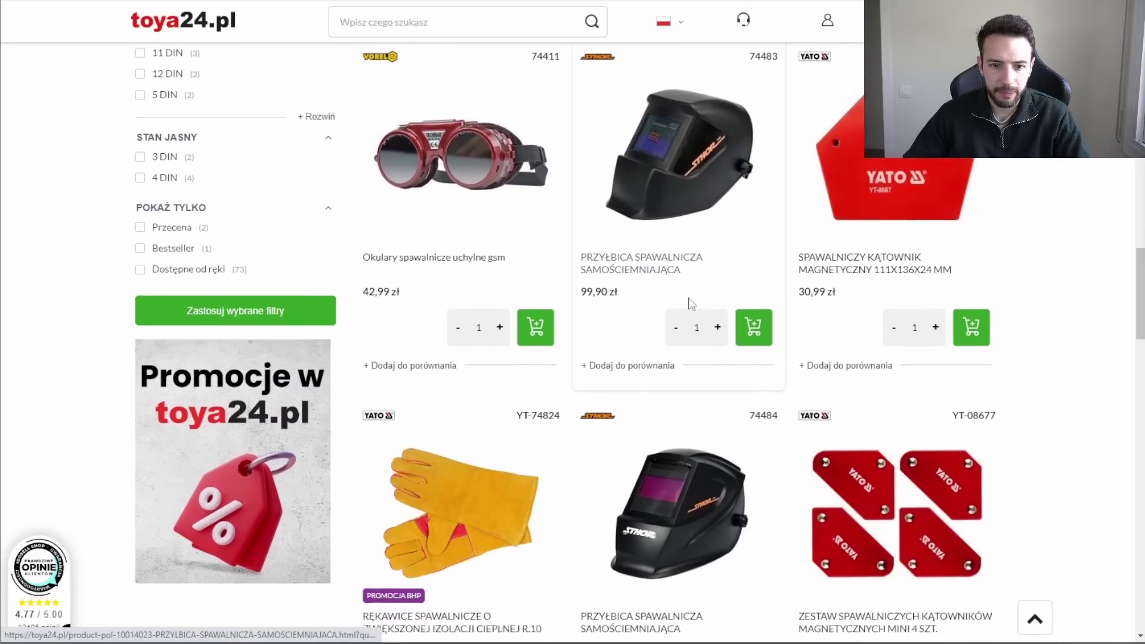
{"action": "scroll", "coordinate": [690, 305], "scroll_direction": "up", "scroll_amount": 5}
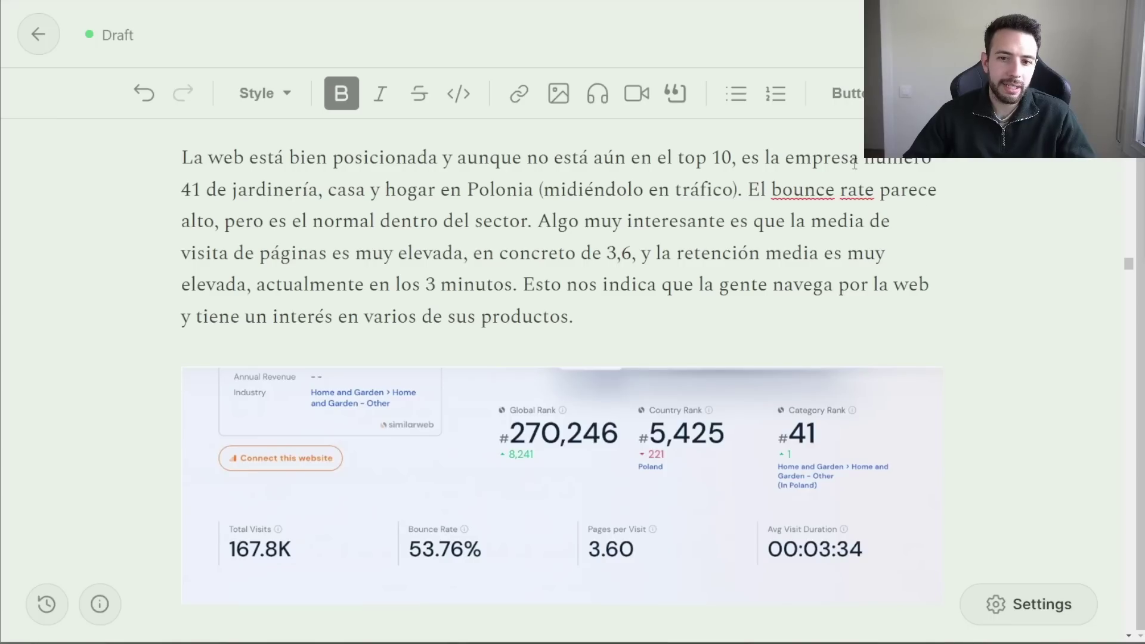
{"action": "left_click_drag", "start_coordinate": [869, 166], "coordinate": [543, 190]}
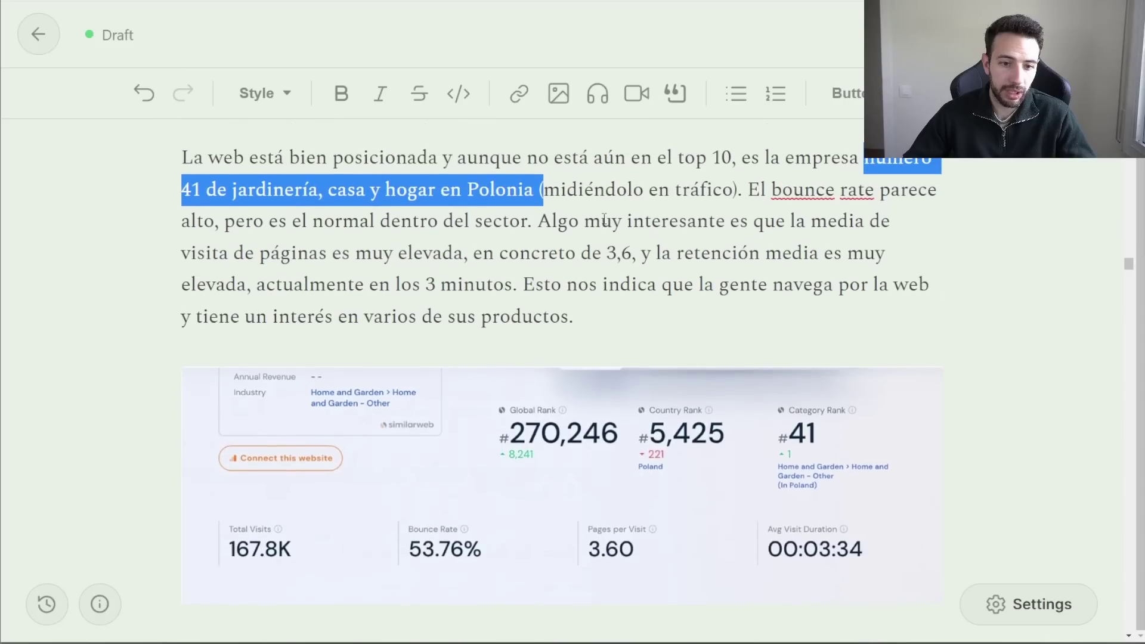
{"action": "scroll", "coordinate": [604, 215], "scroll_direction": "down", "scroll_amount": 1}
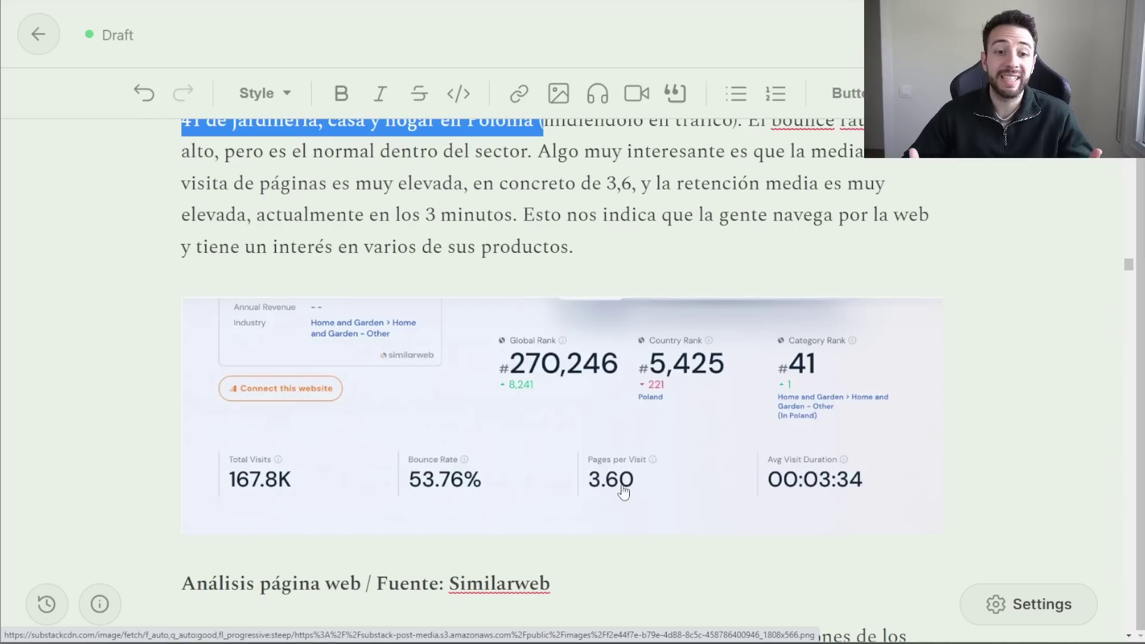
Step: In the article's segment list, highlight the descriptions of export sales and wholesale sales with their countries
{"action": "scroll", "coordinate": [381, 250], "scroll_direction": "up", "scroll_amount": 15}
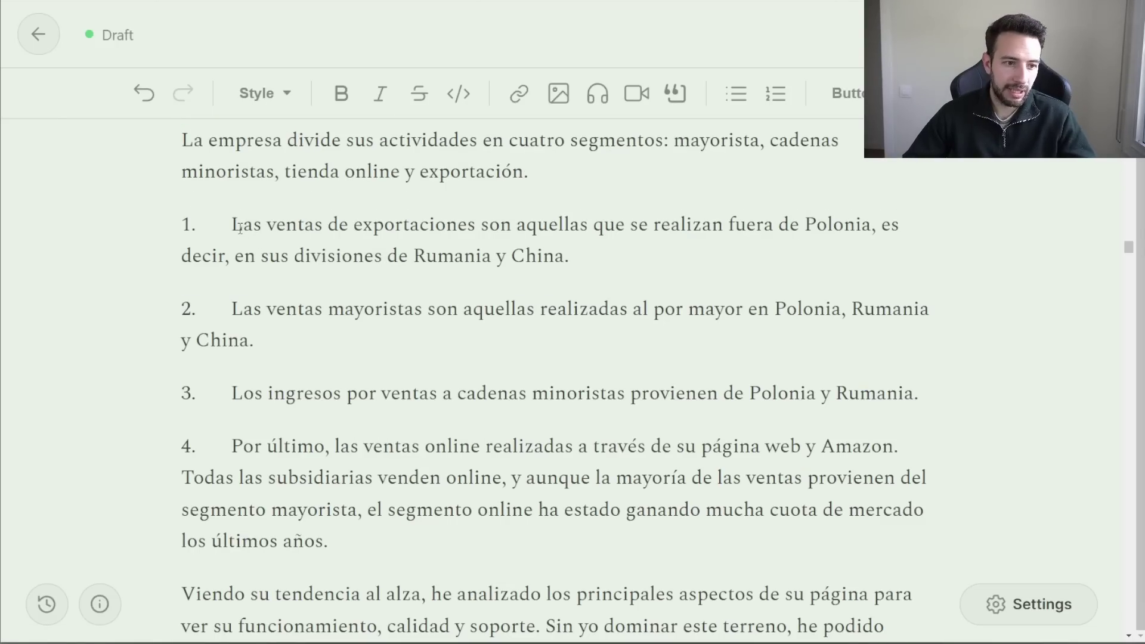
{"action": "left_click_drag", "start_coordinate": [231, 225], "coordinate": [875, 227]}
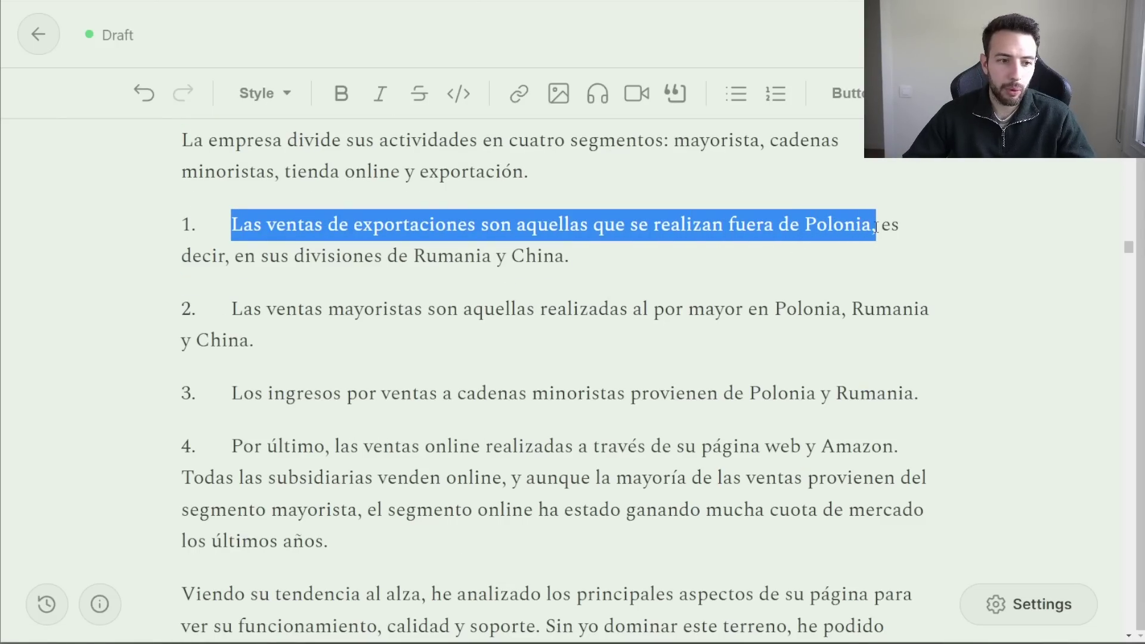
{"action": "left_click_drag", "start_coordinate": [427, 255], "coordinate": [564, 256]}
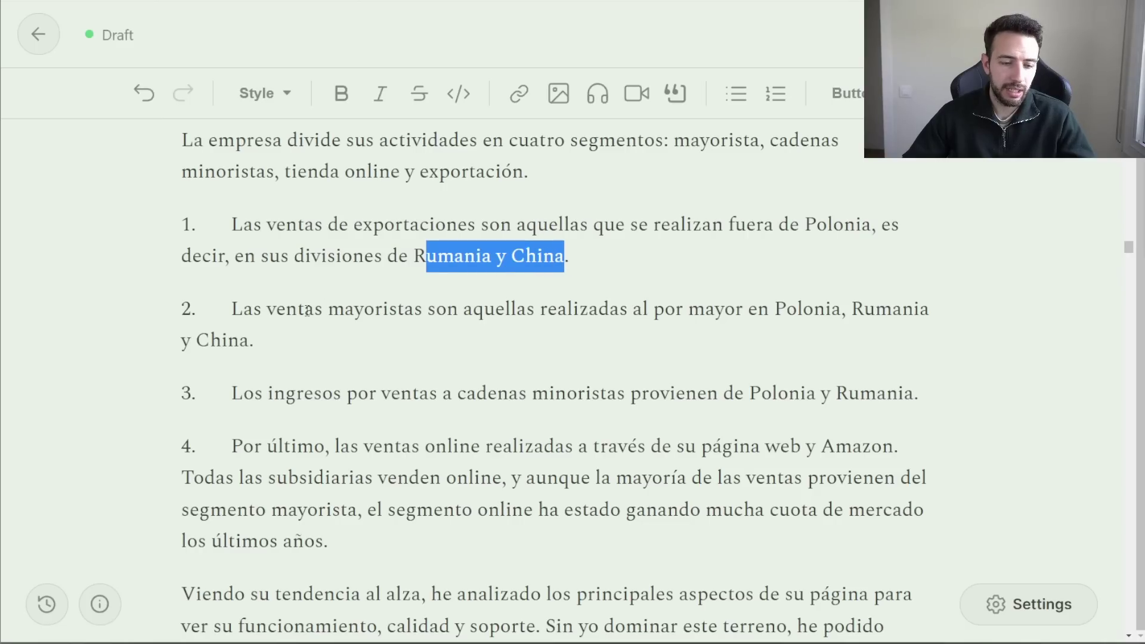
{"action": "left_click_drag", "start_coordinate": [231, 309], "coordinate": [489, 304]}
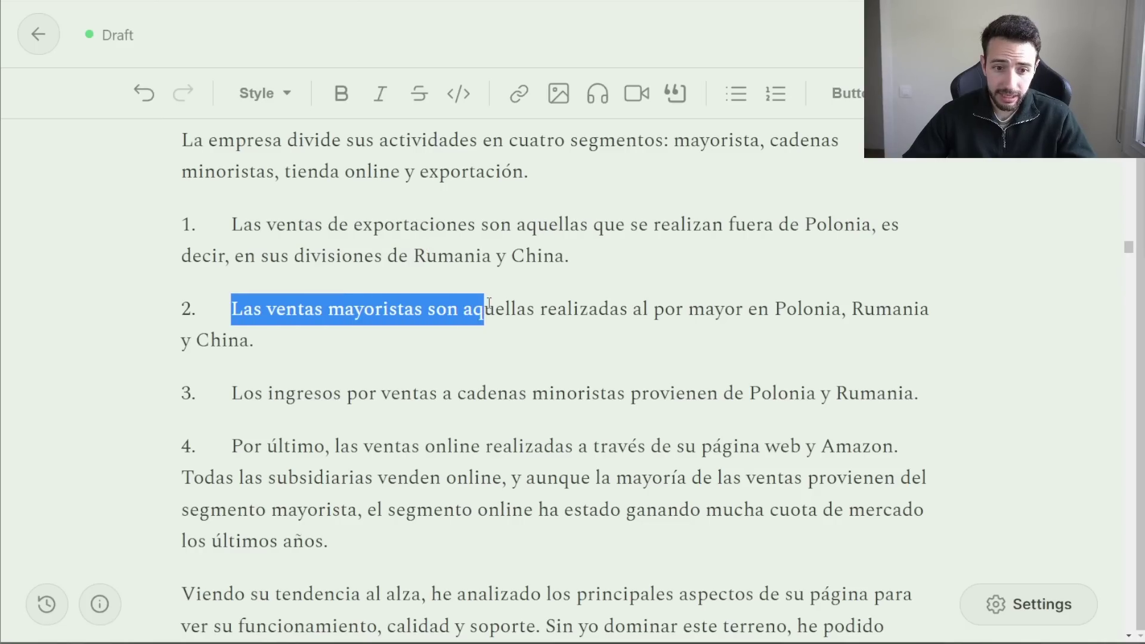
{"action": "left_click_drag", "start_coordinate": [776, 309], "coordinate": [813, 332]}
Step: Highlight the list items on retail chain revenue from Polonia y Rumania and online sales through the website and Amazon
{"action": "scroll", "coordinate": [390, 304], "scroll_direction": "down", "scroll_amount": 1}
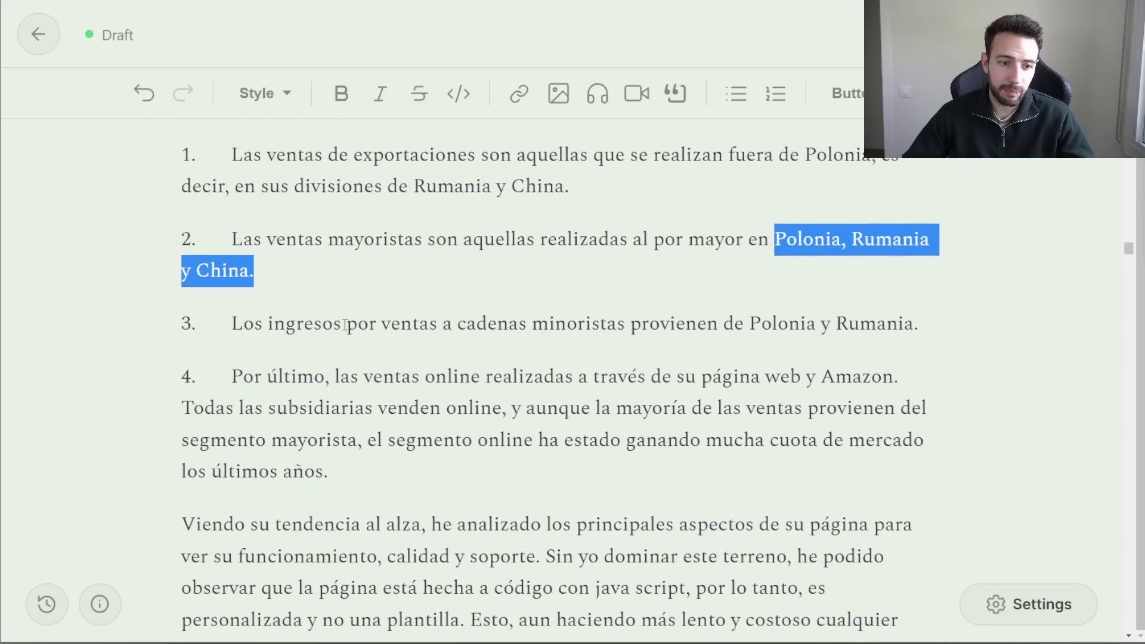
{"action": "left_click_drag", "start_coordinate": [269, 323], "coordinate": [926, 323]}
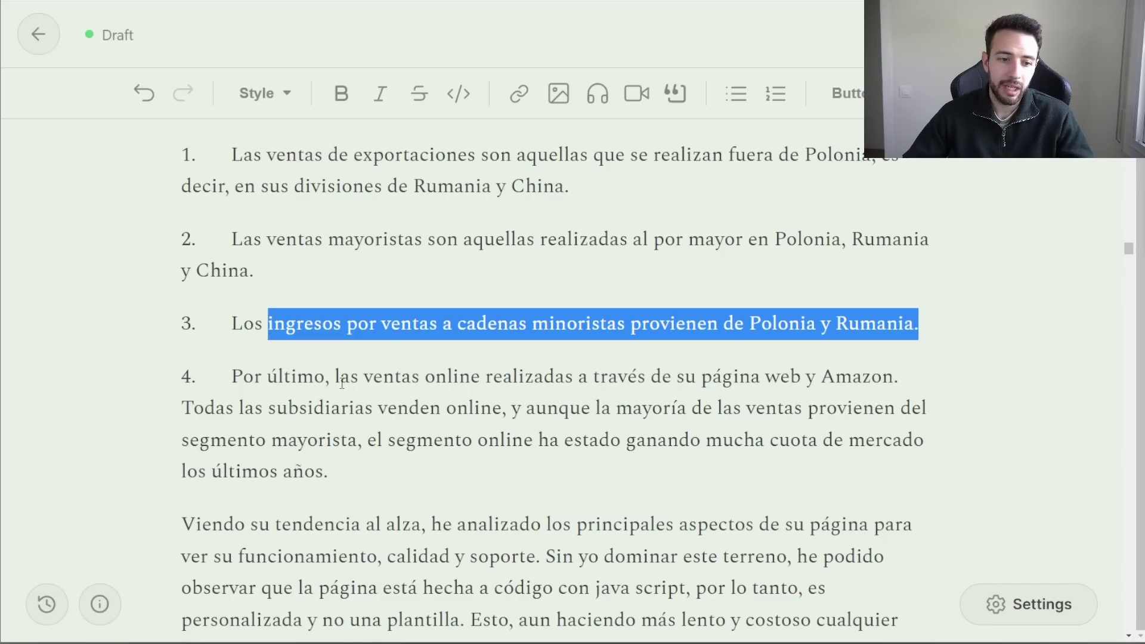
{"action": "left_click_drag", "start_coordinate": [342, 382], "coordinate": [914, 373]}
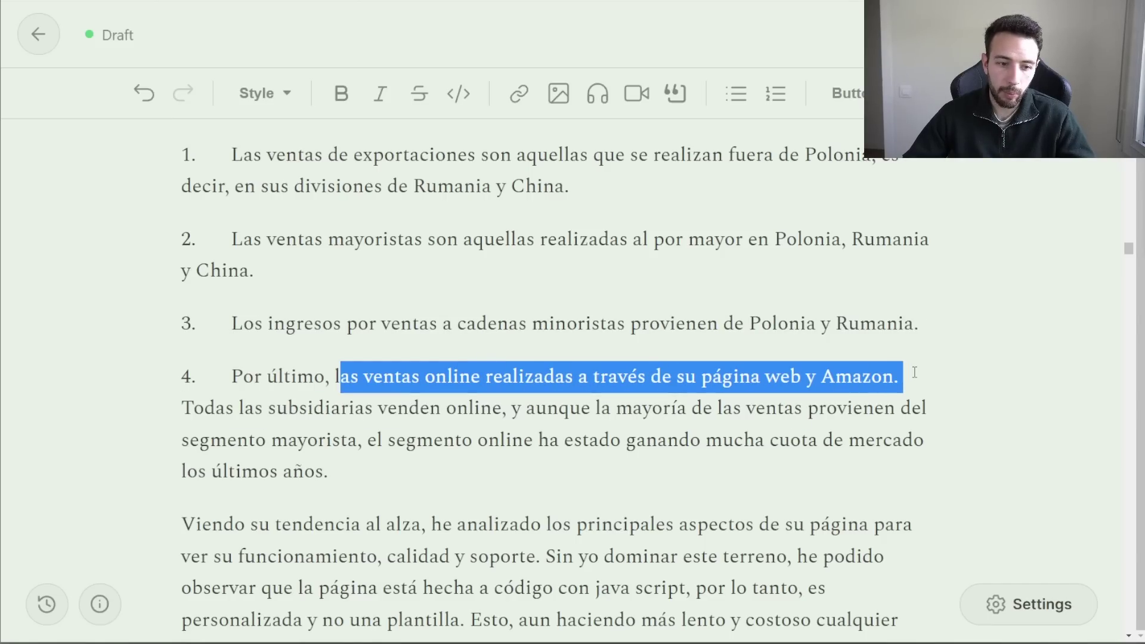
Step: Examine the Breakdown by Distribution Channels chart for 2016–2022 further down the article draft
{"action": "scroll", "coordinate": [506, 327], "scroll_direction": "down", "scroll_amount": 20}
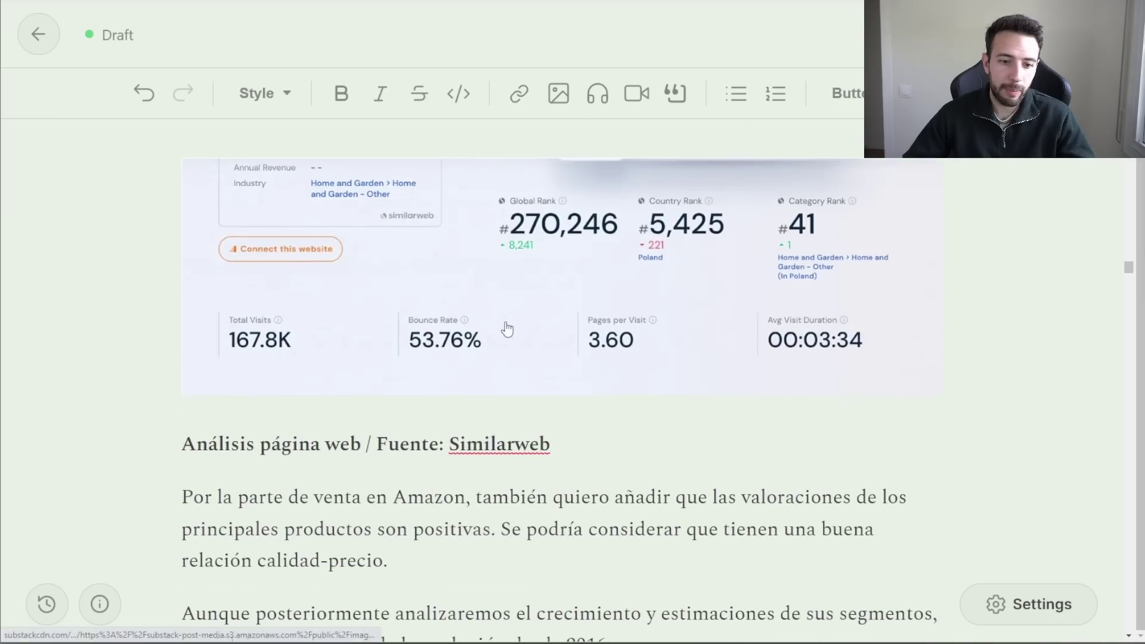
{"action": "scroll", "coordinate": [507, 327], "scroll_direction": "down", "scroll_amount": 3}
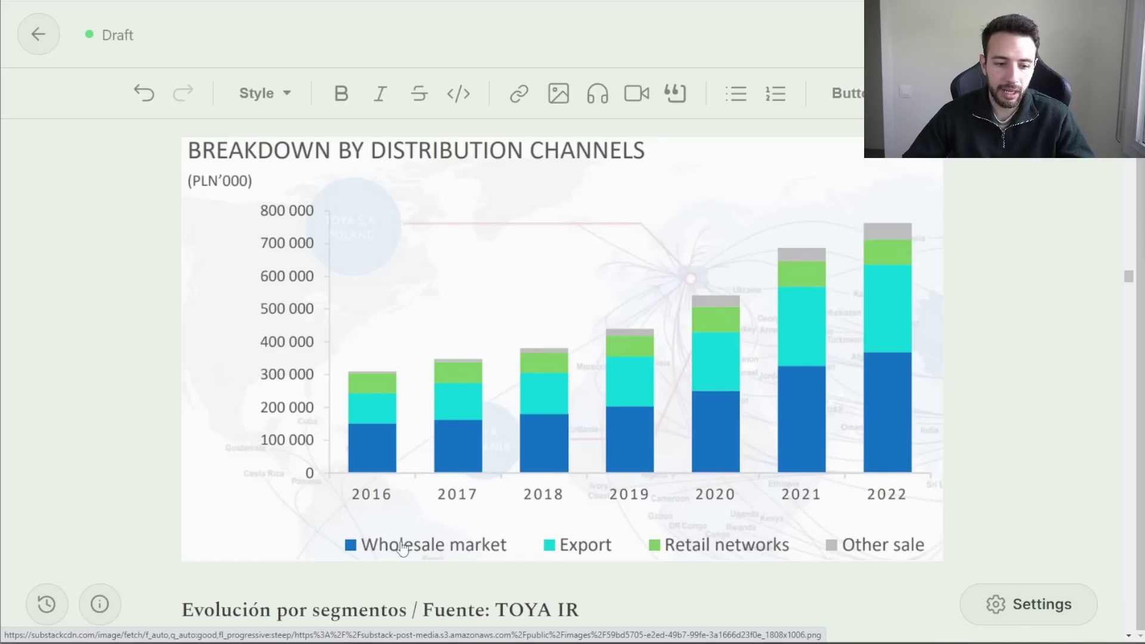
Step: Switch to the Excel GRÁFICOS sheet and mark the Retail Sales growth row in yellow ink under 2018, 2019 and 2022
{"action": "key", "text": "alt+Tab"}
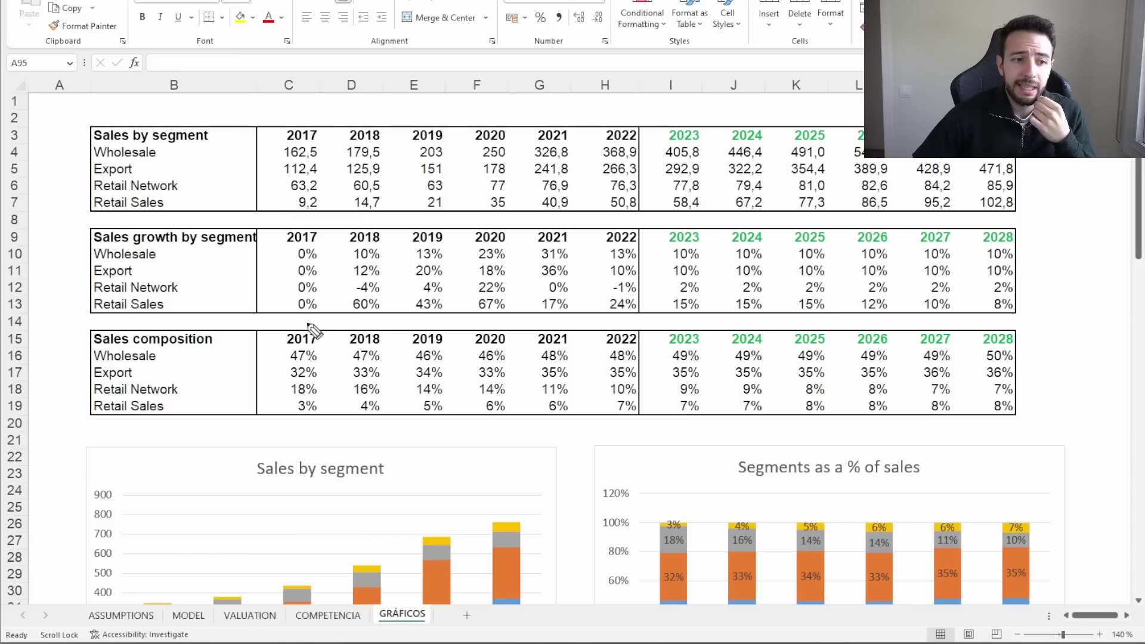
{"action": "left_click_drag", "start_coordinate": [47, 304], "coordinate": [105, 319]}
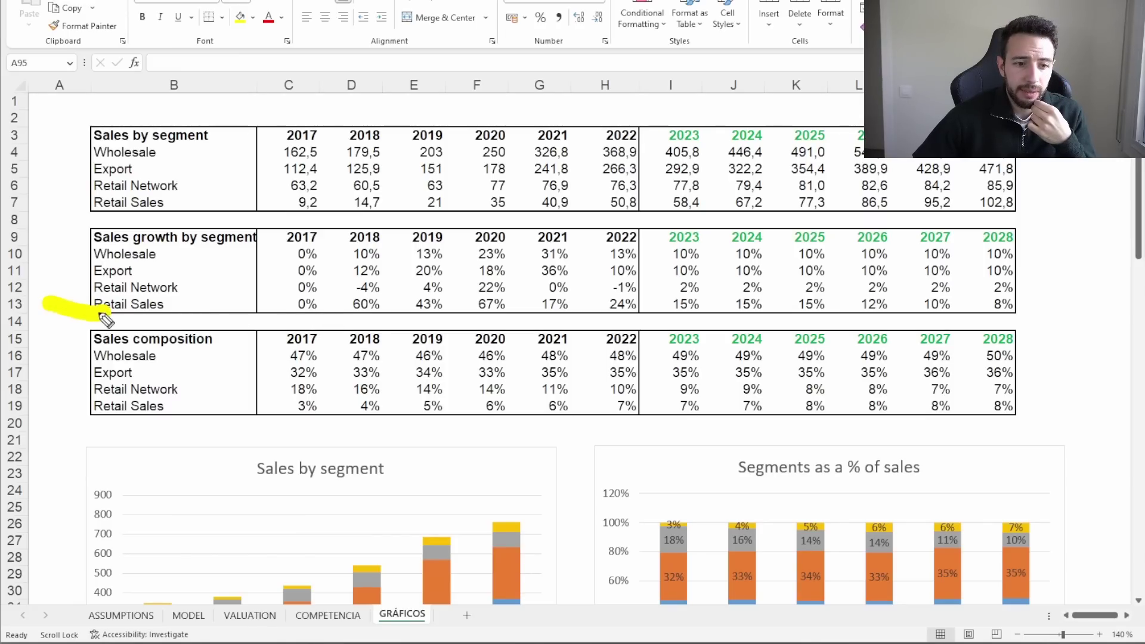
{"action": "left_click_drag", "start_coordinate": [345, 319], "coordinate": [445, 321]}
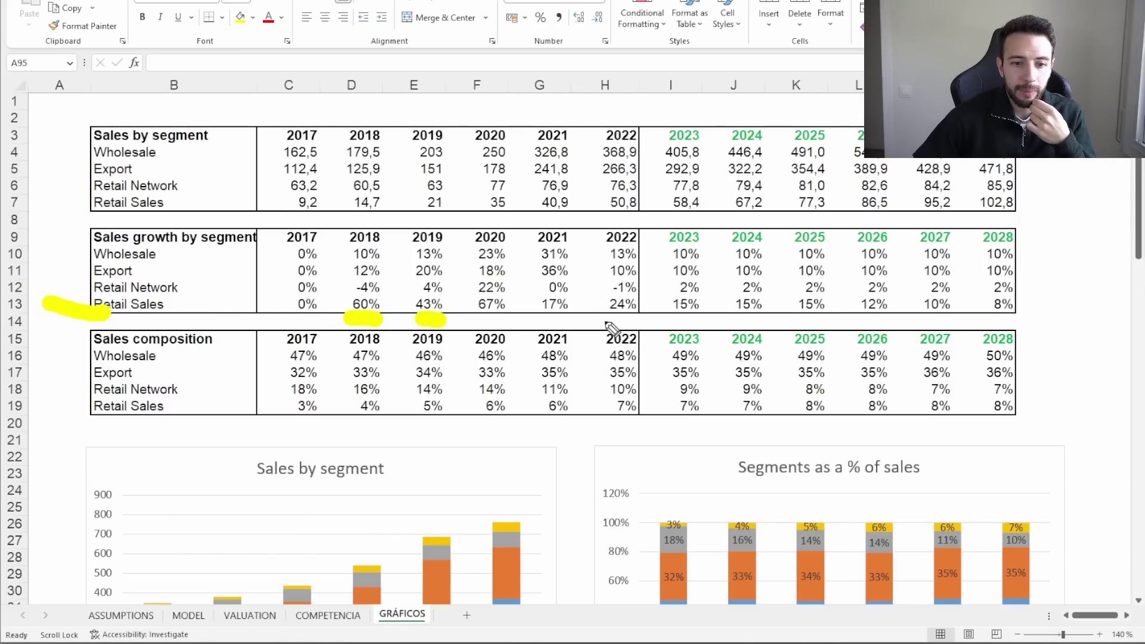
{"action": "left_click_drag", "start_coordinate": [605, 319], "coordinate": [630, 320]}
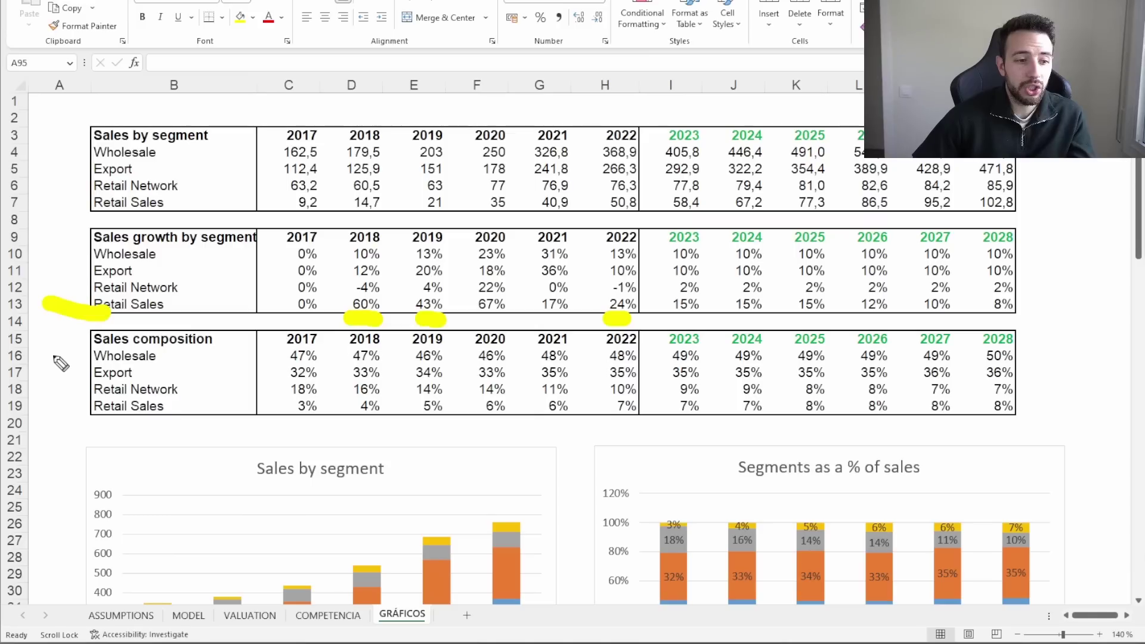
Step: Mark the Wholesale row and its 2022 share in the Sales composition table in yellow ink, and clear the ink
{"action": "left_click_drag", "start_coordinate": [45, 353], "coordinate": [82, 363]}
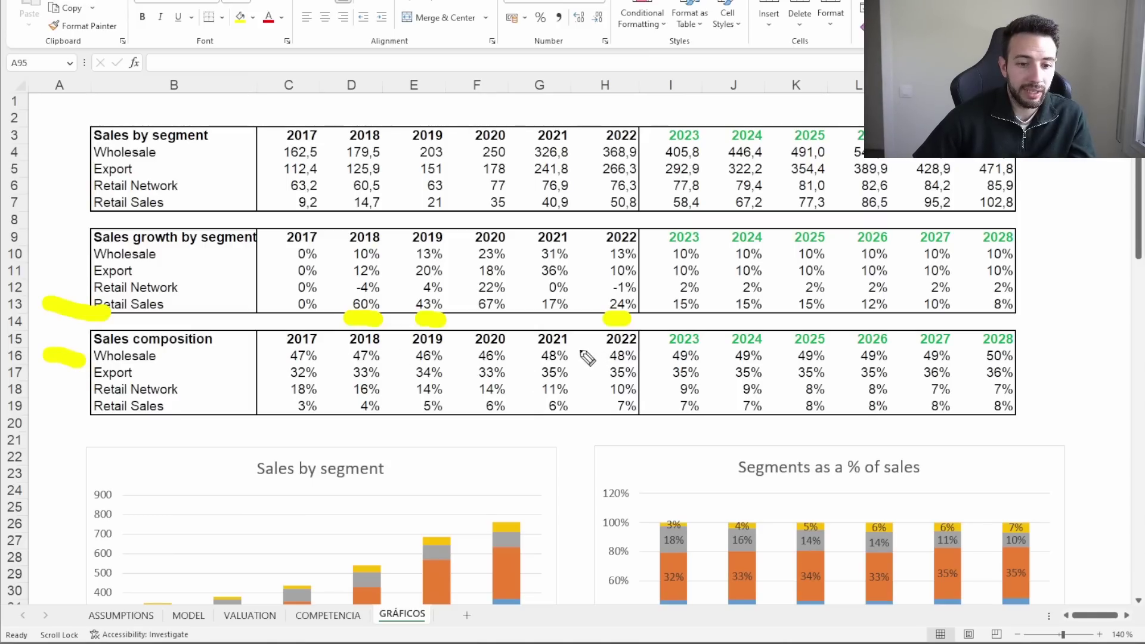
{"action": "left_click_drag", "start_coordinate": [573, 347], "coordinate": [600, 352]}
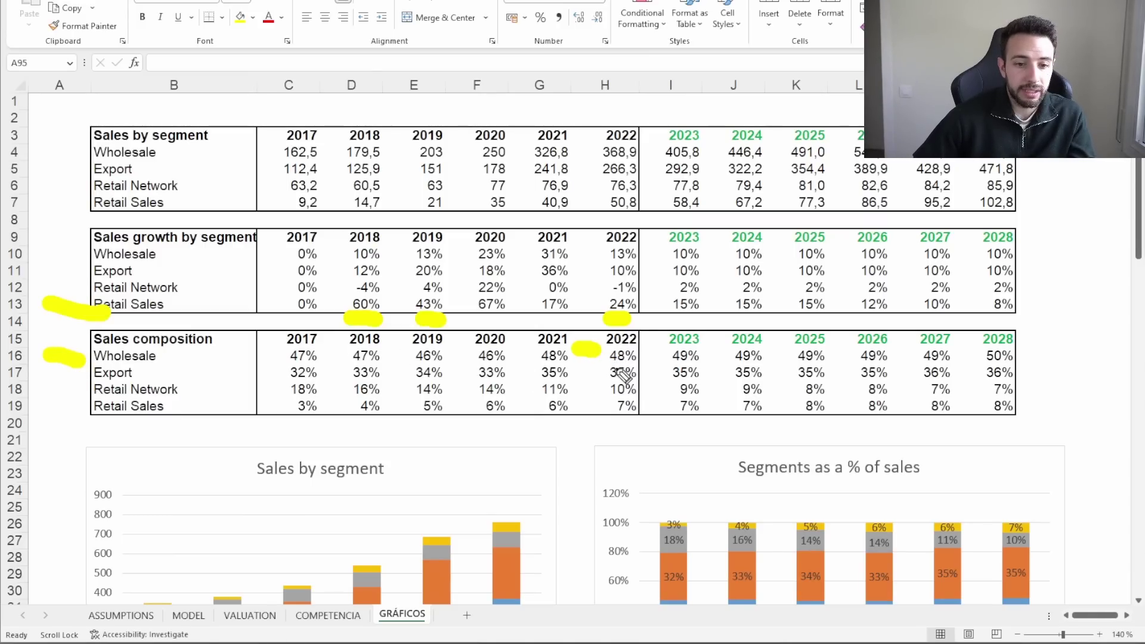
{"action": "key", "text": "e"}
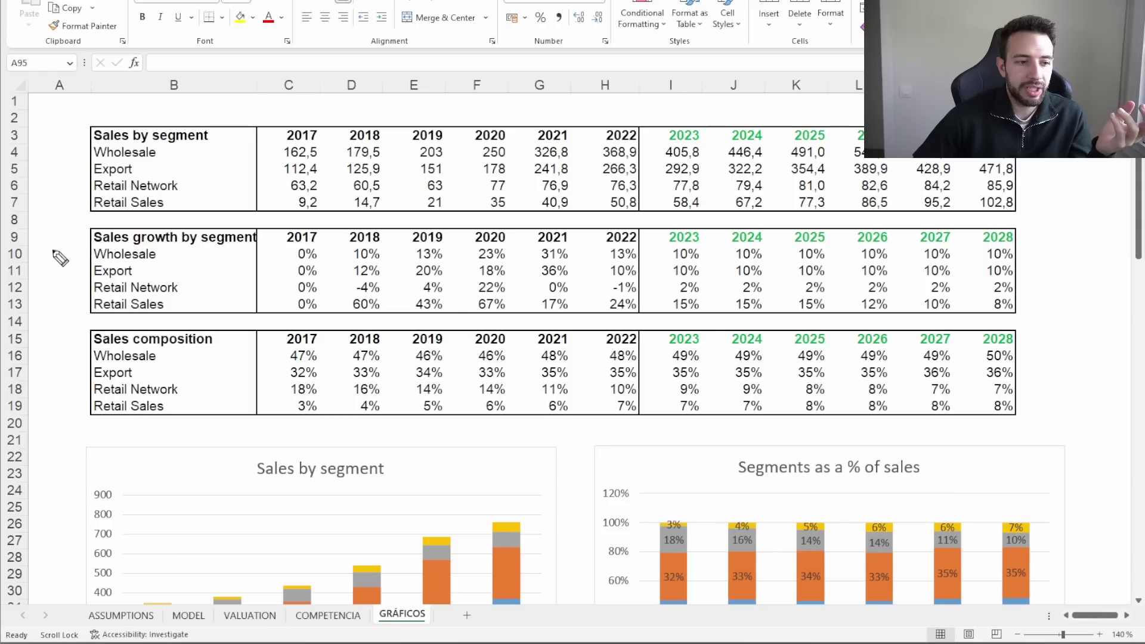
Step: Ink-mark the four segment rows of the Sales growth table, bracket the 2022 Retail Network and Retail Sales values, and clear the marks
{"action": "mouse_move", "coordinate": [52, 250]}
{"action": "left_mouse_down"}
{"action": "mouse_move", "coordinate": [93, 263]}
{"action": "mouse_move", "coordinate": [87, 269]}
{"action": "left_mouse_up"}
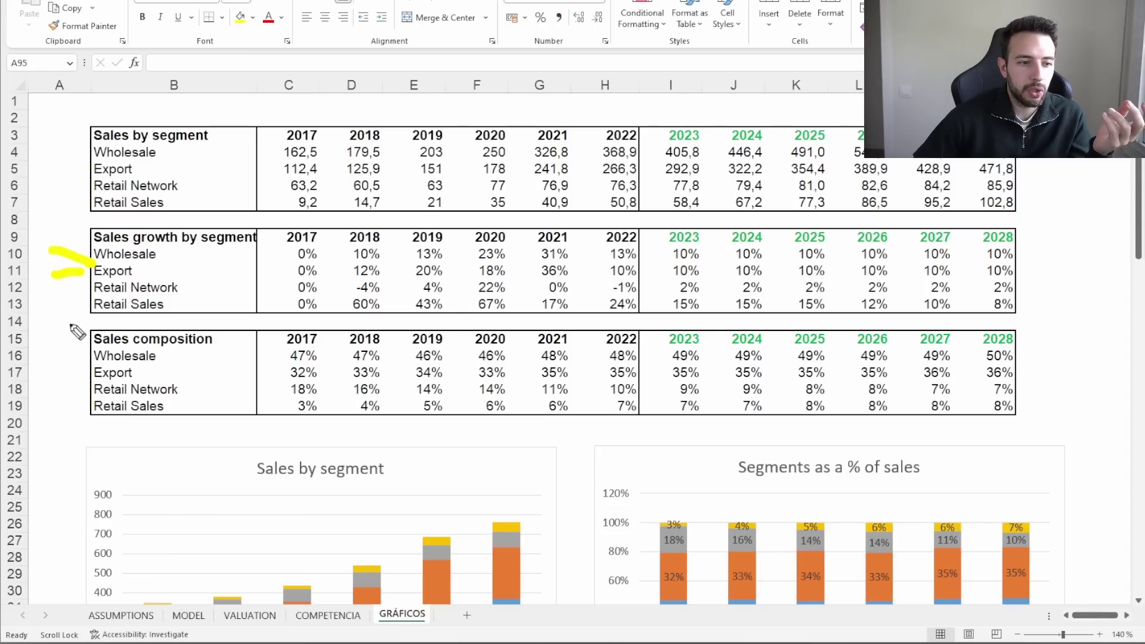
{"action": "left_click_drag", "start_coordinate": [58, 312], "coordinate": [83, 316]}
{"action": "left_click_drag", "start_coordinate": [185, 285], "coordinate": [298, 289]}
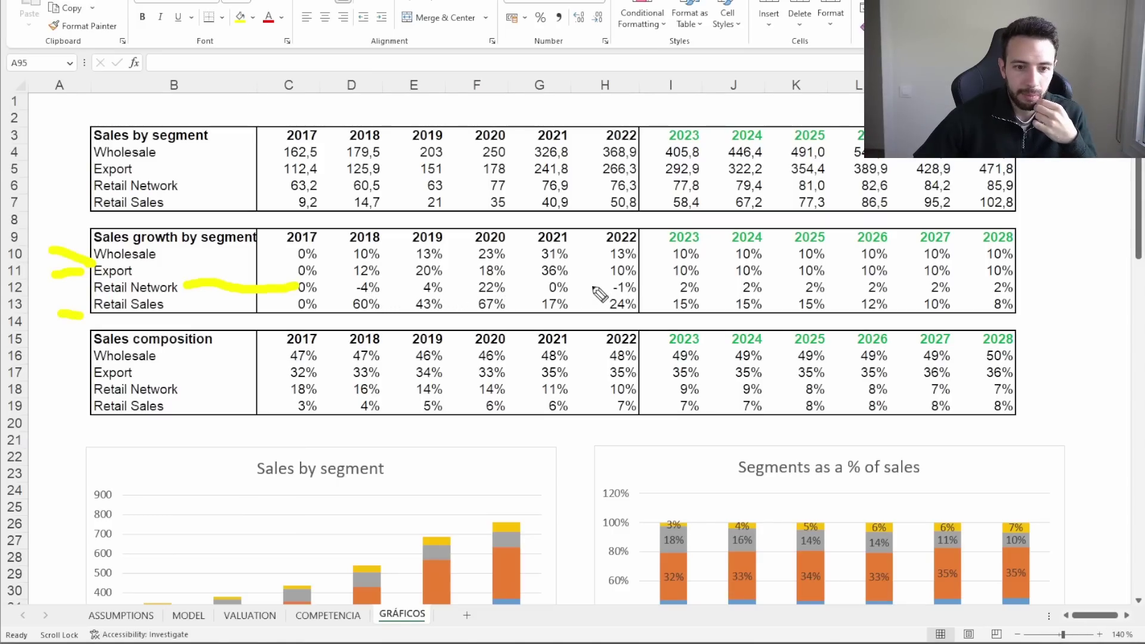
{"action": "left_click_drag", "start_coordinate": [601, 285], "coordinate": [598, 325]}
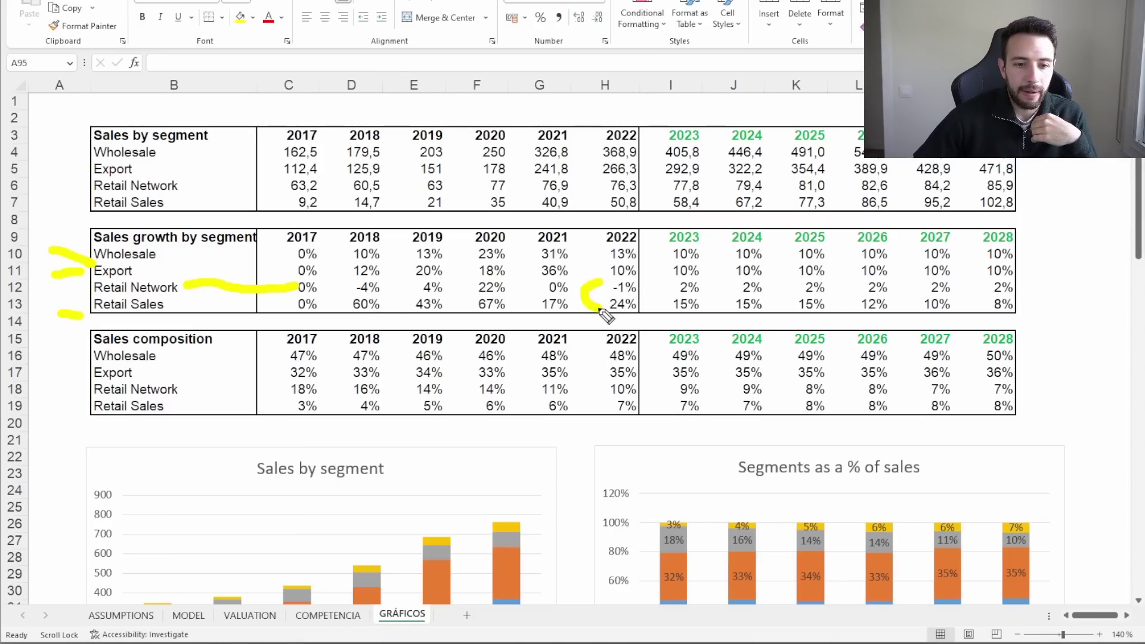
{"action": "key", "text": "e"}
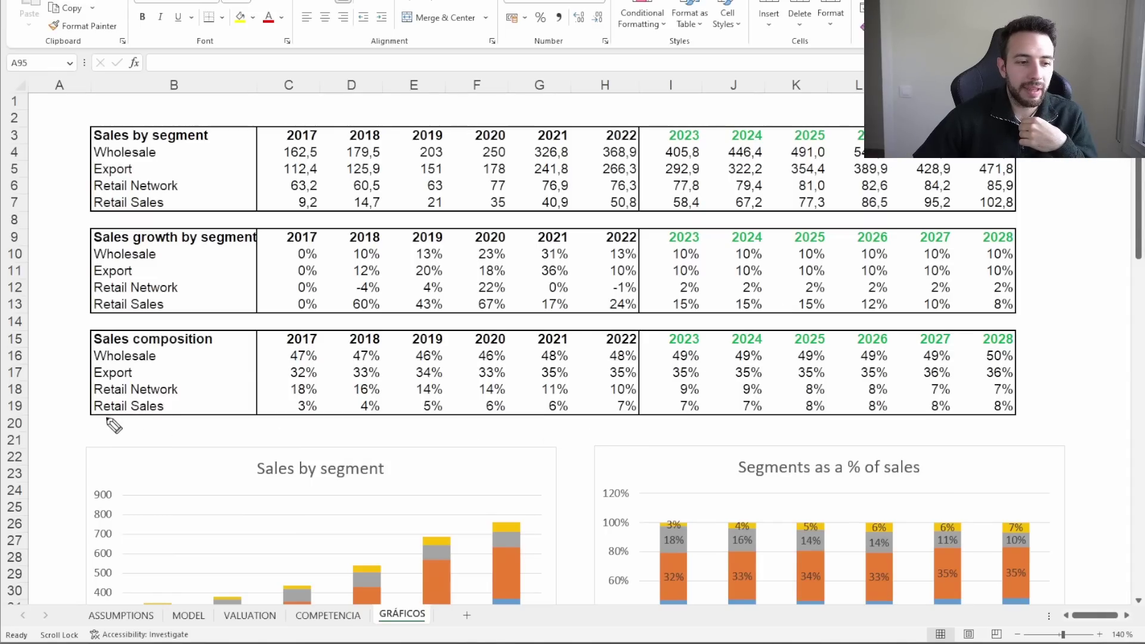
Step: Draw an arrow at the Retail Sales growth row and mark the Retail Sales composition shares for 2017, 2022 and the forecast years
{"action": "mouse_move", "coordinate": [45, 308]}
{"action": "left_mouse_down"}
{"action": "mouse_move", "coordinate": [78, 306]}
{"action": "mouse_move", "coordinate": [63, 319]}
{"action": "left_mouse_up"}
{"action": "mouse_move", "coordinate": [278, 424]}
{"action": "left_mouse_down"}
{"action": "mouse_move", "coordinate": [326, 419]}
{"action": "mouse_move", "coordinate": [307, 394]}
{"action": "mouse_move", "coordinate": [285, 414]}
{"action": "mouse_move", "coordinate": [292, 427]}
{"action": "left_mouse_up"}
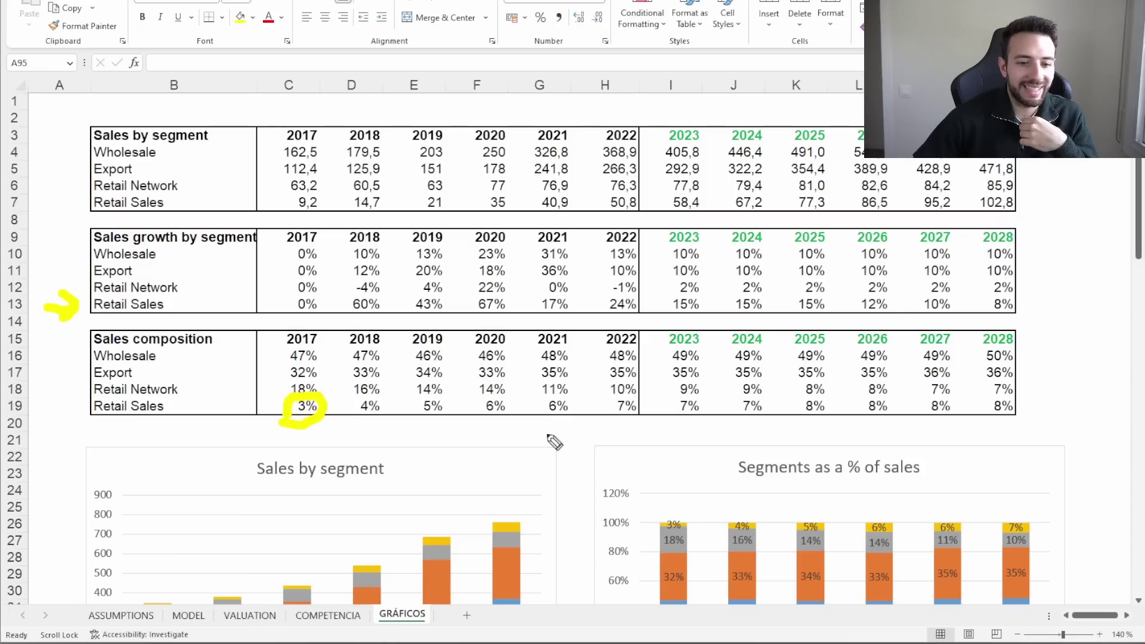
{"action": "mouse_move", "coordinate": [616, 429]}
{"action": "left_mouse_down"}
{"action": "mouse_move", "coordinate": [641, 399]}
{"action": "mouse_move", "coordinate": [613, 424]}
{"action": "left_mouse_up"}
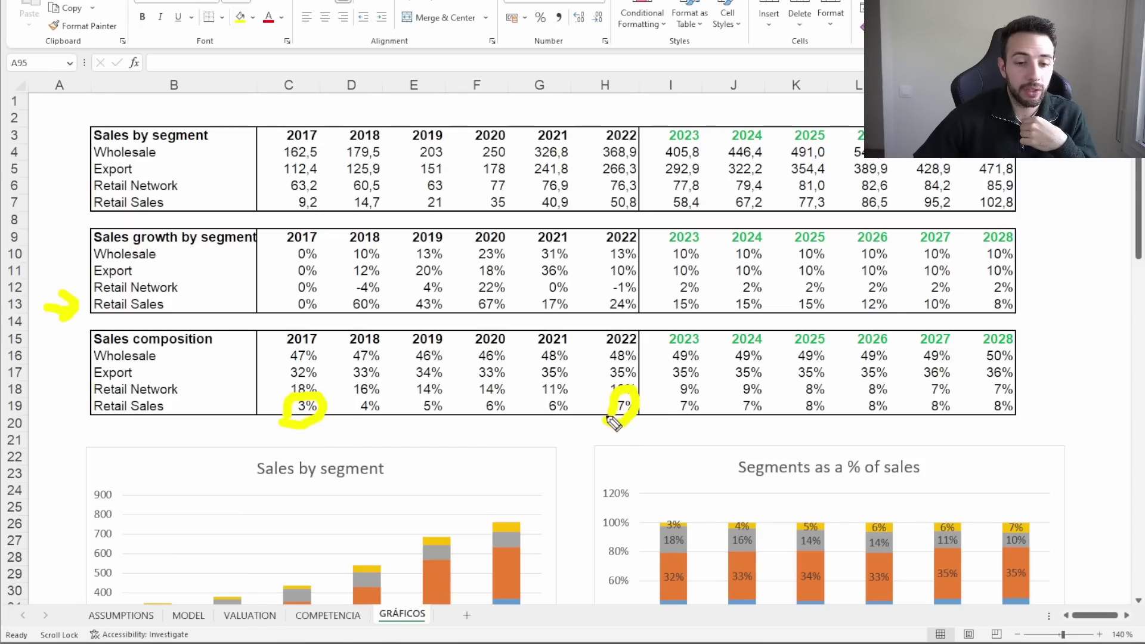
{"action": "mouse_move", "coordinate": [767, 424]}
{"action": "left_mouse_down"}
{"action": "mouse_move", "coordinate": [1027, 440]}
{"action": "mouse_move", "coordinate": [1014, 449]}
{"action": "left_mouse_up"}
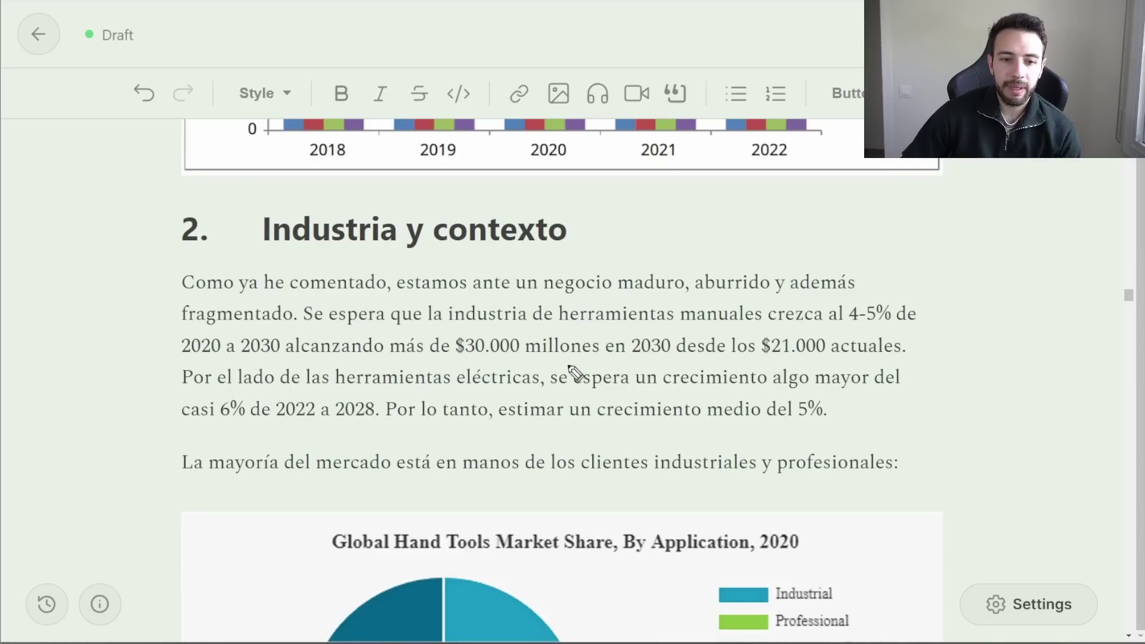
Step: In the article's Industria y contexto section, ink-mark "maduro, aburrido", "fragmentado" and the 4-5% growth figure, and clear the ink
{"action": "left_click_drag", "start_coordinate": [629, 293], "coordinate": [792, 305]}
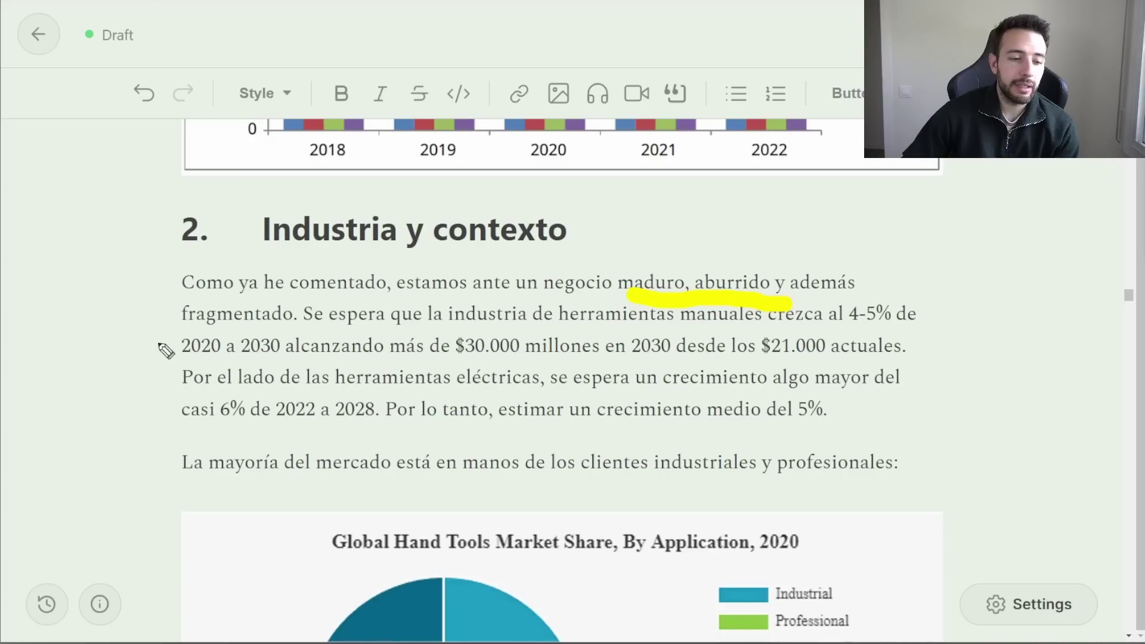
{"action": "left_click_drag", "start_coordinate": [70, 313], "coordinate": [156, 311]}
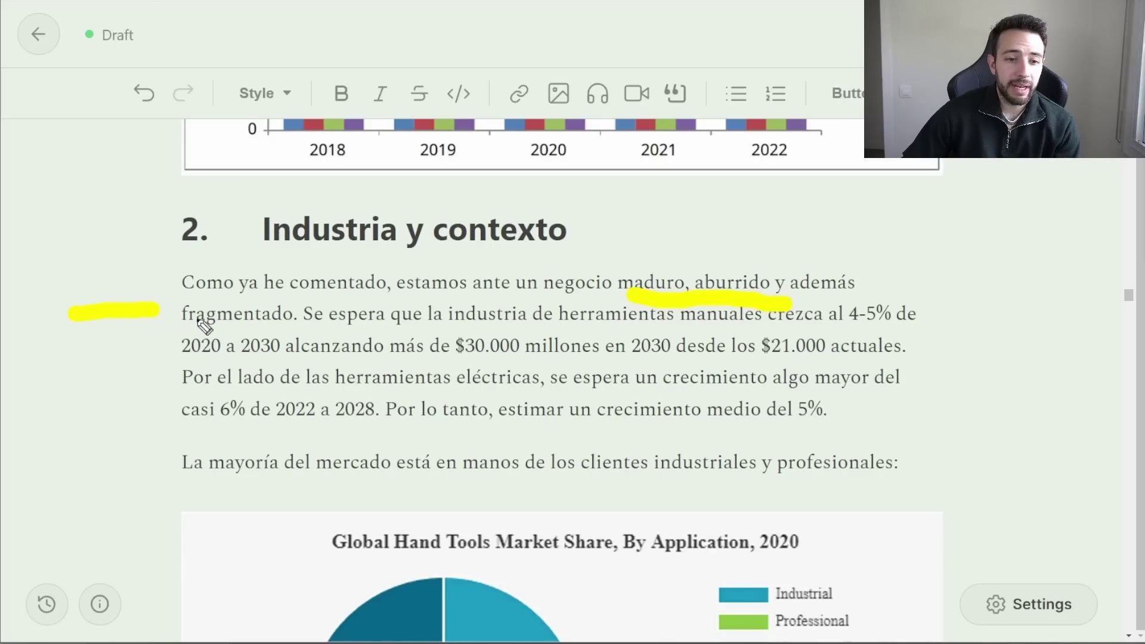
{"action": "left_click_drag", "start_coordinate": [942, 179], "coordinate": [901, 285]}
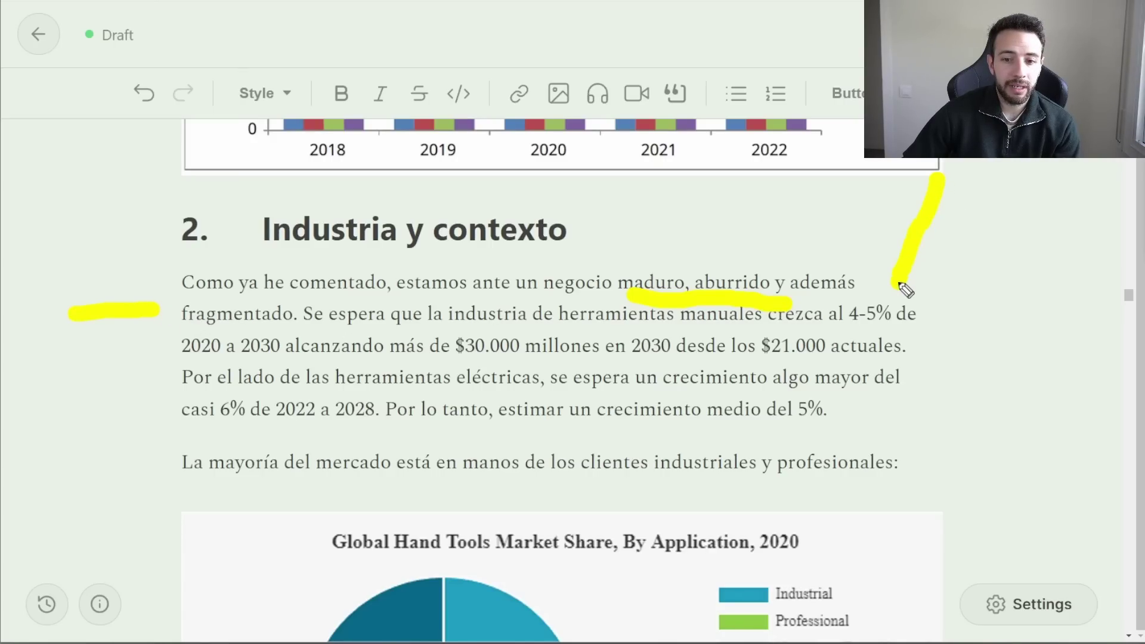
{"action": "mouse_move", "coordinate": [879, 247]}
{"action": "left_mouse_down"}
{"action": "mouse_move", "coordinate": [882, 274]}
{"action": "mouse_move", "coordinate": [931, 280]}
{"action": "left_mouse_up"}
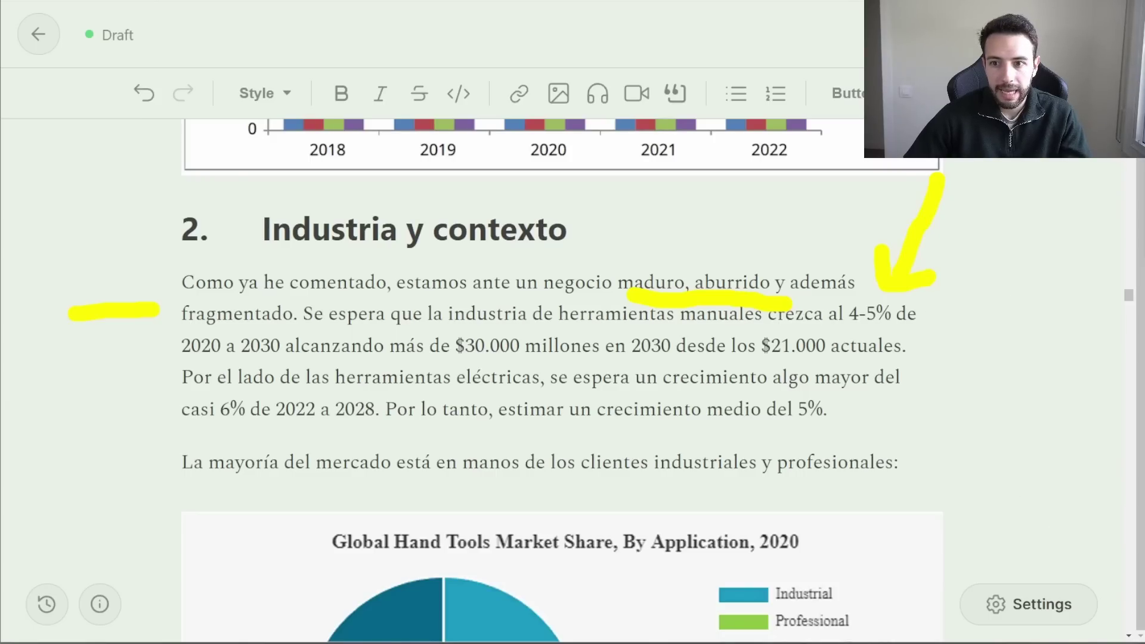
{"action": "key", "text": "Escape"}
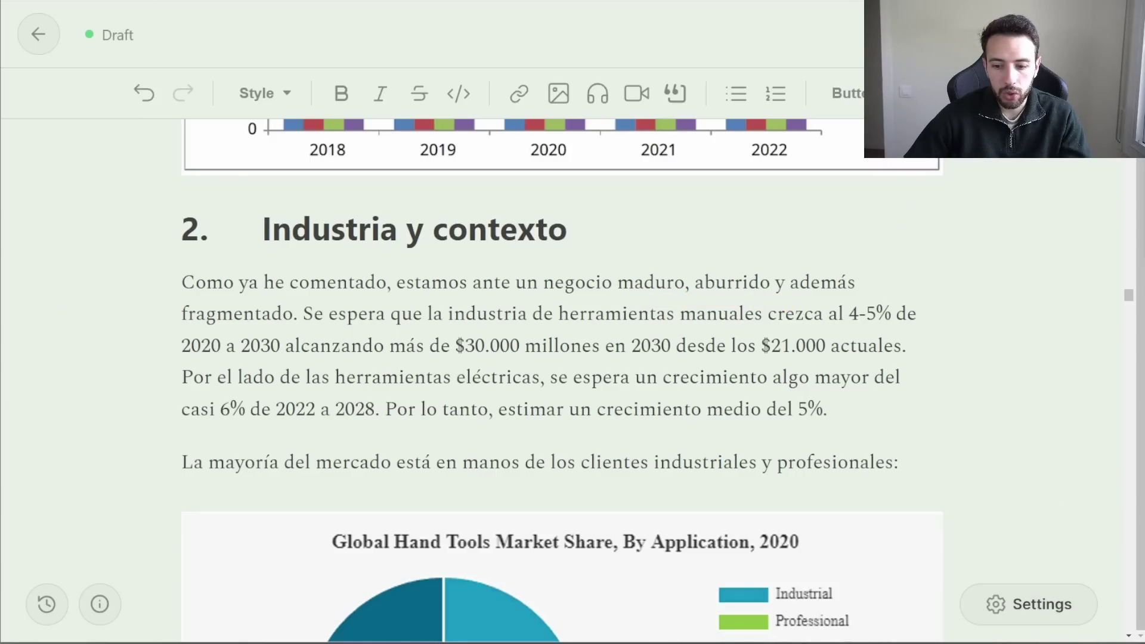
Step: Switch to the TOYA workbook's MODEL sheet in Excel and inspect the Total Revenue Growth cells for 2019 to 2022
{"action": "mouse_move", "coordinate": [1096, 638]}
{"action": "left_click", "coordinate": [1096, 617]}
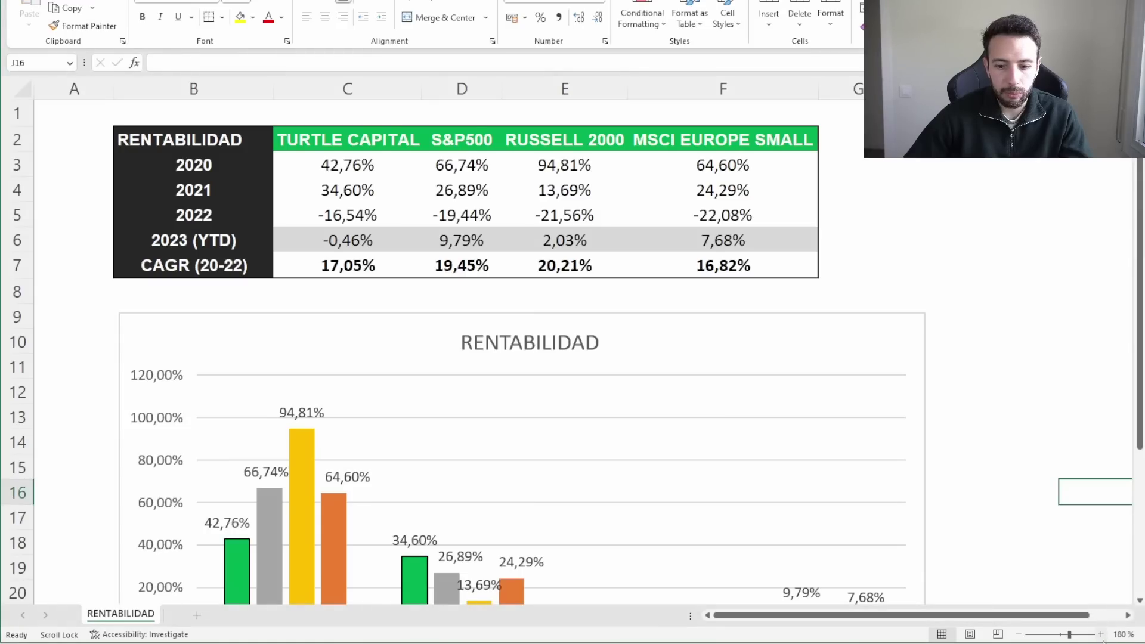
{"action": "left_click", "coordinate": [1135, 588]}
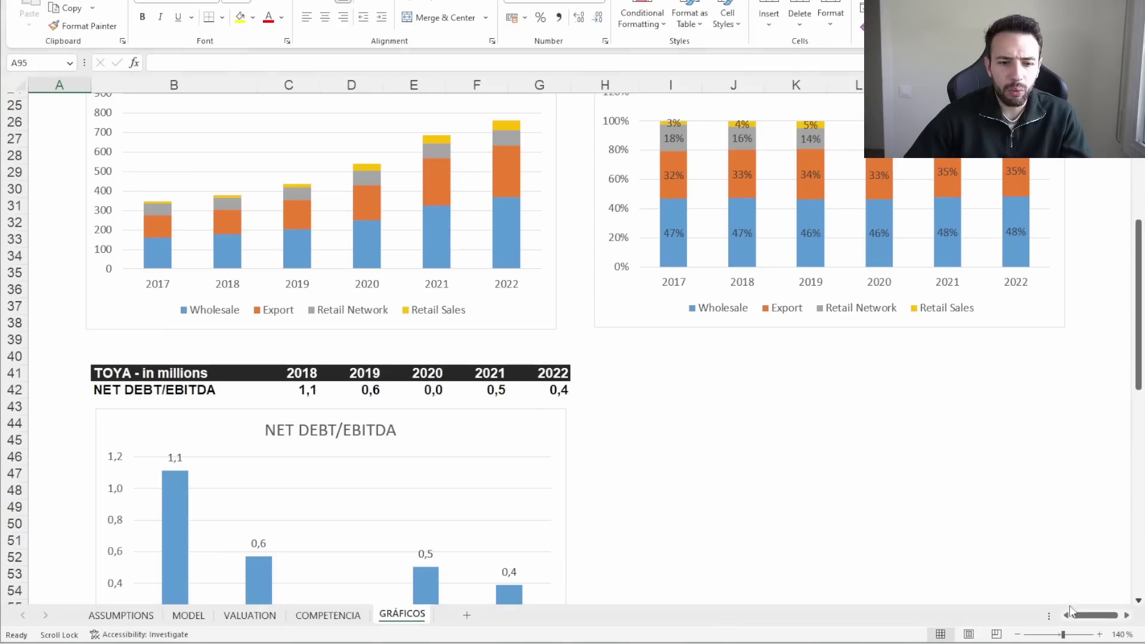
{"action": "left_click", "coordinate": [188, 616]}
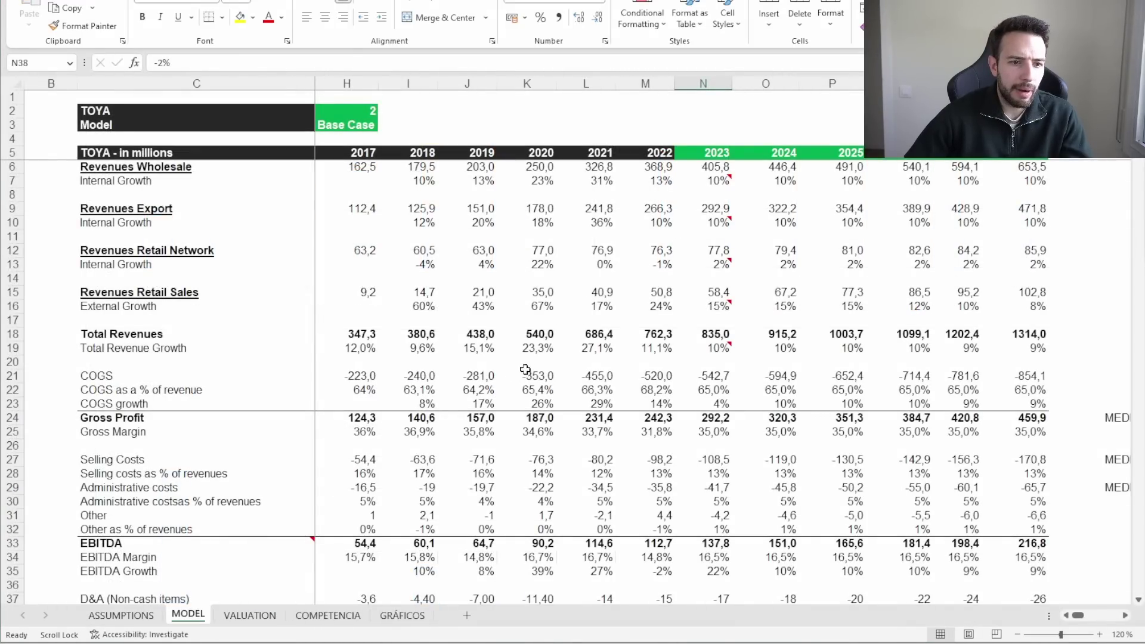
{"action": "scroll", "coordinate": [417, 305], "scroll_direction": "down", "scroll_amount": 1}
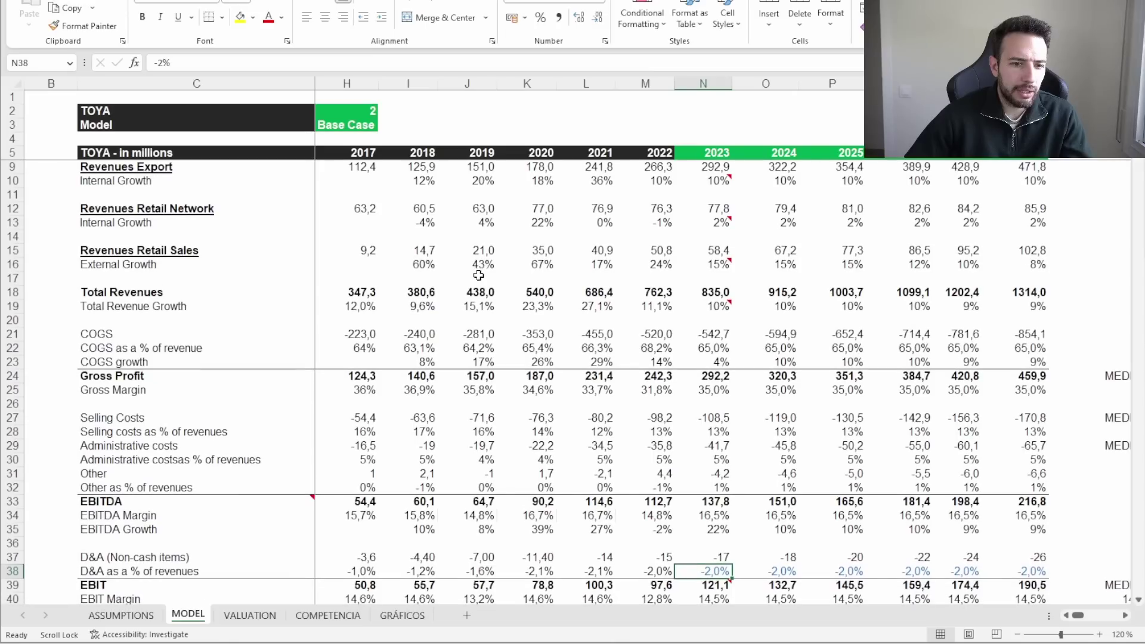
{"action": "left_click", "coordinate": [470, 306]}
{"action": "left_click", "coordinate": [545, 306]}
{"action": "left_click", "coordinate": [587, 306]}
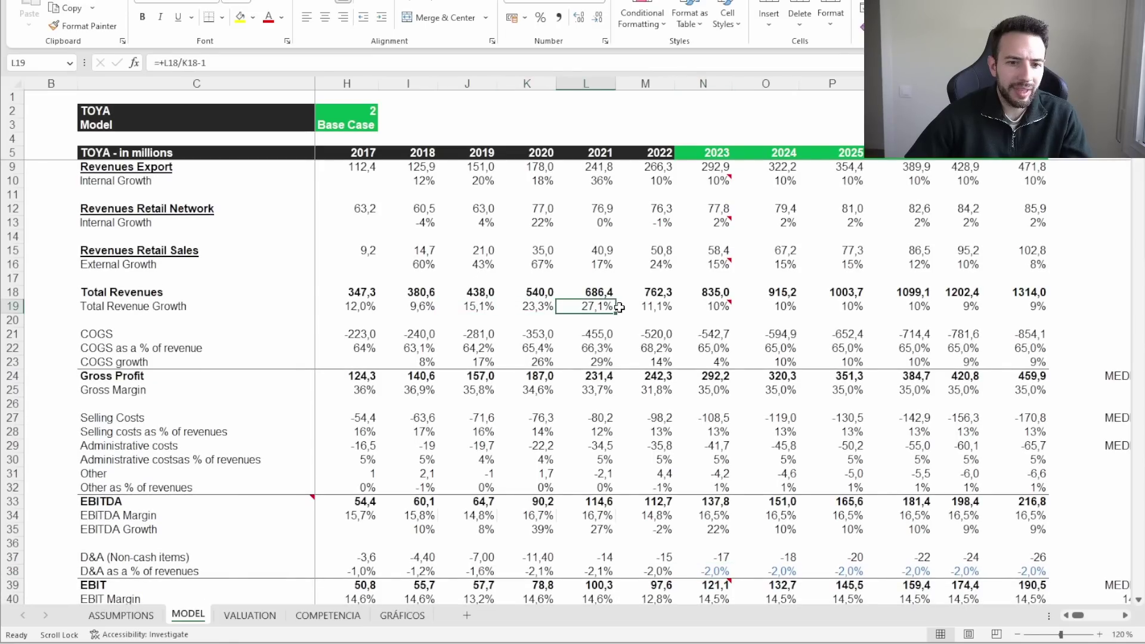
{"action": "left_click", "coordinate": [651, 306]}
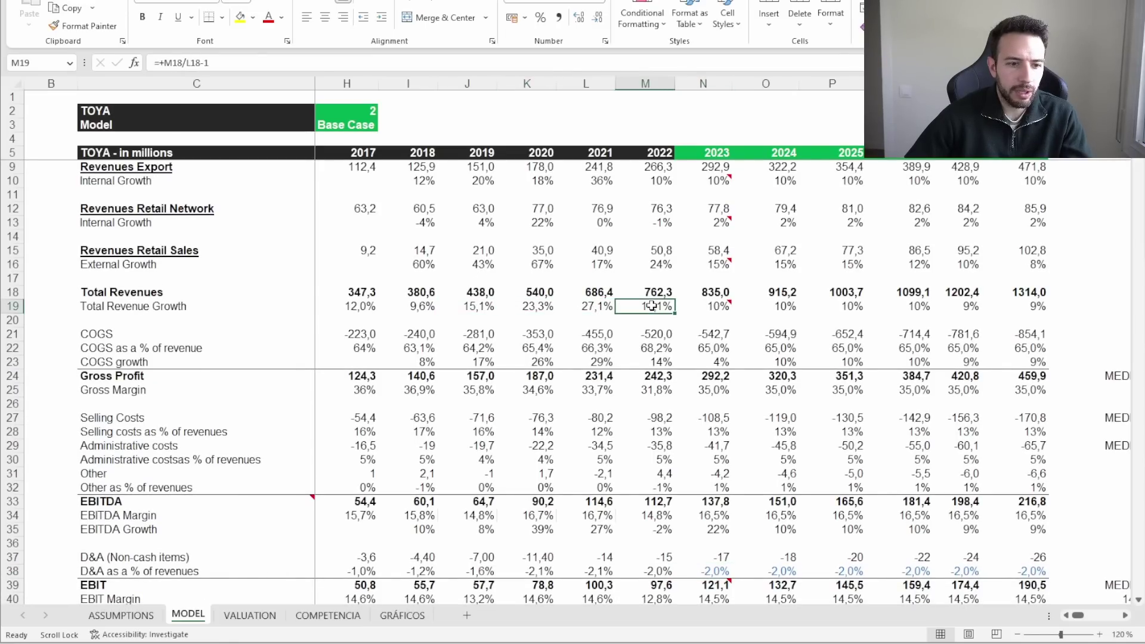
Step: Return to the article draft and draw arrows at Industrial, Professional and Home use in the Global Hand Tools Market Share chart legend
{"action": "left_click", "coordinate": [1065, 616]}
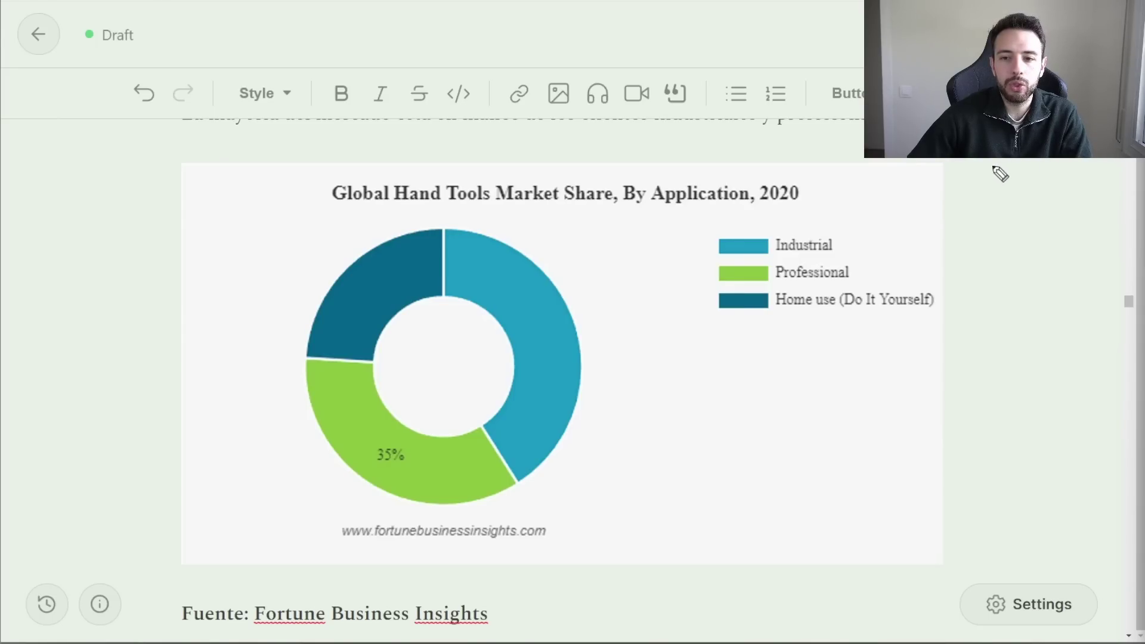
{"action": "mouse_move", "coordinate": [951, 187]}
{"action": "left_mouse_down"}
{"action": "mouse_move", "coordinate": [877, 260]}
{"action": "mouse_move", "coordinate": [856, 246]}
{"action": "mouse_move", "coordinate": [877, 261]}
{"action": "left_mouse_up"}
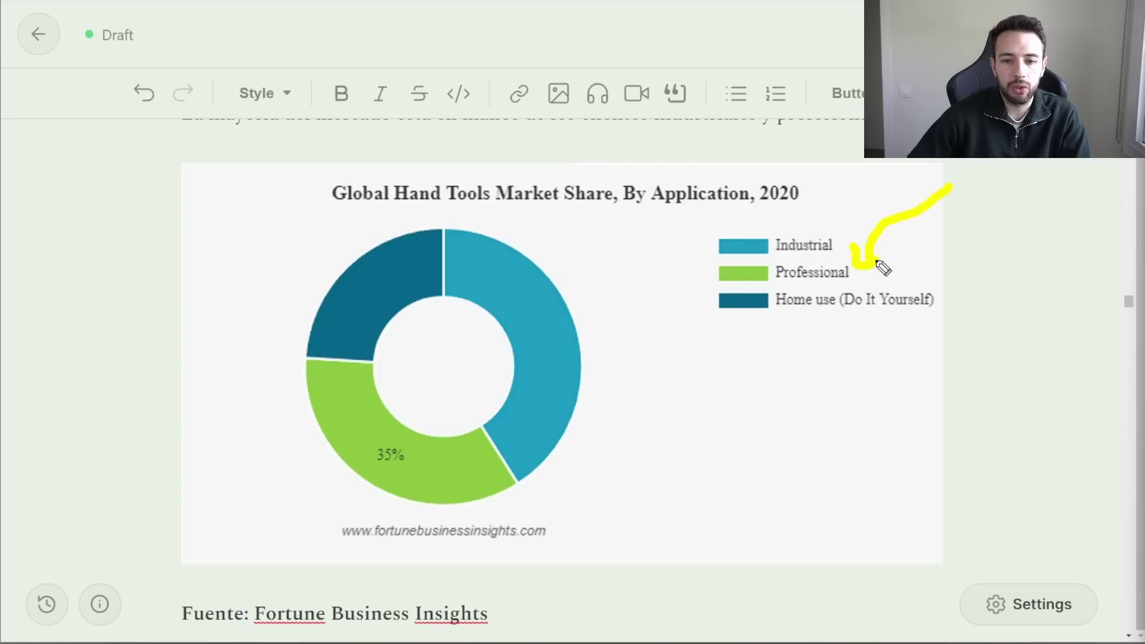
{"action": "mouse_move", "coordinate": [874, 180]}
{"action": "left_mouse_down"}
{"action": "mouse_move", "coordinate": [831, 220]}
{"action": "mouse_move", "coordinate": [826, 243]}
{"action": "mouse_move", "coordinate": [847, 232]}
{"action": "left_mouse_up"}
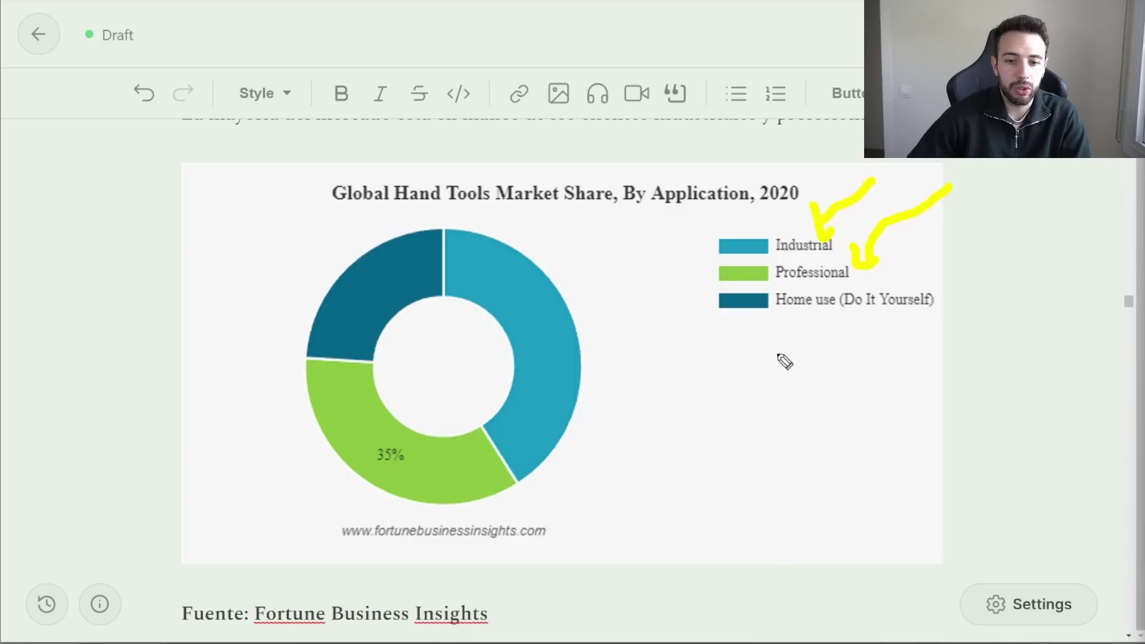
{"action": "mouse_move", "coordinate": [757, 398]}
{"action": "left_mouse_down"}
{"action": "mouse_move", "coordinate": [771, 313]}
{"action": "mouse_move", "coordinate": [786, 343]}
{"action": "left_mouse_up"}
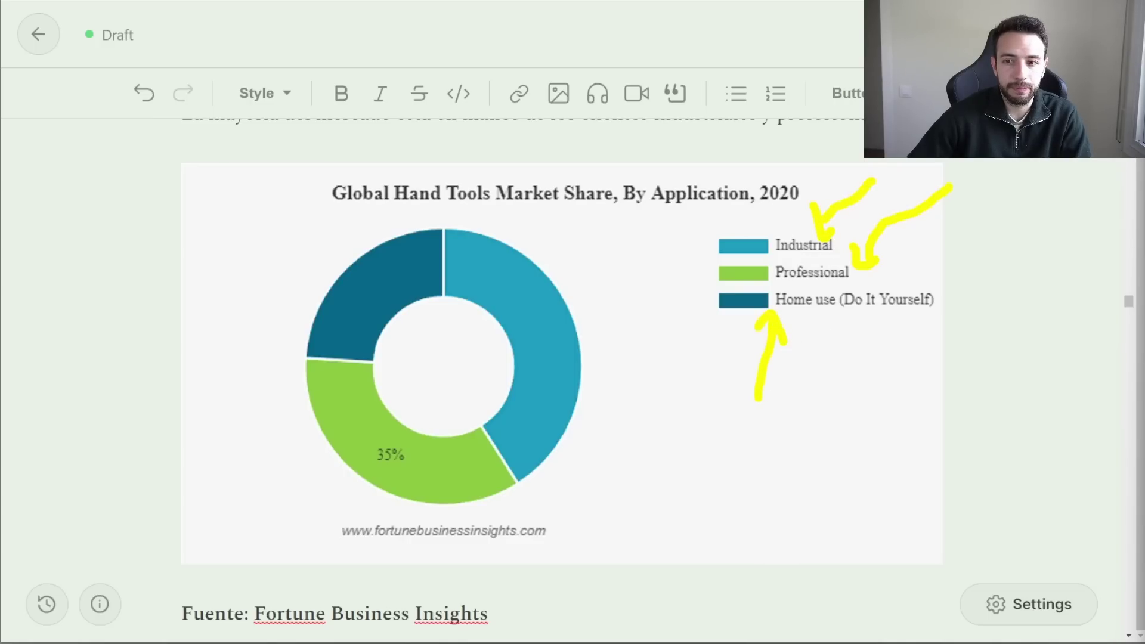
Step: Highlight the sentence on companies using Chinese manufacturing to reduce costs and review the Figure 47 chart of tool imports from China
{"action": "scroll", "coordinate": [561, 382], "scroll_direction": "down", "scroll_amount": 8}
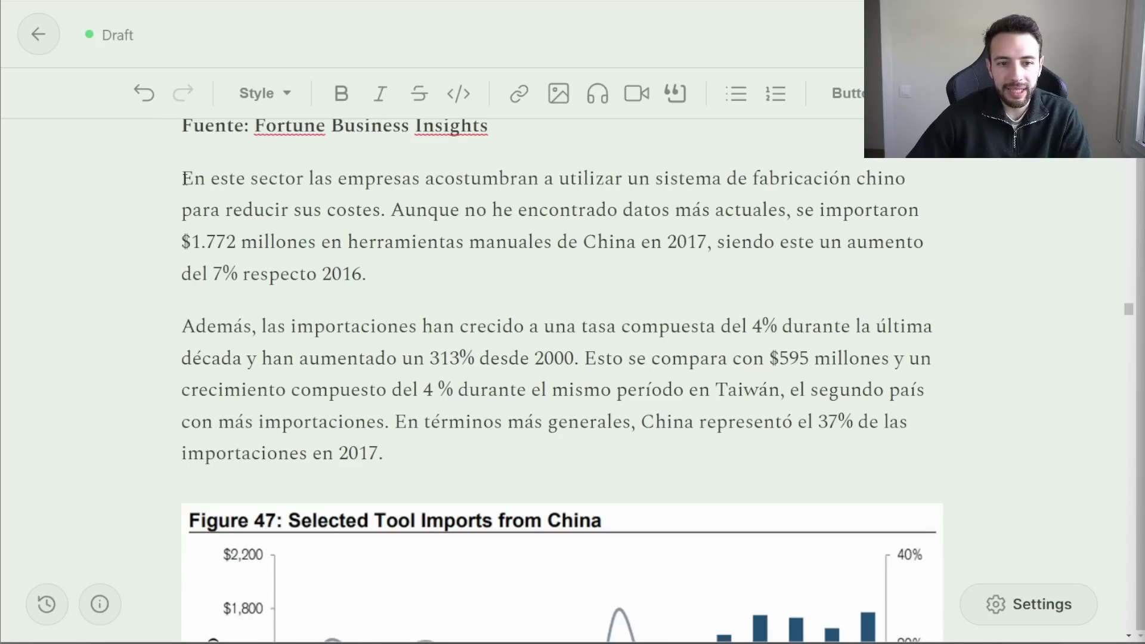
{"action": "left_click_drag", "start_coordinate": [183, 178], "coordinate": [396, 203]}
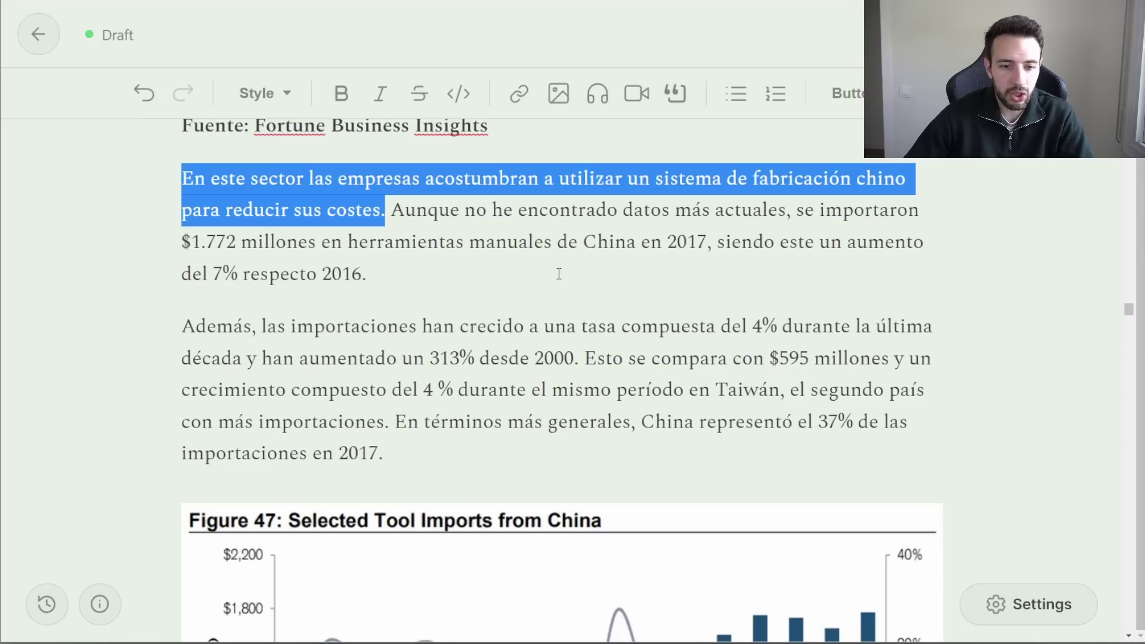
{"action": "scroll", "coordinate": [539, 242], "scroll_direction": "down", "scroll_amount": 1}
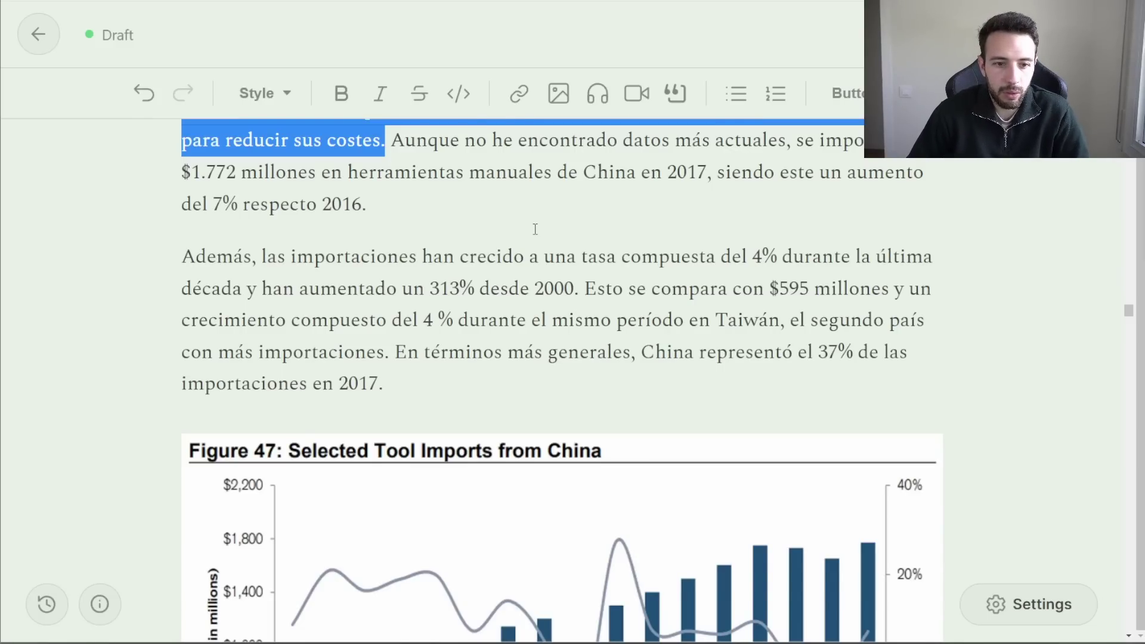
{"action": "scroll", "coordinate": [535, 229], "scroll_direction": "down", "scroll_amount": 5}
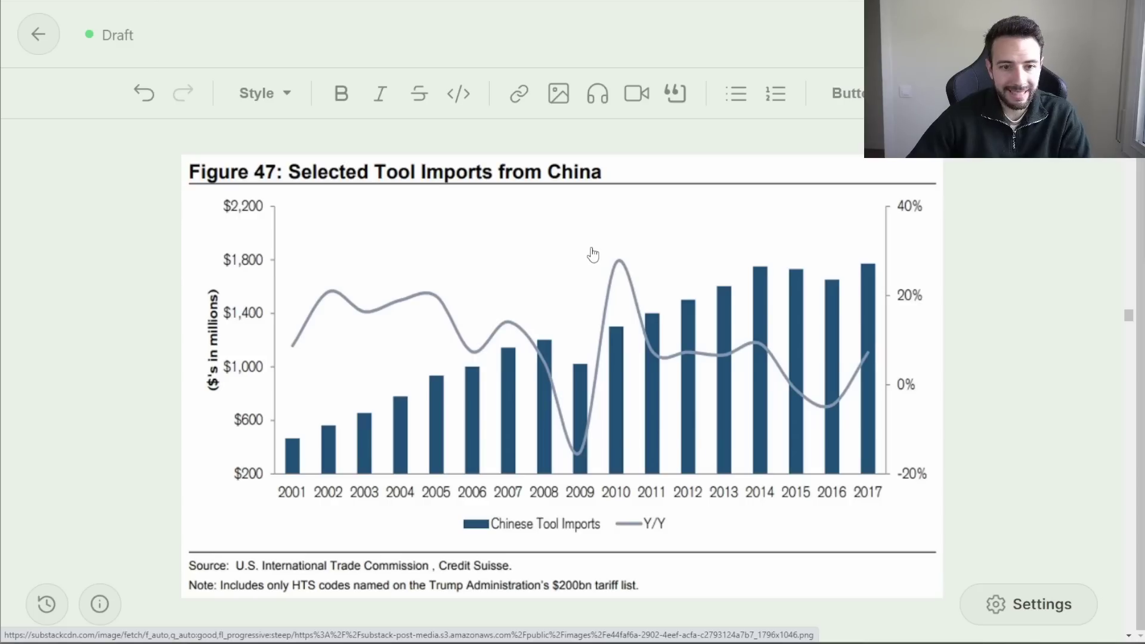
{"action": "scroll", "coordinate": [592, 254], "scroll_direction": "down", "scroll_amount": 5}
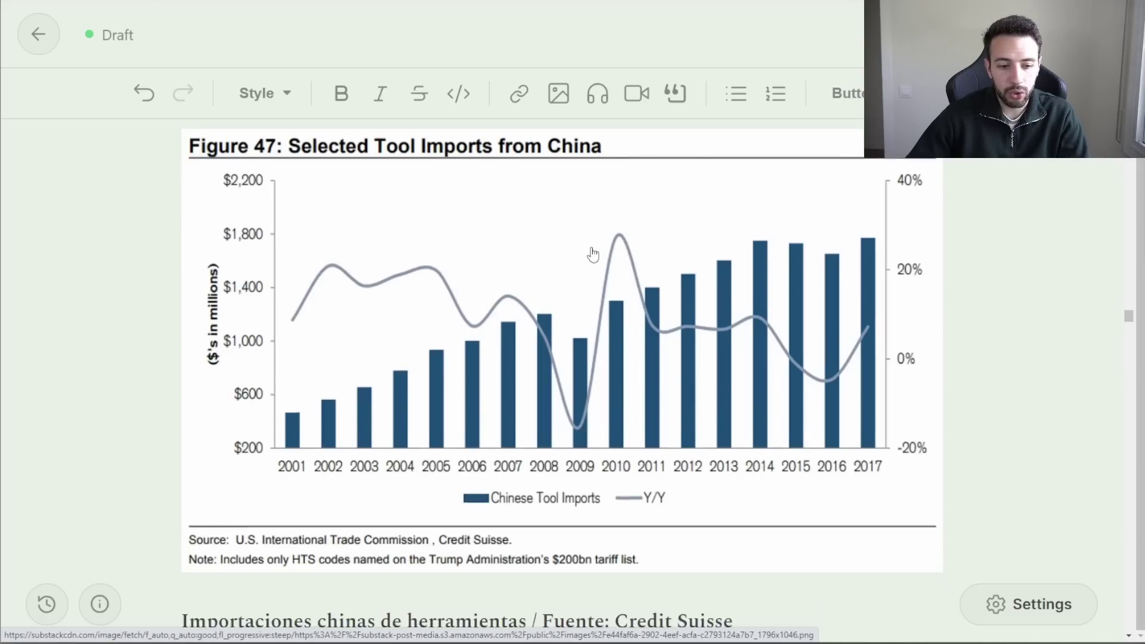
Step: Highlight in turn APAC, China's 36,5% revenue share and the sentence on the growth of TOYA's Chinese subsidiaries above 20%
{"action": "scroll", "coordinate": [593, 254], "scroll_direction": "down", "scroll_amount": 5}
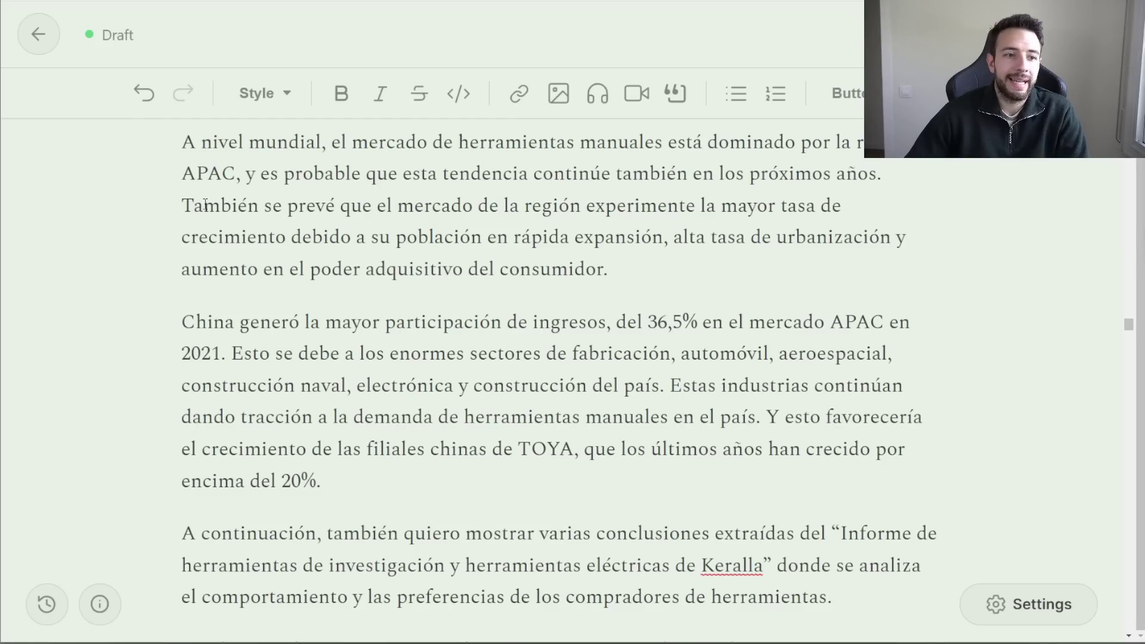
{"action": "left_click_drag", "start_coordinate": [238, 174], "coordinate": [173, 183]}
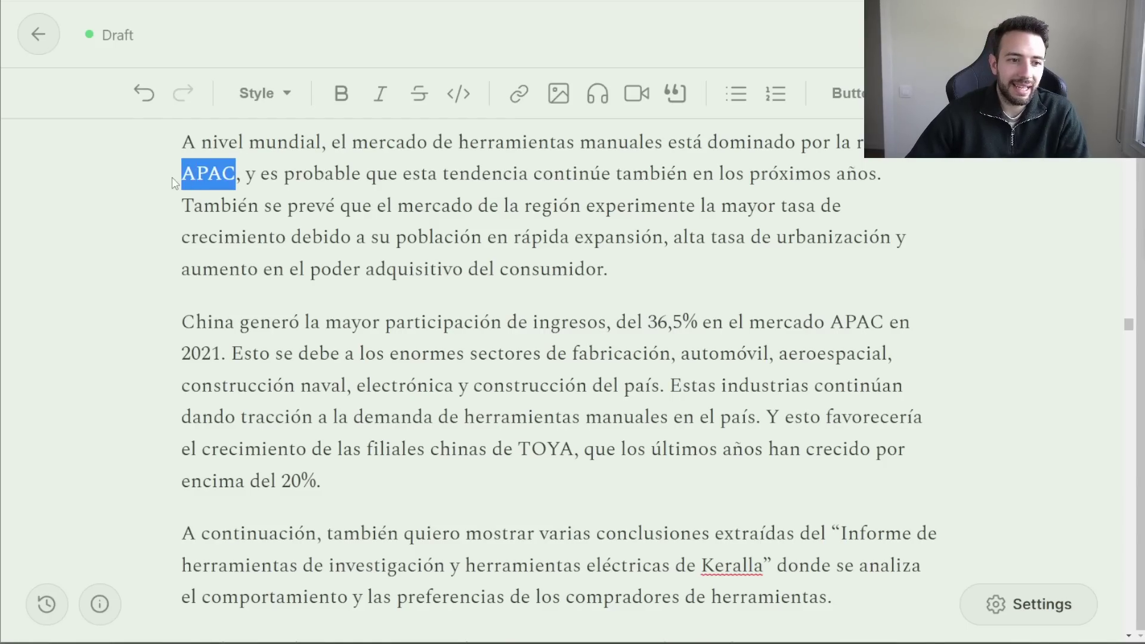
{"action": "left_click_drag", "start_coordinate": [182, 322], "coordinate": [699, 316]}
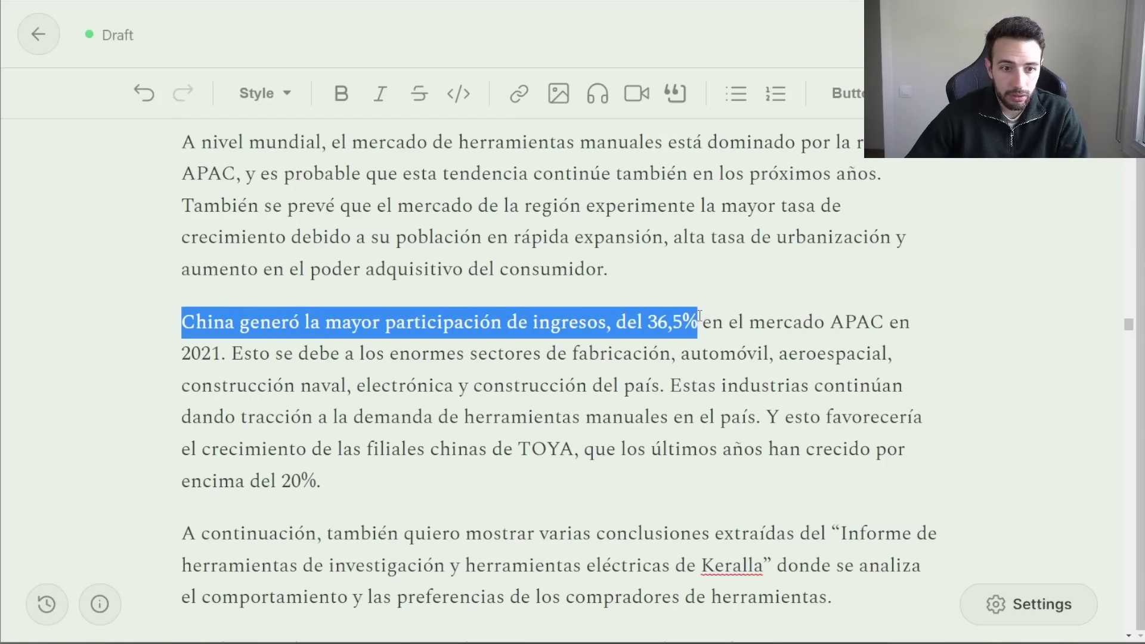
{"action": "left_click", "coordinate": [407, 239]}
{"action": "left_click_drag", "start_coordinate": [397, 238], "coordinate": [763, 342]}
{"action": "scroll", "coordinate": [772, 275], "scroll_direction": "down", "scroll_amount": 3}
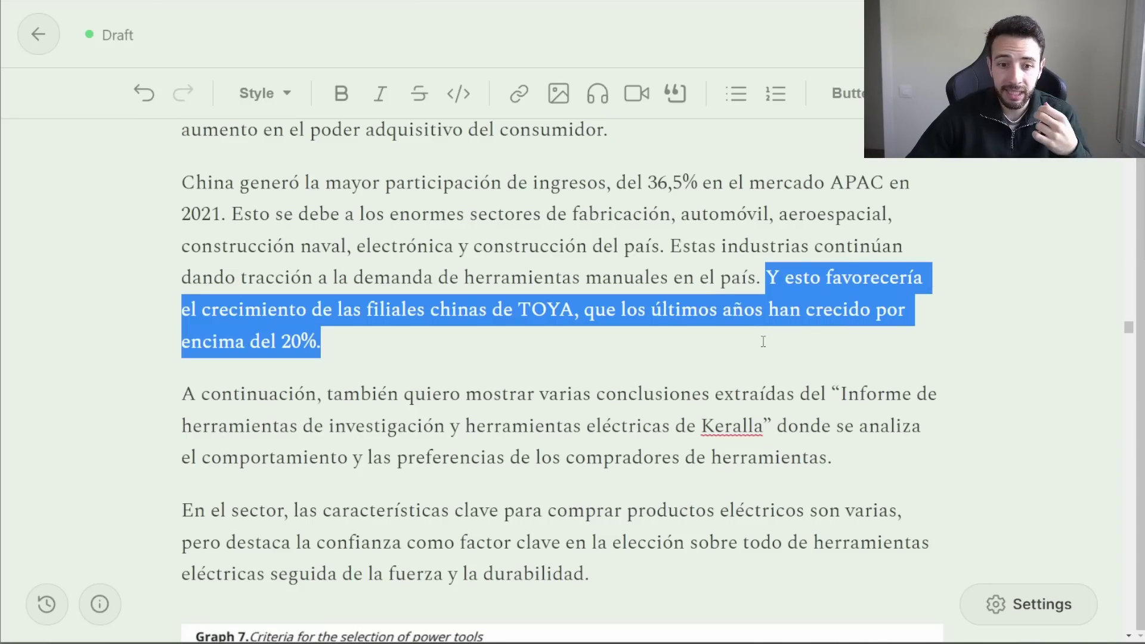
{"action": "left_click", "coordinate": [655, 393]}
{"action": "scroll", "coordinate": [655, 366], "scroll_direction": "down", "scroll_amount": 5}
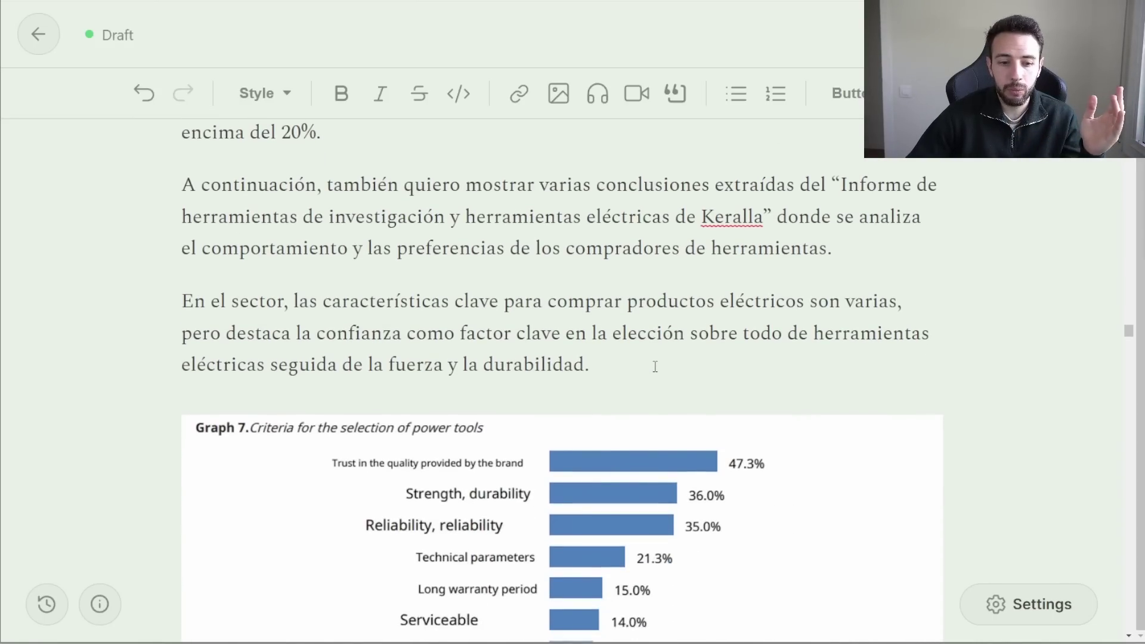
Step: Draw arrows at the CAGR column, the YATO SH and YATO JX row and the YATO brand row in the revenue tables
{"action": "scroll", "coordinate": [654, 366], "scroll_direction": "down", "scroll_amount": 20}
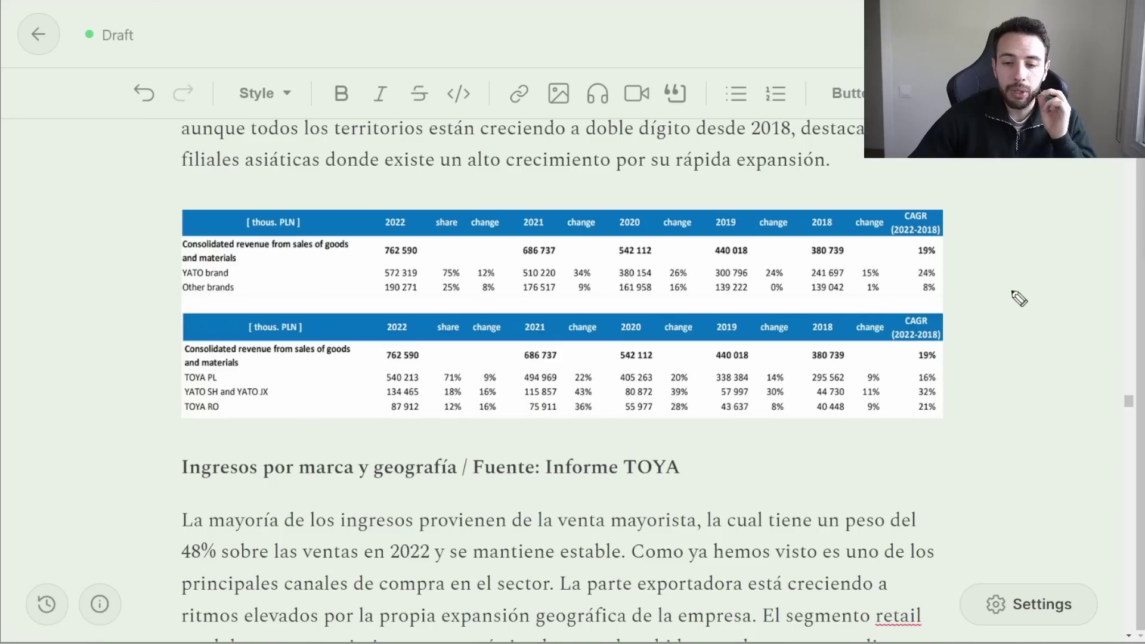
{"action": "left_click_drag", "start_coordinate": [1014, 293], "coordinate": [961, 326]}
{"action": "left_click_drag", "start_coordinate": [962, 325], "coordinate": [984, 326]}
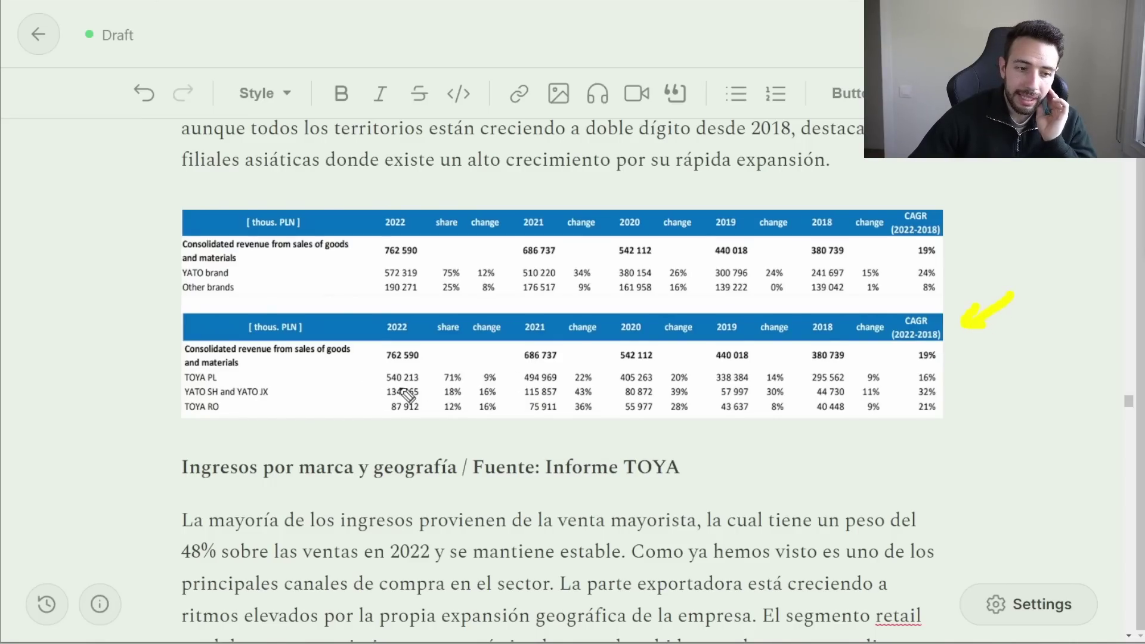
{"action": "left_click_drag", "start_coordinate": [115, 396], "coordinate": [169, 391]}
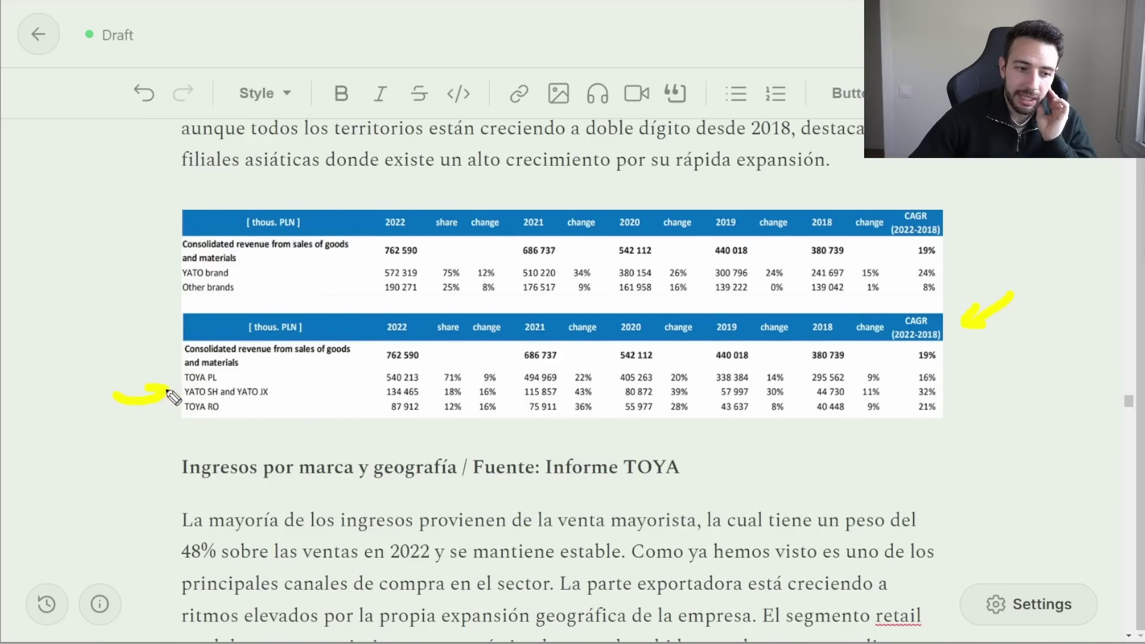
{"action": "mouse_move", "coordinate": [996, 394]}
{"action": "left_mouse_down"}
{"action": "mouse_move", "coordinate": [953, 392]}
{"action": "mouse_move", "coordinate": [958, 404]}
{"action": "left_mouse_up"}
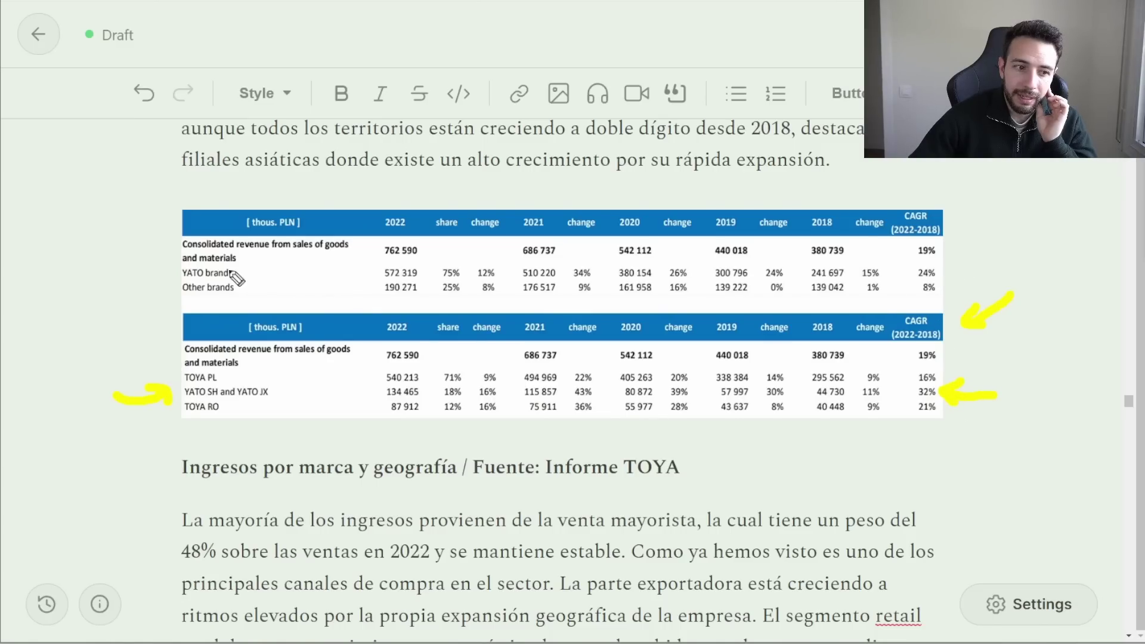
{"action": "left_click_drag", "start_coordinate": [123, 267], "coordinate": [177, 275]}
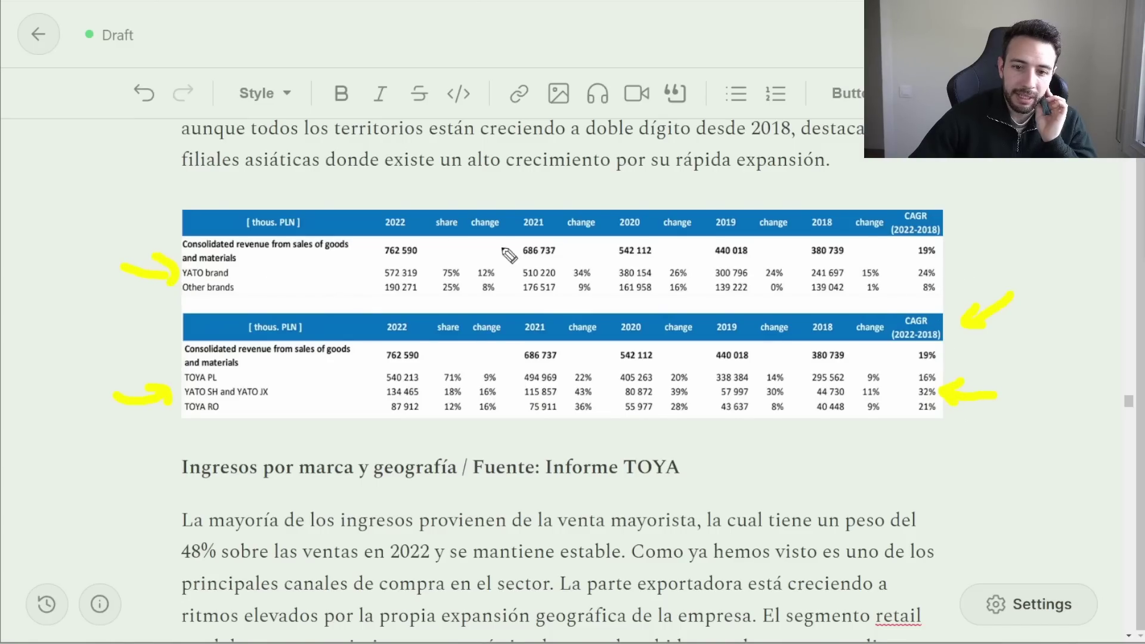
{"action": "mouse_move", "coordinate": [999, 266]}
{"action": "left_mouse_down"}
{"action": "mouse_move", "coordinate": [959, 271]}
{"action": "mouse_move", "coordinate": [971, 288]}
{"action": "left_mouse_up"}
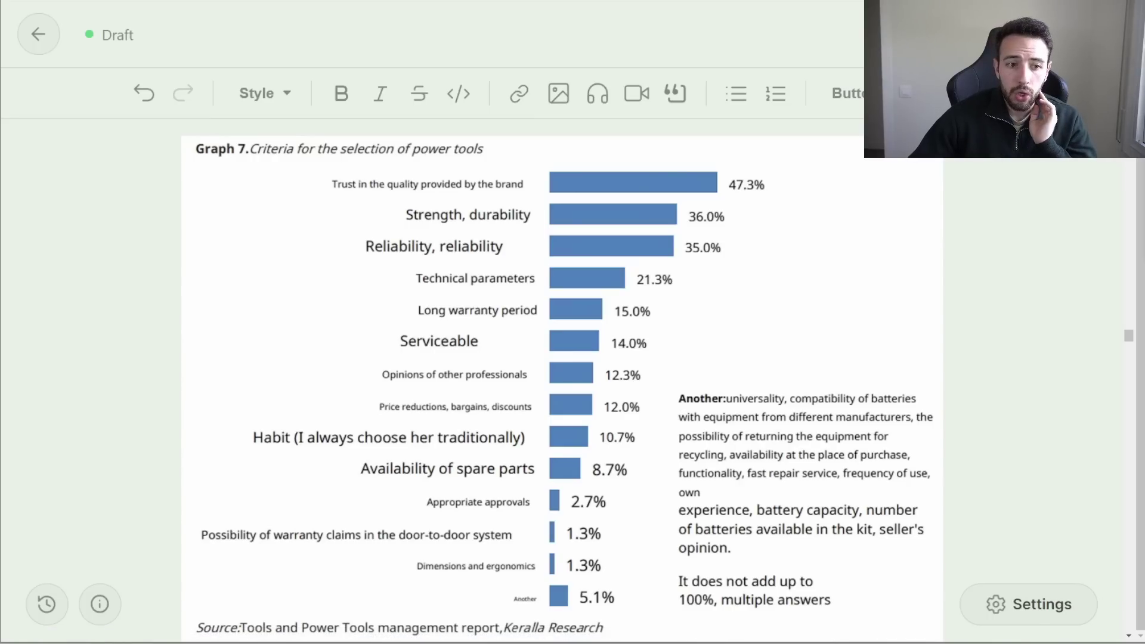
Step: Go back to Graph 7 on power tool criteria and draw arrows at brand quality trust and Strength, durability
{"action": "scroll", "coordinate": [918, 197], "scroll_direction": "up", "scroll_amount": 1}
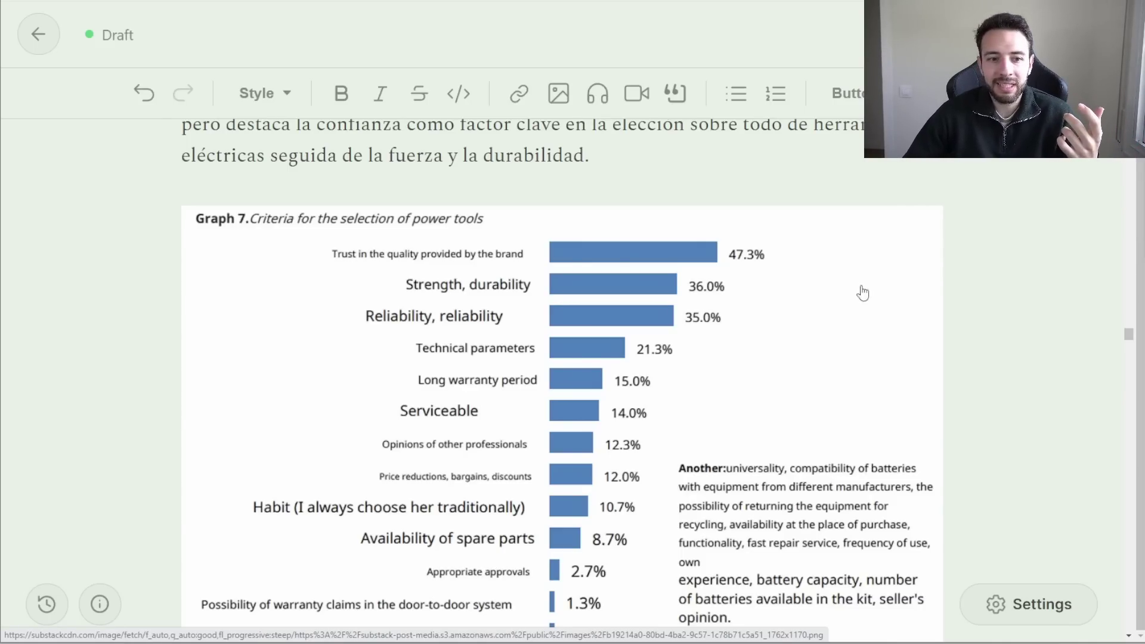
{"action": "scroll", "coordinate": [767, 310], "scroll_direction": "down", "scroll_amount": 1}
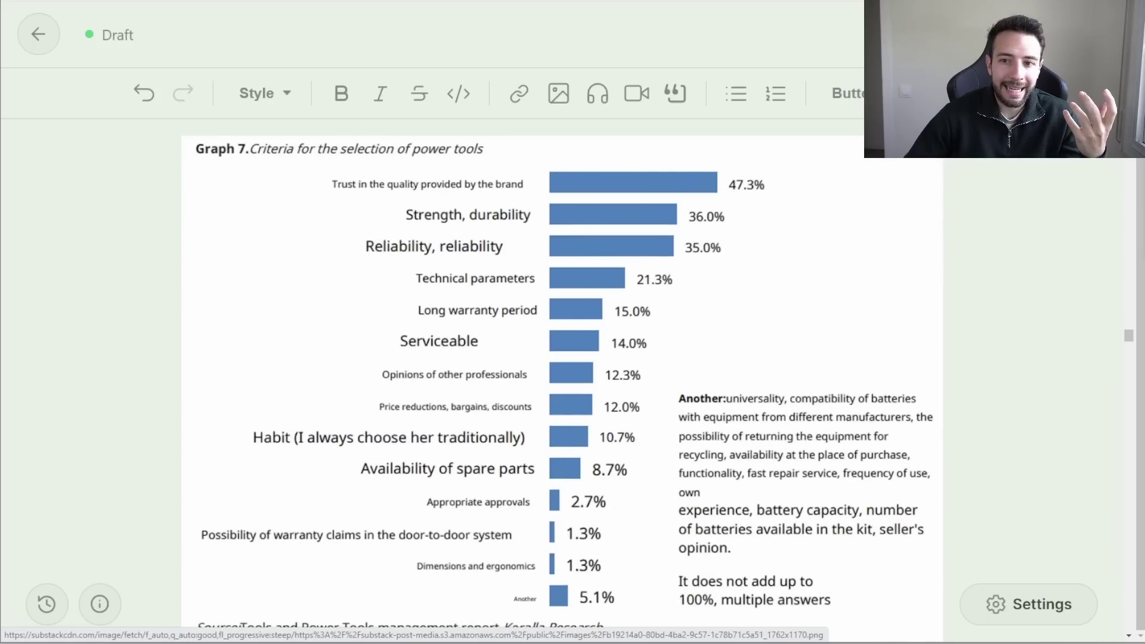
{"action": "left_click_drag", "start_coordinate": [355, 209], "coordinate": [401, 185]}
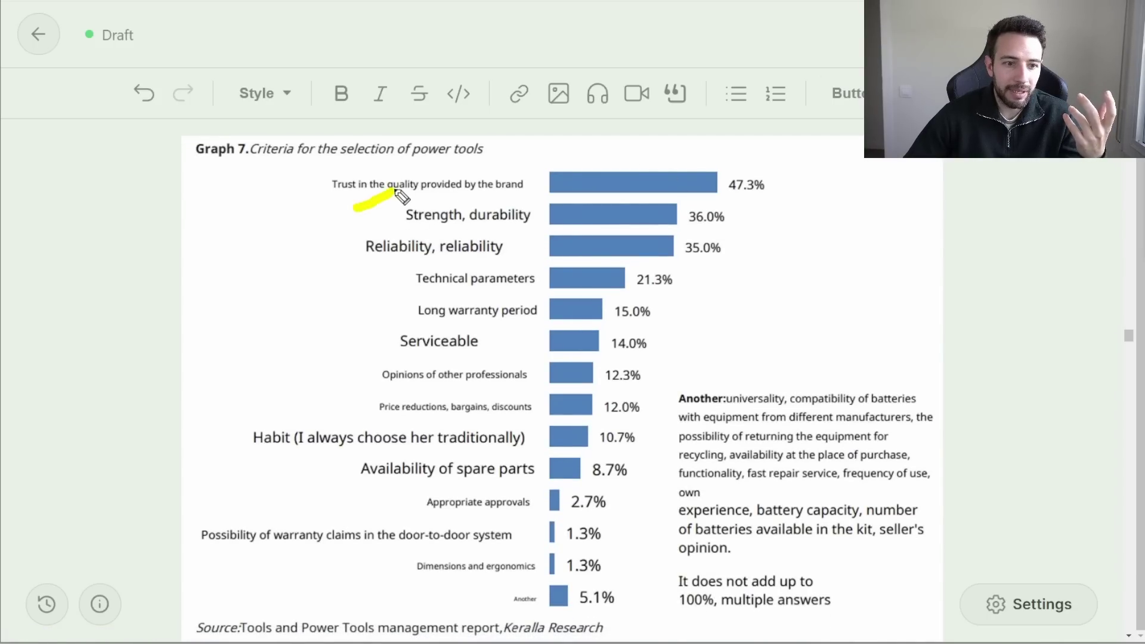
{"action": "left_click_drag", "start_coordinate": [348, 228], "coordinate": [391, 220]}
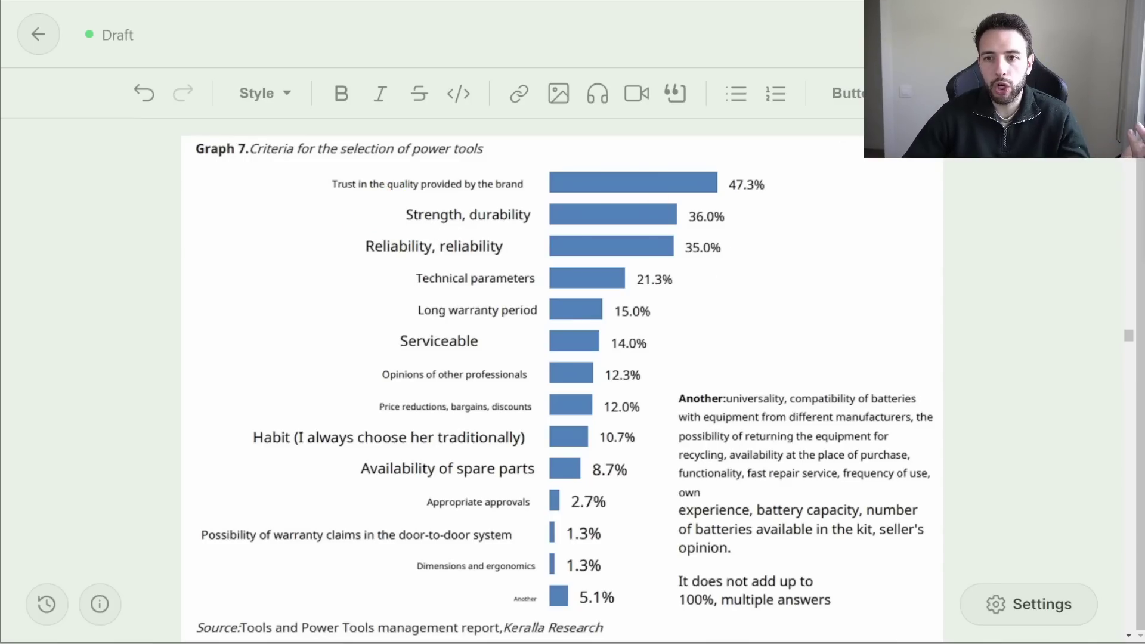
Step: Draw arrows at Strength, durability and Trust in the quality provided by the brand in Chart 8 on hand tools, then clear them
{"action": "scroll", "coordinate": [562, 382], "scroll_direction": "down", "scroll_amount": 10}
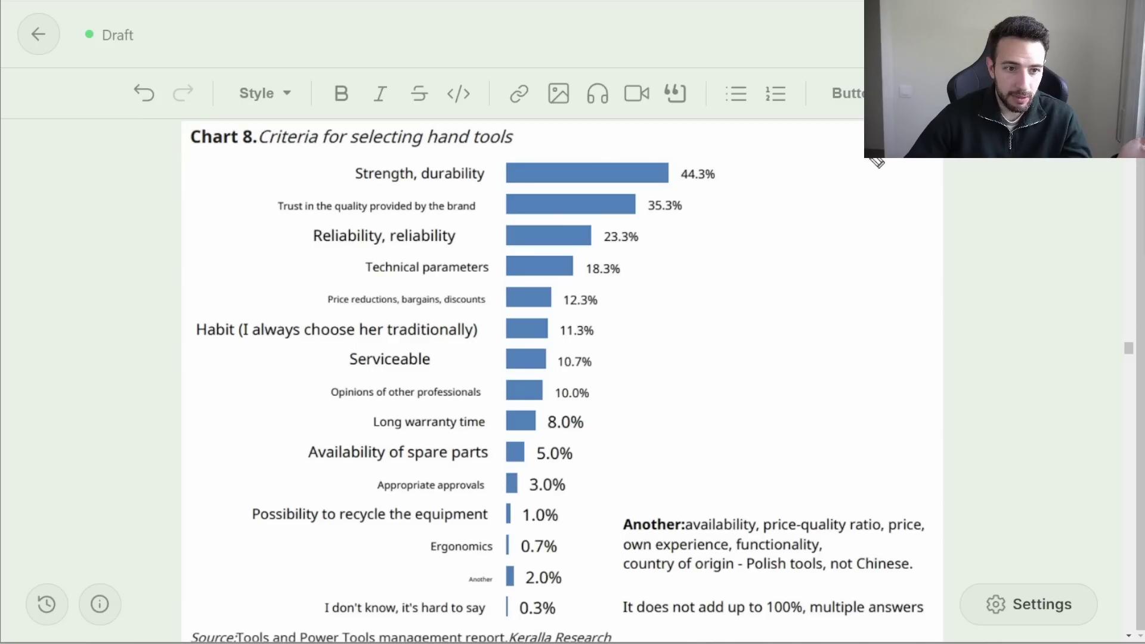
{"action": "left_click_drag", "start_coordinate": [876, 157], "coordinate": [746, 180]}
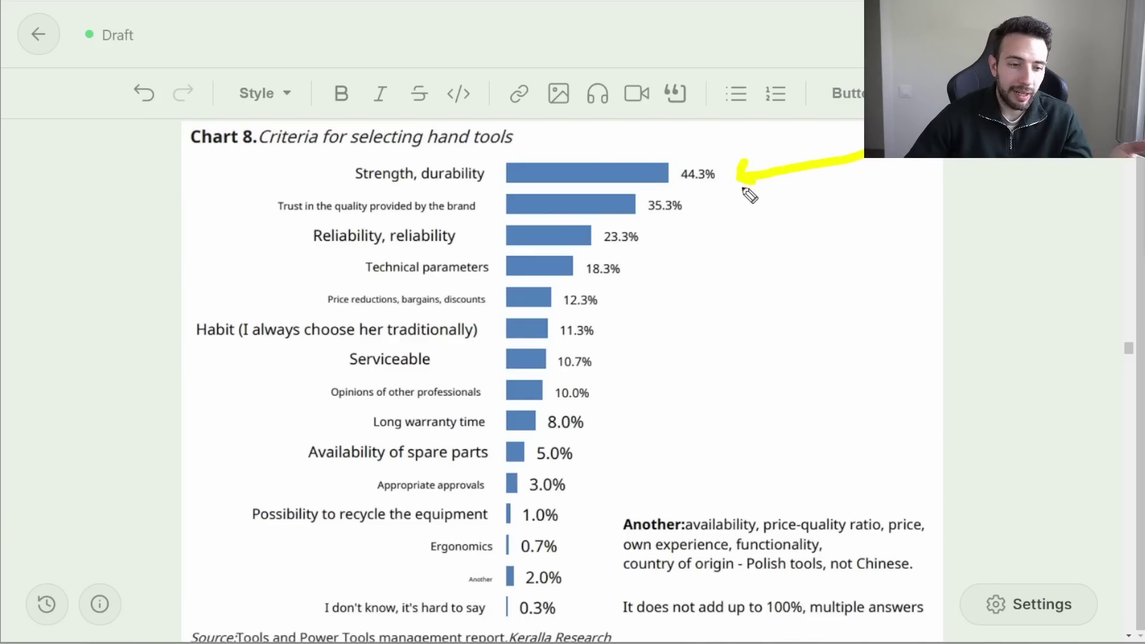
{"action": "mouse_move", "coordinate": [812, 212]}
{"action": "left_mouse_down"}
{"action": "mouse_move", "coordinate": [710, 205]}
{"action": "mouse_move", "coordinate": [710, 221]}
{"action": "left_mouse_up"}
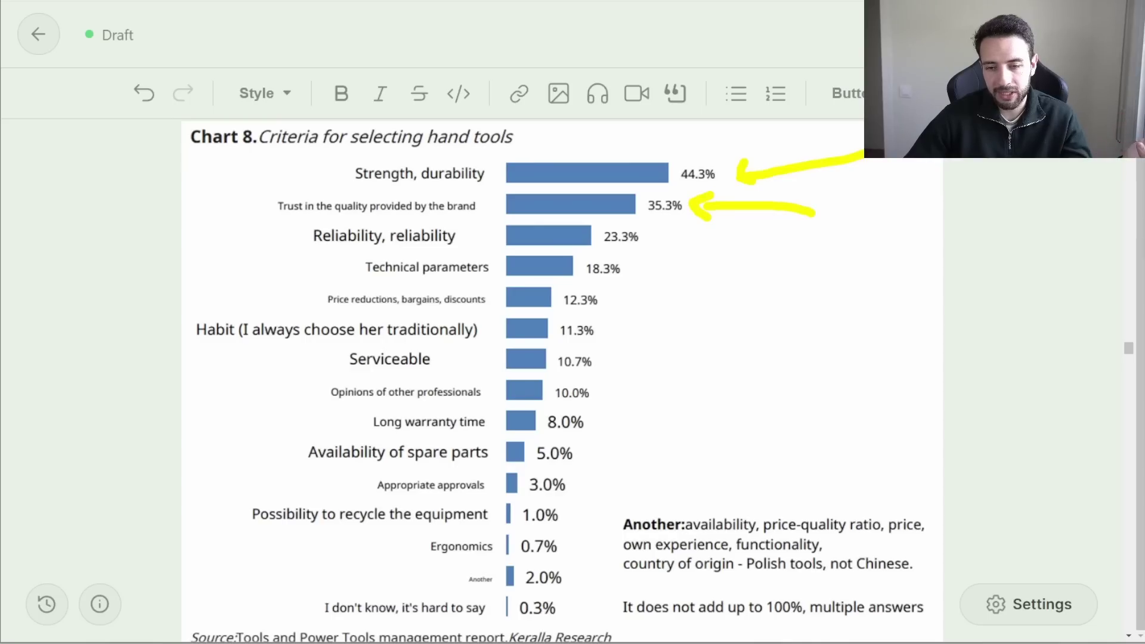
{"action": "key", "text": "Escape"}
Step: Draw arrows at Specialty stores, Wholesale and Internet / e-shops in Chart 9 on places of purchase
{"action": "scroll", "coordinate": [777, 185], "scroll_direction": "down", "scroll_amount": 14}
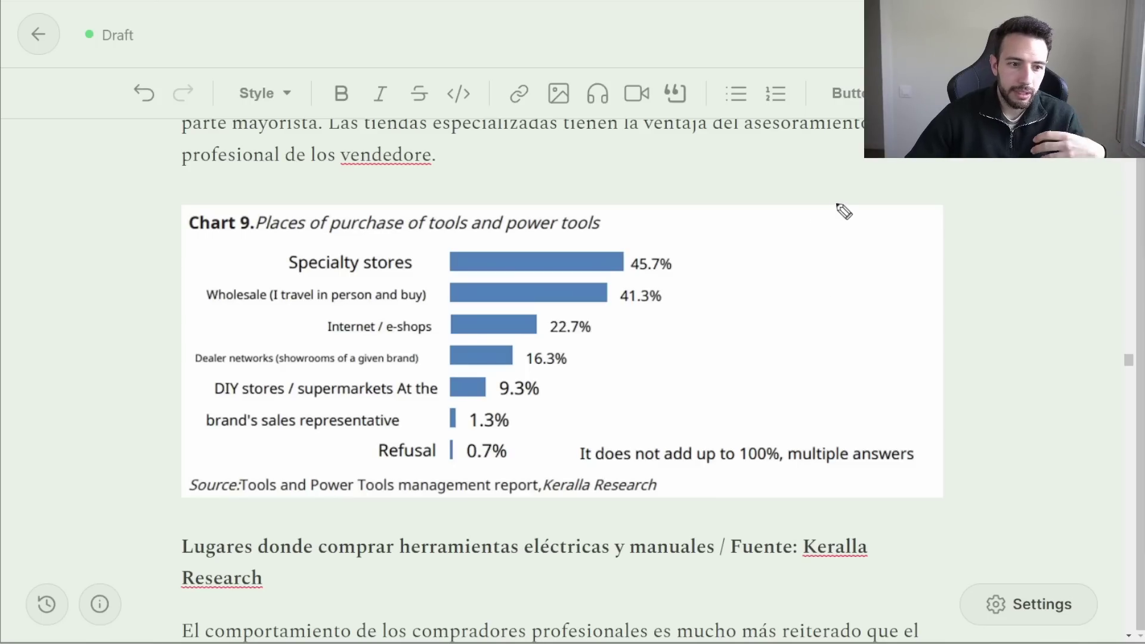
{"action": "mouse_move", "coordinate": [753, 176]}
{"action": "left_mouse_down"}
{"action": "mouse_move", "coordinate": [631, 225]}
{"action": "mouse_move", "coordinate": [643, 238]}
{"action": "left_mouse_up"}
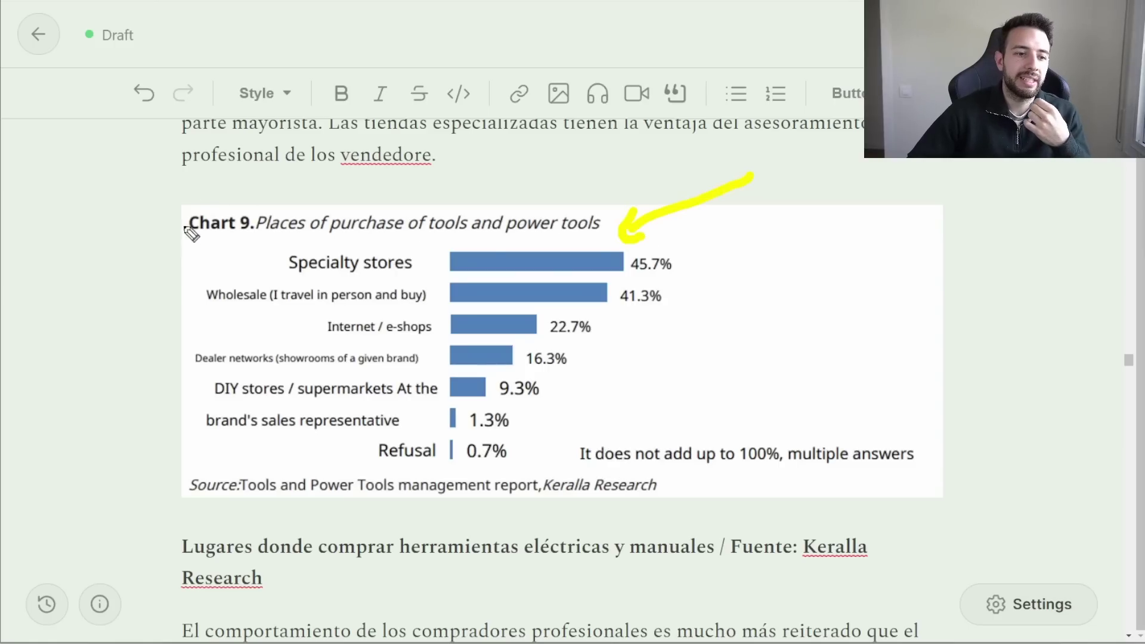
{"action": "mouse_move", "coordinate": [154, 240]}
{"action": "left_mouse_down"}
{"action": "mouse_move", "coordinate": [191, 298]}
{"action": "mouse_move", "coordinate": [281, 322]}
{"action": "mouse_move", "coordinate": [286, 346]}
{"action": "left_mouse_up"}
{"action": "left_click", "coordinate": [185, 263]}
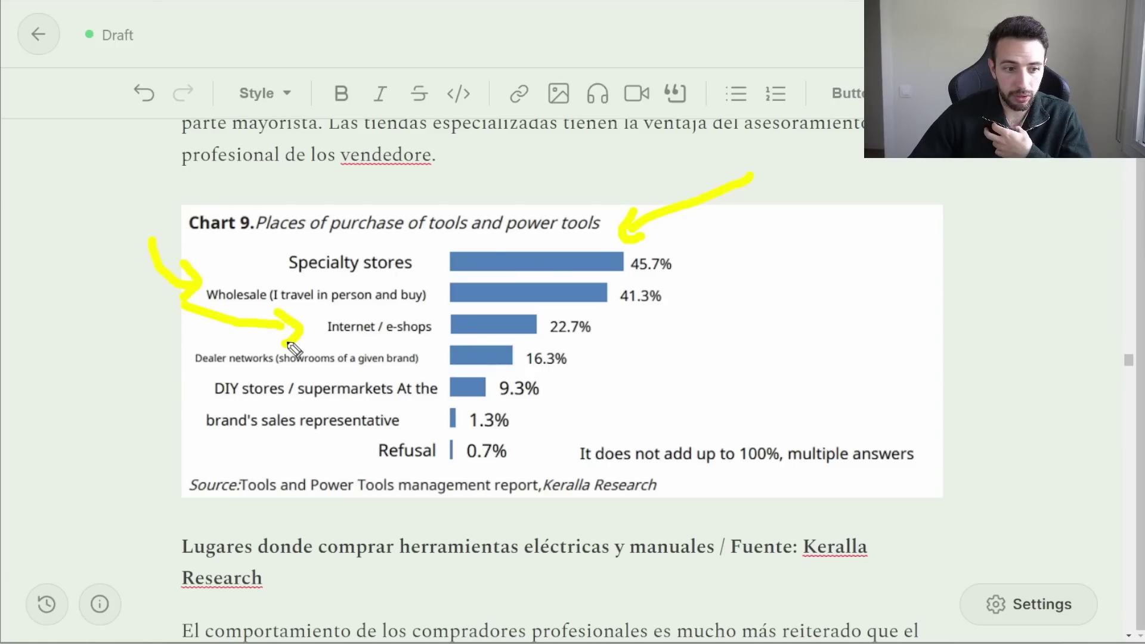
Step: Draw arrows at the Several times a year bars in the new power tools and new hand tools investment charts
{"action": "scroll", "coordinate": [294, 349], "scroll_direction": "down", "scroll_amount": 8}
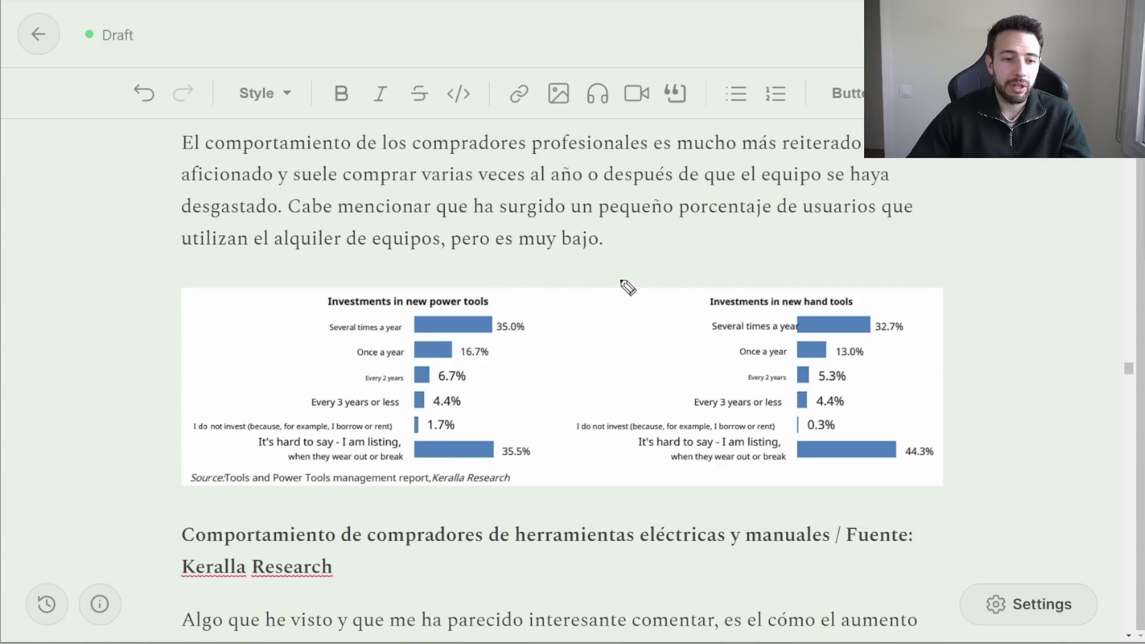
{"action": "mouse_move", "coordinate": [626, 276]}
{"action": "left_mouse_down"}
{"action": "mouse_move", "coordinate": [537, 308]}
{"action": "mouse_move", "coordinate": [589, 320]}
{"action": "left_mouse_up"}
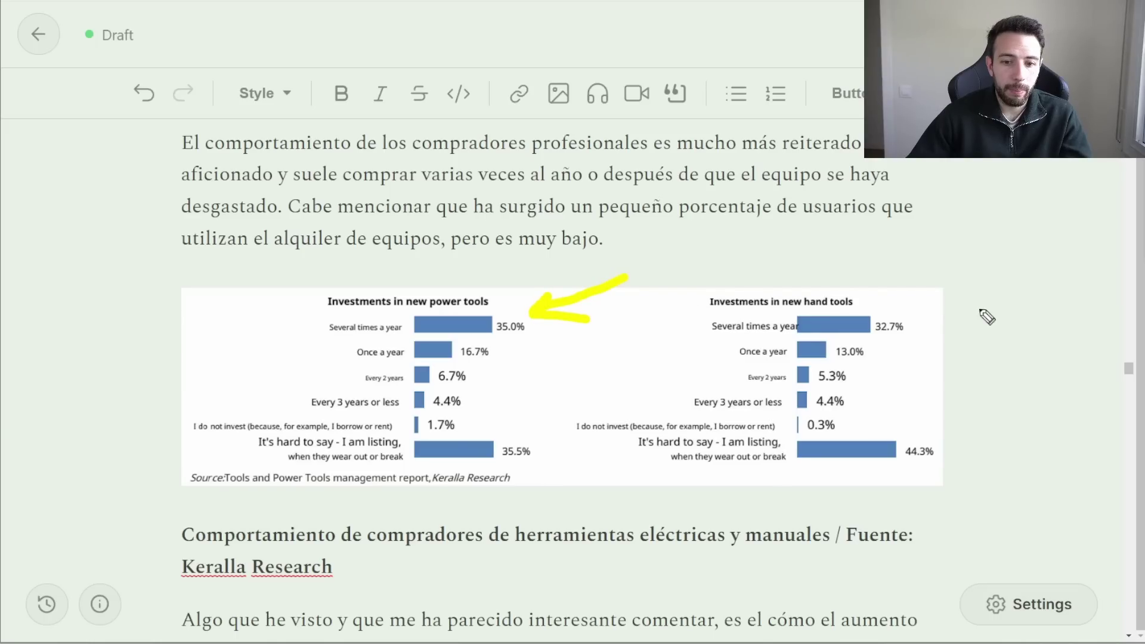
{"action": "mouse_move", "coordinate": [945, 258]}
{"action": "left_mouse_down"}
{"action": "mouse_move", "coordinate": [928, 298]}
{"action": "mouse_move", "coordinate": [906, 310]}
{"action": "mouse_move", "coordinate": [932, 325]}
{"action": "left_mouse_up"}
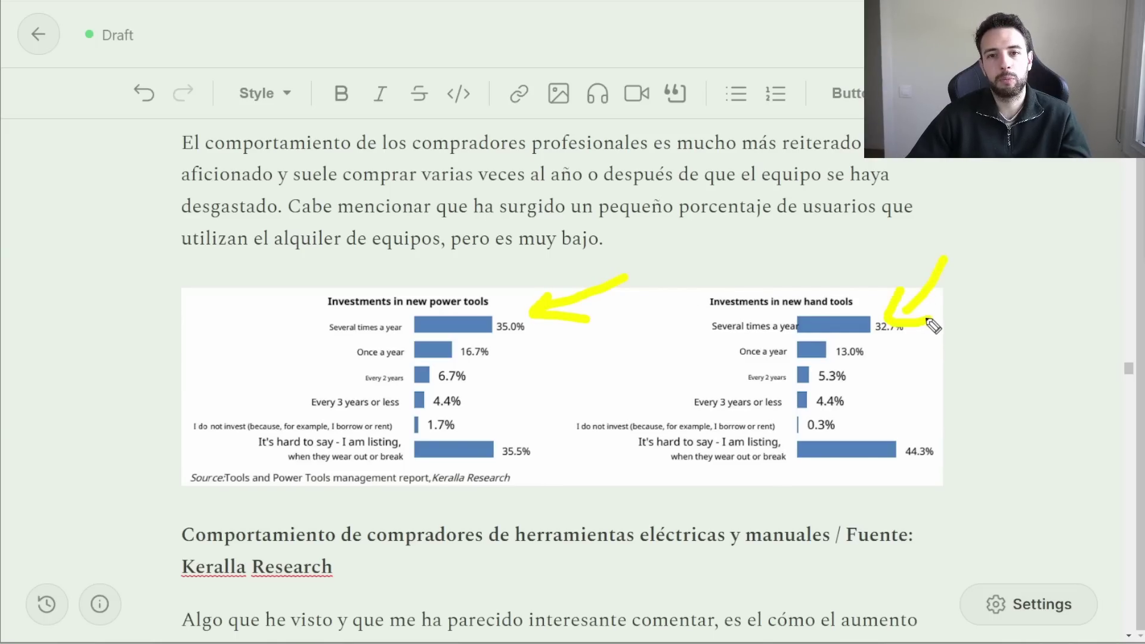
Step: Mark 2017, 2018 and 2021 in the real and nominal growth table and draw arrows at the 2022 real and total growth
{"action": "scroll", "coordinate": [561, 382], "scroll_direction": "down", "scroll_amount": 15}
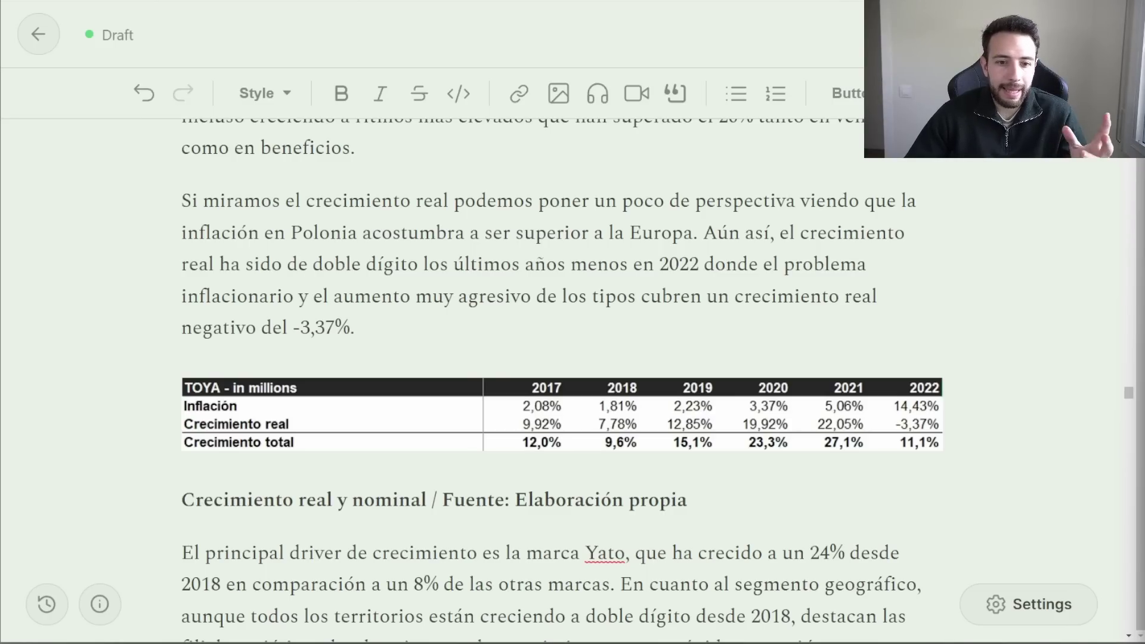
{"action": "scroll", "coordinate": [725, 328], "scroll_direction": "down", "scroll_amount": 3}
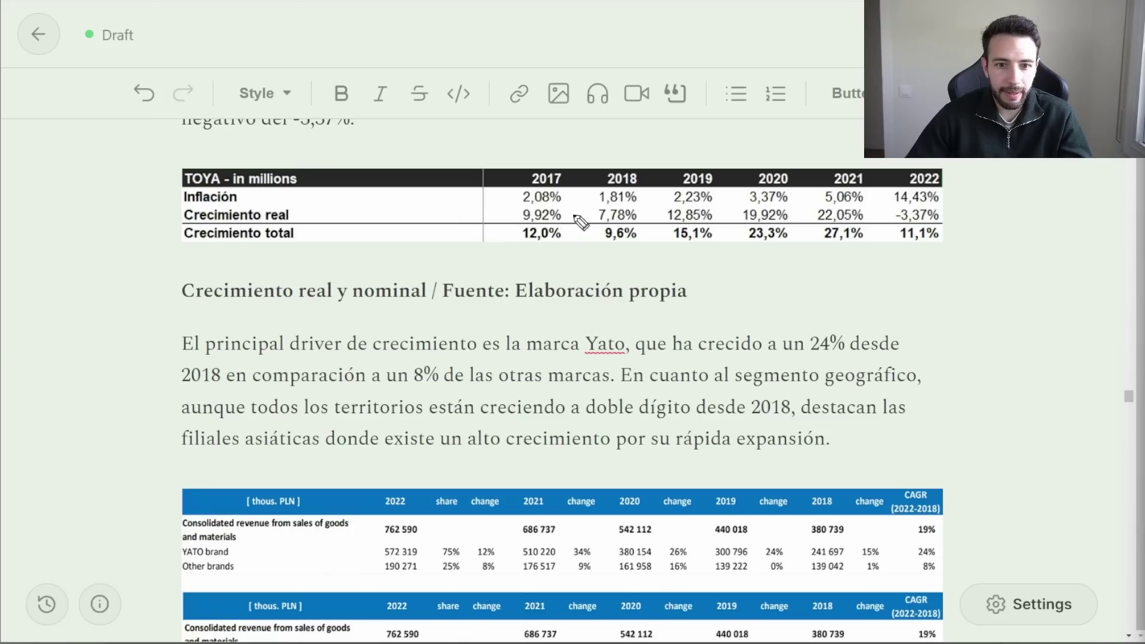
{"action": "left_click_drag", "start_coordinate": [546, 130], "coordinate": [541, 157]}
{"action": "left_click_drag", "start_coordinate": [610, 135], "coordinate": [622, 154]}
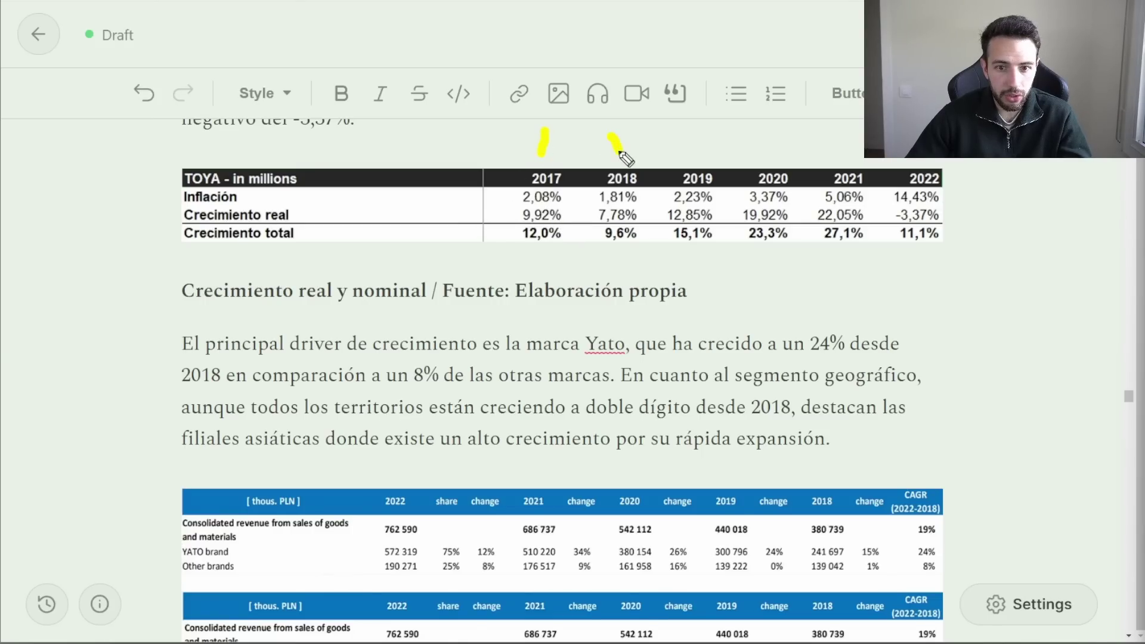
{"action": "left_click_drag", "start_coordinate": [840, 133], "coordinate": [848, 152]}
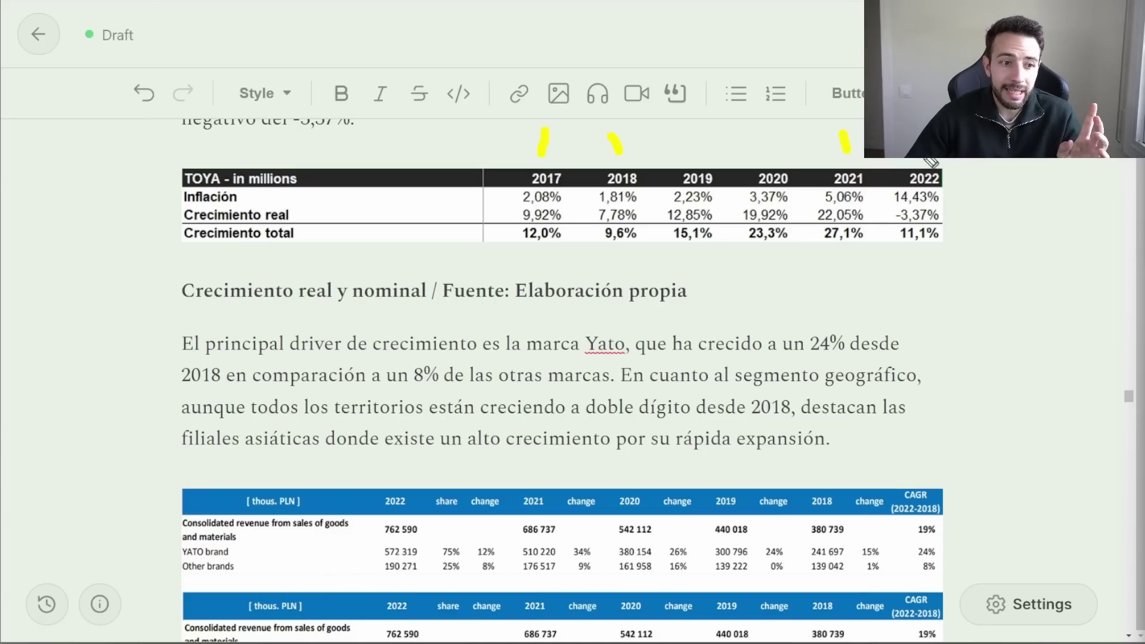
{"action": "mouse_move", "coordinate": [910, 284]}
{"action": "left_mouse_down"}
{"action": "mouse_move", "coordinate": [913, 259]}
{"action": "mouse_move", "coordinate": [923, 263]}
{"action": "left_mouse_up"}
{"action": "mouse_move", "coordinate": [1016, 203]}
{"action": "left_mouse_down"}
{"action": "mouse_move", "coordinate": [962, 206]}
{"action": "mouse_move", "coordinate": [981, 227]}
{"action": "left_mouse_up"}
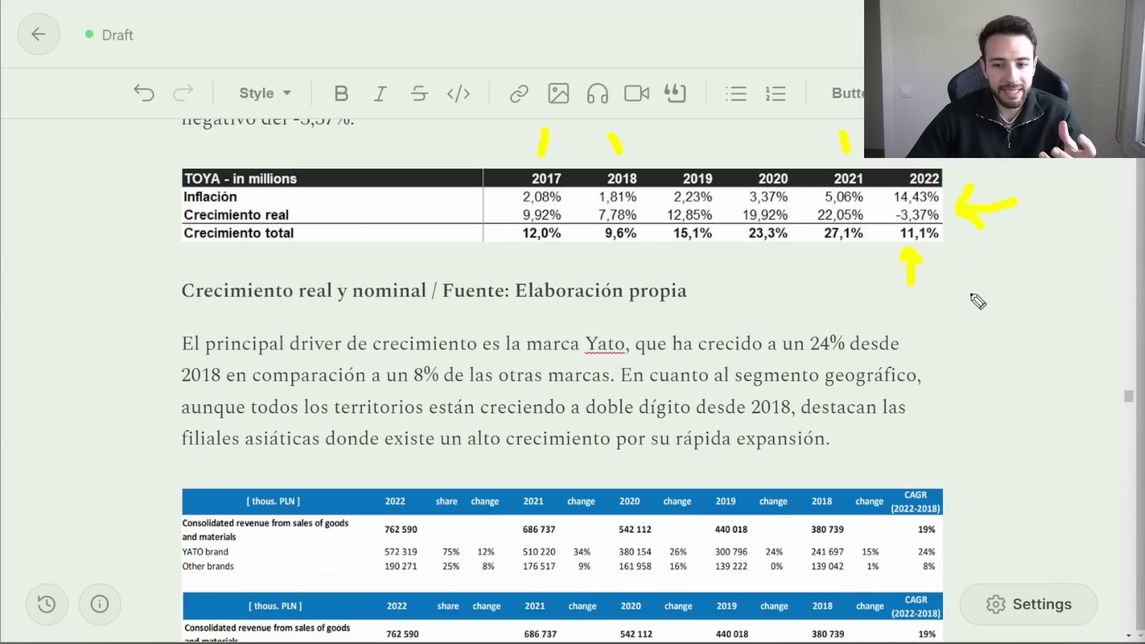
{"action": "scroll", "coordinate": [978, 301], "scroll_direction": "up", "scroll_amount": 7}
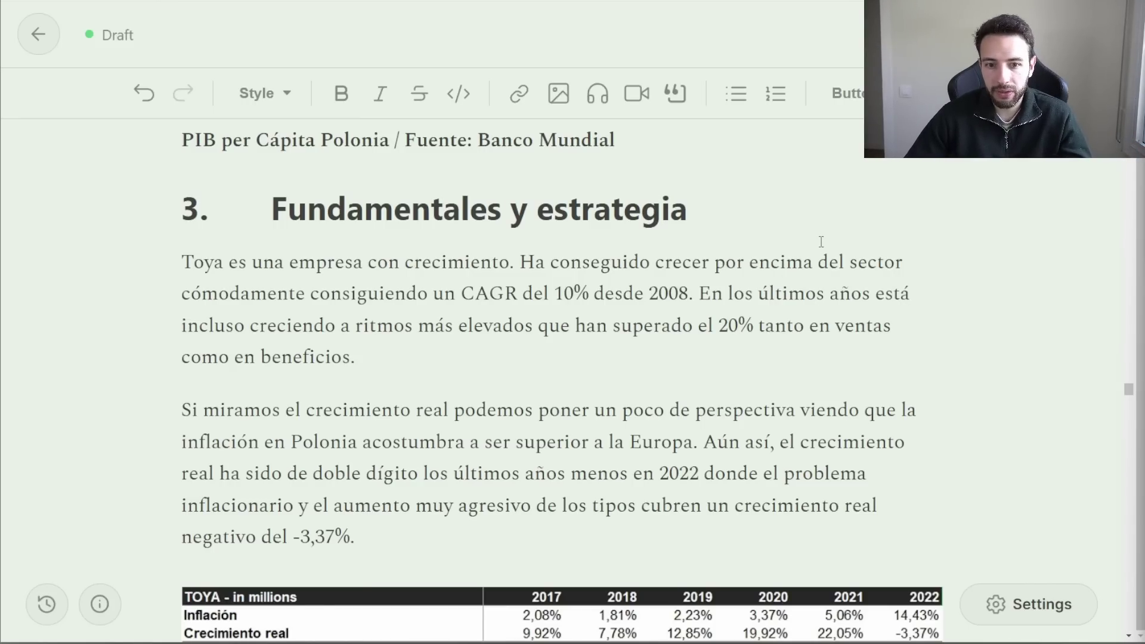
{"action": "scroll", "coordinate": [821, 241], "scroll_direction": "down", "scroll_amount": 4}
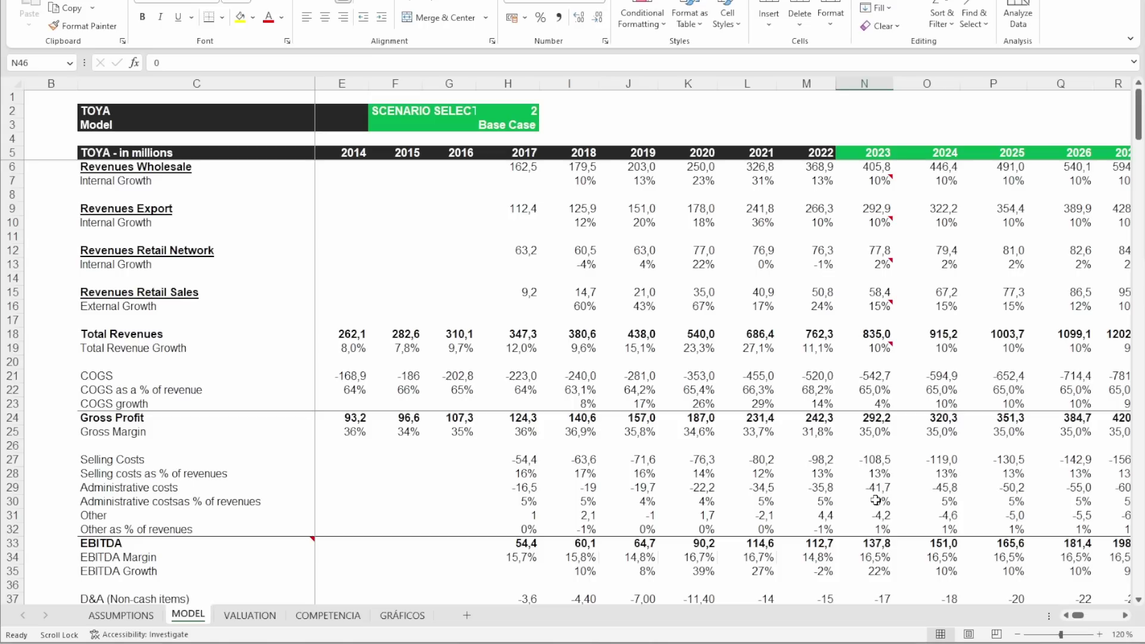
Step: Switch to the TOYA MODEL sheet in Excel and review the 2023 growth cells and notes of the four revenue segments
{"action": "scroll", "coordinate": [578, 392], "scroll_direction": "down", "scroll_amount": 1}
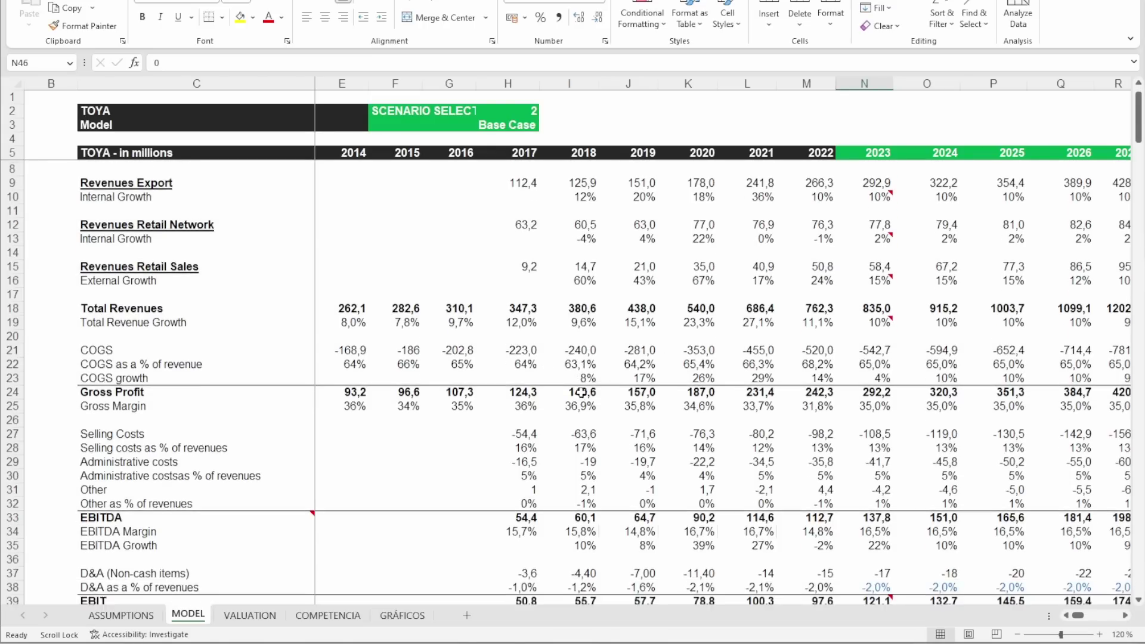
{"action": "scroll", "coordinate": [583, 394], "scroll_direction": "up", "scroll_amount": 1}
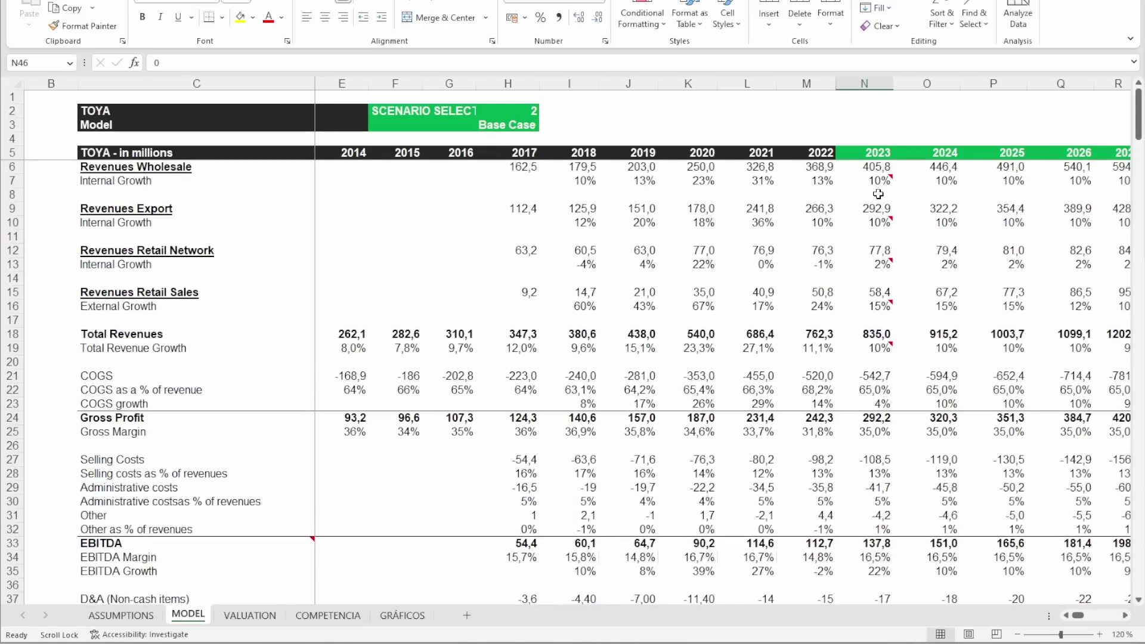
{"action": "mouse_move", "coordinate": [879, 184]}
{"action": "left_click", "coordinate": [870, 182]}
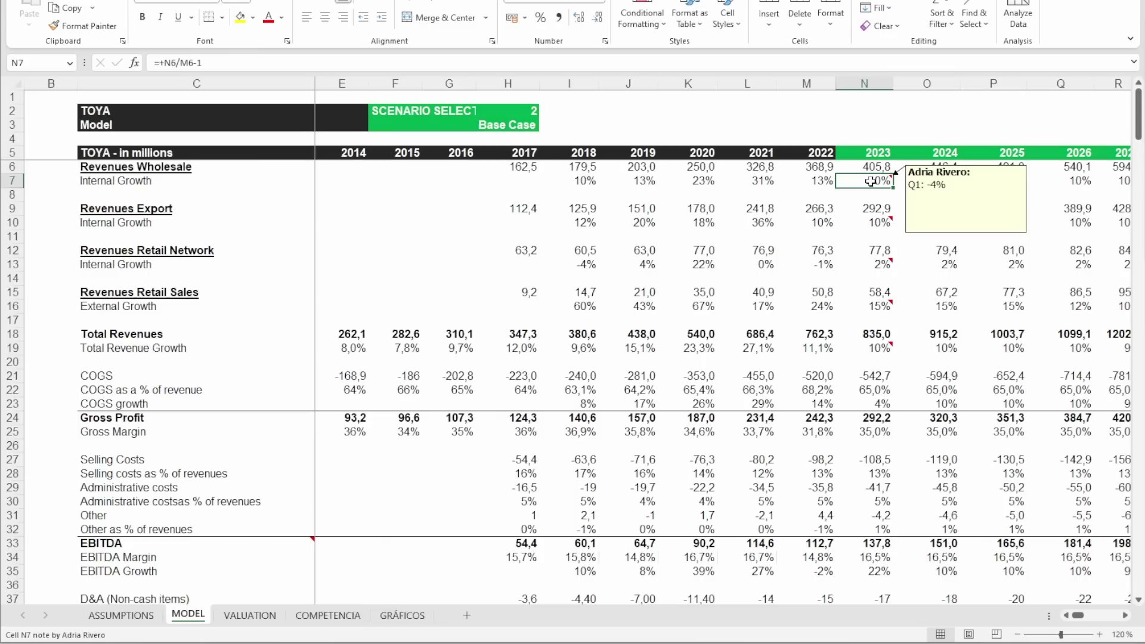
{"action": "left_click", "coordinate": [883, 223]}
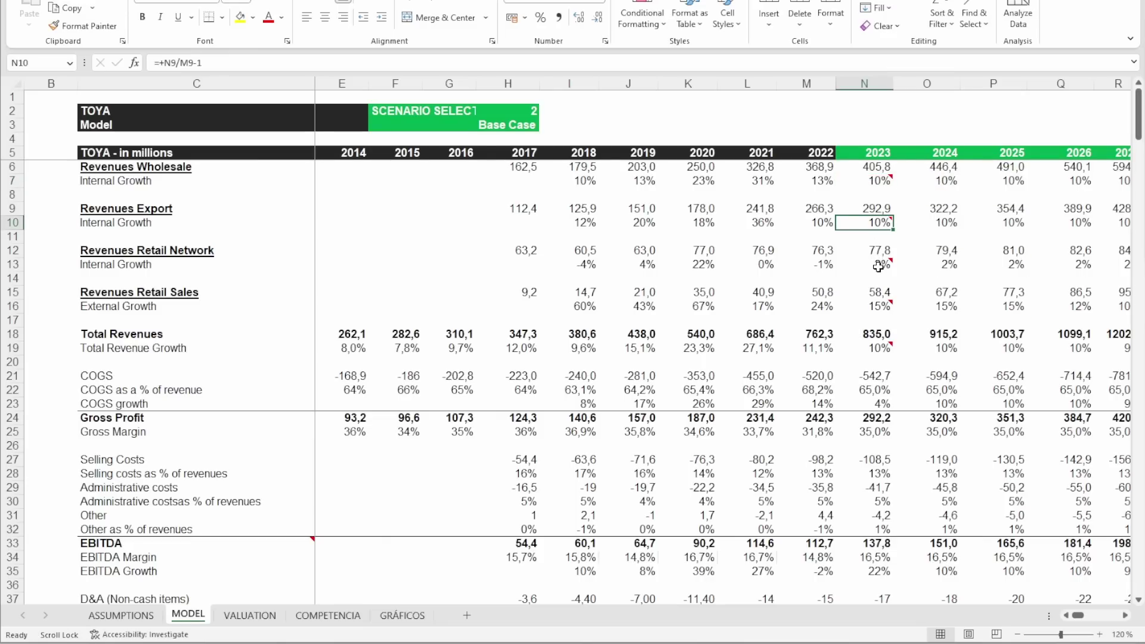
{"action": "mouse_move", "coordinate": [878, 267]}
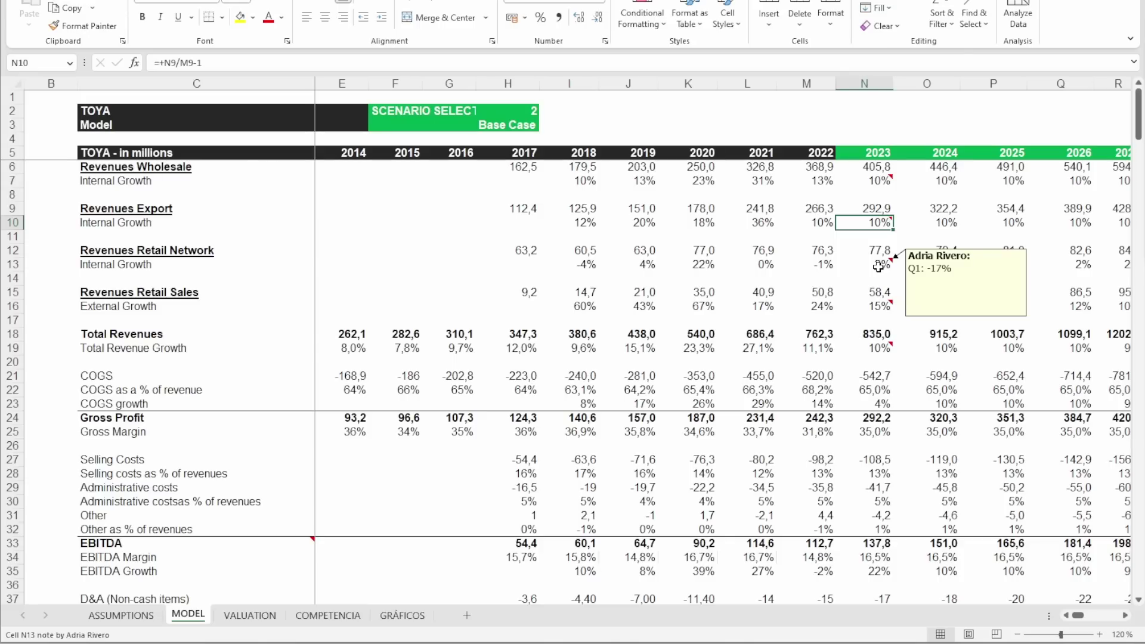
{"action": "mouse_move", "coordinate": [877, 306]}
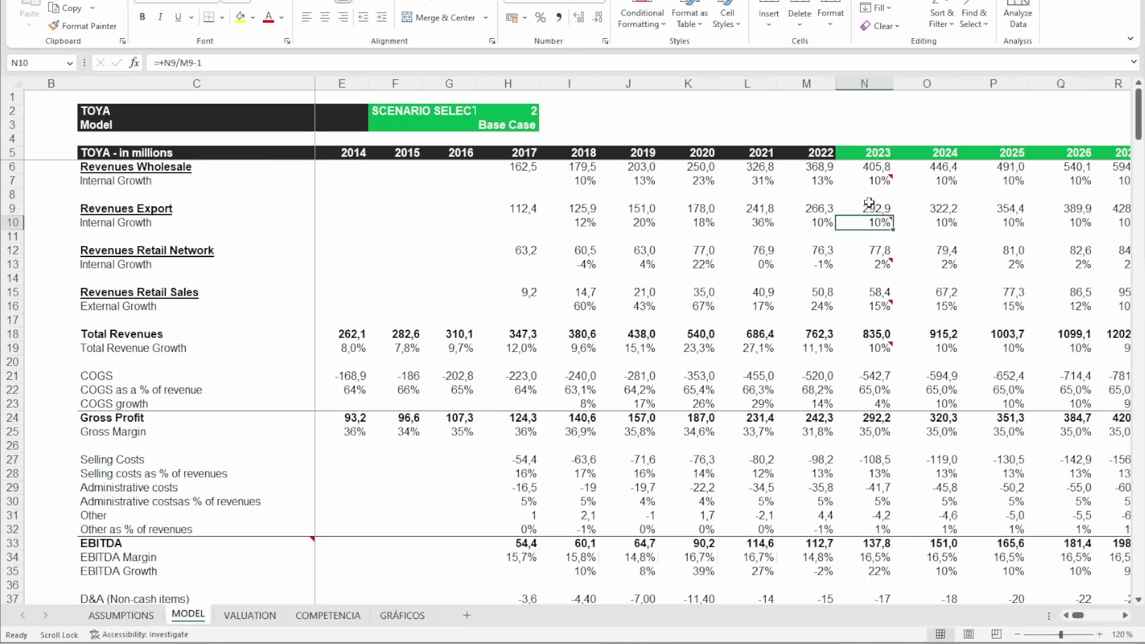
Step: Select the 2023 segment revenues down to Total Revenues, and the Total Revenue Growth cells for 2023 to 2028
{"action": "left_click_drag", "start_coordinate": [876, 168], "coordinate": [887, 336]}
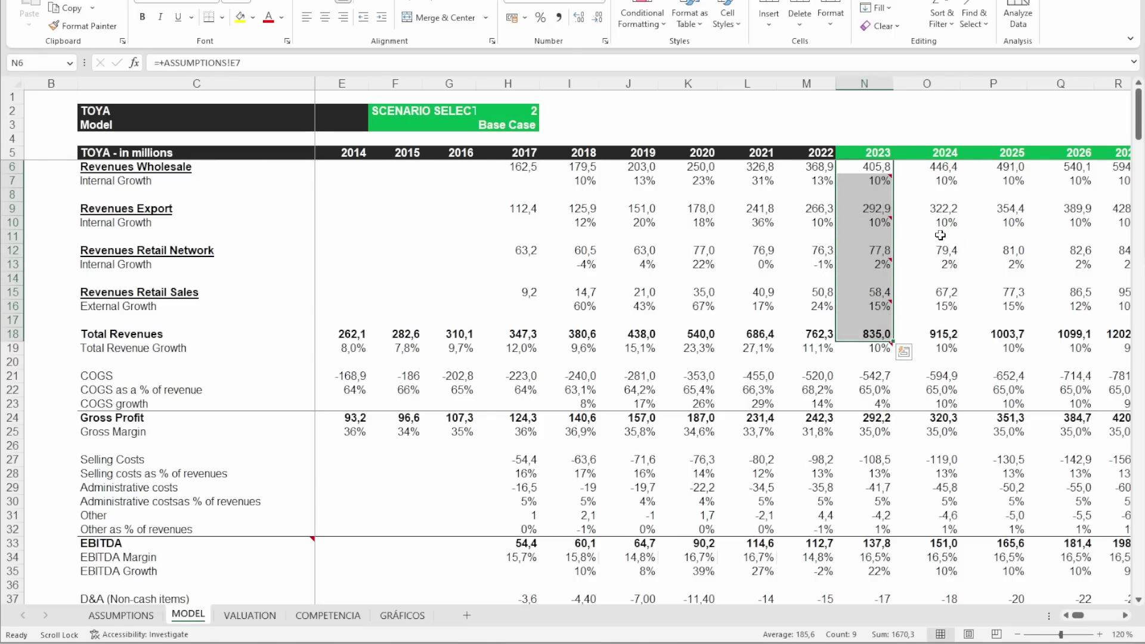
{"action": "scroll", "coordinate": [940, 236], "scroll_direction": "down", "scroll_amount": 2}
{"action": "left_click_drag", "start_coordinate": [876, 266], "coordinate": [1132, 265]}
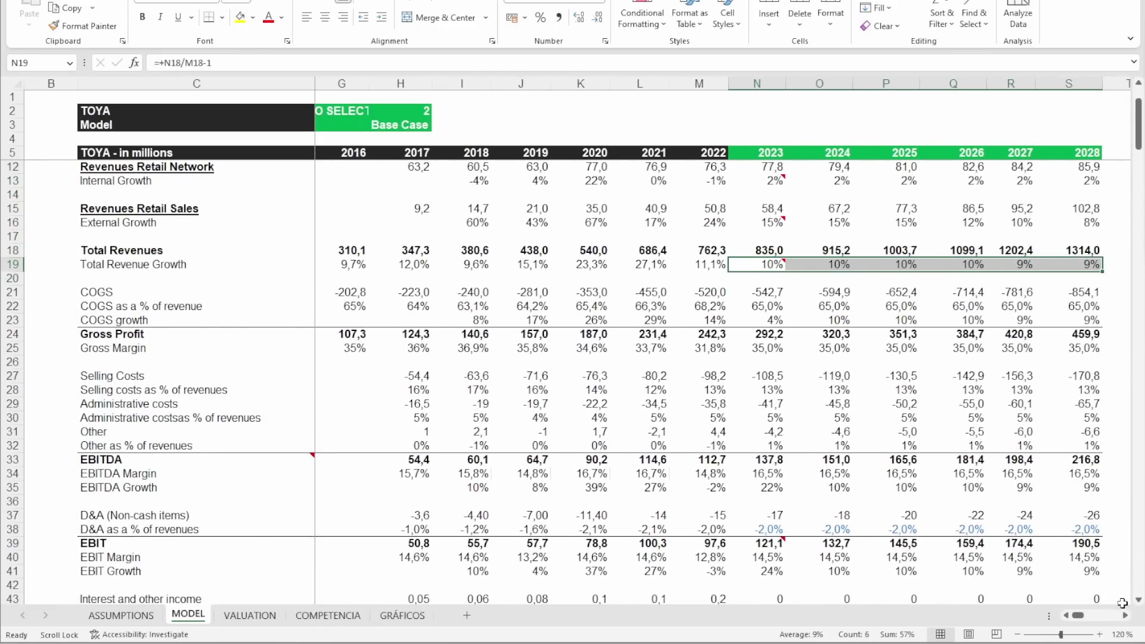
{"action": "left_click", "coordinate": [1066, 617]}
{"action": "left_click", "coordinate": [1066, 617]}
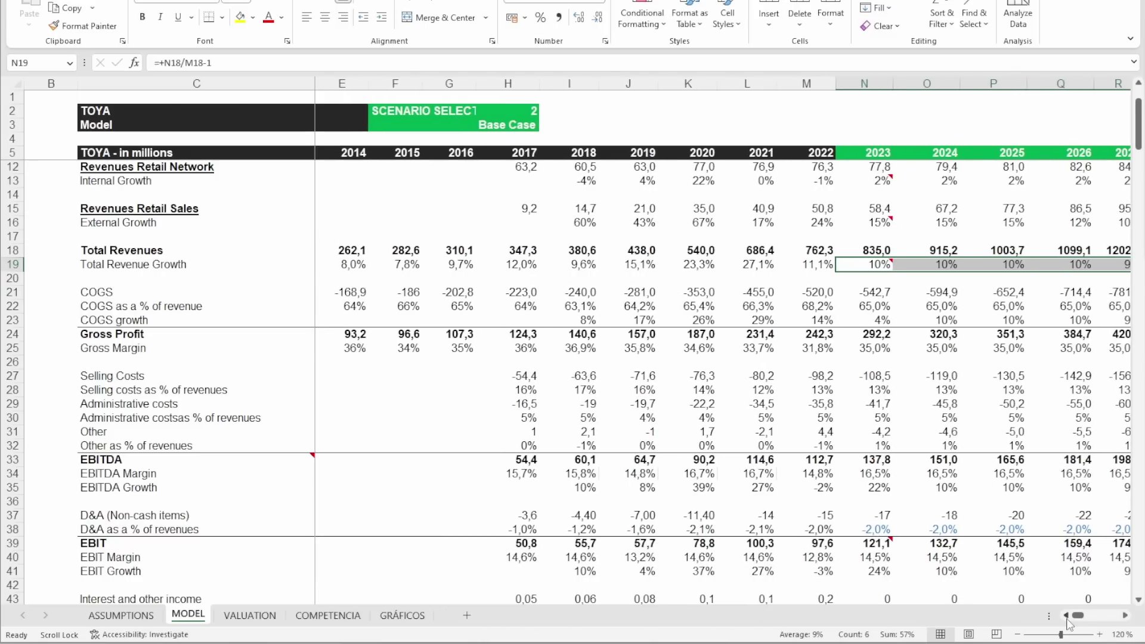
Step: Review the note on the 2023 Total Revenue Growth cell, and select the 2021 Internal Growth of Revenues Retail Network
{"action": "scroll", "coordinate": [934, 433], "scroll_direction": "up", "scroll_amount": 2}
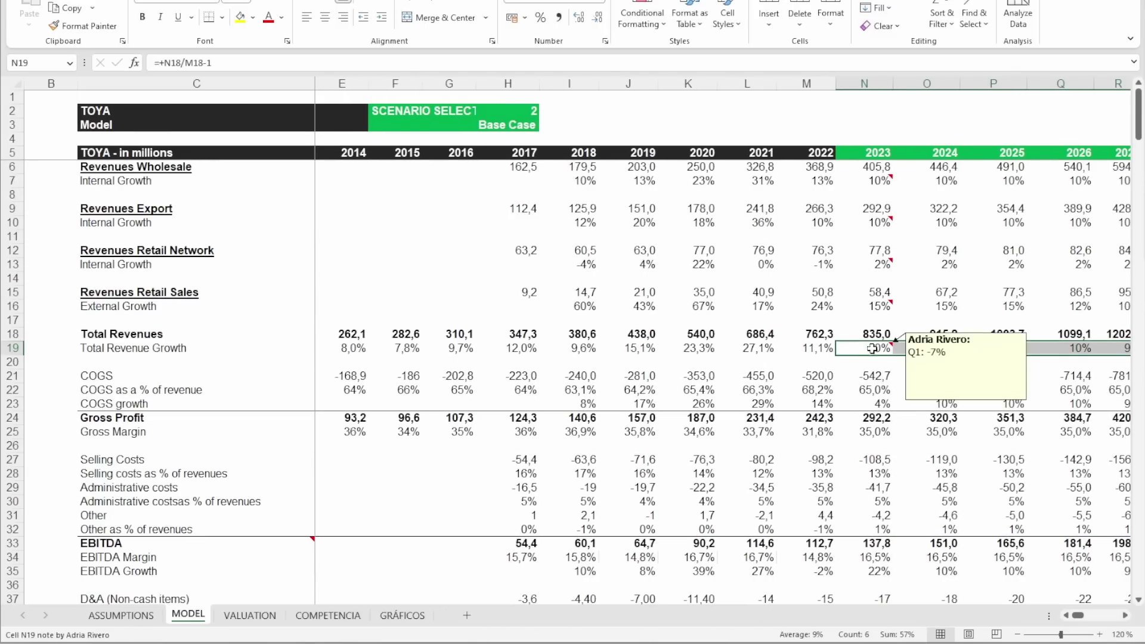
{"action": "left_click_drag", "start_coordinate": [875, 351], "coordinate": [932, 353]}
{"action": "left_click", "coordinate": [764, 264]}
Step: Select the Gross Margin cells from 2017 into the forecast years, the 2021 EBITDA Margin, and the EBIT Margin for 2018 to 2023
{"action": "scroll", "coordinate": [765, 261], "scroll_direction": "down", "scroll_amount": 2}
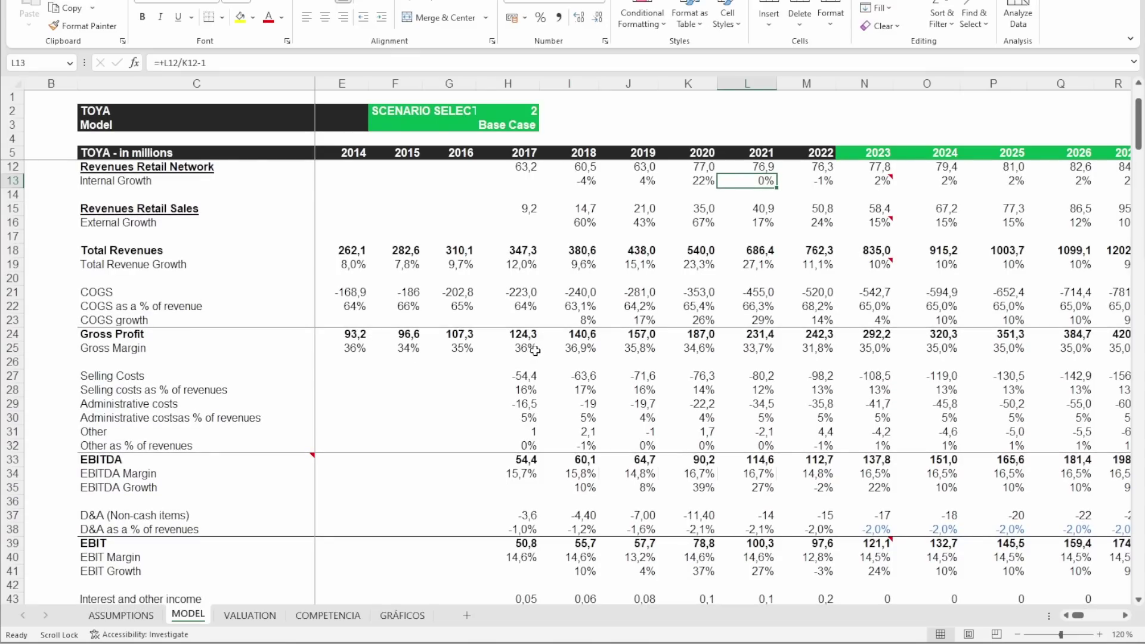
{"action": "scroll", "coordinate": [535, 350], "scroll_direction": "down", "scroll_amount": 1}
{"action": "left_click_drag", "start_coordinate": [525, 305], "coordinate": [946, 312]}
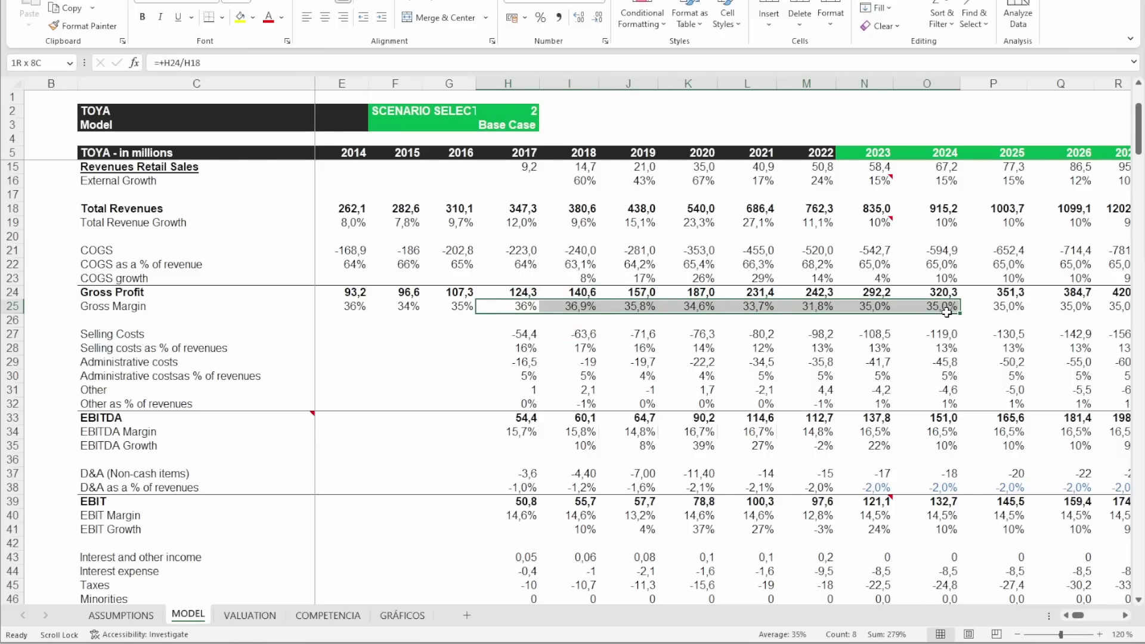
{"action": "scroll", "coordinate": [946, 312], "scroll_direction": "down", "scroll_amount": 2}
{"action": "left_click", "coordinate": [766, 348]}
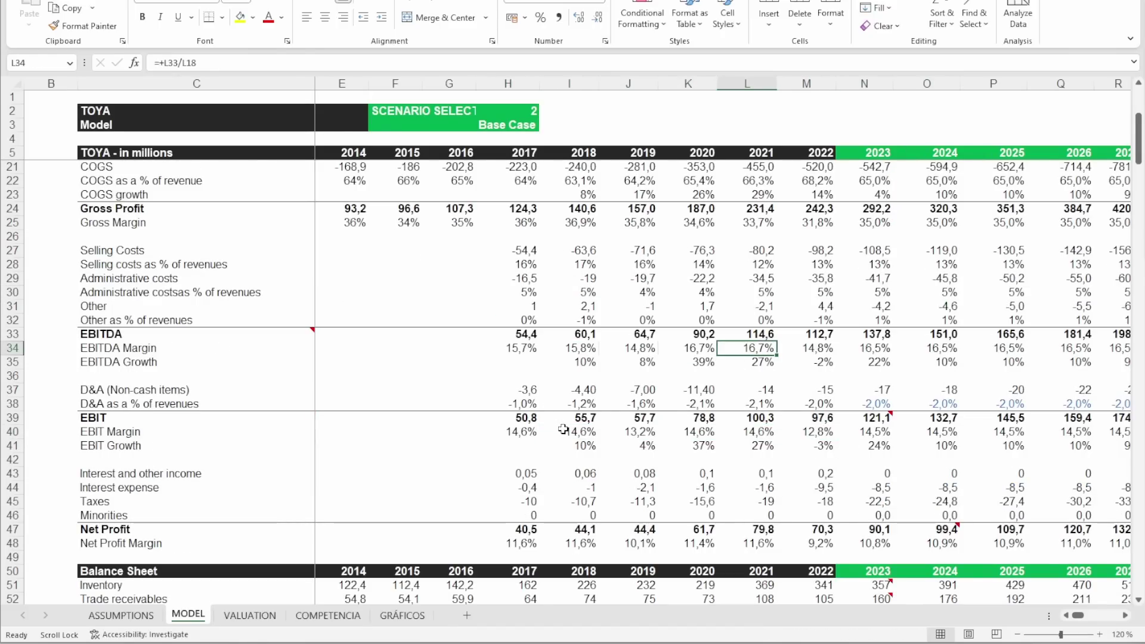
{"action": "left_click_drag", "start_coordinate": [572, 435], "coordinate": [851, 435]}
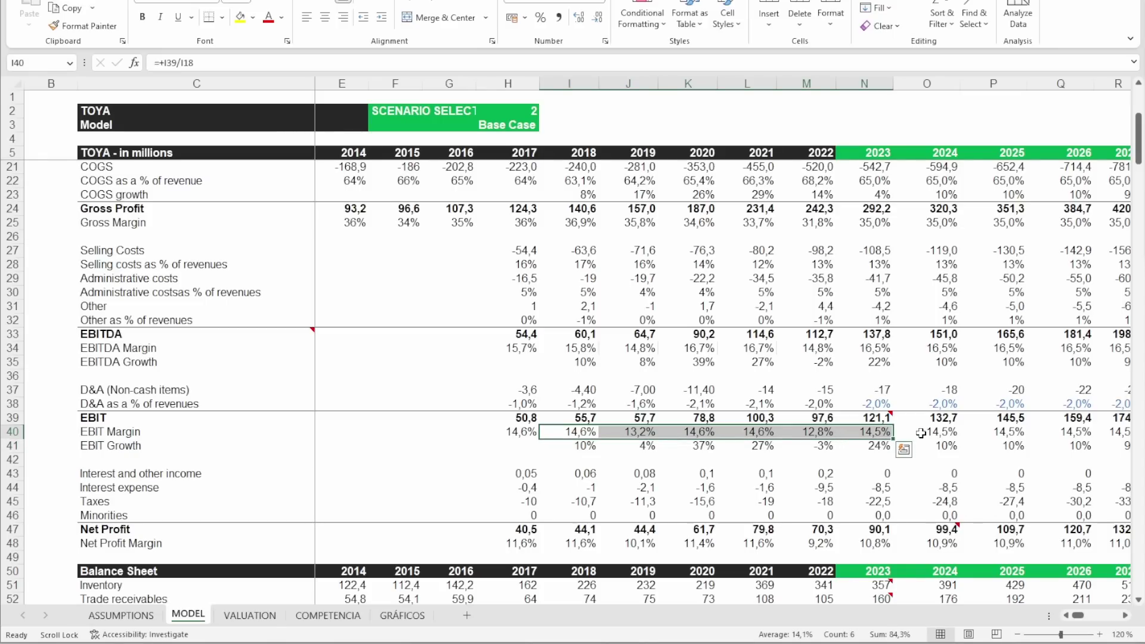
Step: Go through the Interest expense row from 2017 to 2022 and select its 2023 to 2028 forecasts
{"action": "scroll", "coordinate": [921, 434], "scroll_direction": "down", "scroll_amount": 1}
{"action": "left_click", "coordinate": [544, 446]}
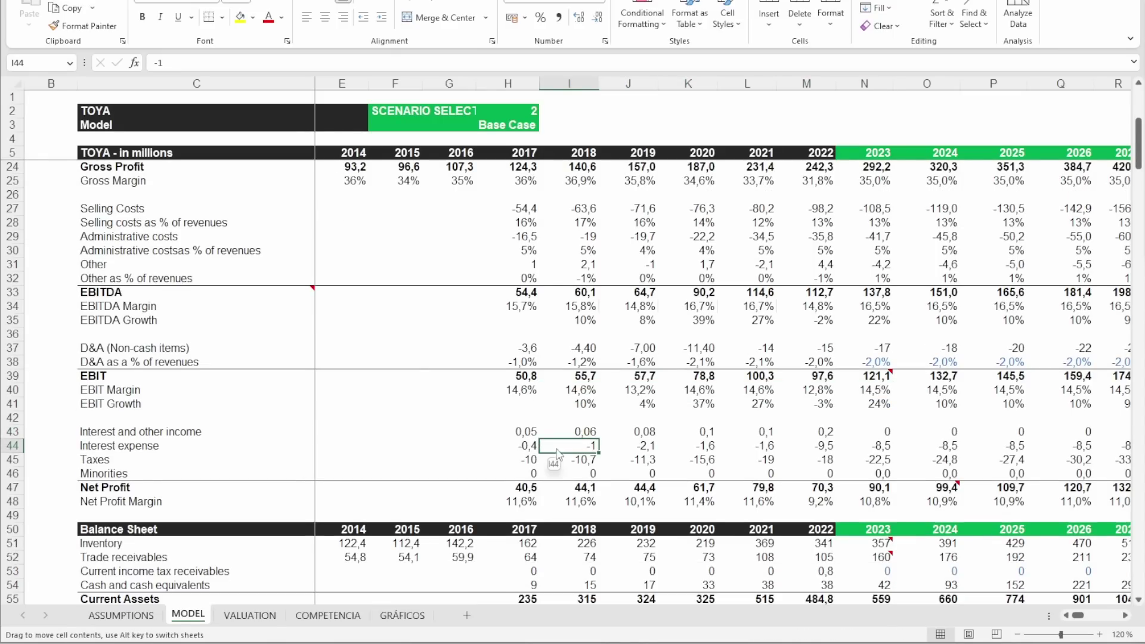
{"action": "left_click", "coordinate": [530, 446]}
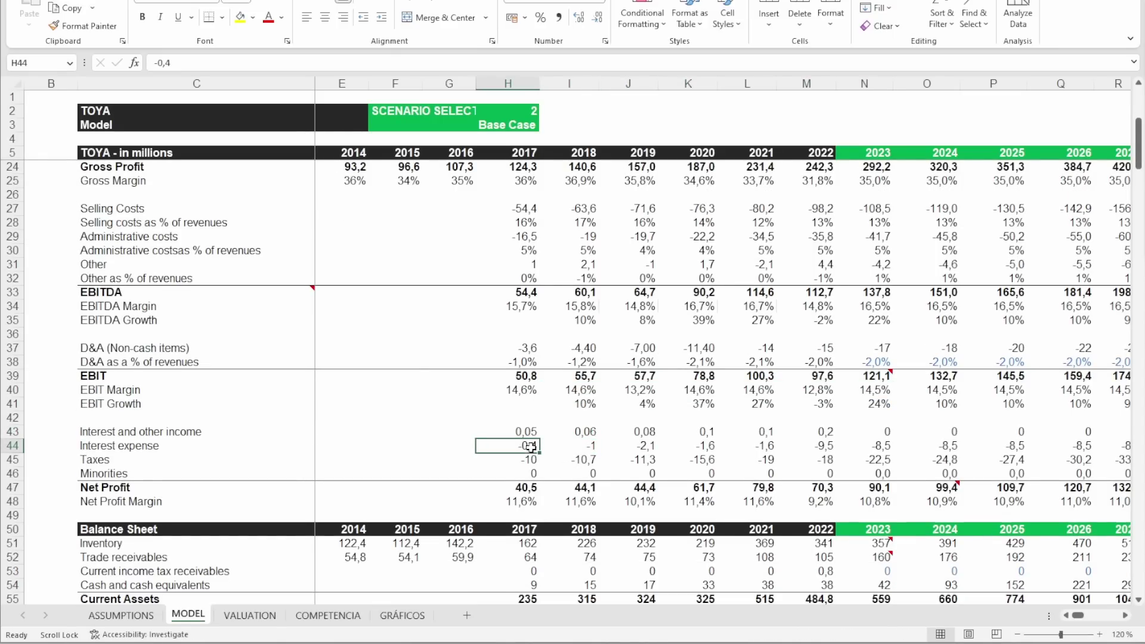
{"action": "left_click_drag", "start_coordinate": [551, 446], "coordinate": [781, 456]}
{"action": "left_click", "coordinate": [806, 445]}
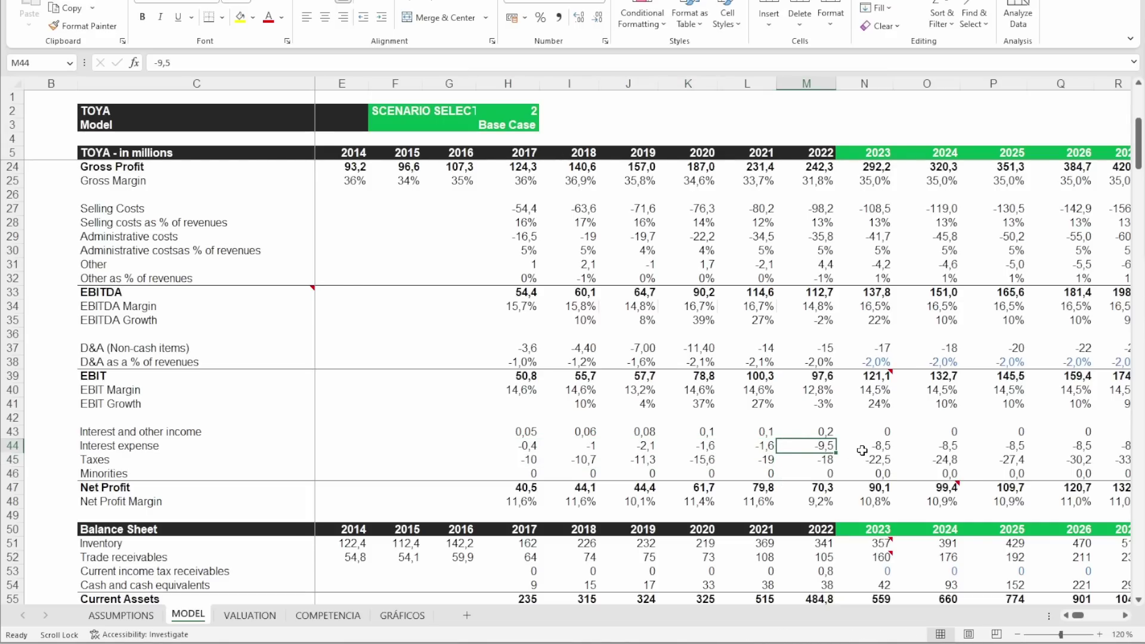
{"action": "left_click_drag", "start_coordinate": [862, 451], "coordinate": [1092, 448]}
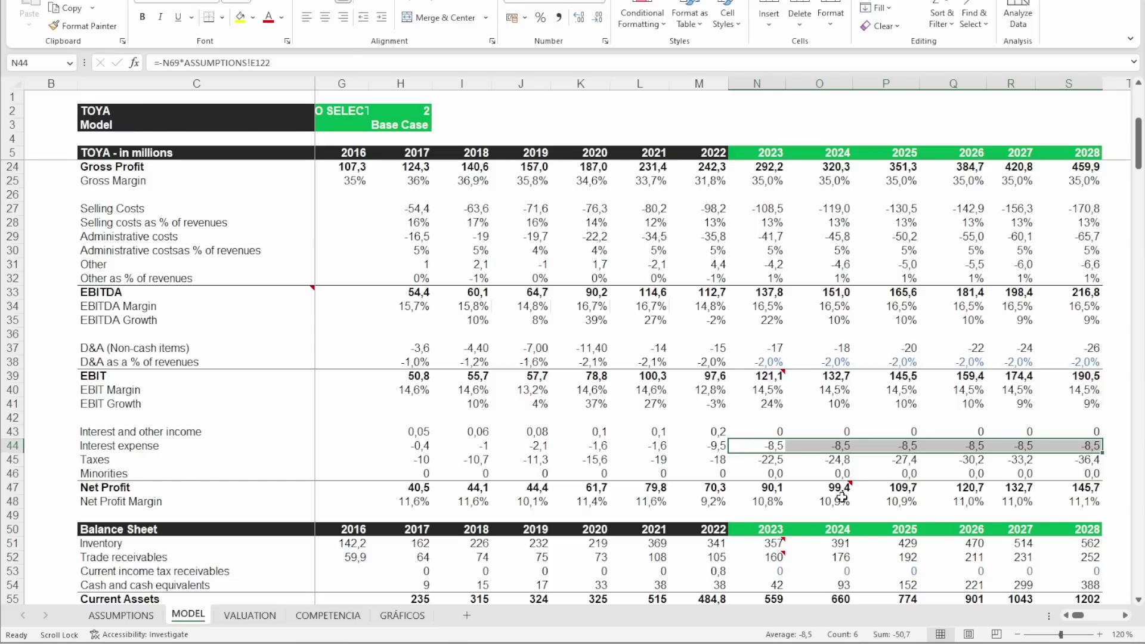
Step: Select the 2023 and 2024 Net Profit and review the note on the 2023 EBIT cell
{"action": "left_click", "coordinate": [772, 488]}
{"action": "left_click", "coordinate": [814, 493]}
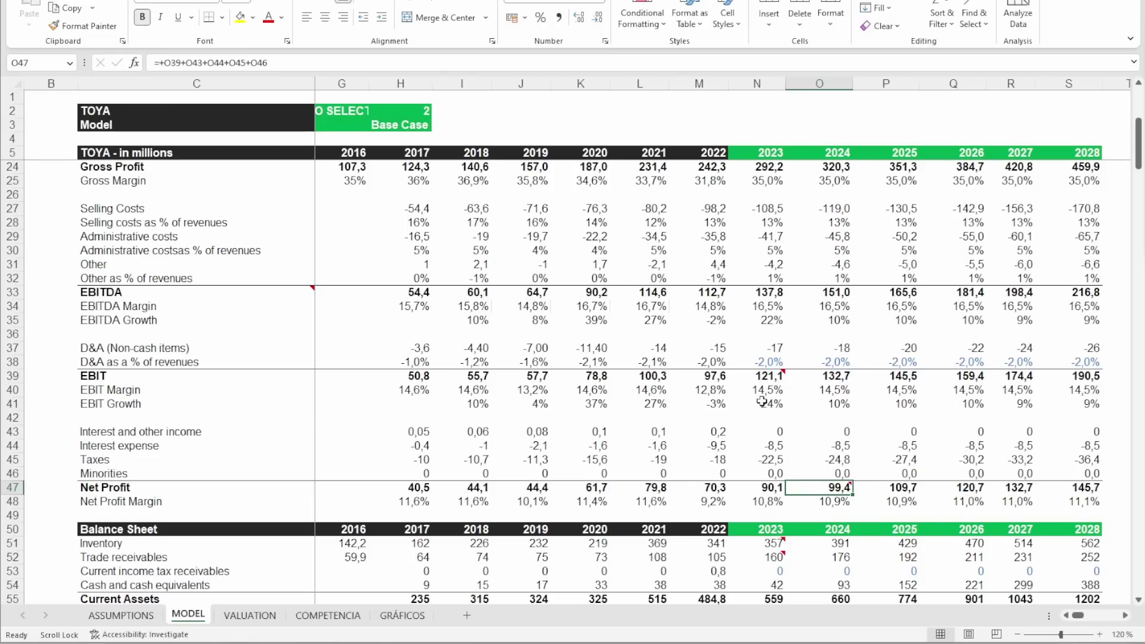
{"action": "left_click", "coordinate": [764, 377]}
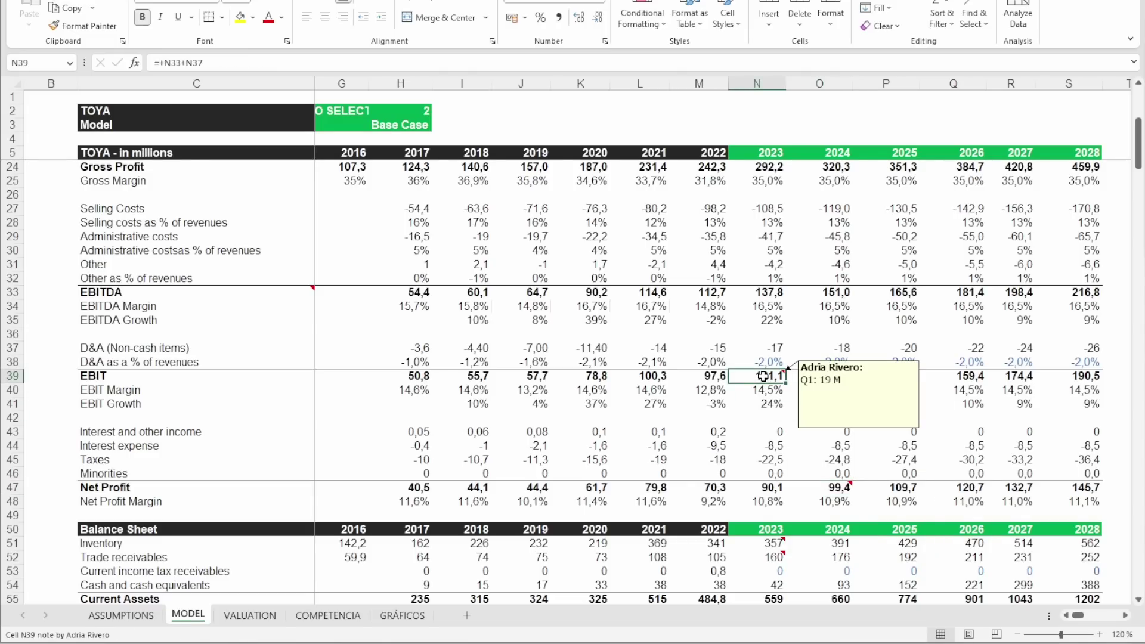
Step: Find the Análisis CapEx section and select its As % of Revenues history and the 2023 to 2028 forecasts
{"action": "scroll", "coordinate": [201, 226], "scroll_direction": "down", "scroll_amount": 20}
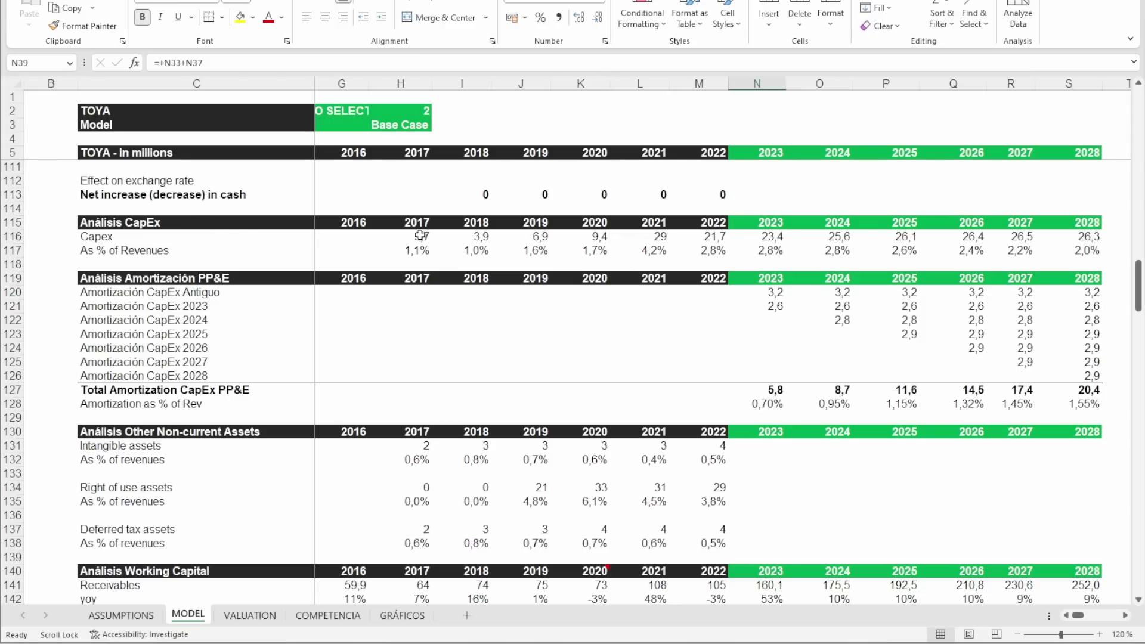
{"action": "left_click_drag", "start_coordinate": [412, 250], "coordinate": [686, 252]}
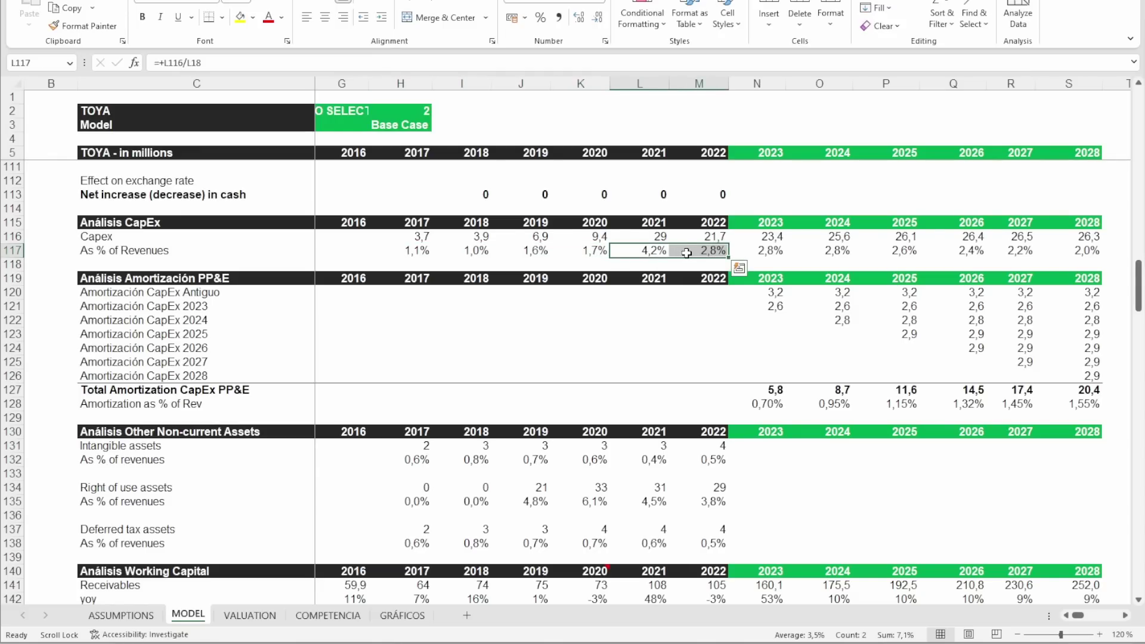
{"action": "left_click_drag", "start_coordinate": [752, 250], "coordinate": [1063, 253]}
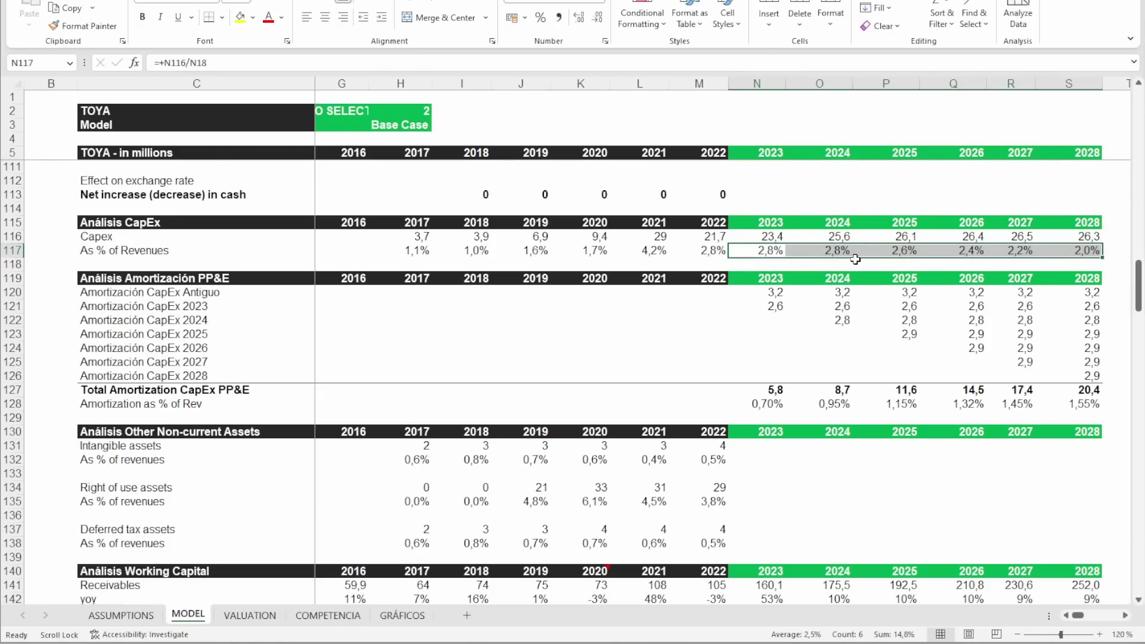
{"action": "scroll", "coordinate": [681, 238], "scroll_direction": "down", "scroll_amount": 2}
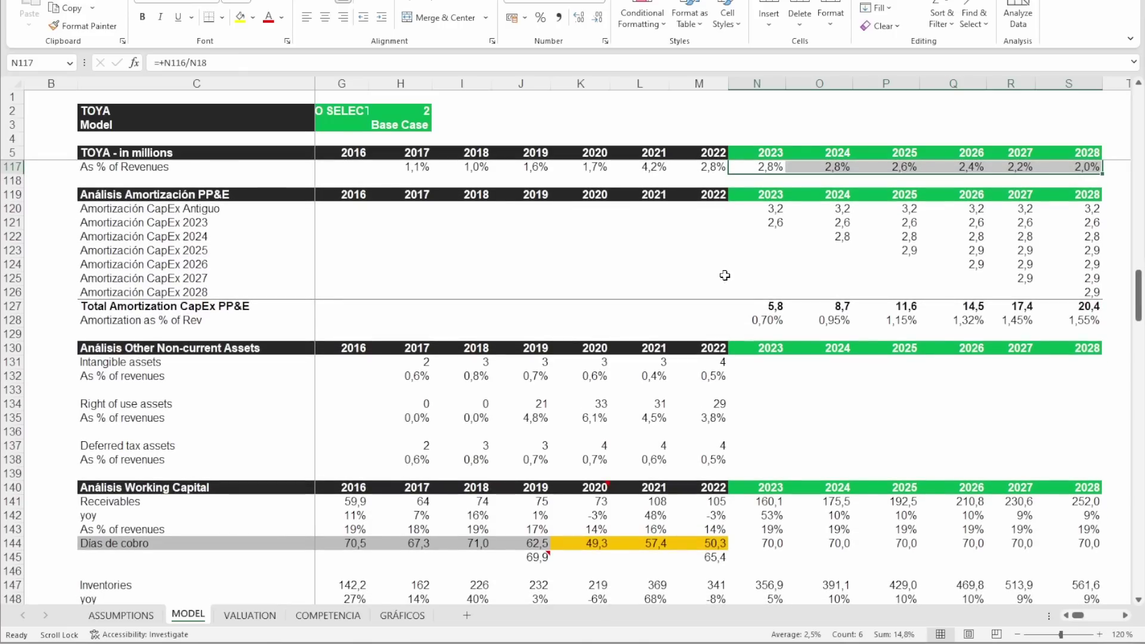
{"action": "scroll", "coordinate": [691, 298], "scroll_direction": "up", "scroll_amount": 2}
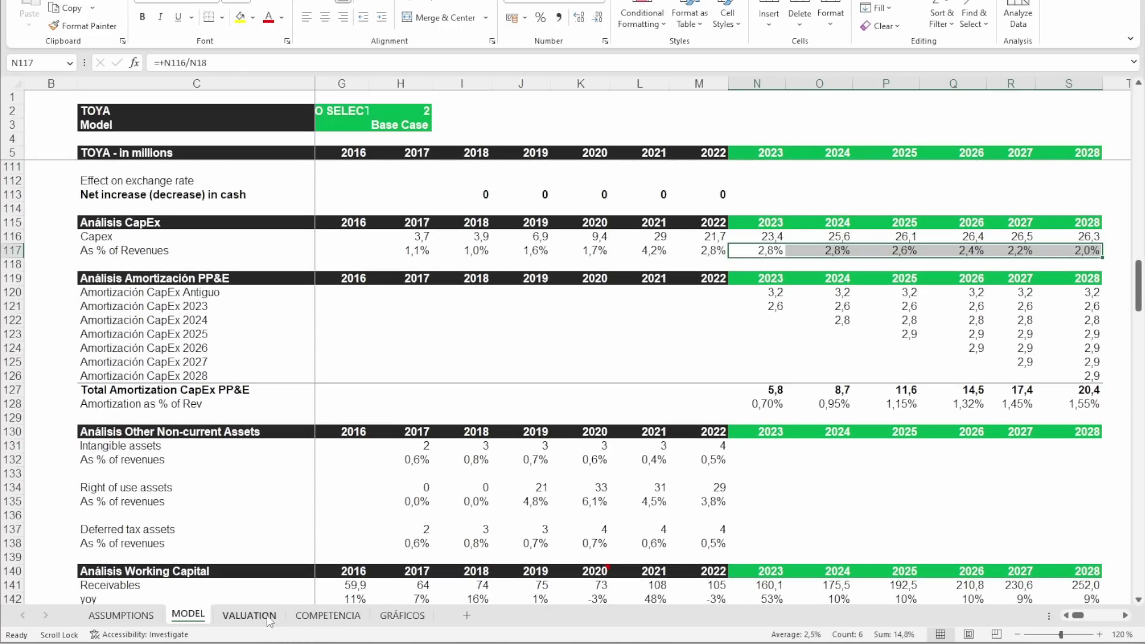
Step: Switch to the VALUATION sheet and examine the AVG 2017-2022 cell and the ROIC row from 2018 to 2027
{"action": "left_click", "coordinate": [268, 622]}
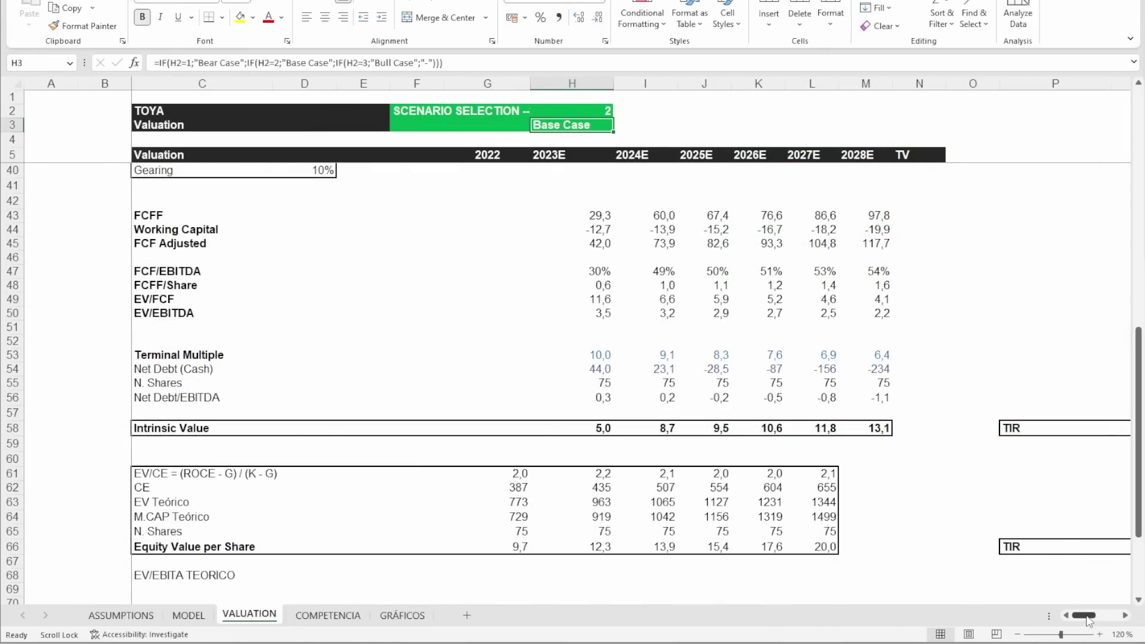
{"action": "left_click_drag", "start_coordinate": [1079, 616], "coordinate": [1128, 617]}
{"action": "scroll", "coordinate": [945, 404], "scroll_direction": "up", "scroll_amount": 11}
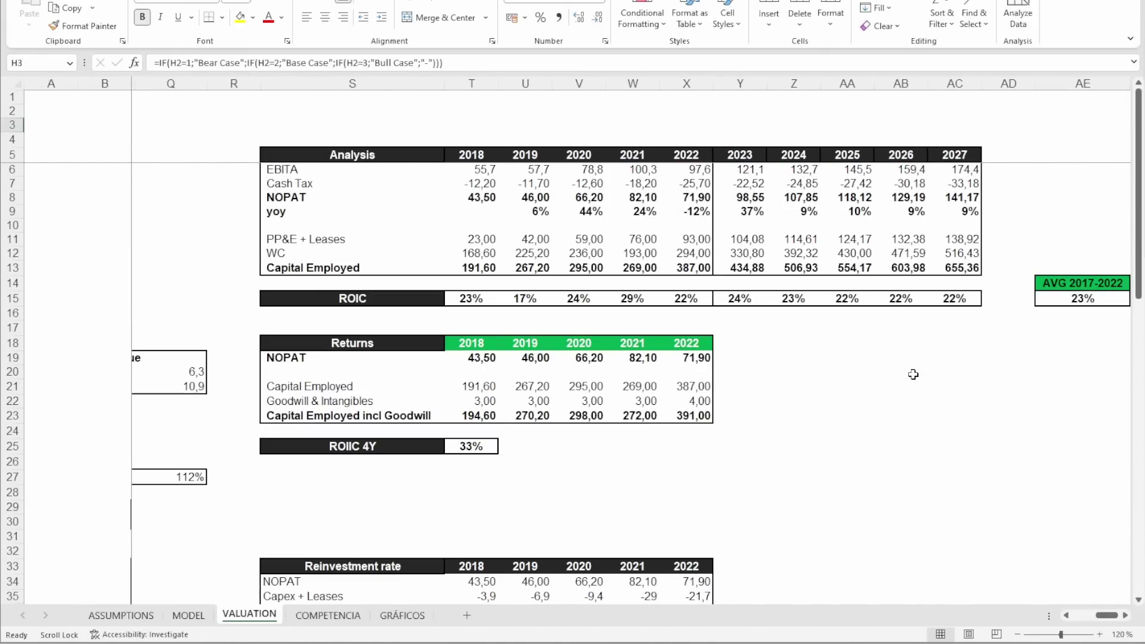
{"action": "left_click", "coordinate": [1068, 301]}
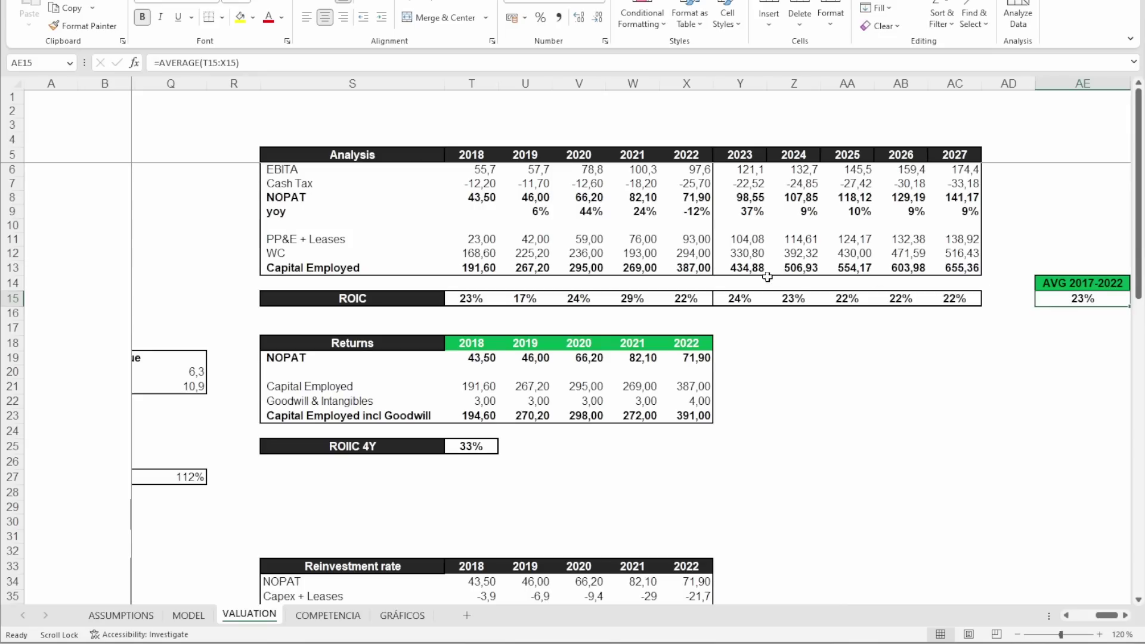
{"action": "left_click_drag", "start_coordinate": [477, 298], "coordinate": [941, 298]}
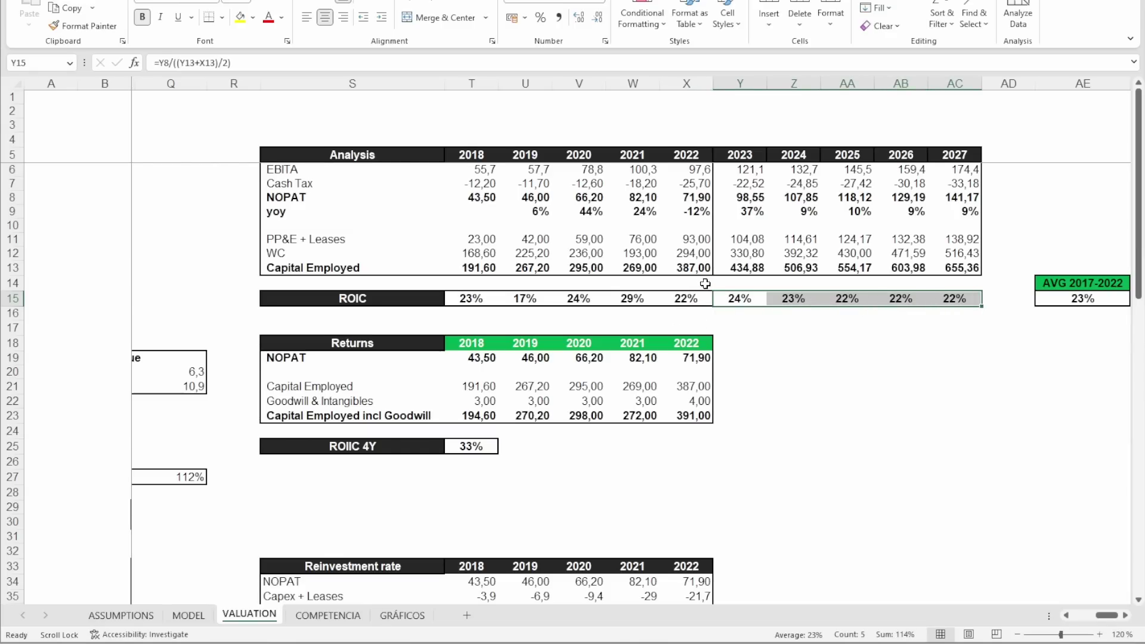
{"action": "scroll", "coordinate": [674, 319], "scroll_direction": "down", "scroll_amount": 1}
Step: In the article draft's working capital table, draw arrows at 2020 and 2021 inventories and underline inventories as % of revenues for 2019 to 2021
{"action": "scroll", "coordinate": [674, 319], "scroll_direction": "down", "scroll_amount": 2}
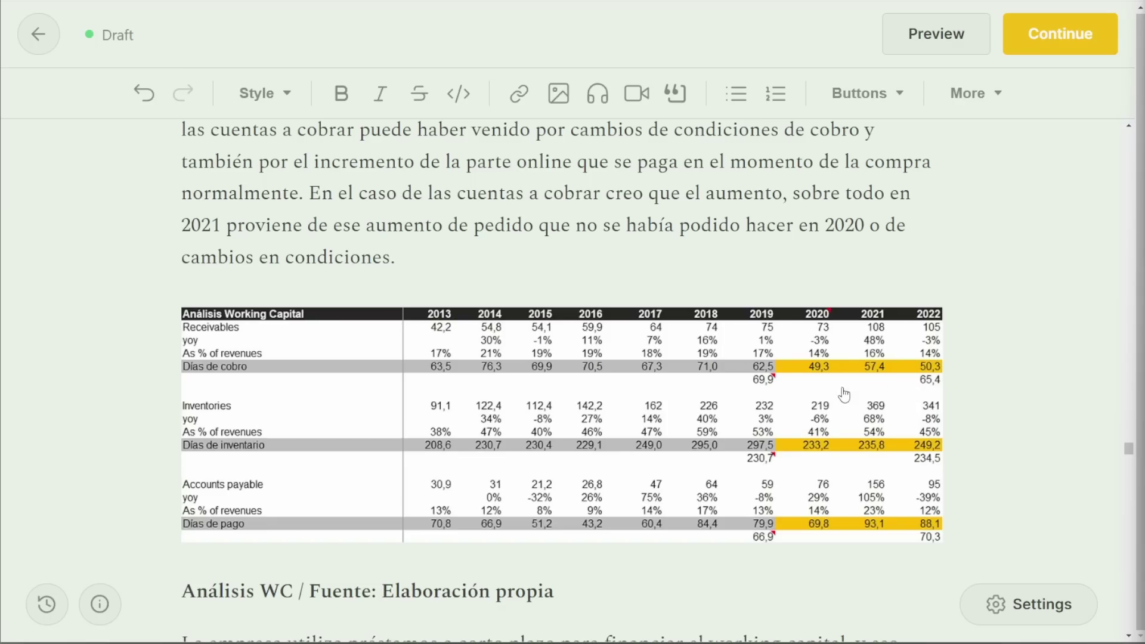
{"action": "scroll", "coordinate": [1047, 364], "scroll_direction": "down", "scroll_amount": 2}
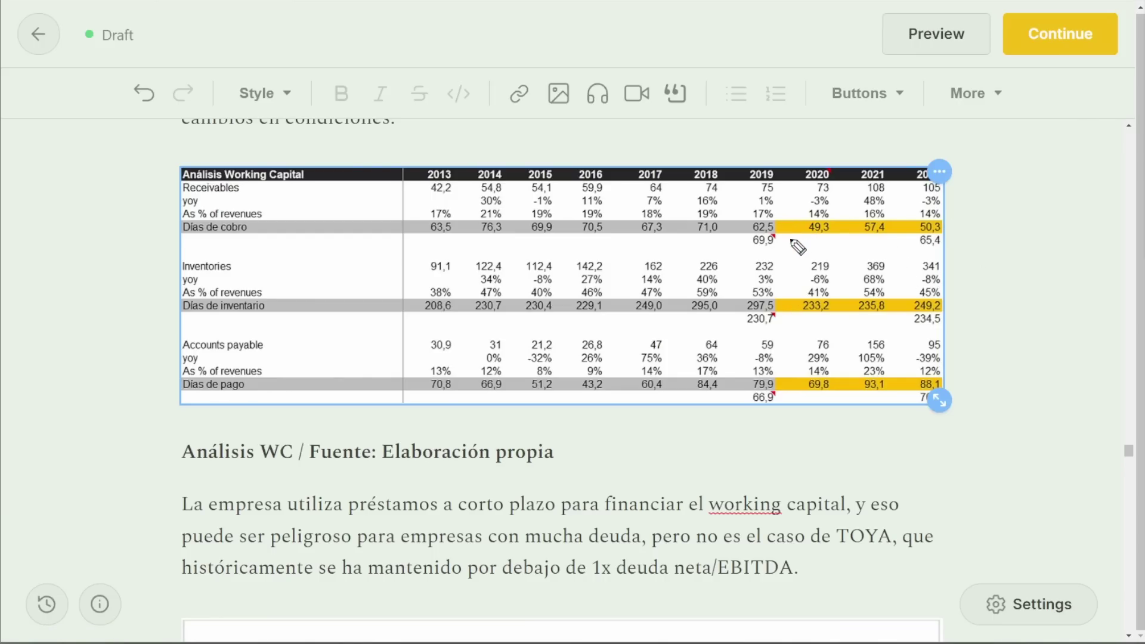
{"action": "mouse_move", "coordinate": [790, 239]}
{"action": "left_mouse_down"}
{"action": "mouse_move", "coordinate": [805, 263]}
{"action": "mouse_move", "coordinate": [814, 248]}
{"action": "mouse_move", "coordinate": [806, 266]}
{"action": "mouse_move", "coordinate": [748, 297]}
{"action": "mouse_move", "coordinate": [884, 298]}
{"action": "left_mouse_up"}
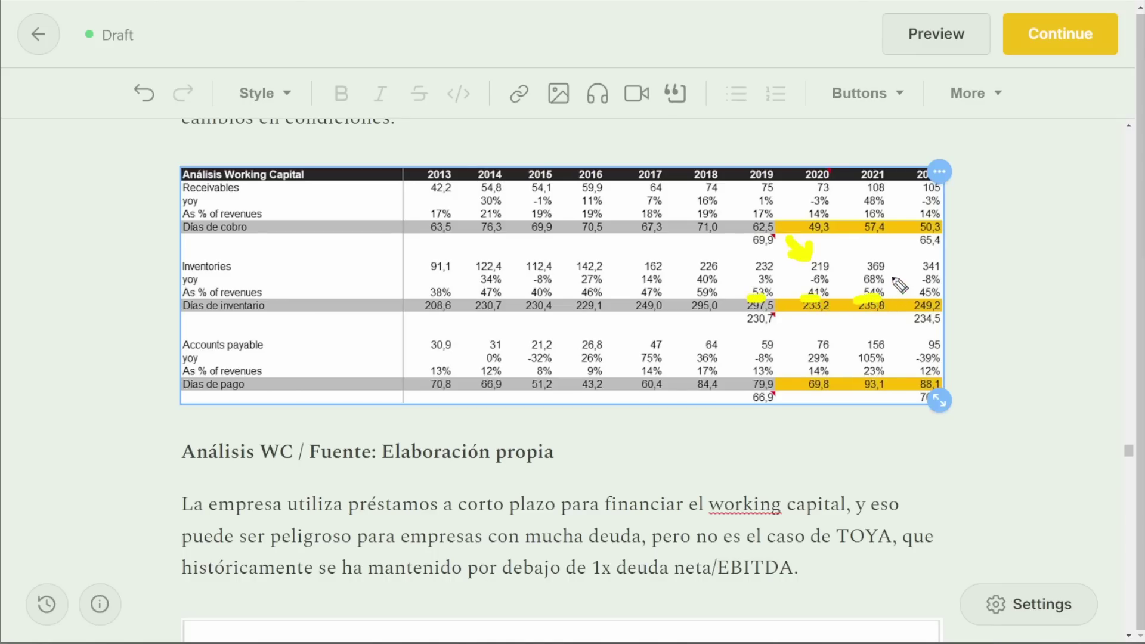
{"action": "mouse_move", "coordinate": [848, 235]}
{"action": "left_mouse_down"}
{"action": "mouse_move", "coordinate": [863, 260]}
{"action": "mouse_move", "coordinate": [869, 253]}
{"action": "left_mouse_up"}
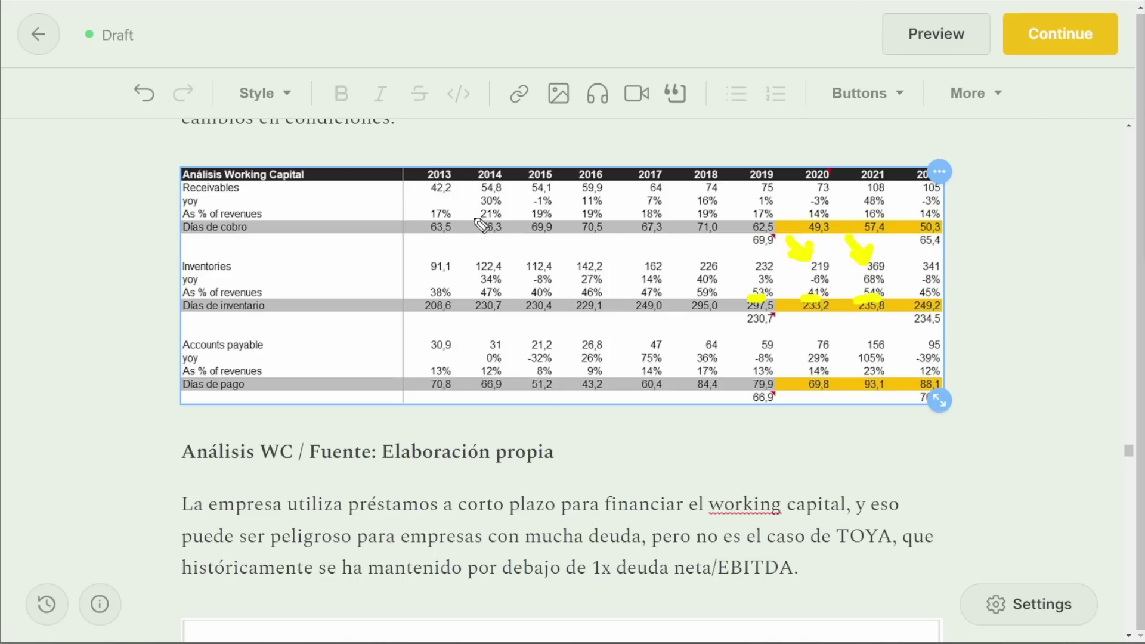
Step: Underline 2014 and 2015 receivables as % of revenues, draw an arrow at that row's 2022 end, and clear the annotations
{"action": "left_click_drag", "start_coordinate": [472, 217], "coordinate": [533, 216]}
{"action": "left_click_drag", "start_coordinate": [1047, 212], "coordinate": [971, 222]}
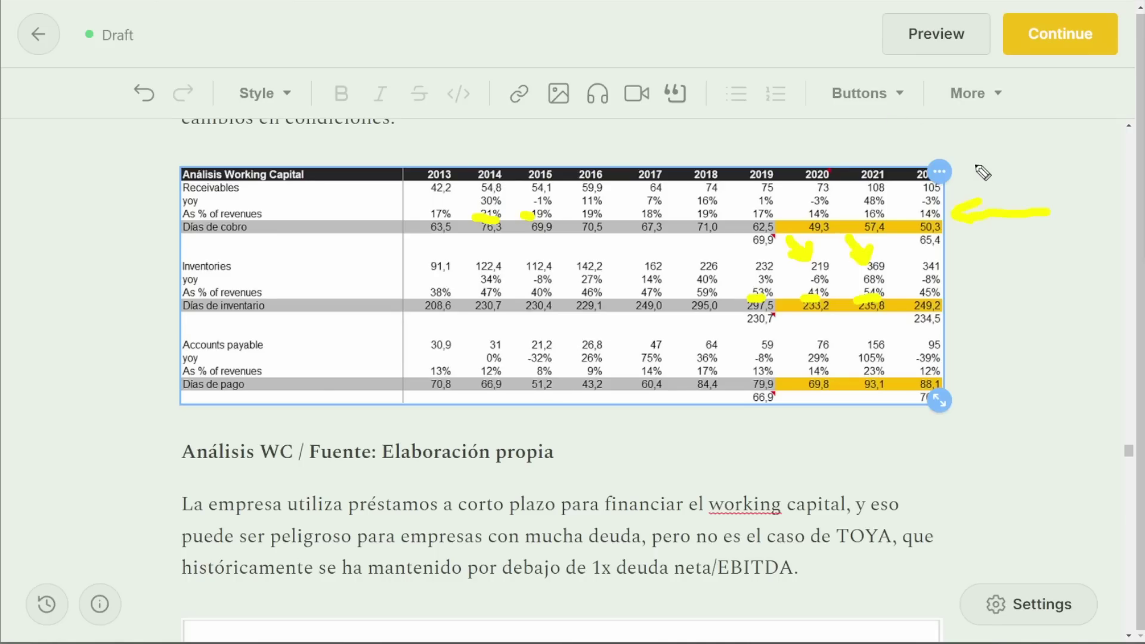
{"action": "key", "text": "Escape"}
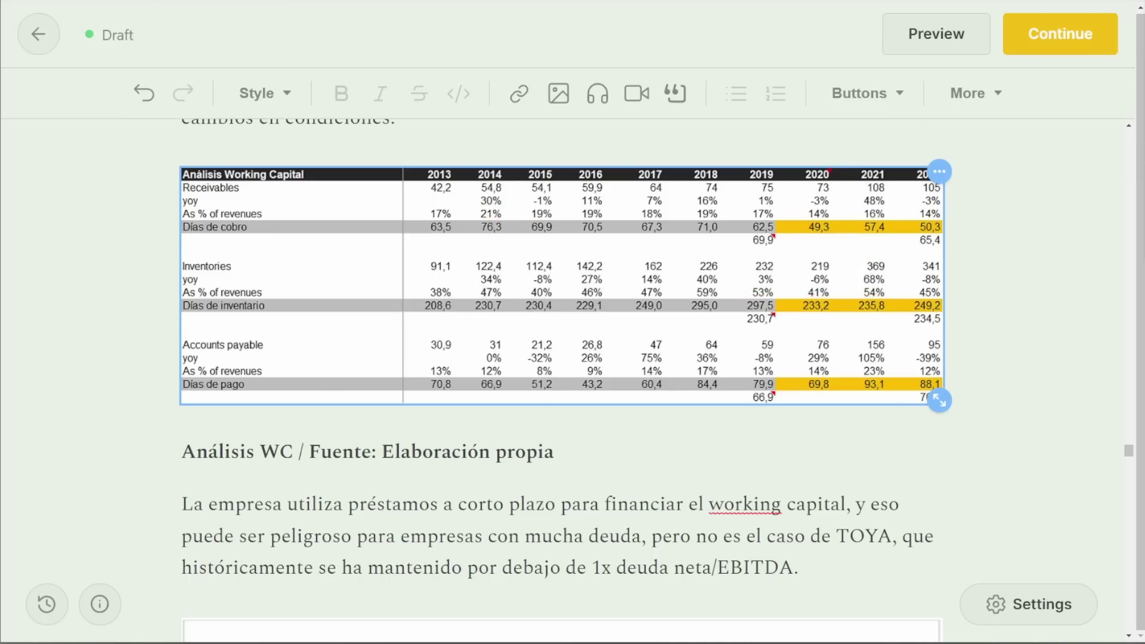
Step: Reread the paragraph on post-pandemic working capital changes and draw a line above the table's 2020 to 2022 columns
{"action": "scroll", "coordinate": [439, 288], "scroll_direction": "up", "scroll_amount": 5}
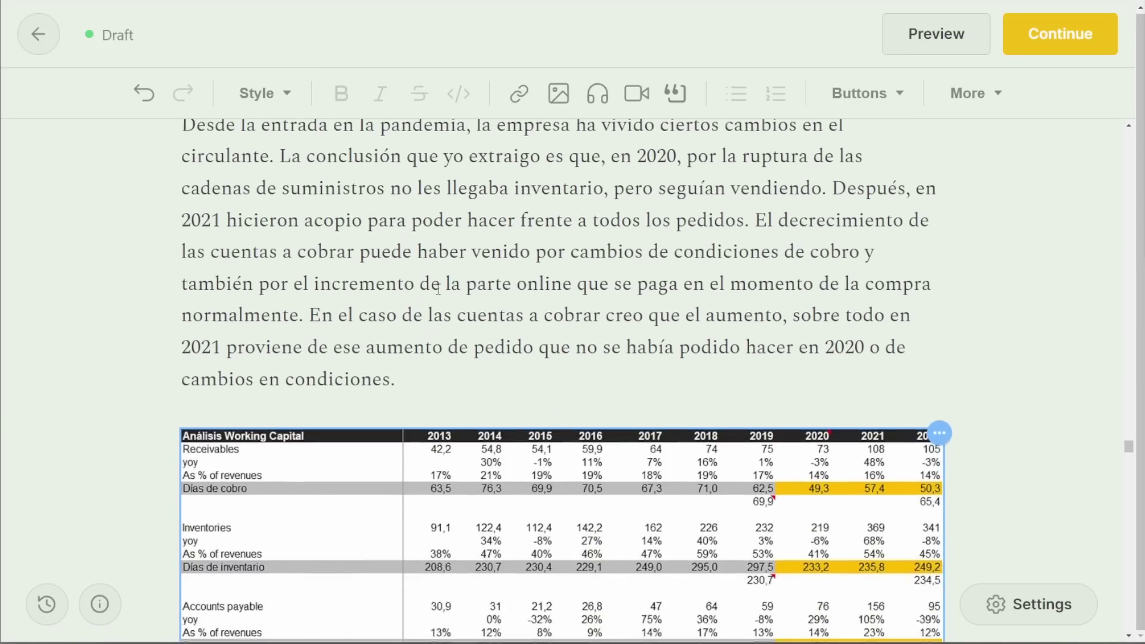
{"action": "scroll", "coordinate": [439, 288], "scroll_direction": "down", "scroll_amount": 5}
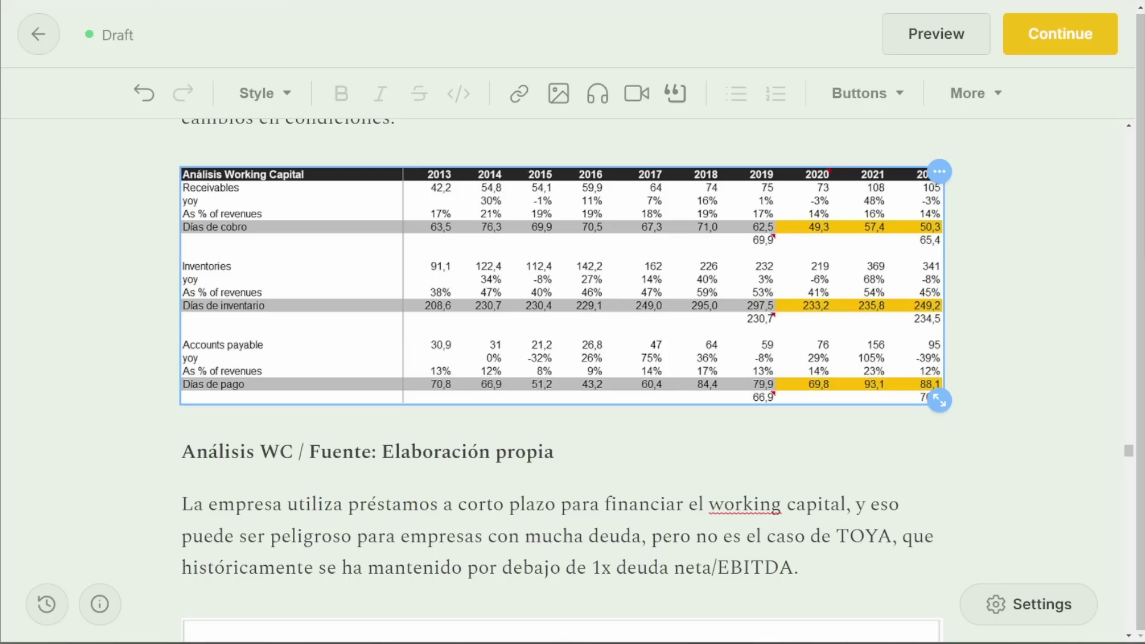
{"action": "left_click_drag", "start_coordinate": [778, 157], "coordinate": [926, 154]}
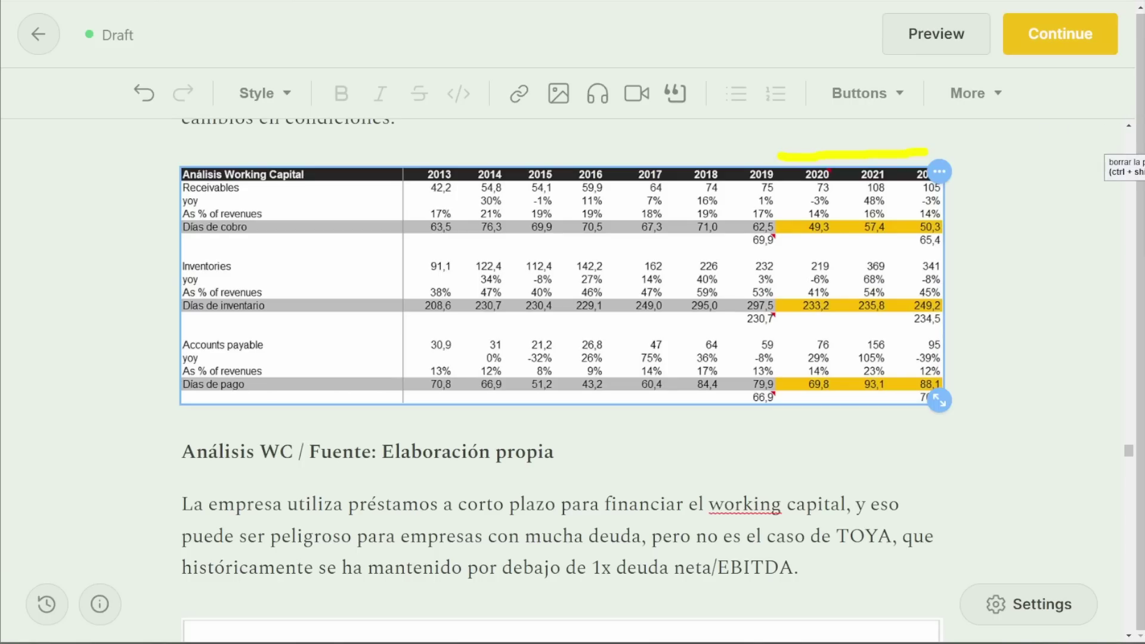
Step: Highlight in turn the passages on short-term loans financing working capital, the danger for indebted companies, and TOYA's debt below 1x net debt/EBITDA
{"action": "scroll", "coordinate": [486, 399], "scroll_direction": "down", "scroll_amount": 5}
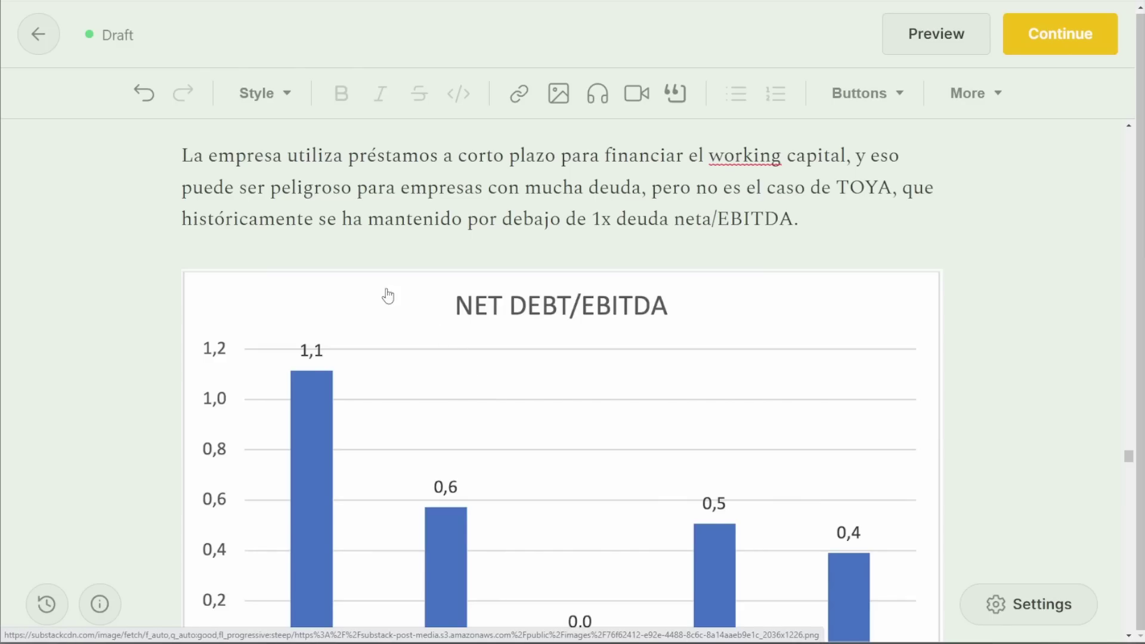
{"action": "left_click_drag", "start_coordinate": [283, 156], "coordinate": [849, 159]}
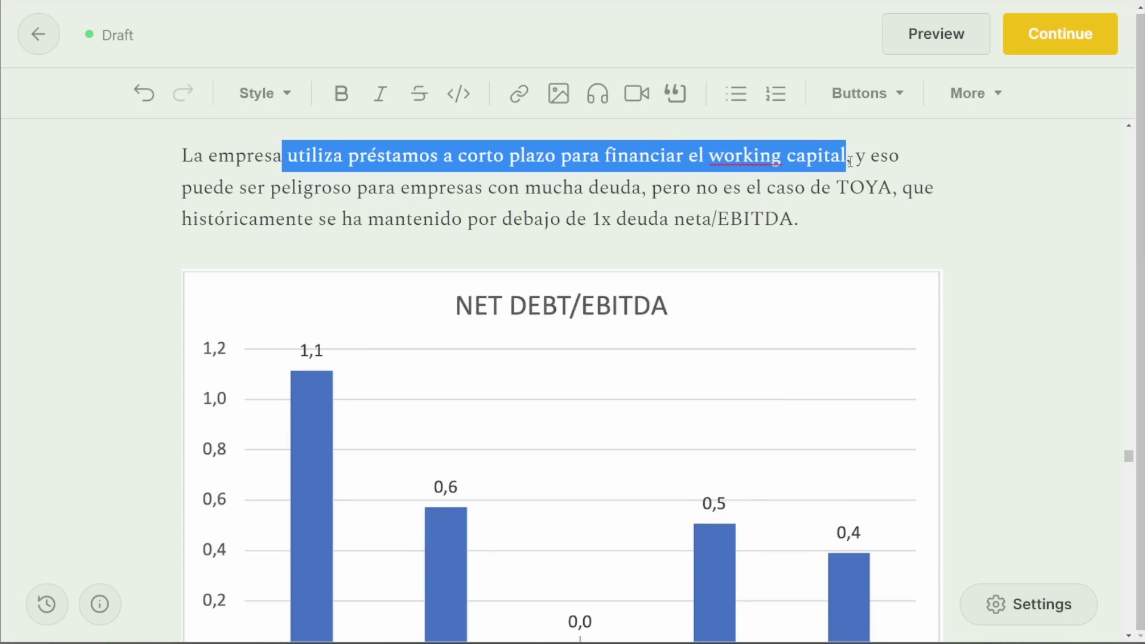
{"action": "left_click", "coordinate": [621, 188]}
{"action": "left_click_drag", "start_coordinate": [274, 189], "coordinate": [642, 193]}
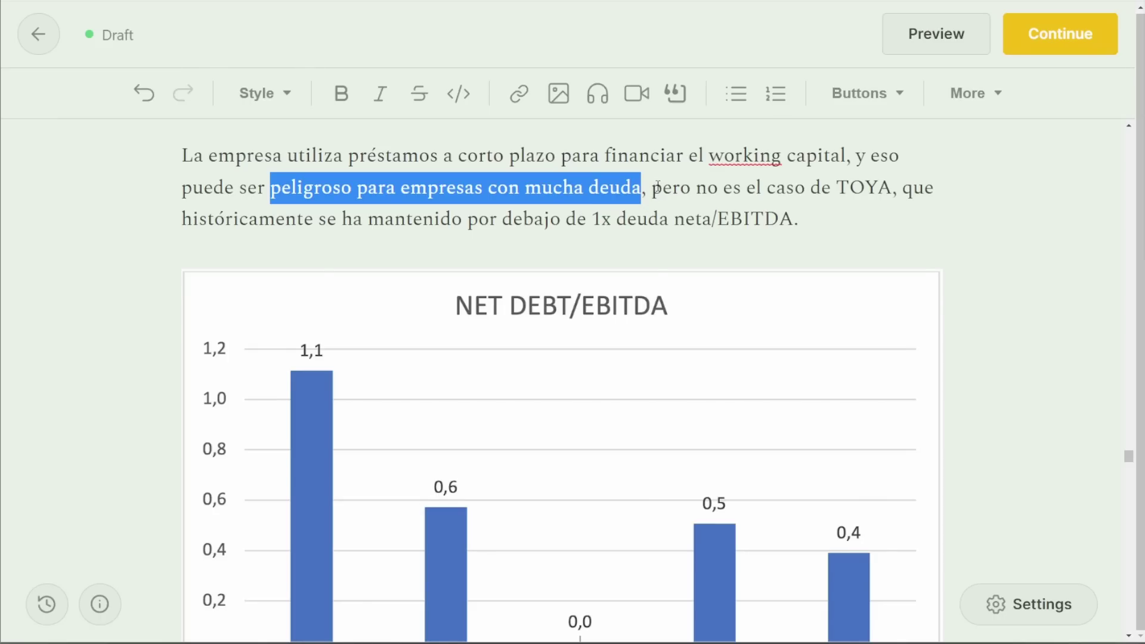
{"action": "left_click_drag", "start_coordinate": [652, 190], "coordinate": [889, 218]}
Step: Examine the NET DEBT/EBITDA chart for 2018 to 2022 and continue to the asset light paragraph below it
{"action": "scroll", "coordinate": [888, 216], "scroll_direction": "down", "scroll_amount": 5}
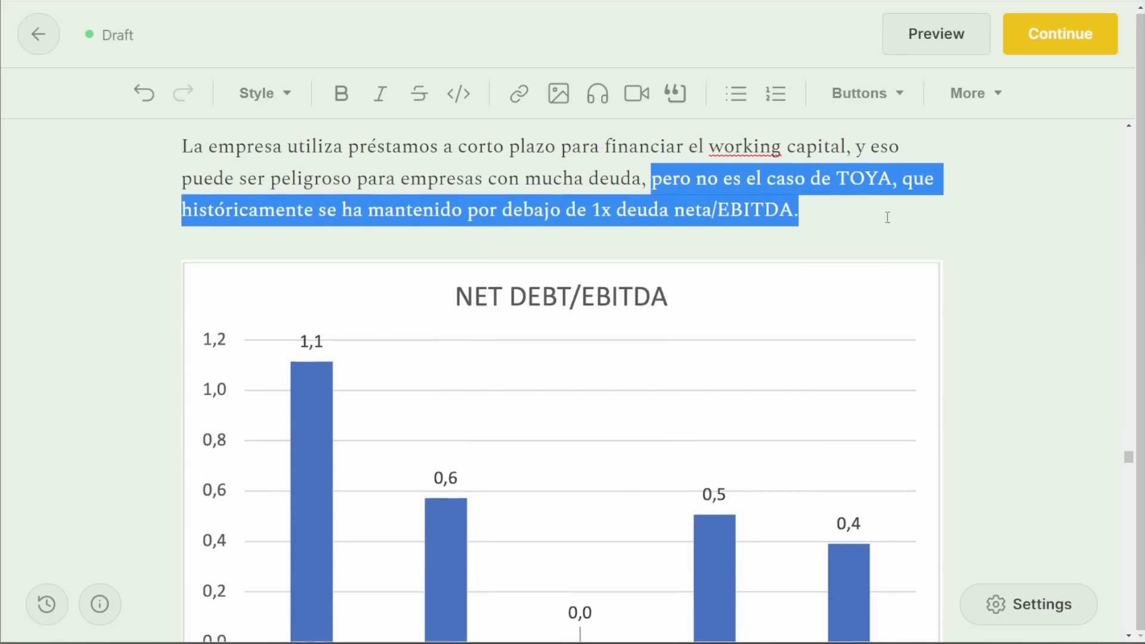
{"action": "scroll", "coordinate": [887, 225], "scroll_direction": "up", "scroll_amount": 2}
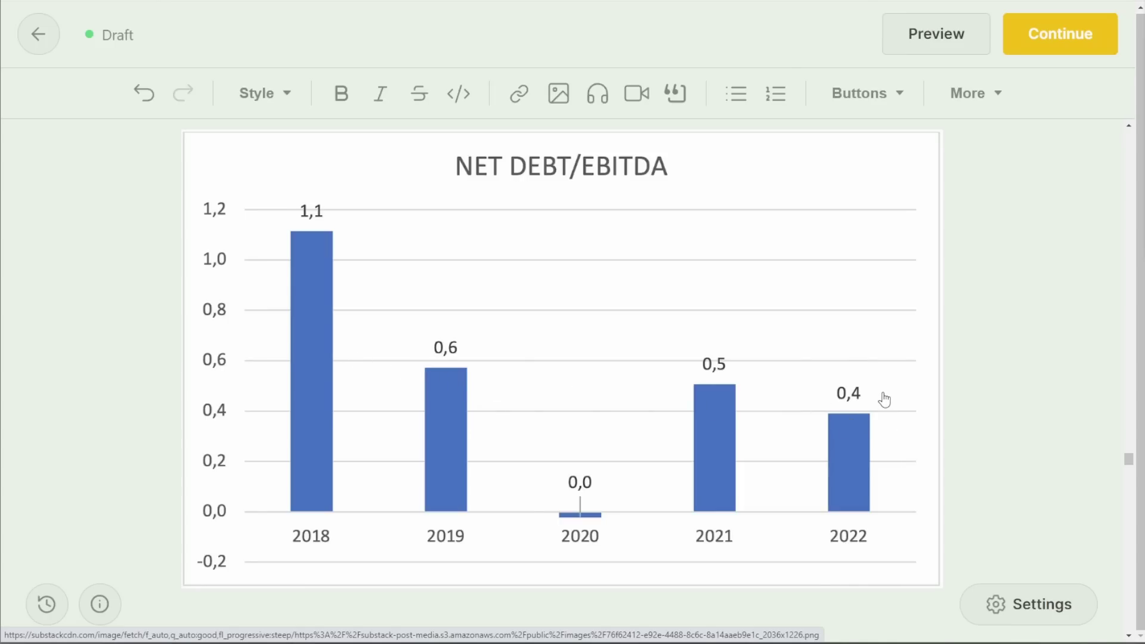
{"action": "scroll", "coordinate": [884, 403], "scroll_direction": "down", "scroll_amount": 3}
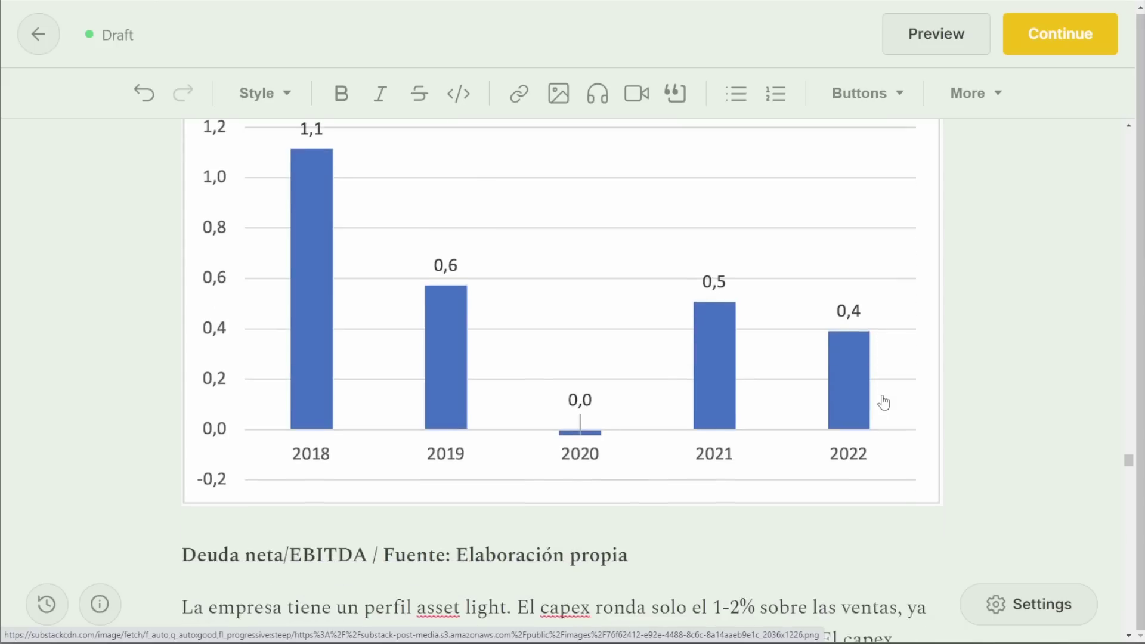
Step: Switch to the TOYA mind map and draw arrows at MODELO DE NEGOCIO, YATO, AMAZON, INDUSTRIA and CALIDAD Y DURABILIDAD
{"action": "scroll", "coordinate": [884, 403], "scroll_direction": "up", "scroll_amount": 3}
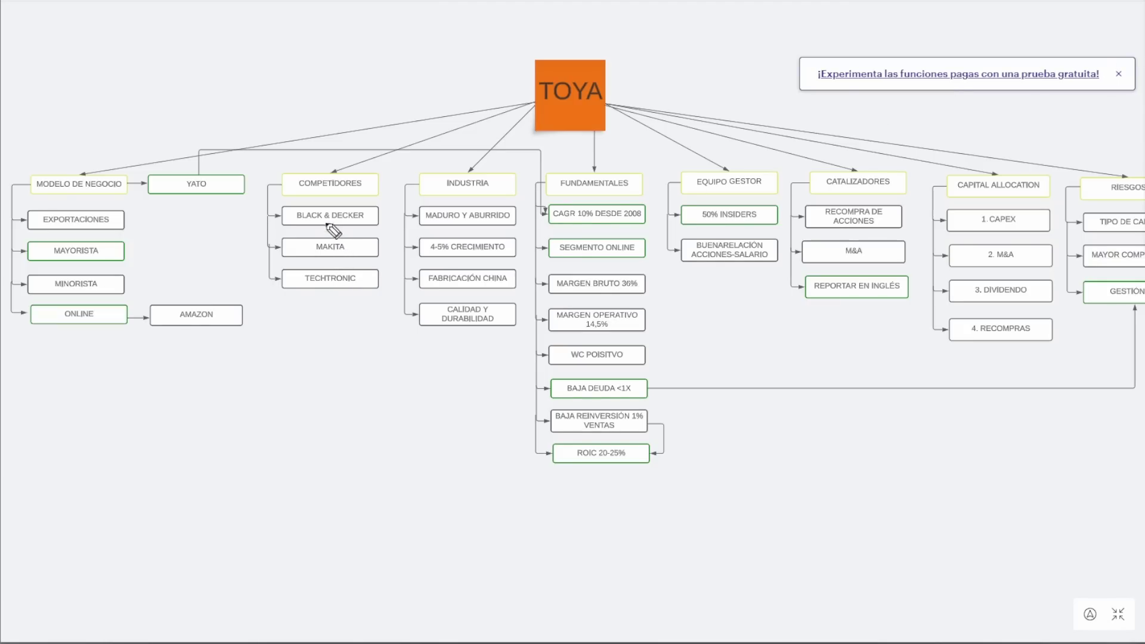
{"action": "left_click_drag", "start_coordinate": [138, 69], "coordinate": [106, 169]}
{"action": "mouse_move", "coordinate": [183, 226]}
{"action": "left_mouse_down"}
{"action": "mouse_move", "coordinate": [194, 197]}
{"action": "mouse_move", "coordinate": [204, 209]}
{"action": "left_mouse_up"}
{"action": "mouse_move", "coordinate": [187, 367]}
{"action": "left_mouse_down"}
{"action": "mouse_move", "coordinate": [190, 325]}
{"action": "mouse_move", "coordinate": [199, 339]}
{"action": "left_mouse_up"}
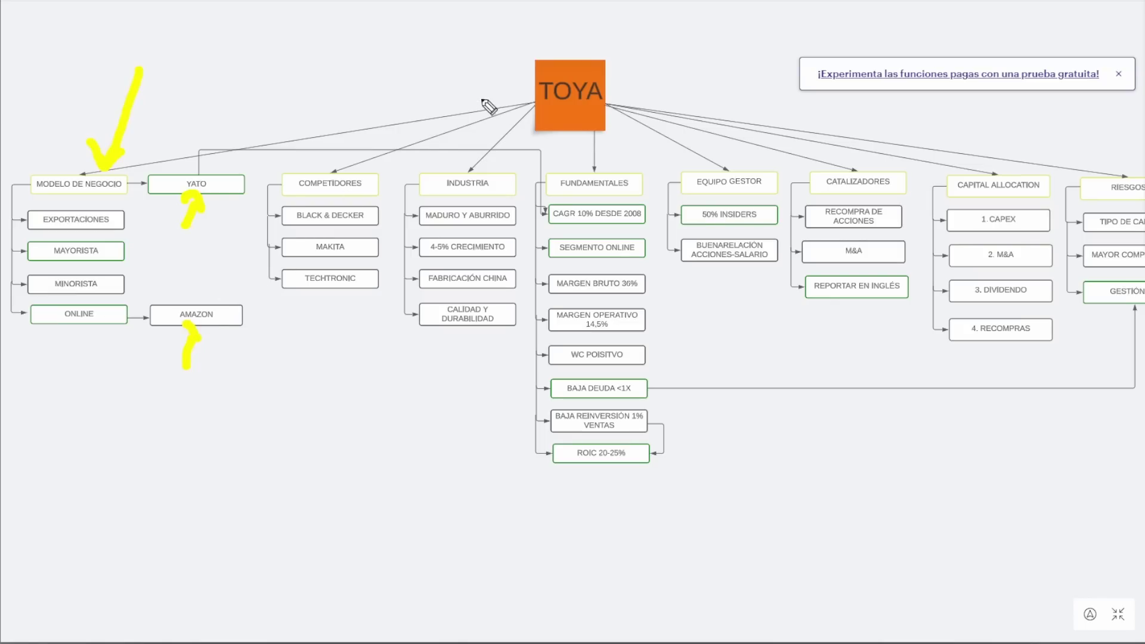
{"action": "left_click_drag", "start_coordinate": [468, 80], "coordinate": [469, 184]}
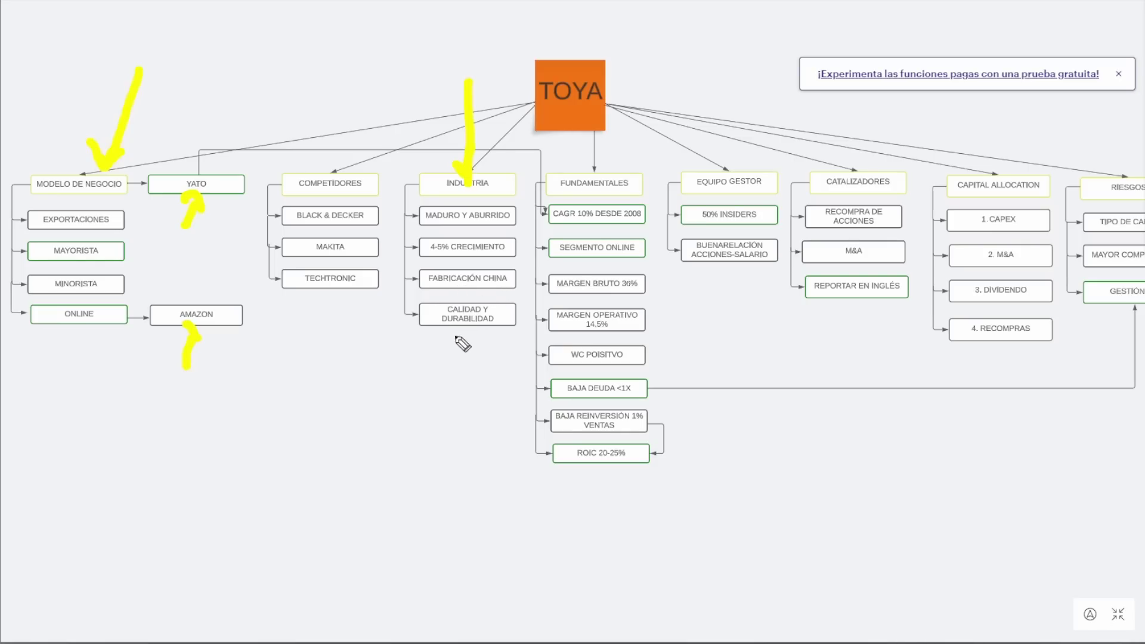
{"action": "mouse_move", "coordinate": [432, 398]}
{"action": "left_mouse_down"}
{"action": "mouse_move", "coordinate": [456, 345]}
{"action": "mouse_move", "coordinate": [421, 352]}
{"action": "left_mouse_up"}
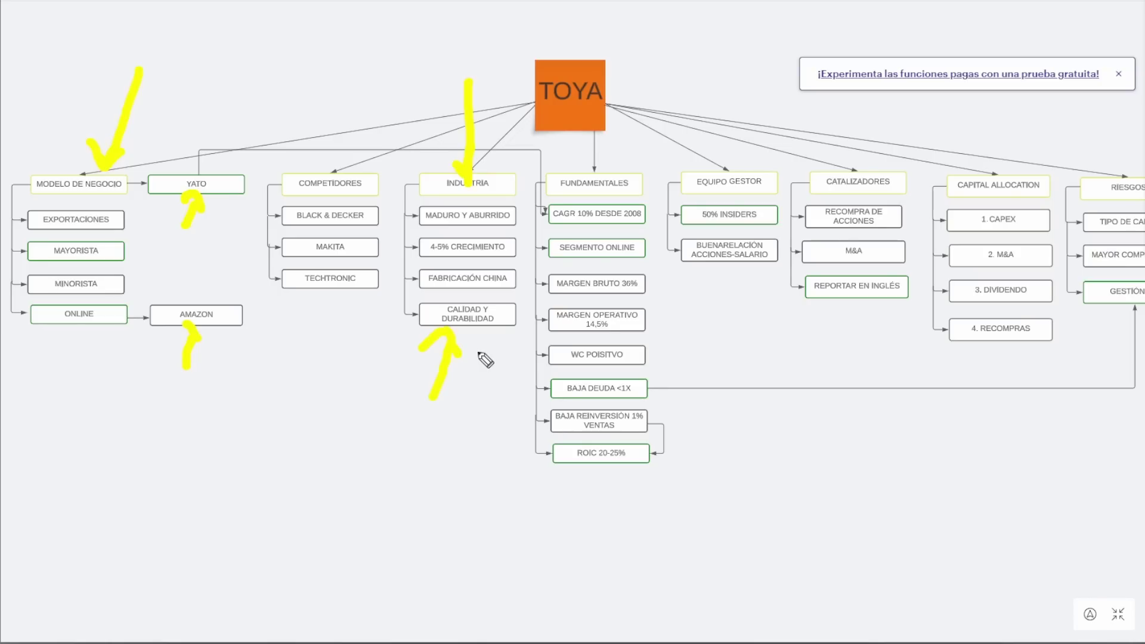
Step: Draw arrows at FUNDAMENTALES, the WC, BAJA DEUDA, BAJA REINVERSIÓN and ROIC boxes, plus one linking BAJA REINVERSIÓN to ROIC, and clear the annotations
{"action": "mouse_move", "coordinate": [652, 67]}
{"action": "left_mouse_down"}
{"action": "mouse_move", "coordinate": [651, 146]}
{"action": "mouse_move", "coordinate": [631, 167]}
{"action": "left_mouse_up"}
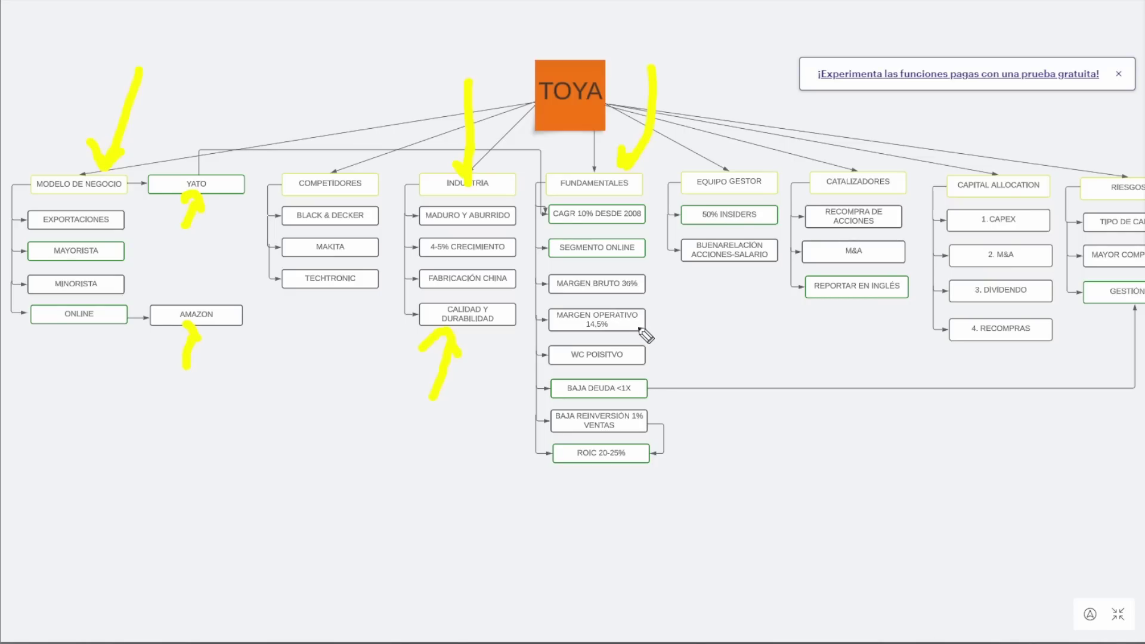
{"action": "mouse_move", "coordinate": [720, 324]}
{"action": "left_mouse_down"}
{"action": "mouse_move", "coordinate": [689, 350]}
{"action": "mouse_move", "coordinate": [660, 340]}
{"action": "mouse_move", "coordinate": [670, 396]}
{"action": "left_mouse_up"}
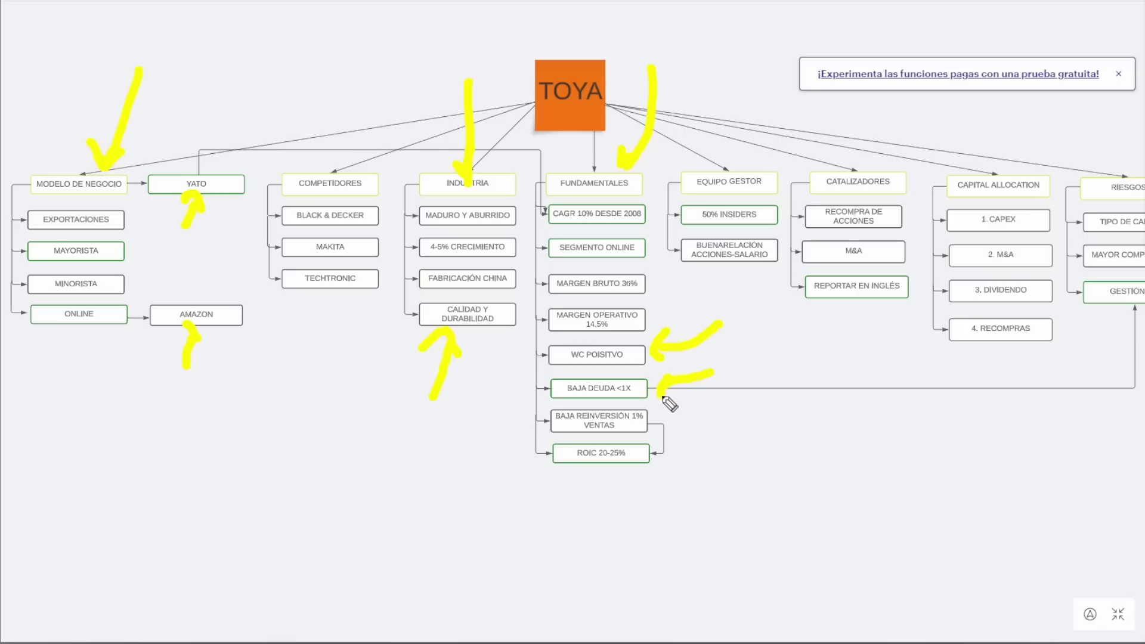
{"action": "mouse_move", "coordinate": [724, 419]}
{"action": "left_mouse_down"}
{"action": "mouse_move", "coordinate": [674, 420]}
{"action": "mouse_move", "coordinate": [680, 401]}
{"action": "left_mouse_up"}
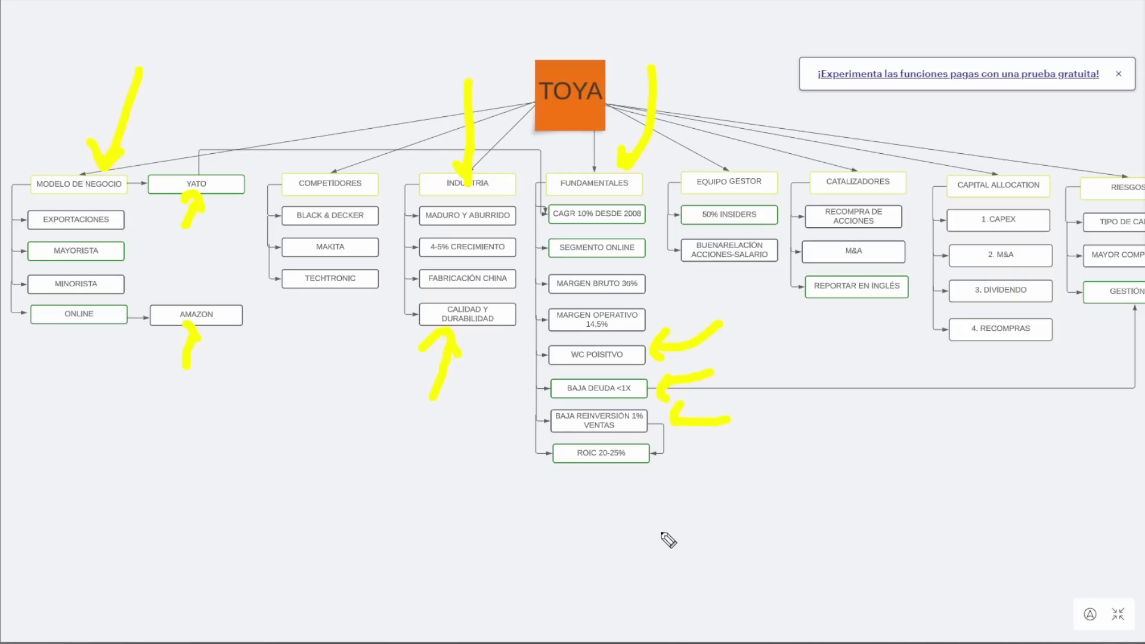
{"action": "left_click_drag", "start_coordinate": [660, 532], "coordinate": [621, 467]}
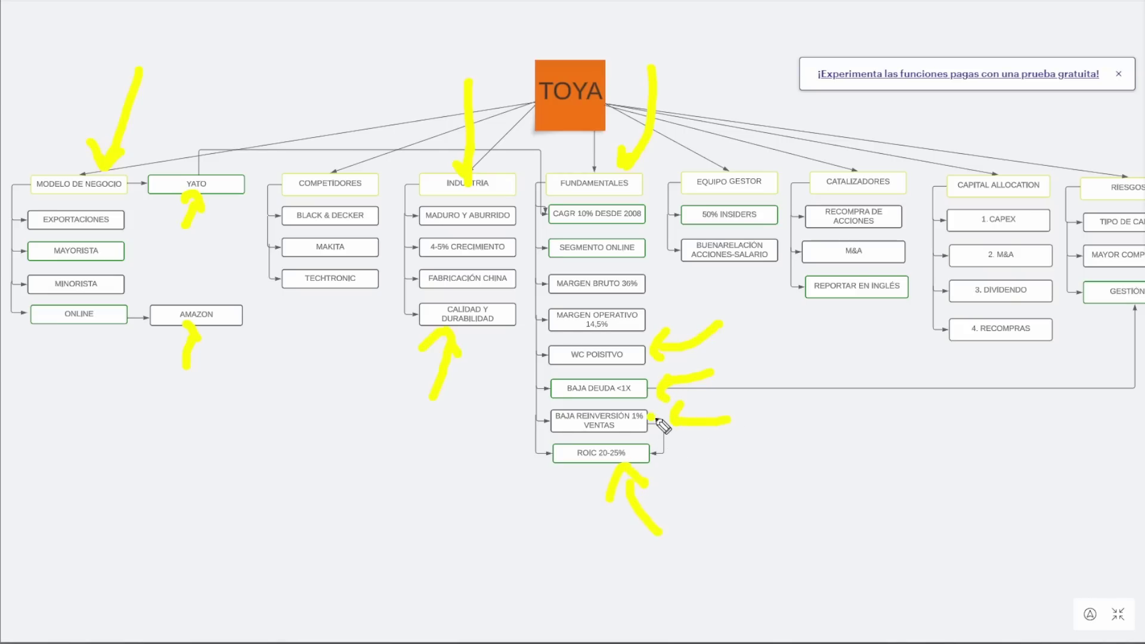
{"action": "left_click_drag", "start_coordinate": [650, 415], "coordinate": [660, 465]}
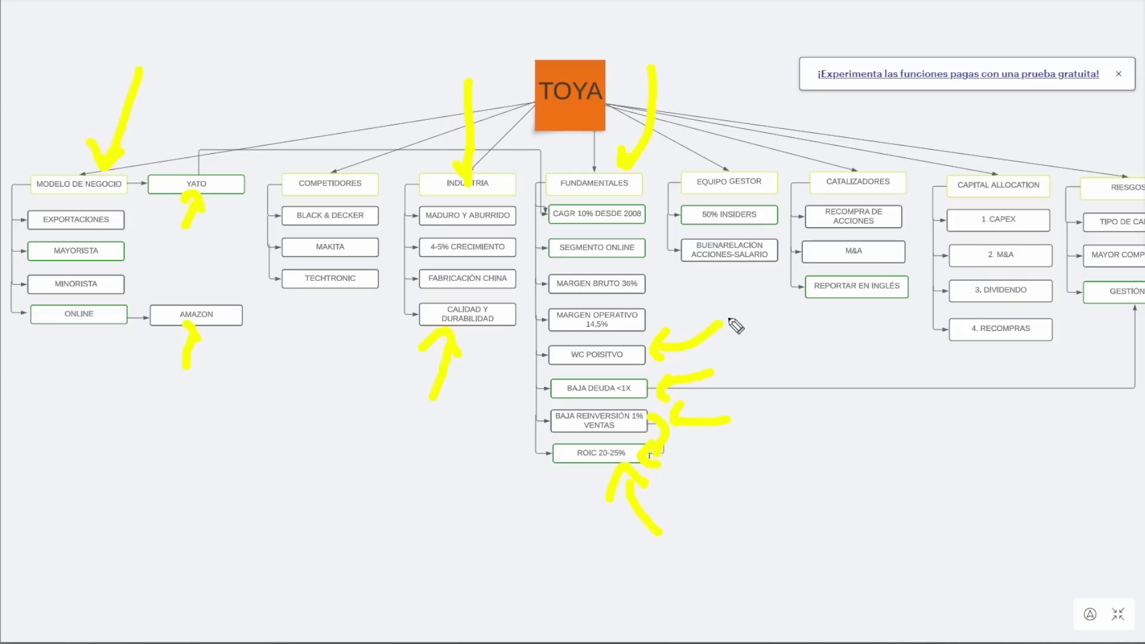
{"action": "key", "text": "Escape"}
Step: Draw an arrow at CAPITAL ALLOCATION in the mind map, and highlight the article's mention of the current 5% dividend
{"action": "scroll", "coordinate": [1031, 445], "scroll_direction": "right", "scroll_amount": 1}
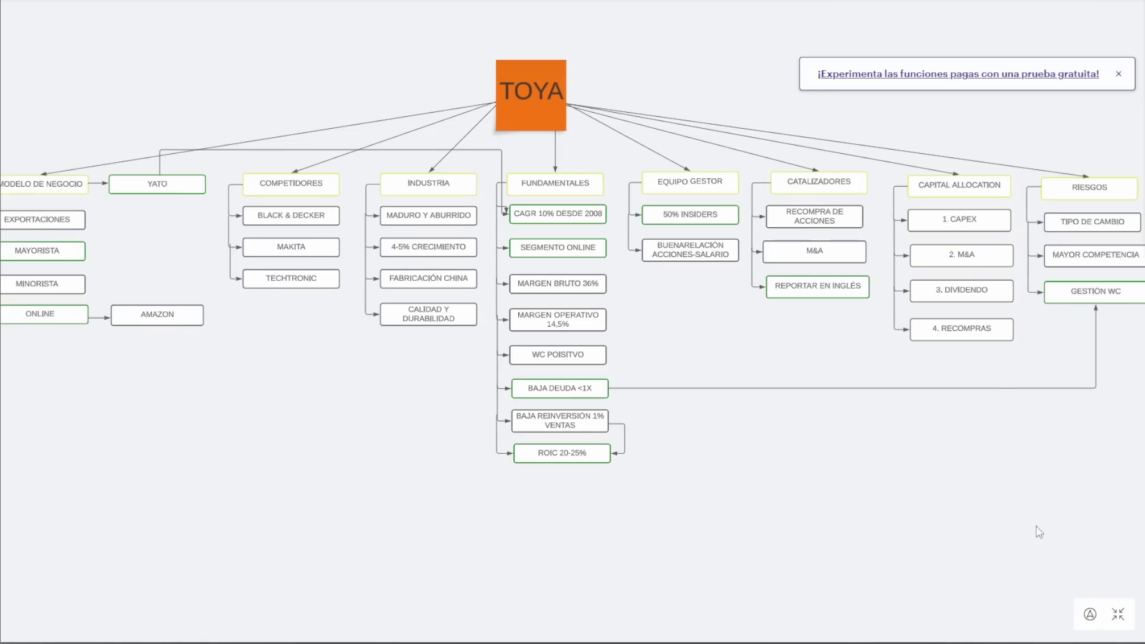
{"action": "left_click_drag", "start_coordinate": [905, 106], "coordinate": [929, 160]}
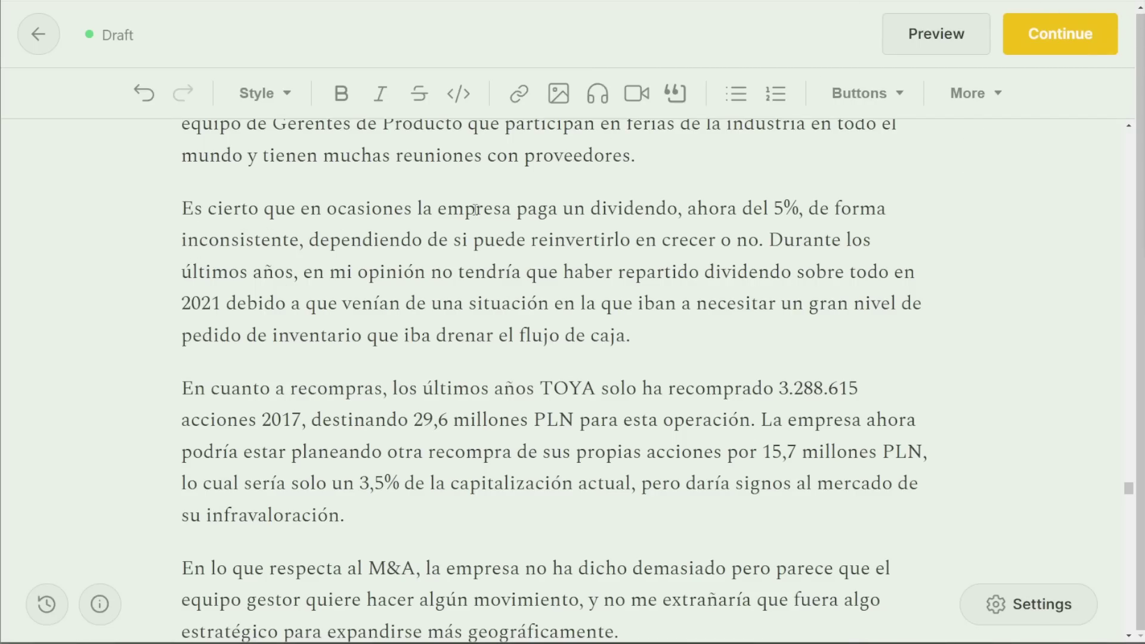
{"action": "left_click_drag", "start_coordinate": [693, 207], "coordinate": [785, 207]}
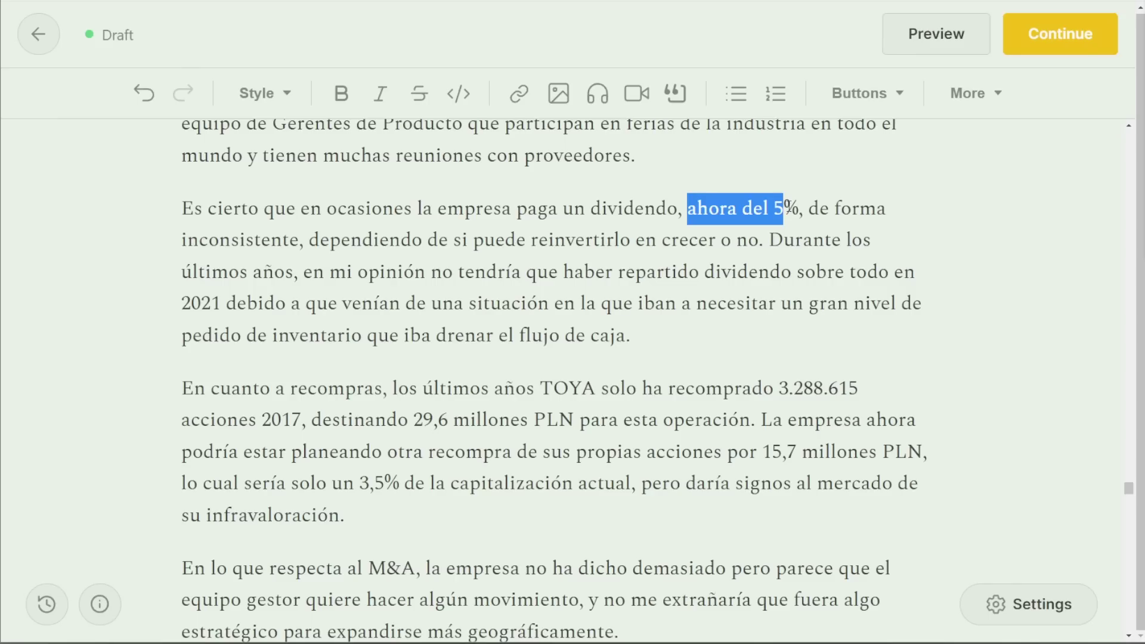
{"action": "left_click", "coordinate": [171, 236]}
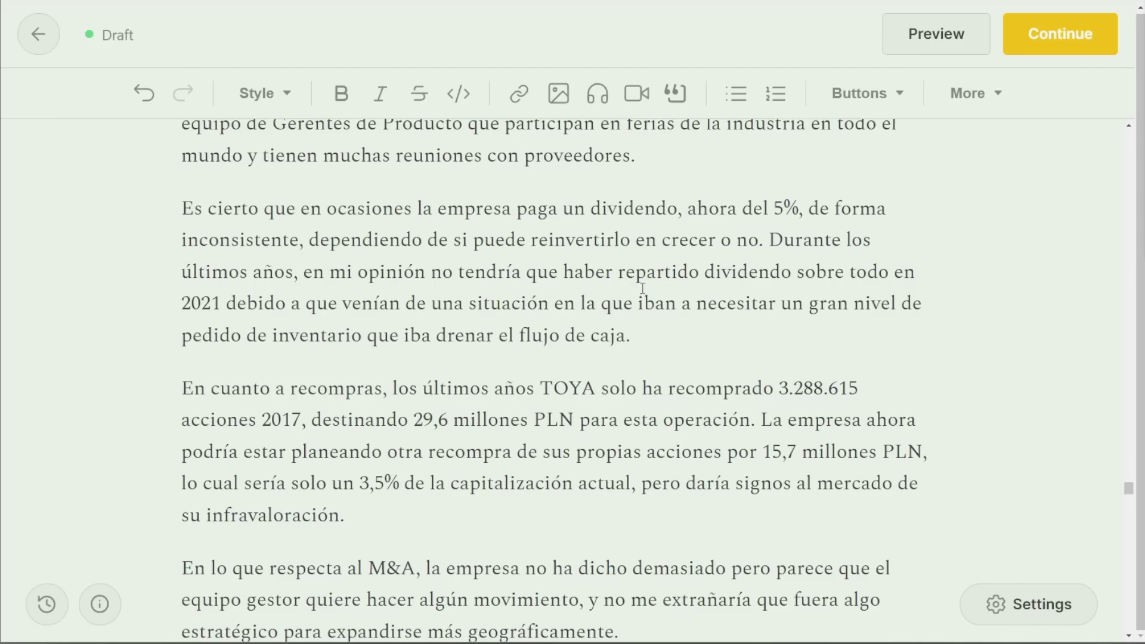
Step: Draw marks above the 2014, 2016, 2018, 2020 and 2021 dividend bars in the dividends and buybacks chart
{"action": "scroll", "coordinate": [644, 287], "scroll_direction": "down", "scroll_amount": 9}
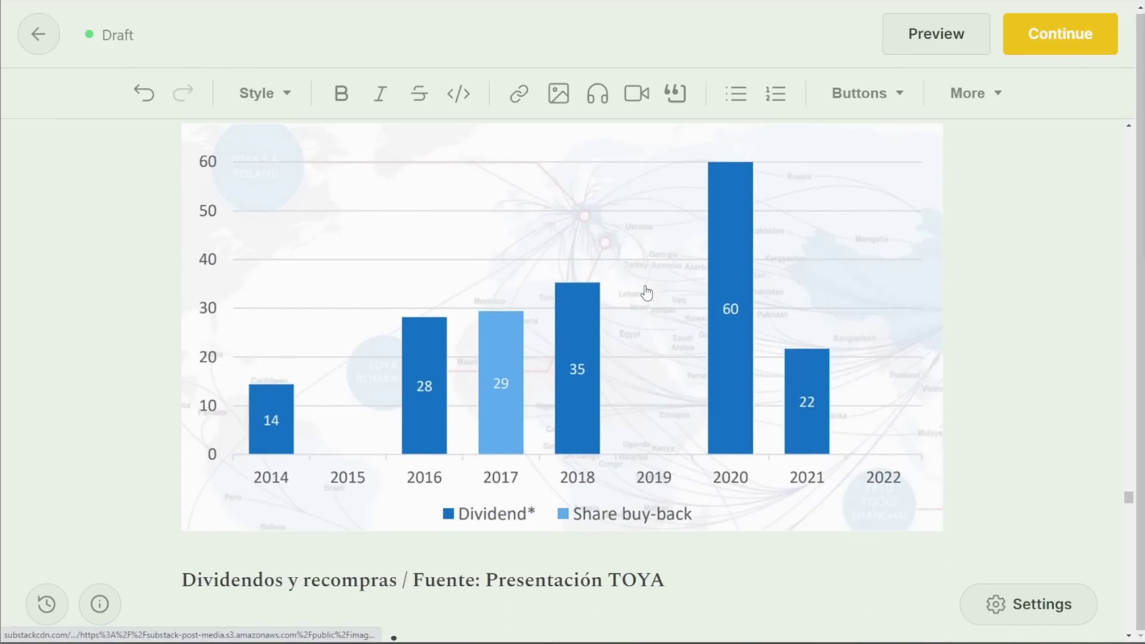
{"action": "scroll", "coordinate": [646, 292], "scroll_direction": "up", "scroll_amount": 1}
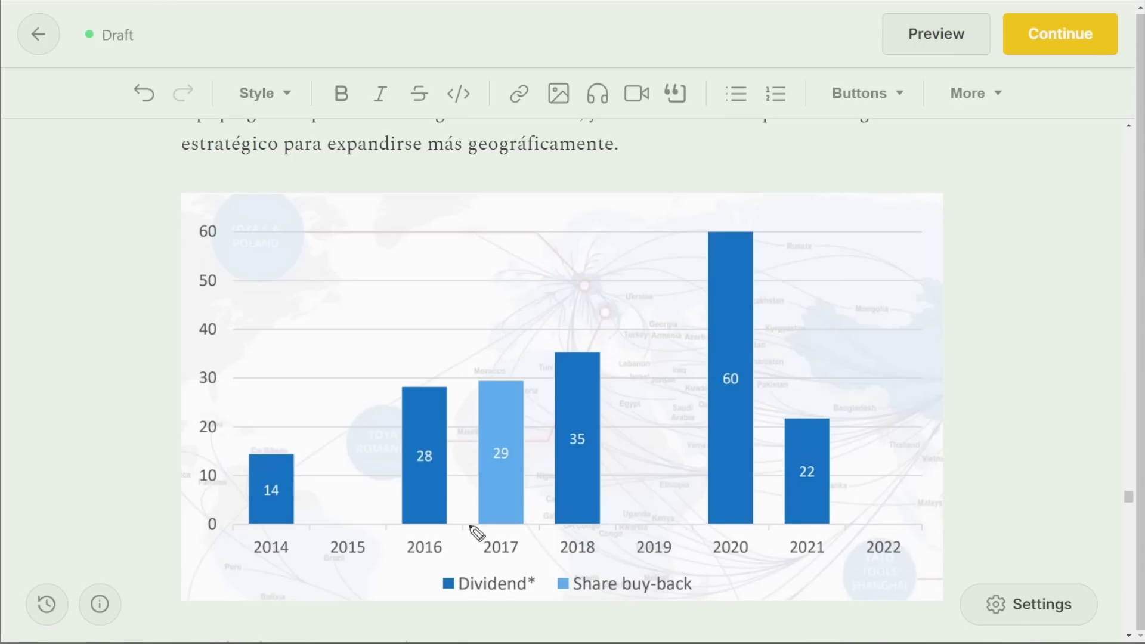
{"action": "left_click_drag", "start_coordinate": [409, 253], "coordinate": [431, 359]}
{"action": "left_click_drag", "start_coordinate": [573, 253], "coordinate": [584, 315]}
{"action": "left_click_drag", "start_coordinate": [728, 198], "coordinate": [731, 219]}
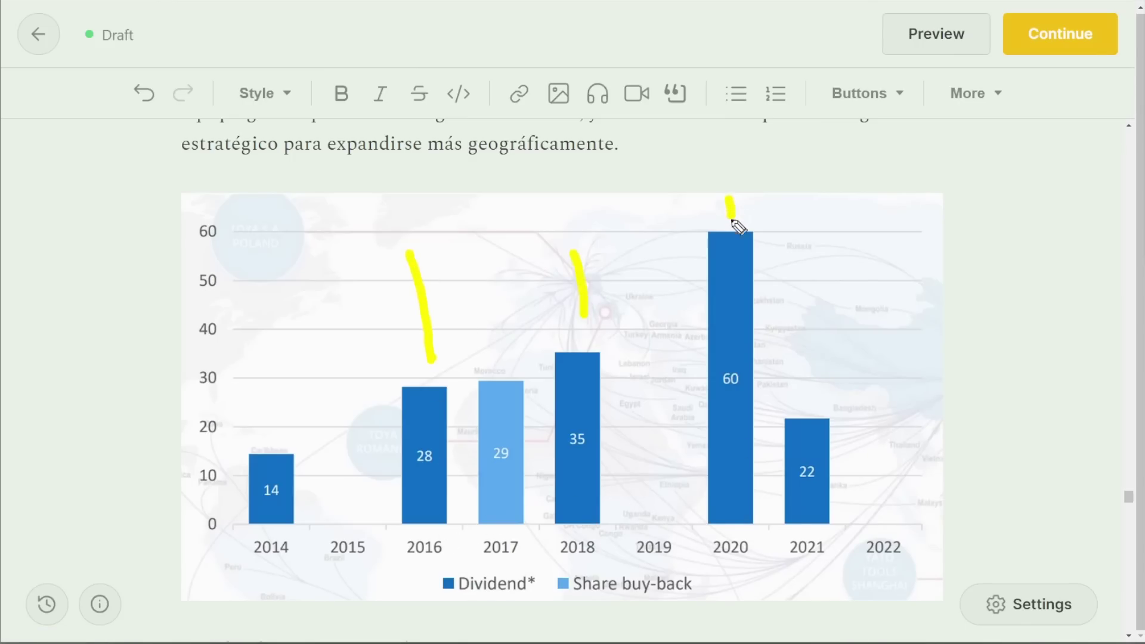
{"action": "left_click_drag", "start_coordinate": [820, 325], "coordinate": [828, 409]}
{"action": "left_click_drag", "start_coordinate": [269, 363], "coordinate": [281, 421]}
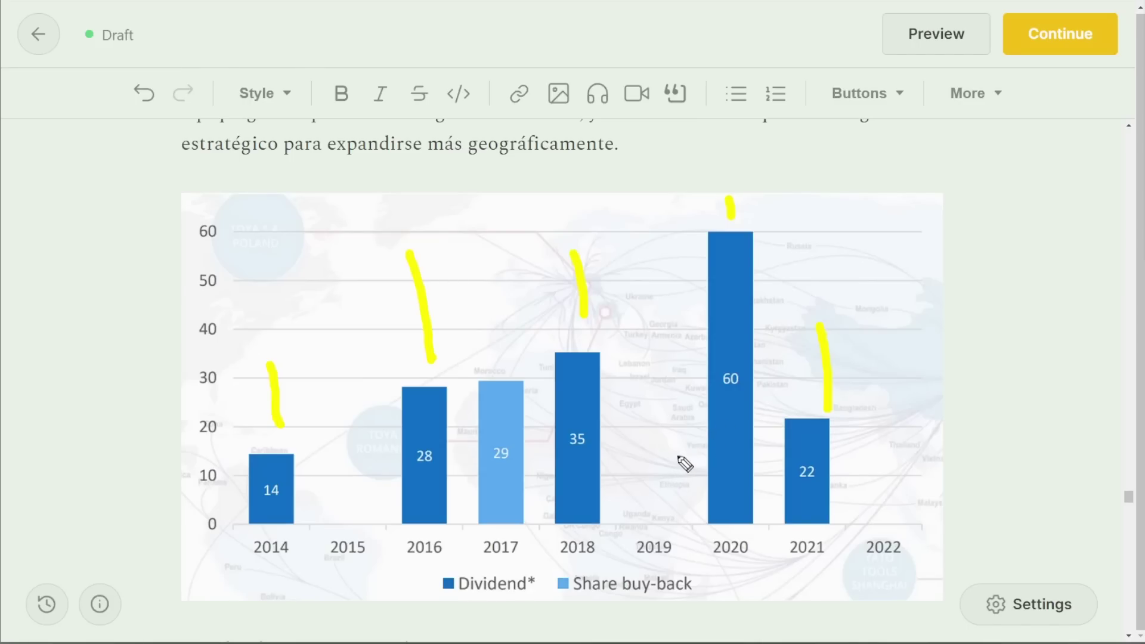
Step: Circle the marks above 2020 and 2021, point an arrow at the 2017 buyback bar, underline 2017, and clear the annotations
{"action": "mouse_move", "coordinate": [714, 227]}
{"action": "left_mouse_down"}
{"action": "mouse_move", "coordinate": [749, 195]}
{"action": "mouse_move", "coordinate": [701, 209]}
{"action": "left_mouse_up"}
{"action": "mouse_move", "coordinate": [791, 413]}
{"action": "left_mouse_down"}
{"action": "mouse_move", "coordinate": [816, 329]}
{"action": "mouse_move", "coordinate": [799, 404]}
{"action": "left_mouse_up"}
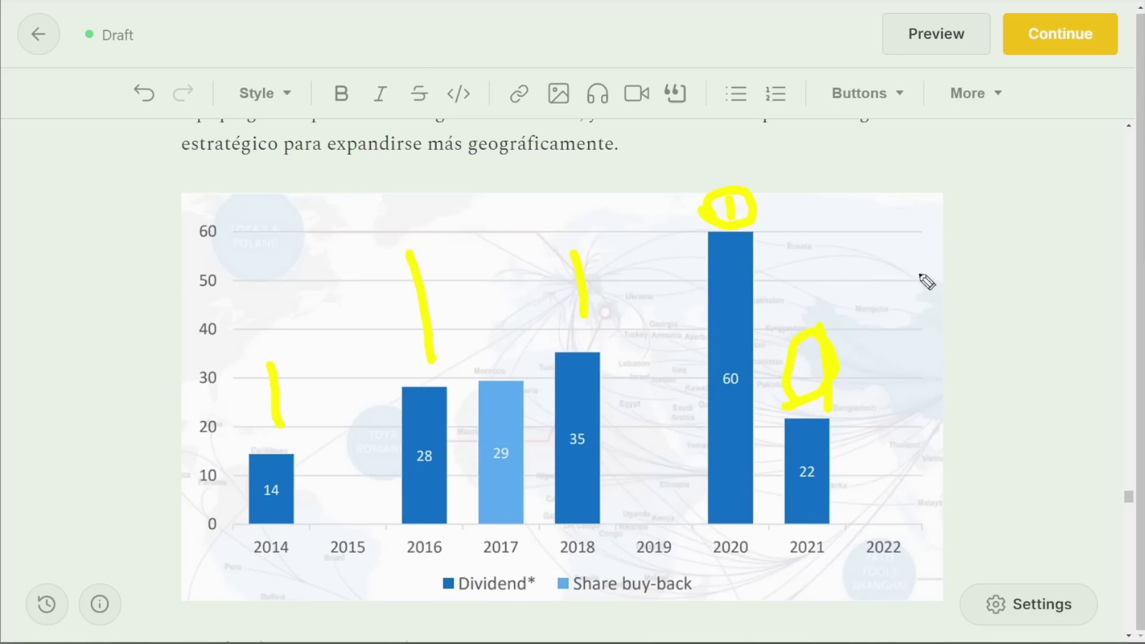
{"action": "mouse_move", "coordinate": [500, 217]}
{"action": "left_mouse_down"}
{"action": "mouse_move", "coordinate": [507, 345]}
{"action": "mouse_move", "coordinate": [527, 331]}
{"action": "left_mouse_up"}
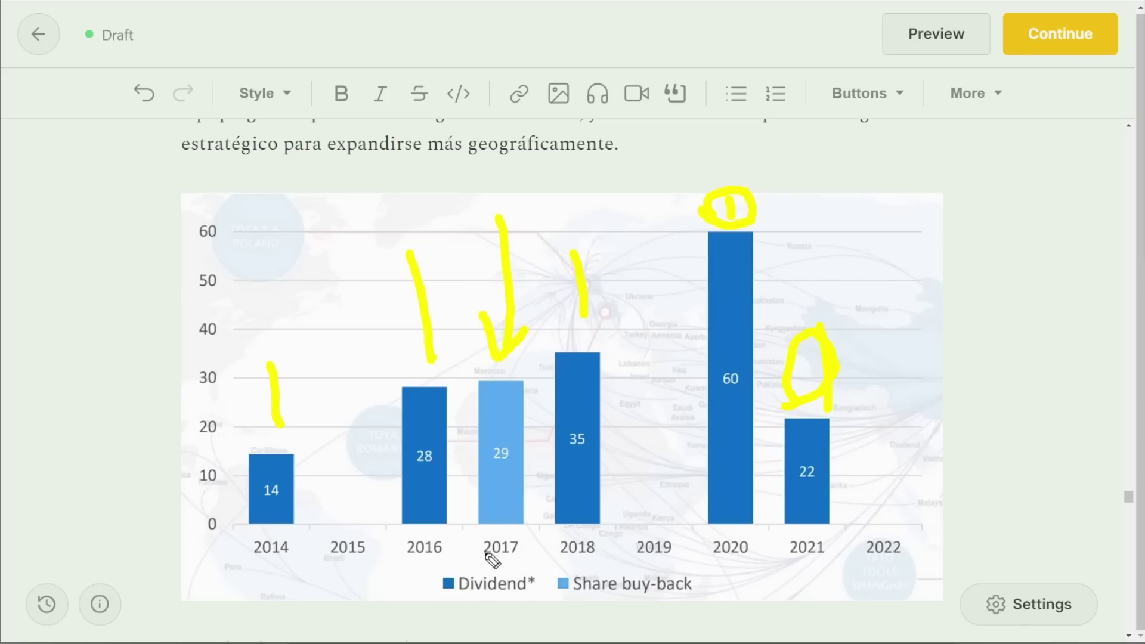
{"action": "left_click_drag", "start_coordinate": [476, 559], "coordinate": [517, 561]}
{"action": "key", "text": "Escape"}
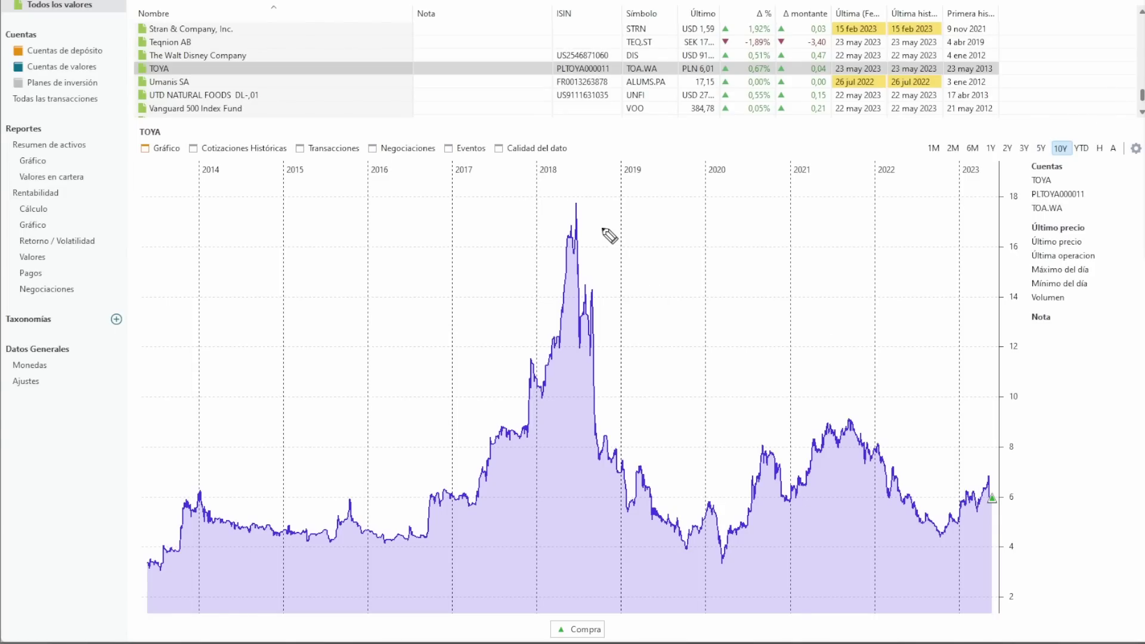
Step: Switch to TOYA's ten-year price chart, draw an arrow along the fall from the 2018 peak, and clear the annotations
{"action": "mouse_move", "coordinate": [593, 218]}
{"action": "left_mouse_down"}
{"action": "mouse_move", "coordinate": [667, 479]}
{"action": "mouse_move", "coordinate": [686, 458]}
{"action": "left_mouse_up"}
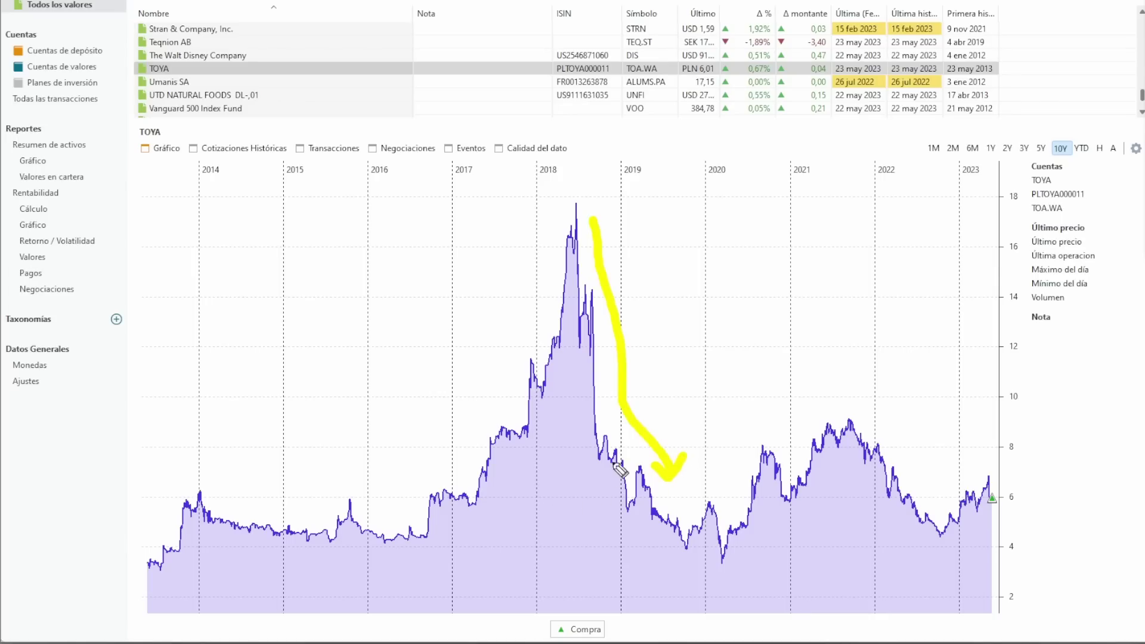
{"action": "mouse_move", "coordinate": [577, 497]}
{"action": "left_mouse_down"}
{"action": "mouse_move", "coordinate": [599, 520]}
{"action": "mouse_move", "coordinate": [741, 528]}
{"action": "mouse_move", "coordinate": [710, 481]}
{"action": "mouse_move", "coordinate": [574, 494]}
{"action": "left_mouse_up"}
{"action": "key", "text": "Escape"}
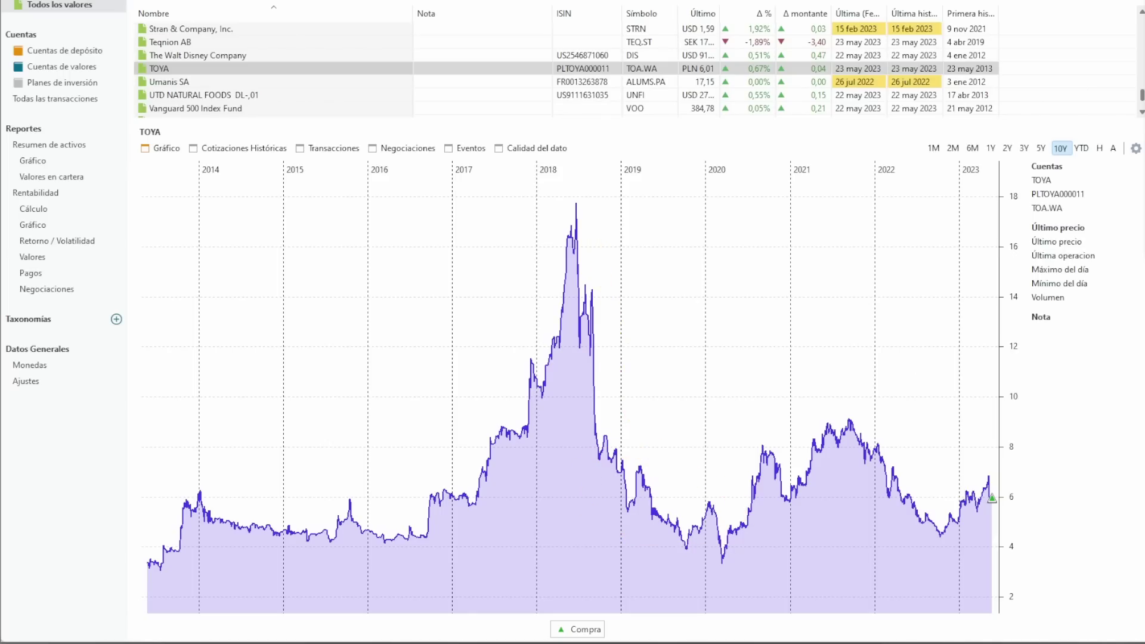
Step: Return to the TOYA article draft and highlight the possible 15,7 million PLN buyback and its 3,5% share of capitalization
{"action": "mouse_move", "coordinate": [935, 637]}
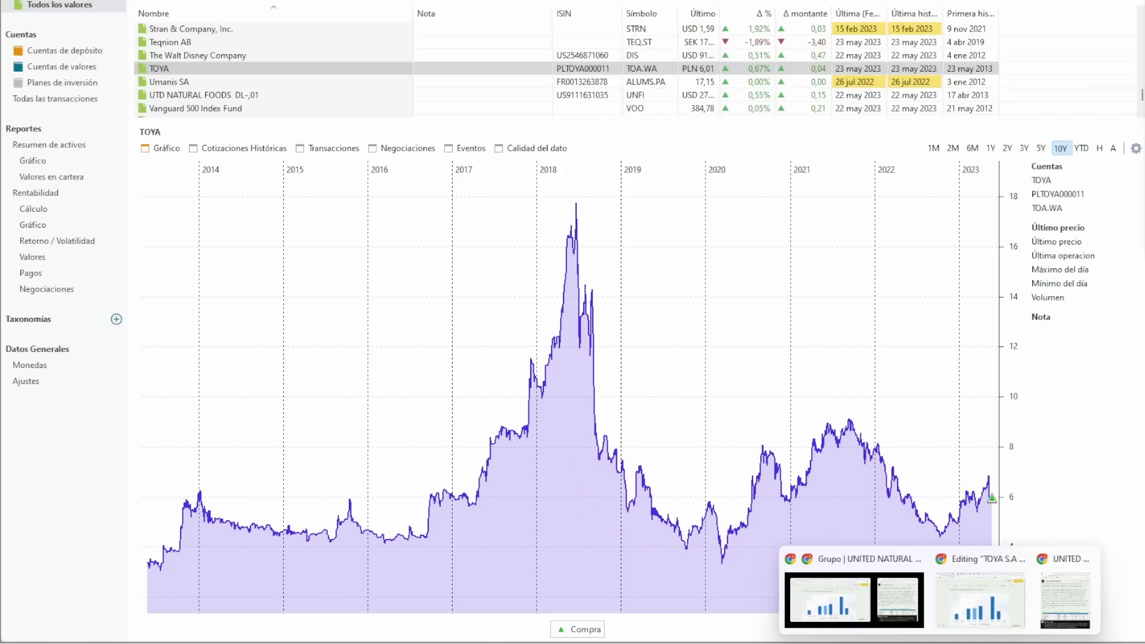
{"action": "left_click", "coordinate": [900, 613]}
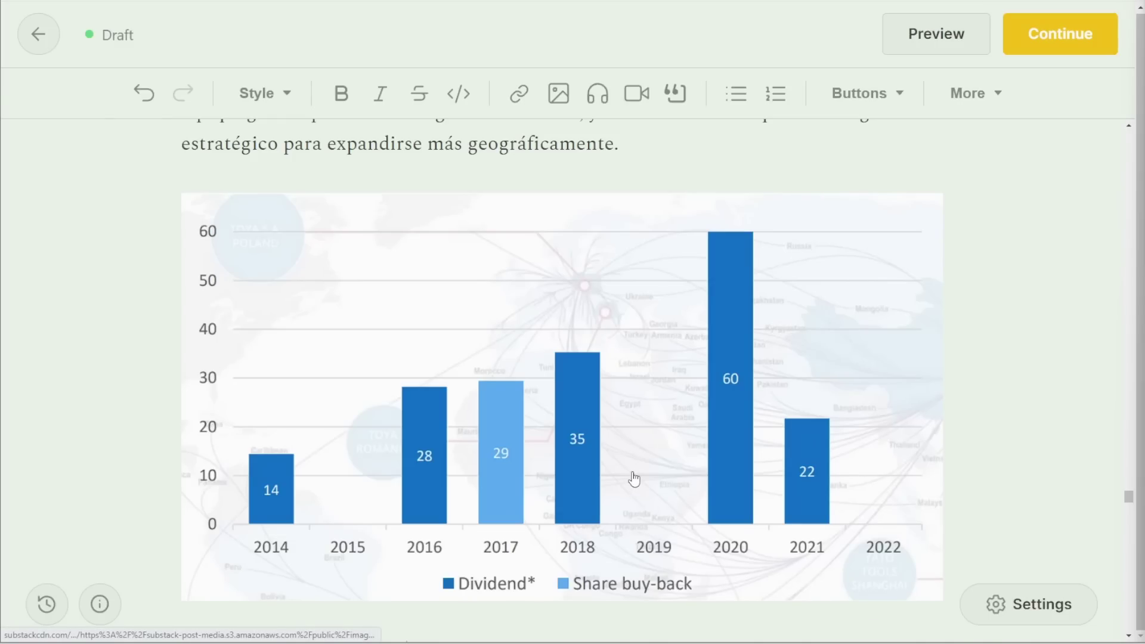
{"action": "scroll", "coordinate": [632, 477], "scroll_direction": "down", "scroll_amount": 5}
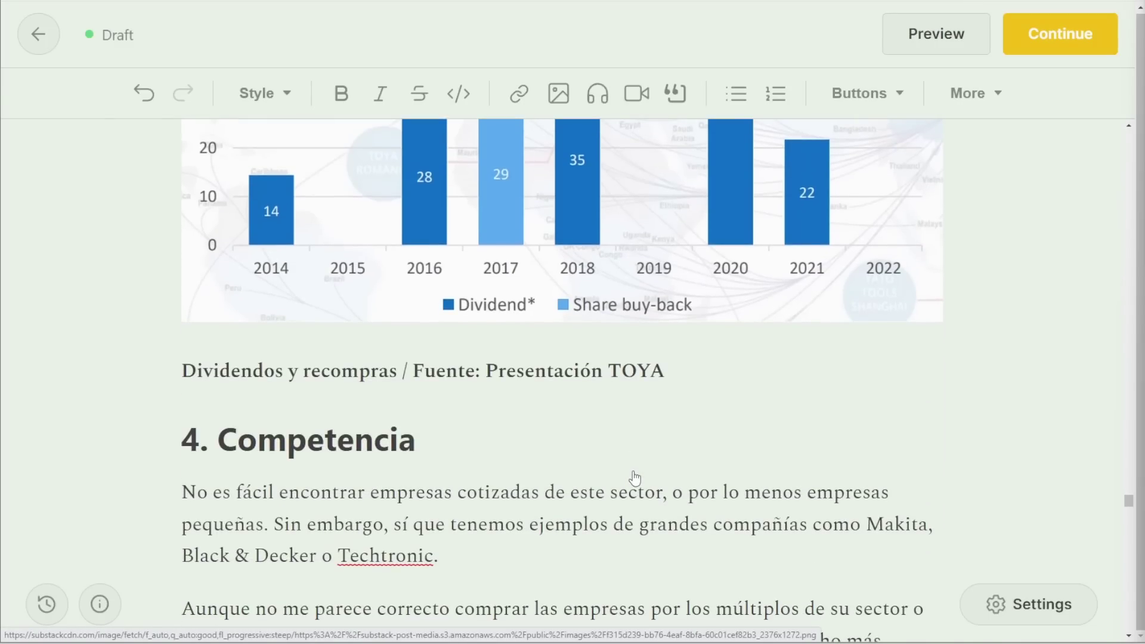
{"action": "scroll", "coordinate": [720, 319], "scroll_direction": "up", "scroll_amount": 10}
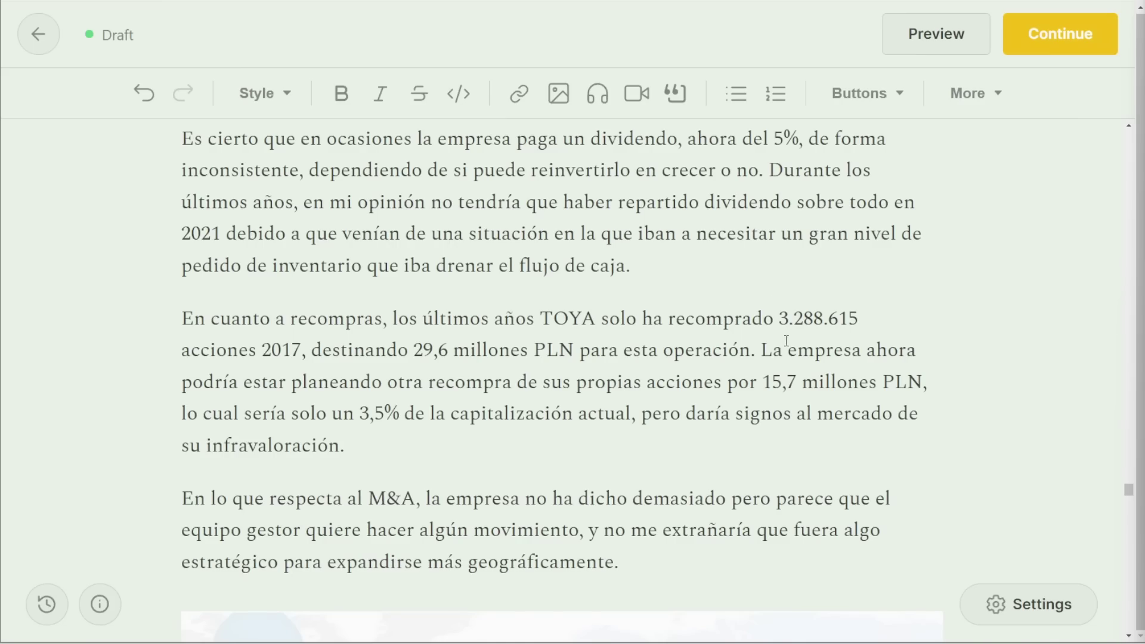
{"action": "left_click_drag", "start_coordinate": [760, 350], "coordinate": [803, 379]}
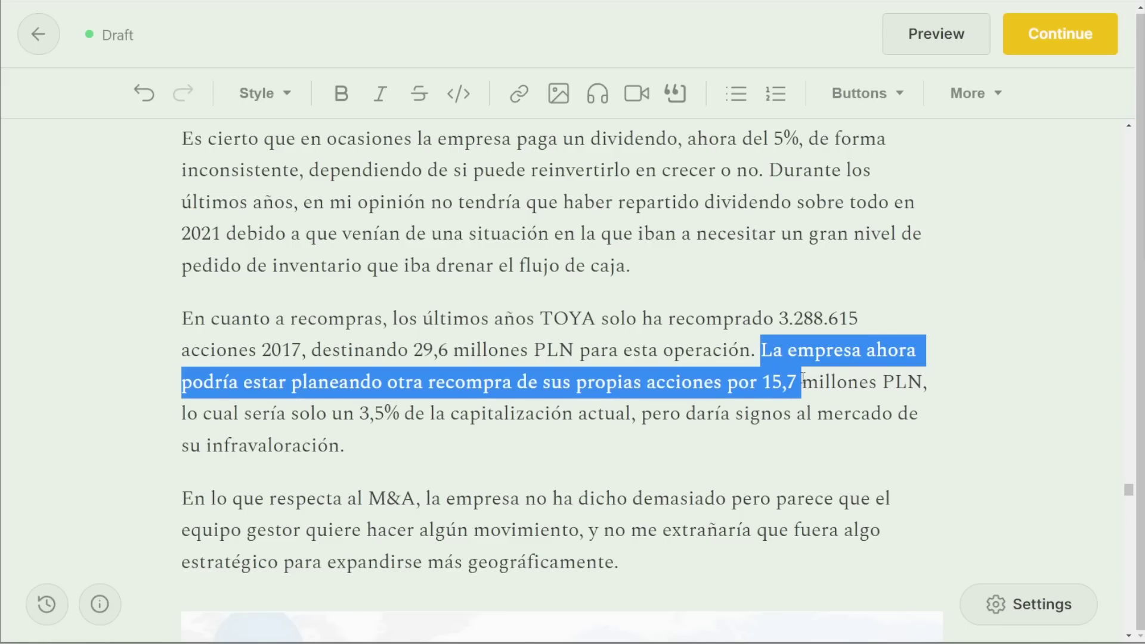
{"action": "left_click_drag", "start_coordinate": [360, 413], "coordinate": [581, 425]}
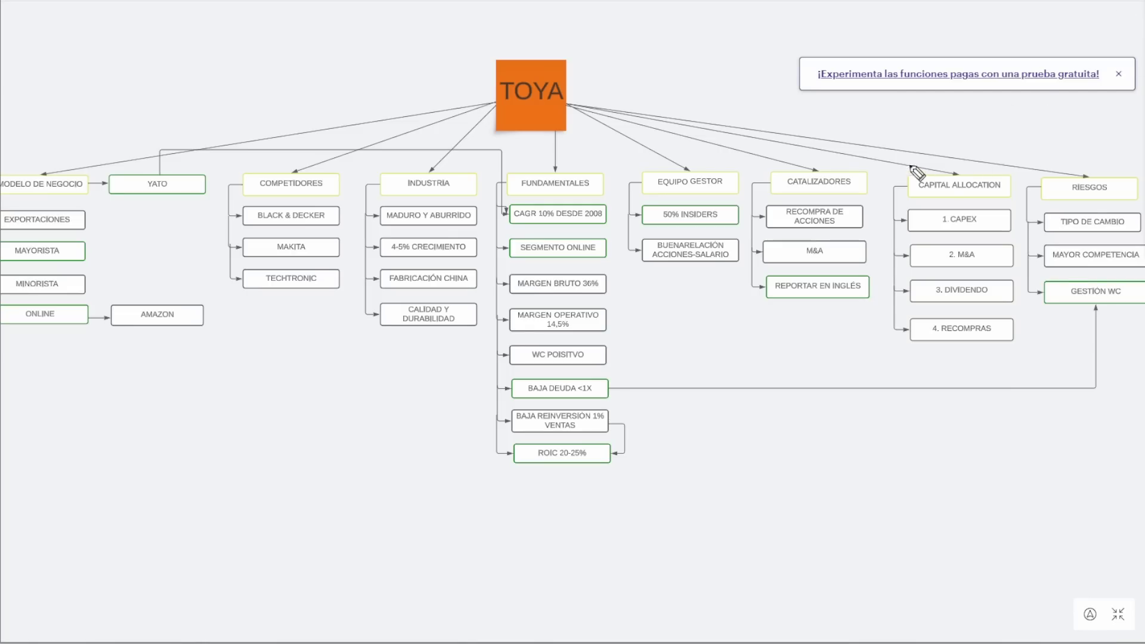
Step: Draw arrows at RECOMPRA DE ACCIONES and M&A in the mind map, and highlight the M&A passage in the article
{"action": "mouse_move", "coordinate": [857, 123]}
{"action": "left_mouse_down"}
{"action": "mouse_move", "coordinate": [865, 205]}
{"action": "mouse_move", "coordinate": [870, 196]}
{"action": "left_mouse_up"}
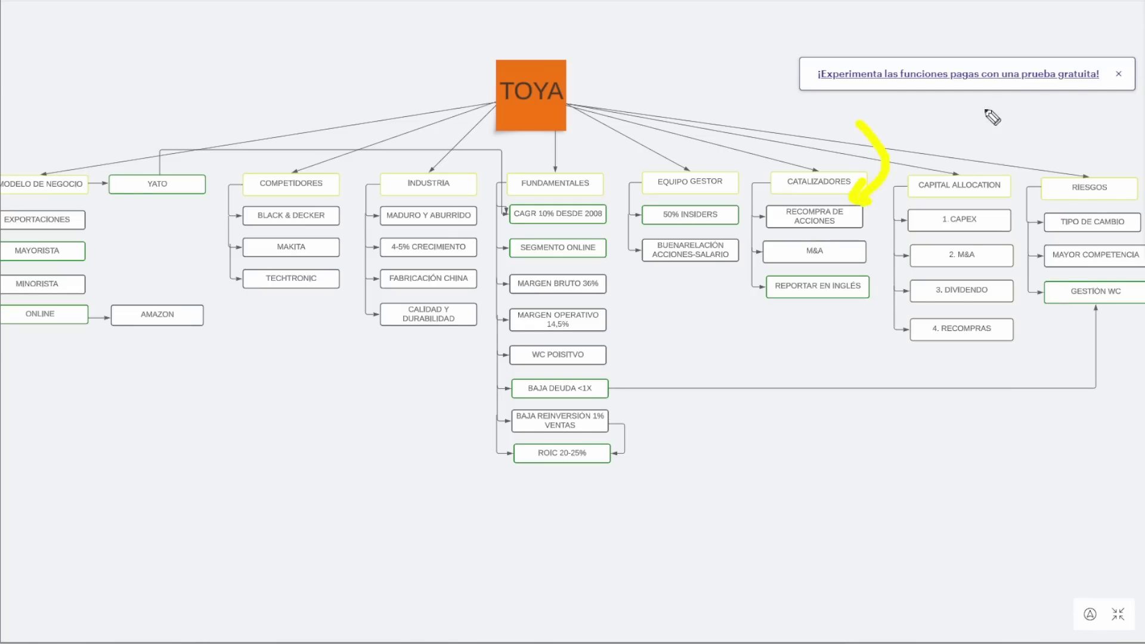
{"action": "mouse_move", "coordinate": [866, 157]}
{"action": "left_mouse_down"}
{"action": "mouse_move", "coordinate": [894, 191]}
{"action": "mouse_move", "coordinate": [871, 241]}
{"action": "mouse_move", "coordinate": [878, 252]}
{"action": "left_mouse_up"}
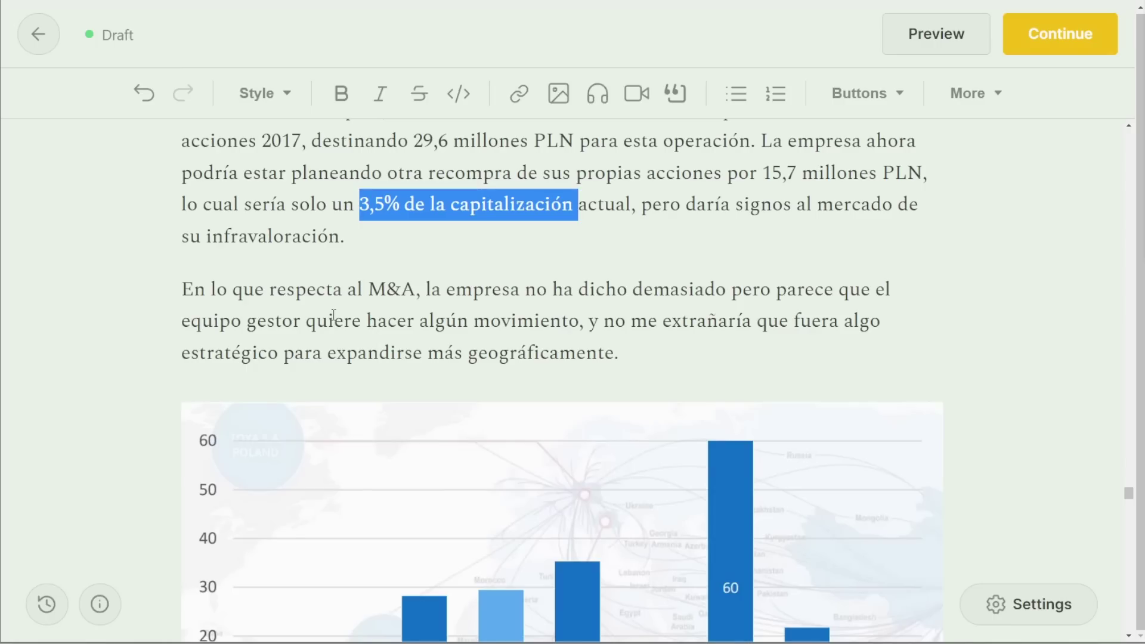
{"action": "left_click", "coordinate": [365, 290]}
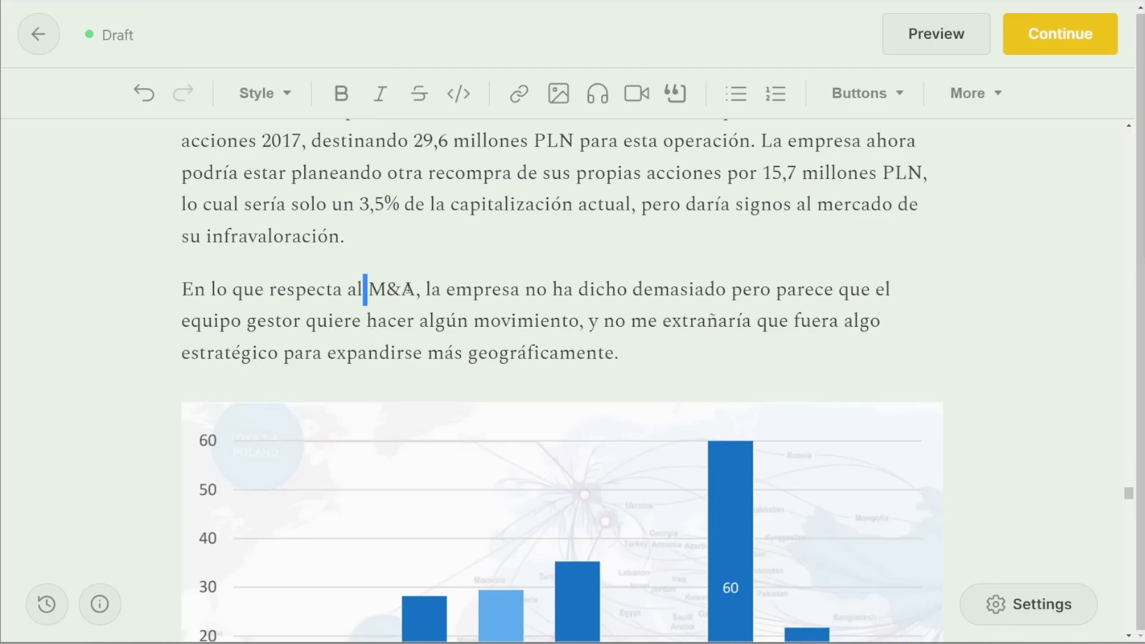
{"action": "left_click_drag", "start_coordinate": [365, 289], "coordinate": [699, 340]}
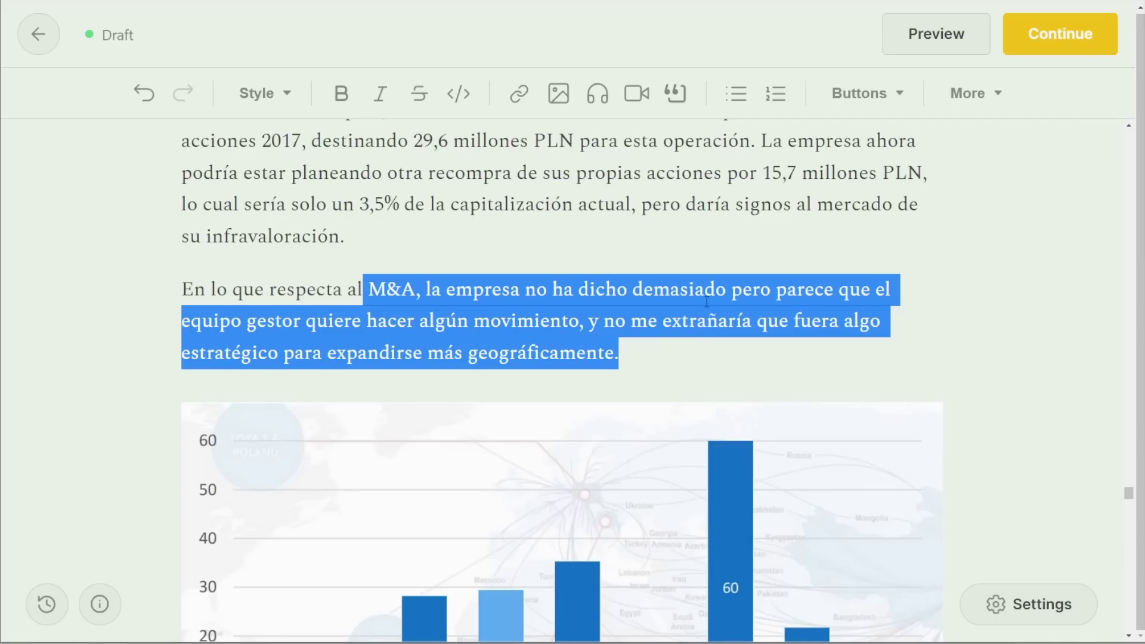
{"action": "scroll", "coordinate": [701, 284], "scroll_direction": "down", "scroll_amount": 2}
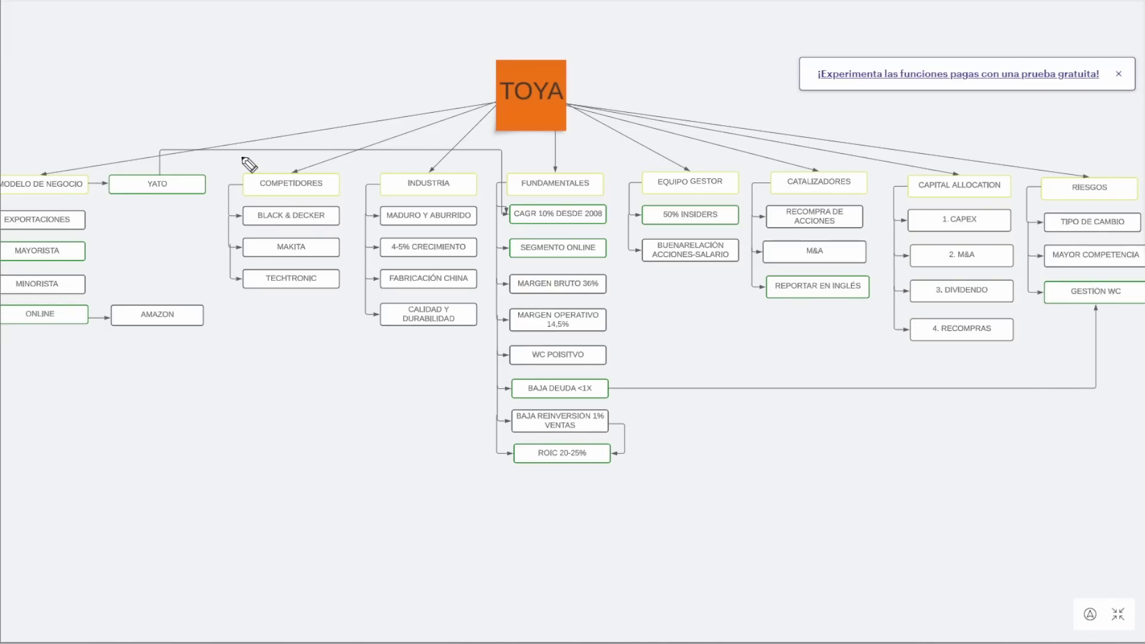
Step: Draw arrows at BLACK & DECKER, MAKITA and TECHTRONIC under COMPETIDORES in the mind map, adding second arrows at TECHTRONIC and BLACK & DECKER
{"action": "mouse_move", "coordinate": [192, 221]}
{"action": "left_mouse_down"}
{"action": "mouse_move", "coordinate": [224, 220]}
{"action": "mouse_move", "coordinate": [215, 209]}
{"action": "mouse_move", "coordinate": [226, 233]}
{"action": "mouse_move", "coordinate": [197, 253]}
{"action": "mouse_move", "coordinate": [220, 253]}
{"action": "mouse_move", "coordinate": [214, 291]}
{"action": "left_mouse_up"}
{"action": "mouse_move", "coordinate": [288, 334]}
{"action": "left_mouse_down"}
{"action": "mouse_move", "coordinate": [300, 301]}
{"action": "mouse_move", "coordinate": [307, 311]}
{"action": "left_mouse_up"}
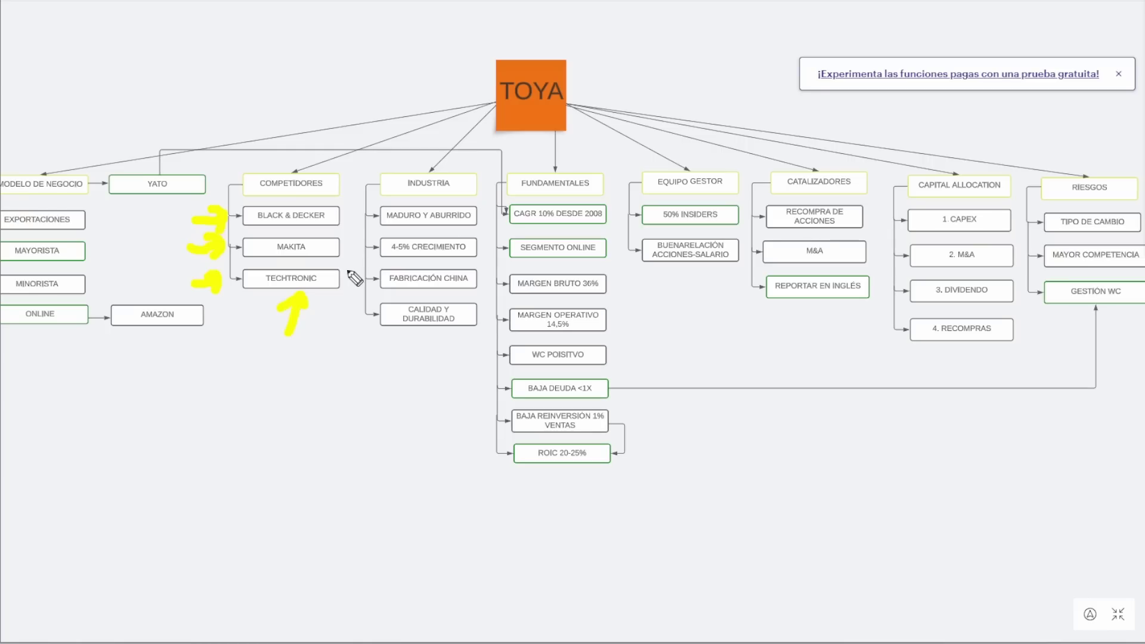
{"action": "mouse_move", "coordinate": [366, 171]}
{"action": "left_mouse_down"}
{"action": "mouse_move", "coordinate": [344, 204]}
{"action": "mouse_move", "coordinate": [356, 213]}
{"action": "left_mouse_up"}
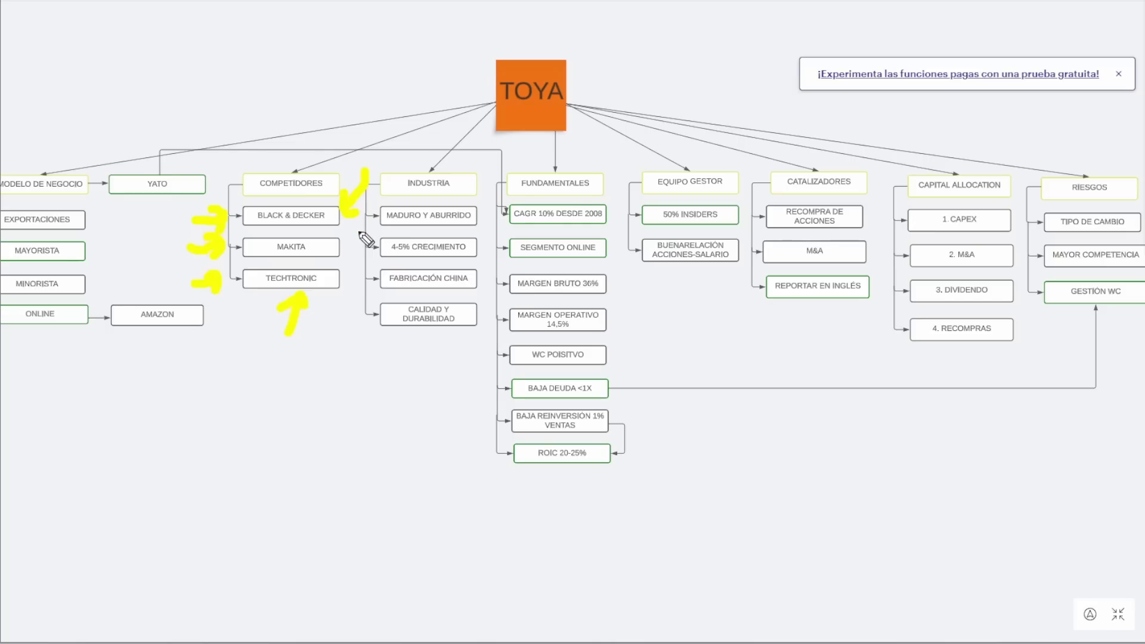
Step: Draw arrows at MAKITA and TECHTRONIC in the mind map, and highlight Black & Decker's 16,5% and Makita's 17% since 2008 in the article
{"action": "mouse_move", "coordinate": [366, 220]}
{"action": "left_mouse_down"}
{"action": "mouse_move", "coordinate": [343, 230]}
{"action": "mouse_move", "coordinate": [358, 238]}
{"action": "mouse_move", "coordinate": [346, 271]}
{"action": "mouse_move", "coordinate": [359, 281]}
{"action": "left_mouse_up"}
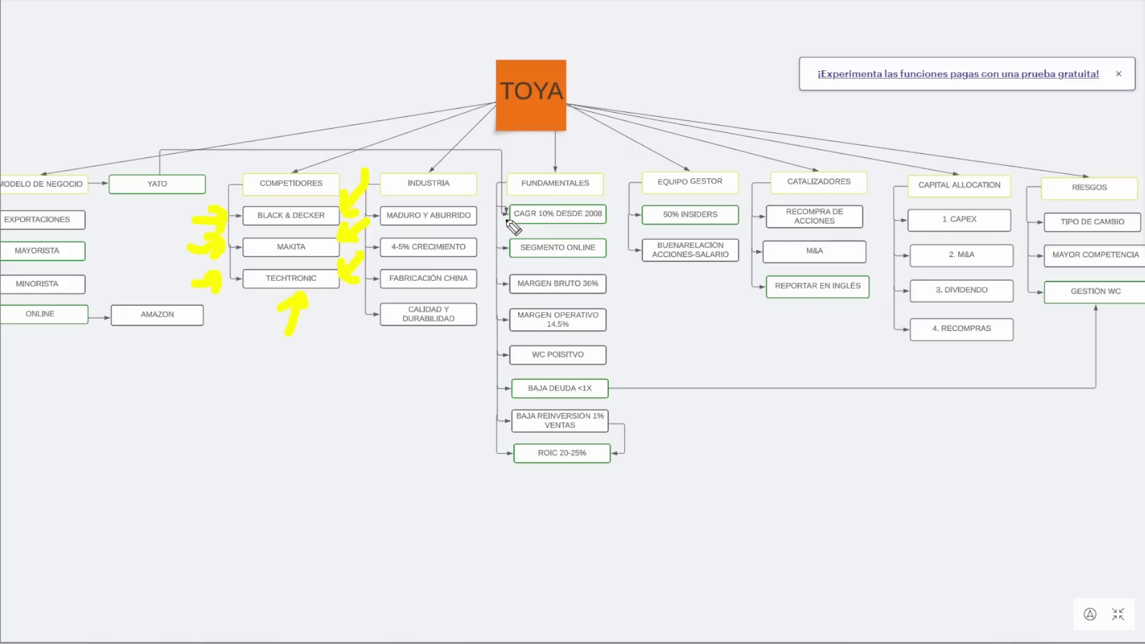
{"action": "key", "text": "alt+Tab"}
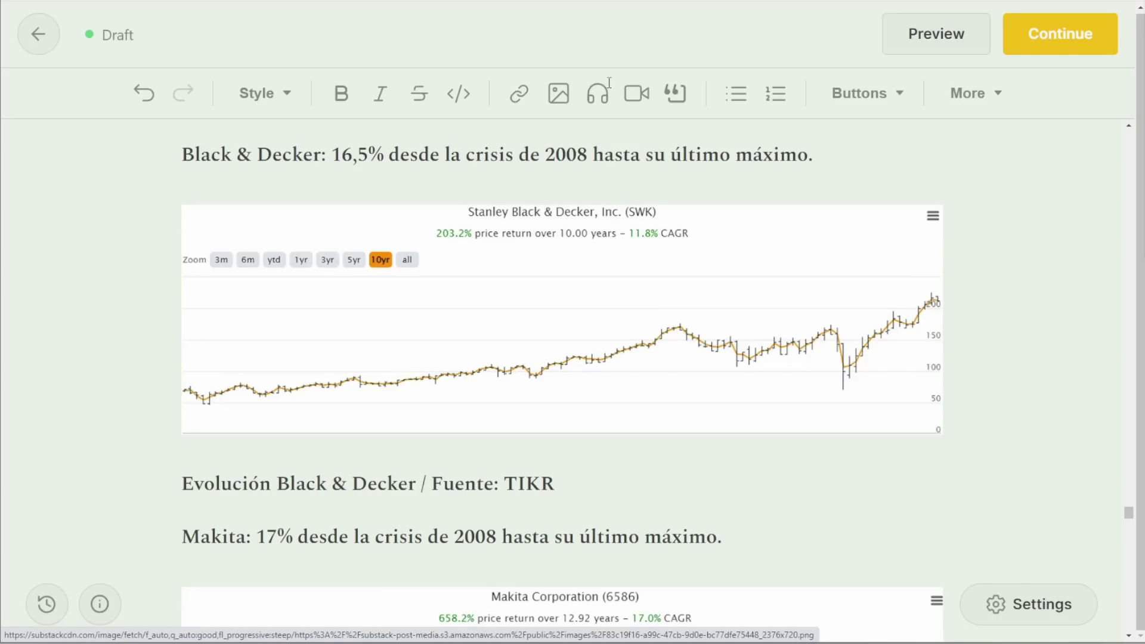
{"action": "left_click_drag", "start_coordinate": [332, 155], "coordinate": [382, 156]}
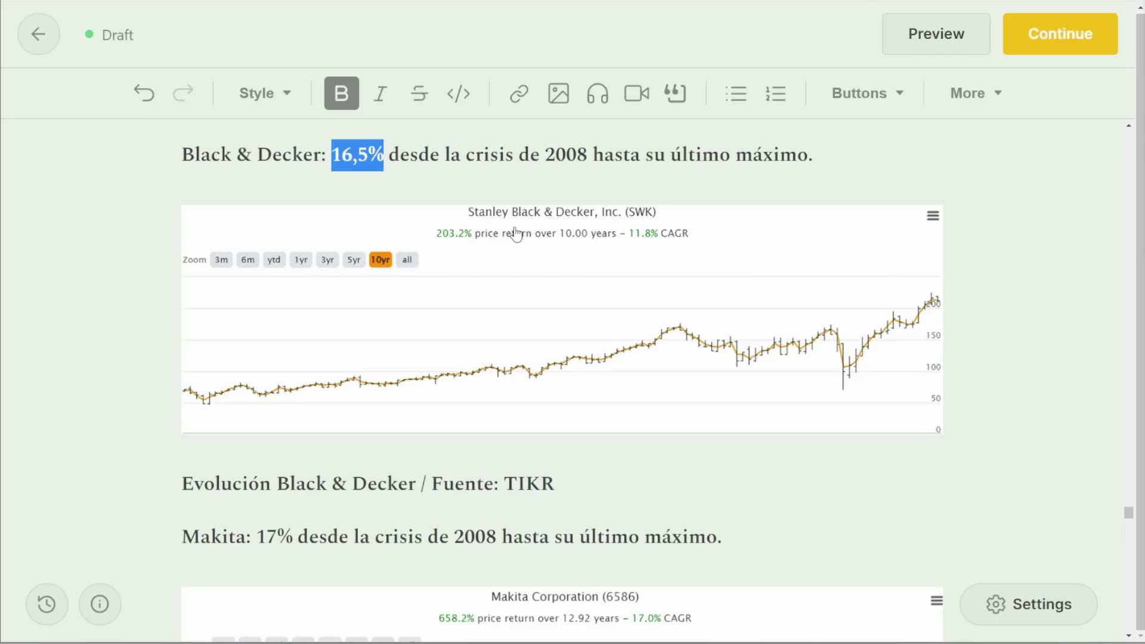
{"action": "scroll", "coordinate": [511, 235], "scroll_direction": "down", "scroll_amount": 3}
{"action": "left_click_drag", "start_coordinate": [257, 327], "coordinate": [270, 325]}
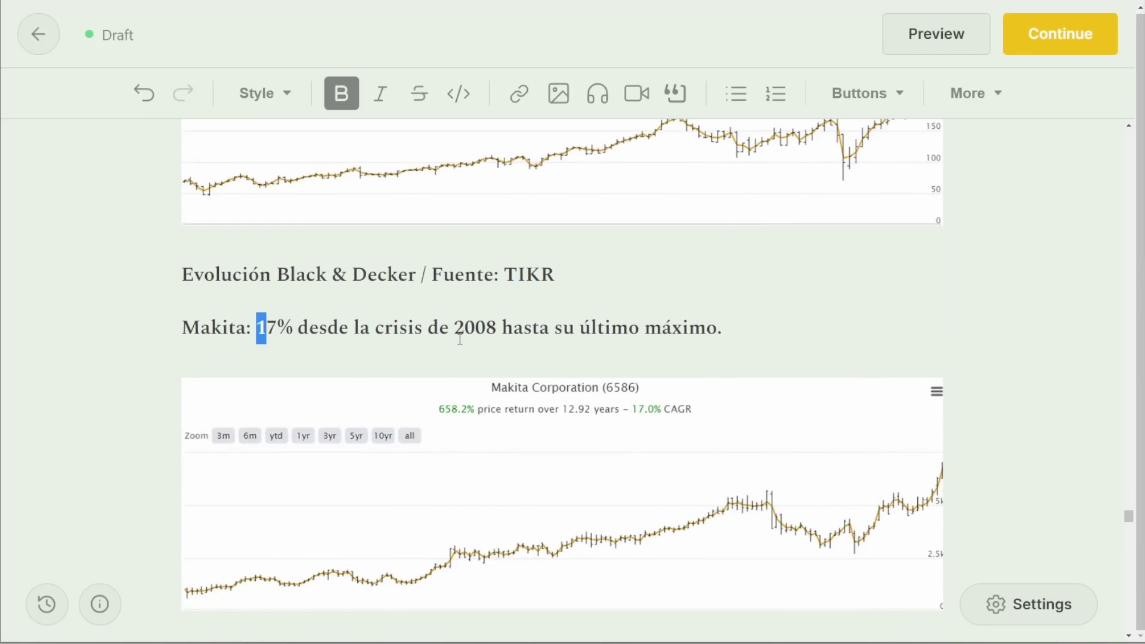
{"action": "left_click_drag", "start_coordinate": [449, 328], "coordinate": [497, 329]}
Step: Highlight GetBack y Altus TFI, the fraud accusations and the stake of casi el 10% de Toya in the article's 2018 scandal paragraph
{"action": "scroll", "coordinate": [498, 334], "scroll_direction": "down", "scroll_amount": 2}
{"action": "scroll", "coordinate": [498, 333], "scroll_direction": "down", "scroll_amount": 7}
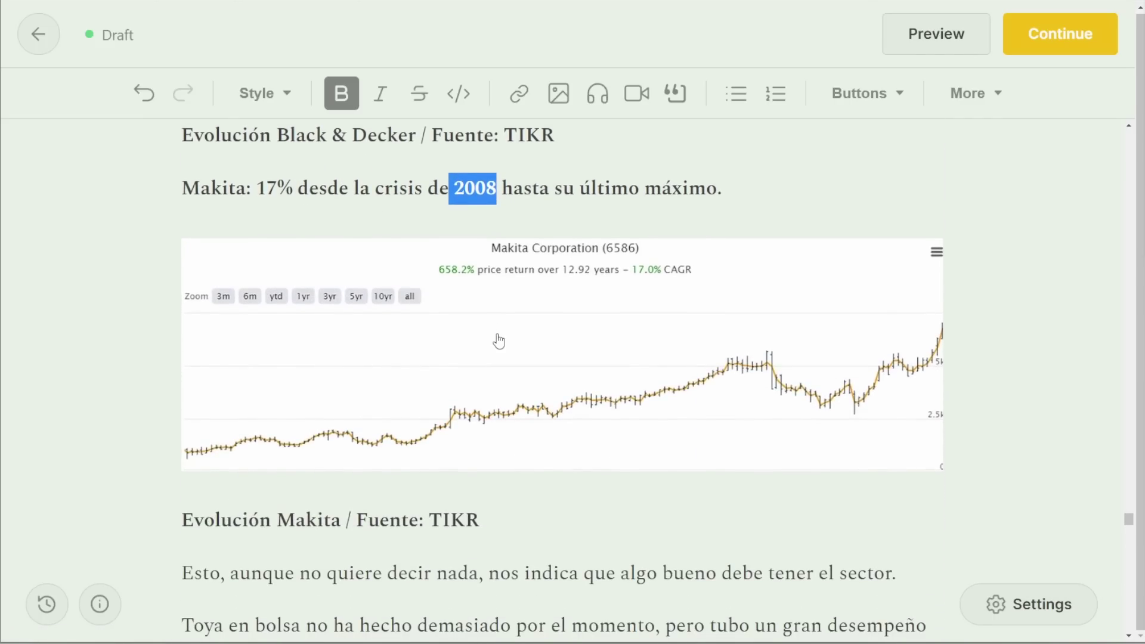
{"action": "scroll", "coordinate": [499, 337], "scroll_direction": "up", "scroll_amount": 1}
{"action": "scroll", "coordinate": [498, 334], "scroll_direction": "down", "scroll_amount": 2}
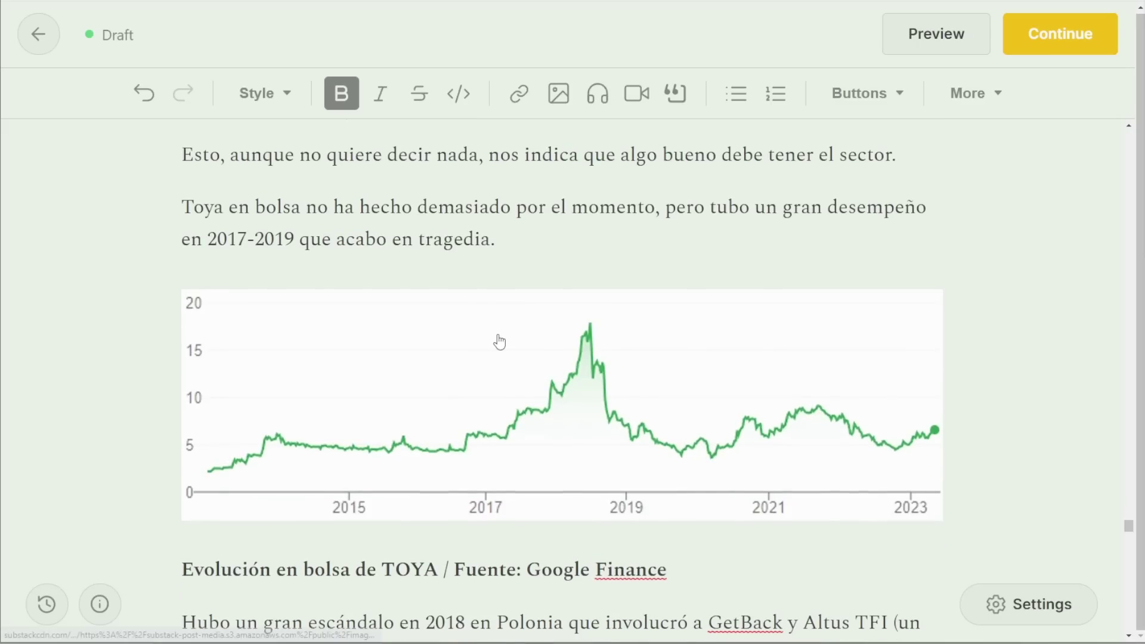
{"action": "scroll", "coordinate": [576, 338], "scroll_direction": "down", "scroll_amount": 5}
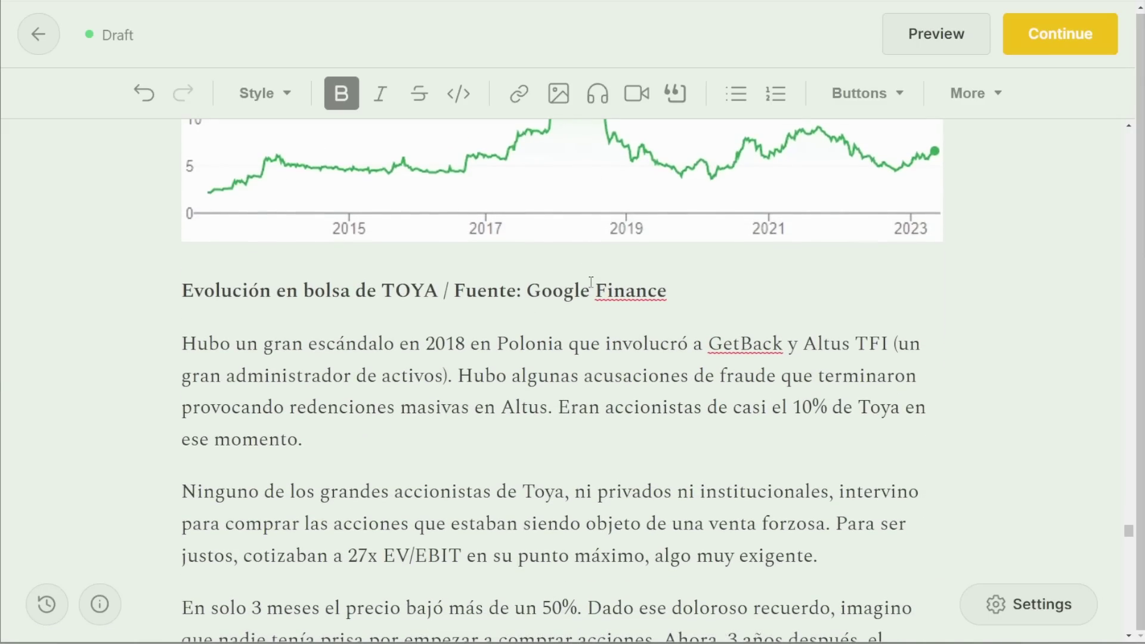
{"action": "scroll", "coordinate": [591, 282], "scroll_direction": "down", "scroll_amount": 2}
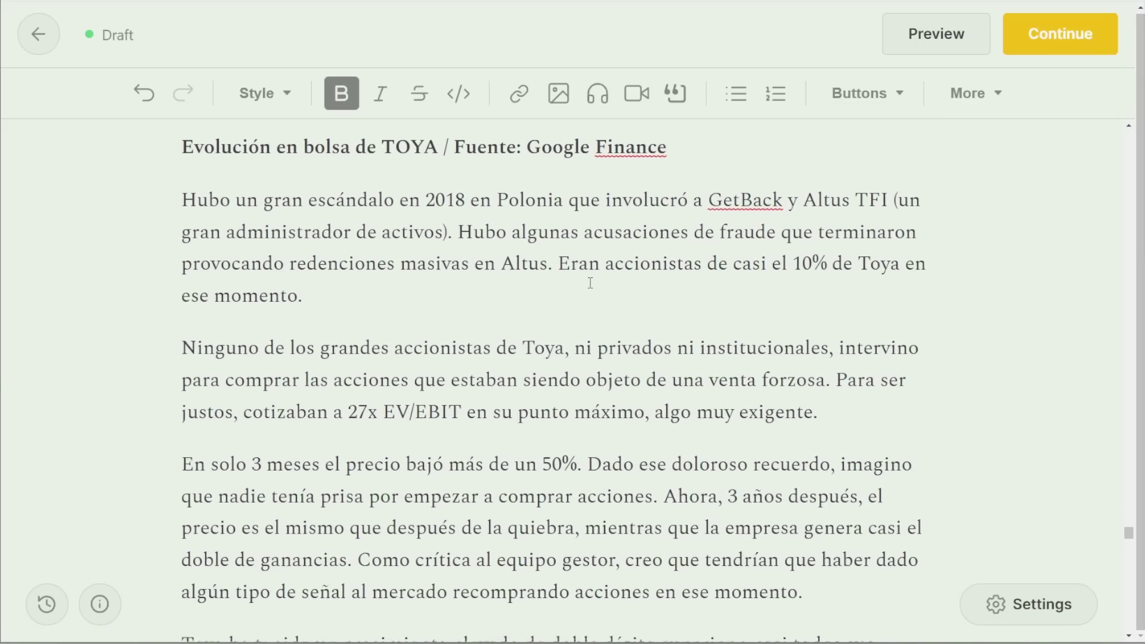
{"action": "scroll", "coordinate": [590, 282], "scroll_direction": "down", "scroll_amount": 1}
{"action": "left_click", "coordinate": [329, 140]}
{"action": "left_click_drag", "start_coordinate": [304, 140], "coordinate": [858, 197]}
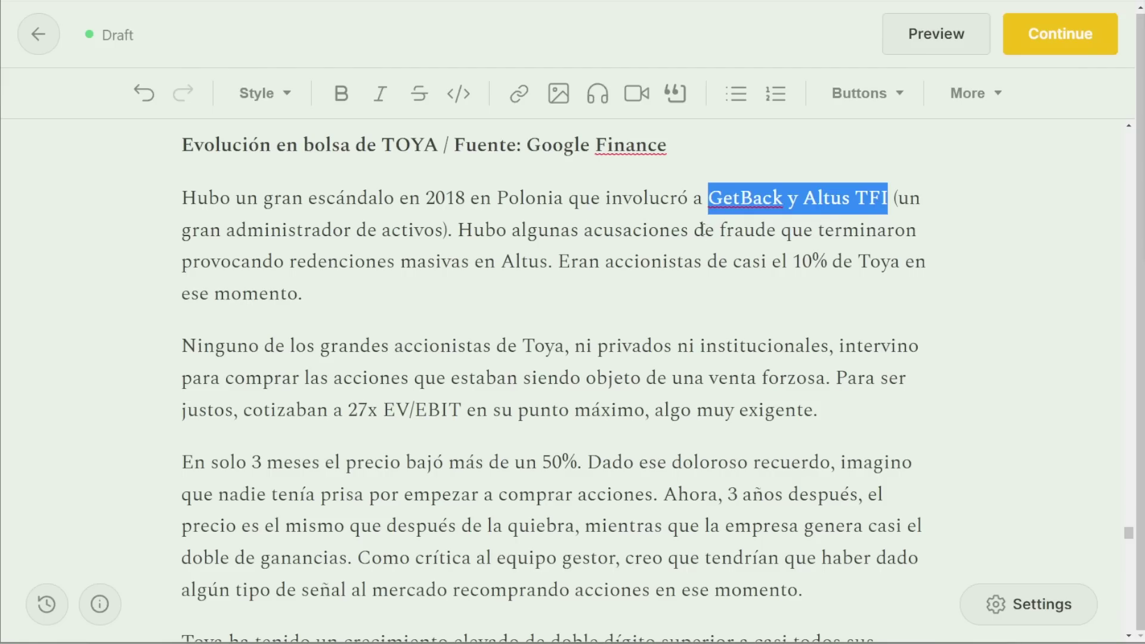
{"action": "left_click_drag", "start_coordinate": [701, 230], "coordinate": [914, 261]}
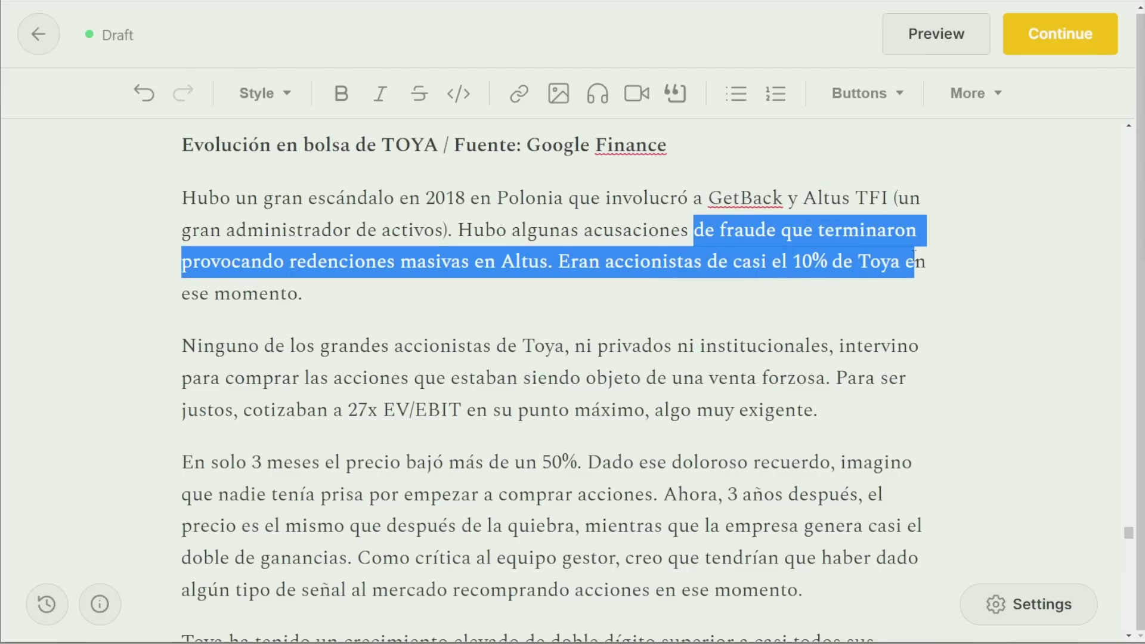
{"action": "left_click", "coordinate": [434, 278]}
{"action": "left_click_drag", "start_coordinate": [499, 262], "coordinate": [900, 264]}
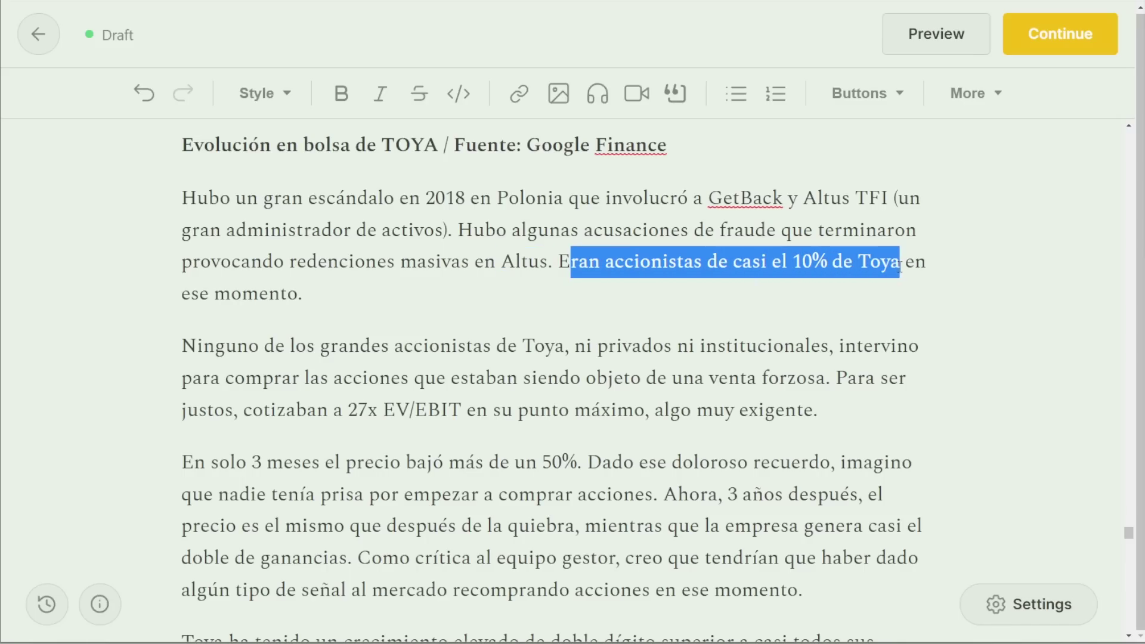
Step: Highlight the passage on Toya's large shareholders not intervening and the 27x EV/EBIT valuation
{"action": "scroll", "coordinate": [855, 282], "scroll_direction": "down", "scroll_amount": 3}
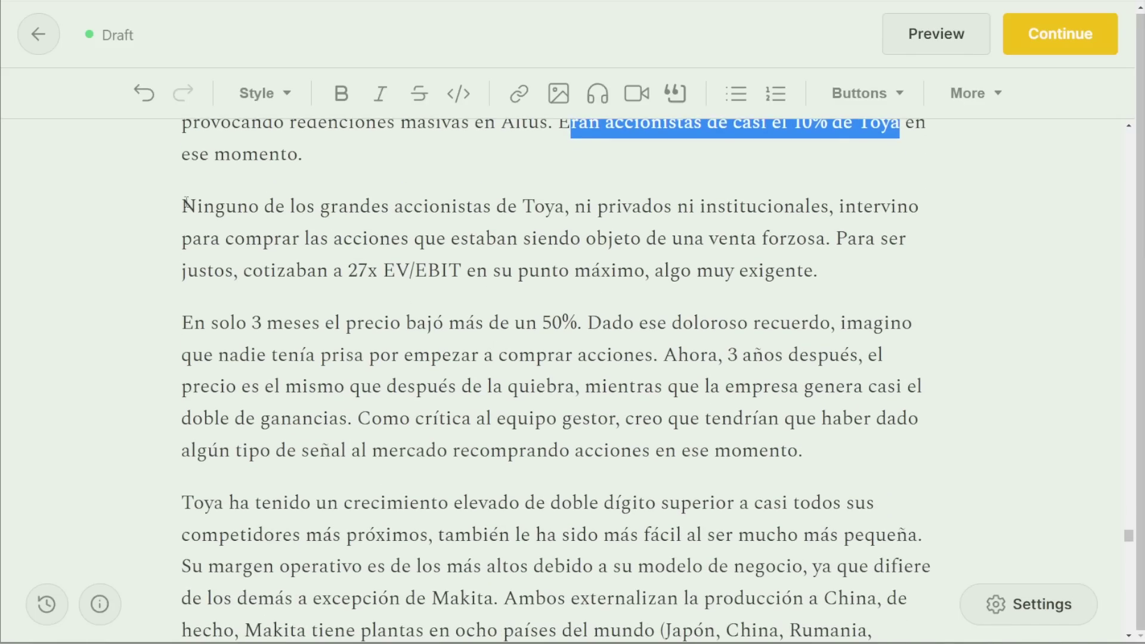
{"action": "left_click_drag", "start_coordinate": [182, 206], "coordinate": [737, 211]}
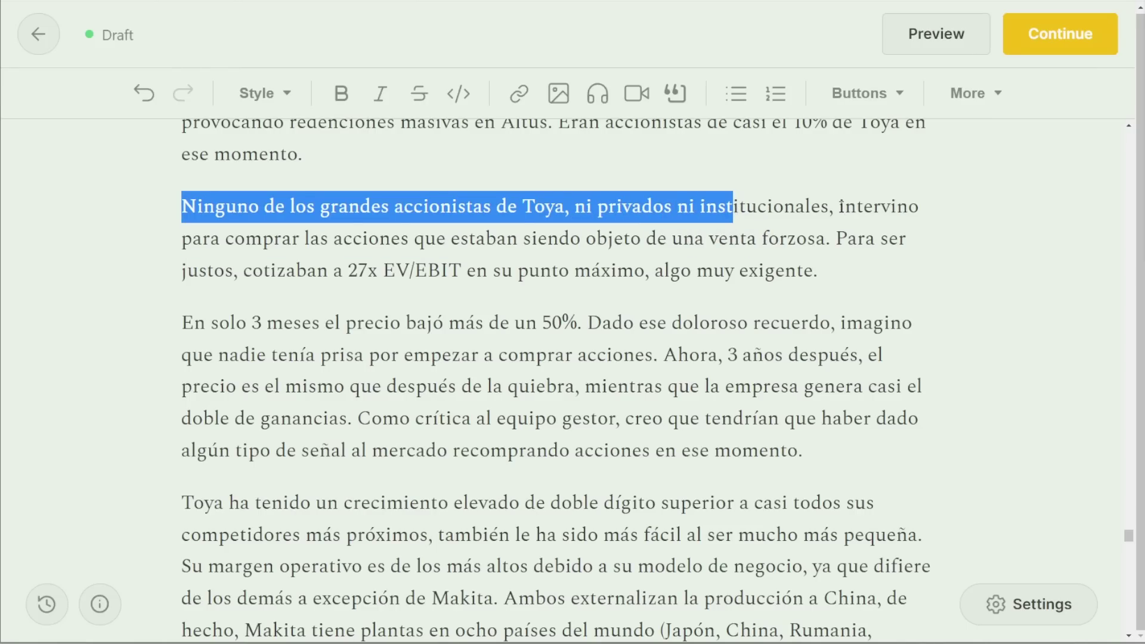
{"action": "left_click_drag", "start_coordinate": [841, 206], "coordinate": [460, 264]}
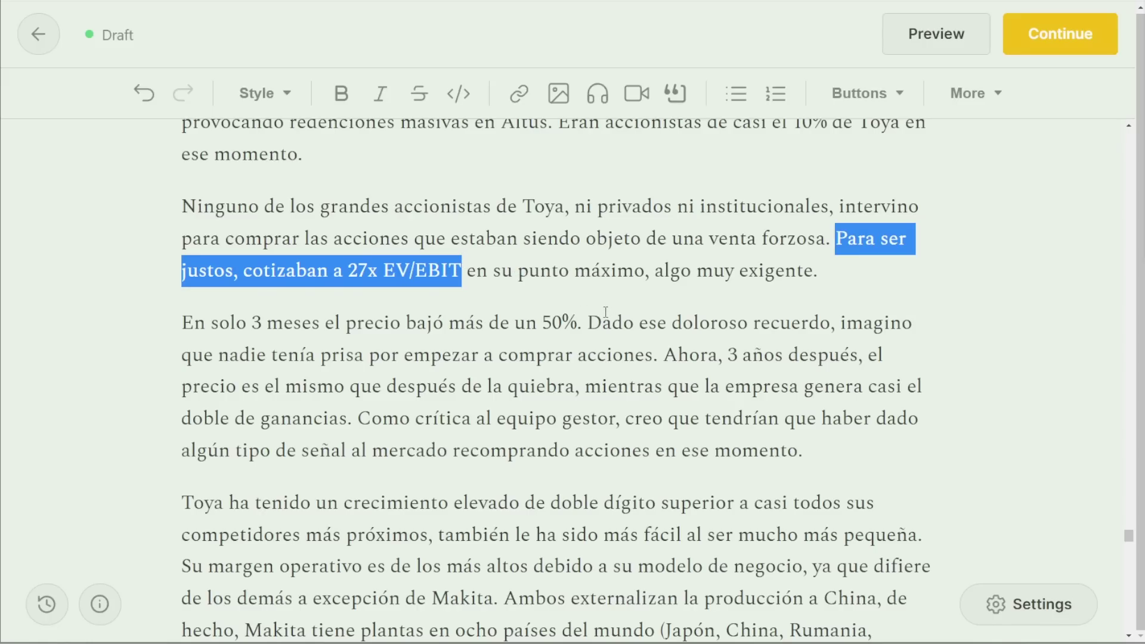
Step: Go to the article's paragraph on the 50% price fall, and mark the drop from the 2018 peak on TOYA's ten-year price chart
{"action": "scroll", "coordinate": [607, 310], "scroll_direction": "down", "scroll_amount": 3}
{"action": "left_click", "coordinate": [181, 190]}
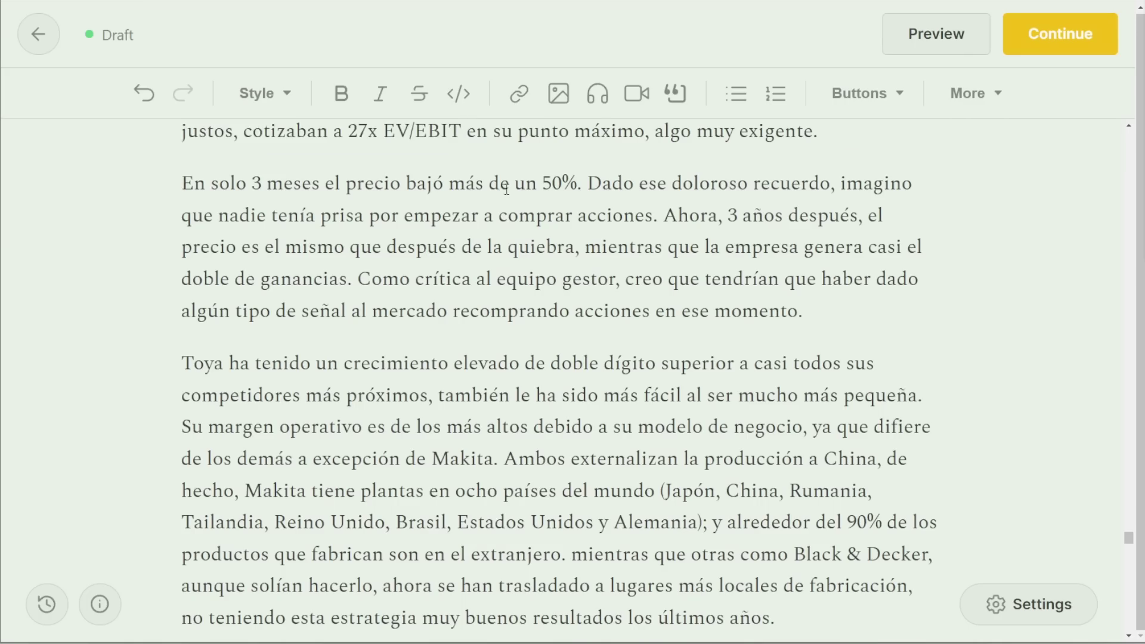
{"action": "left_click", "coordinate": [1052, 572]}
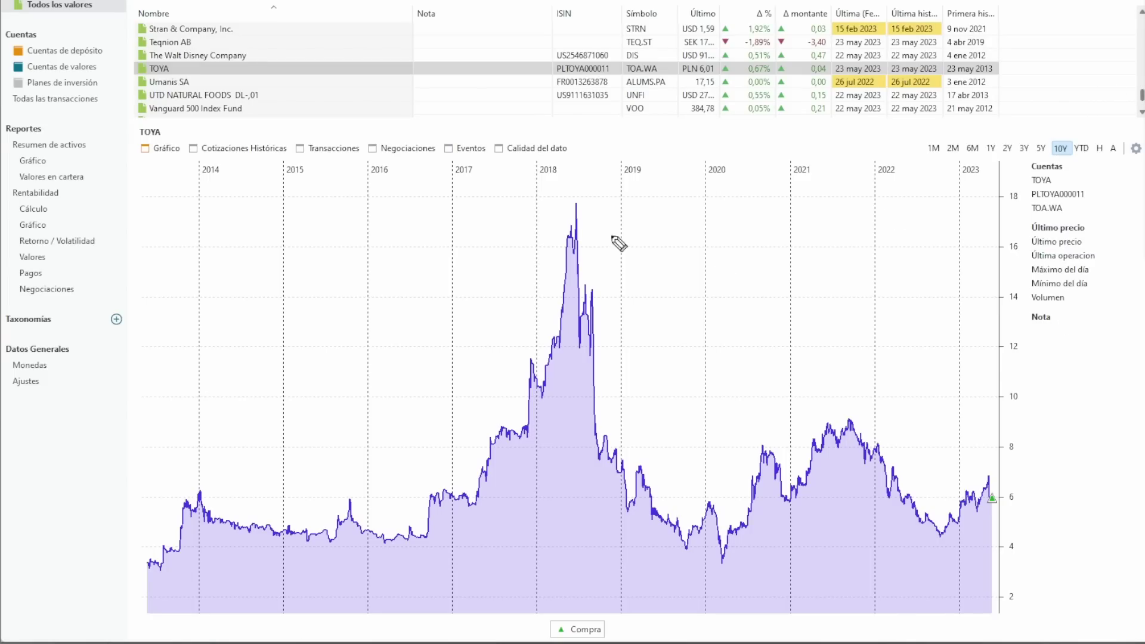
{"action": "left_click_drag", "start_coordinate": [587, 212], "coordinate": [681, 445]}
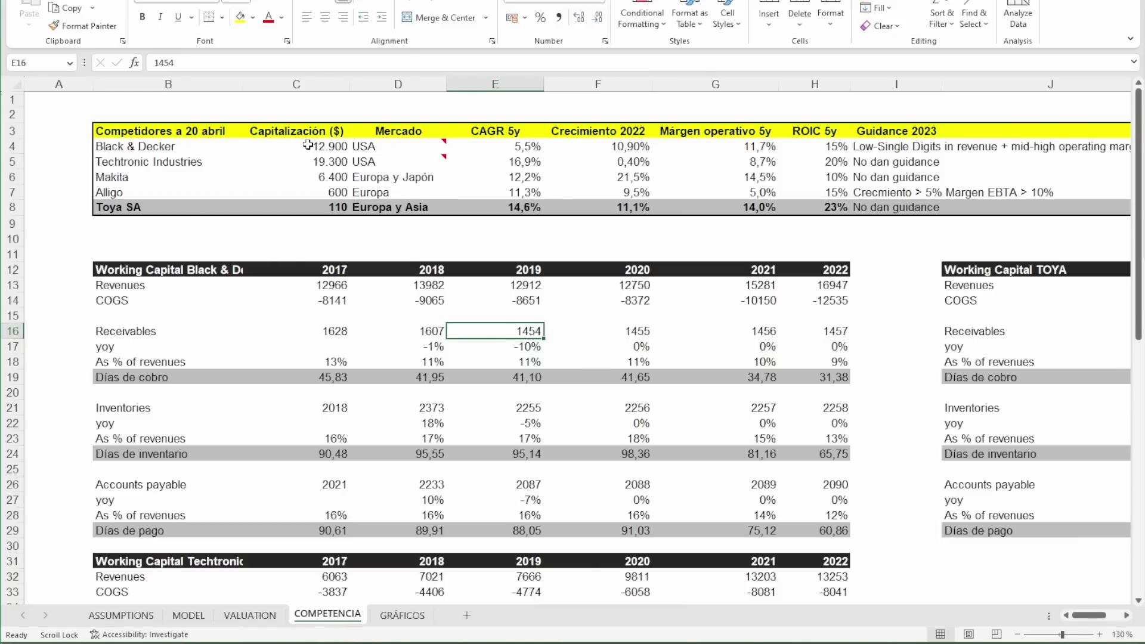
Step: Switch to the COMPETENCIA sheet in Excel and point out the competitors' capitalization and markets, plus Toya's CAGR, 2022 growth and operating margin
{"action": "left_click_drag", "start_coordinate": [307, 145], "coordinate": [311, 207]}
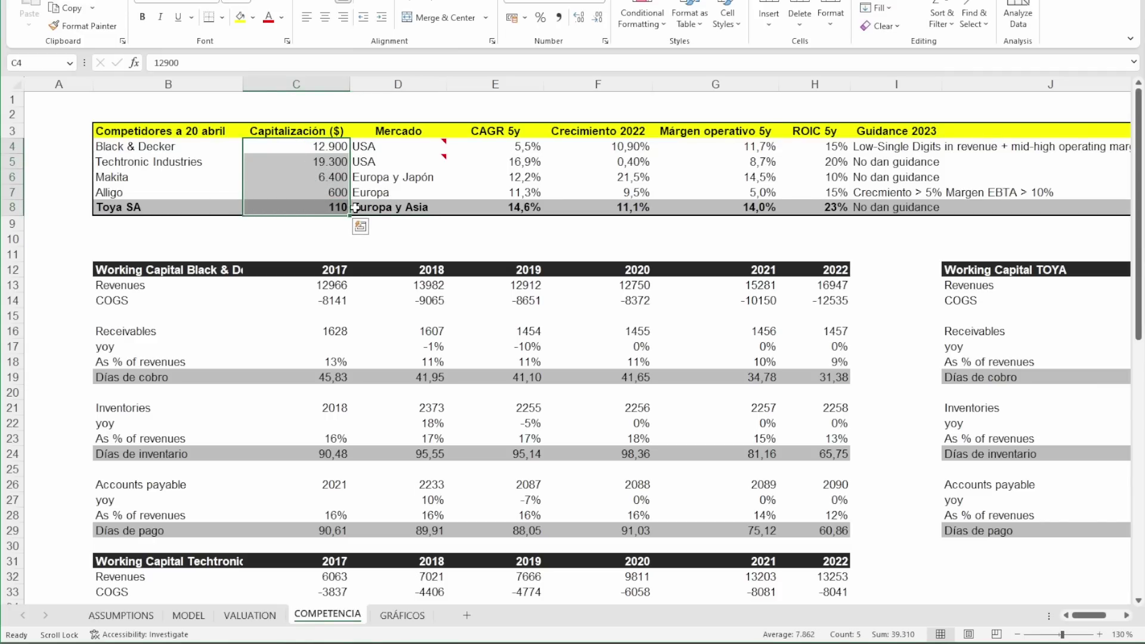
{"action": "left_click_drag", "start_coordinate": [398, 149], "coordinate": [403, 193]}
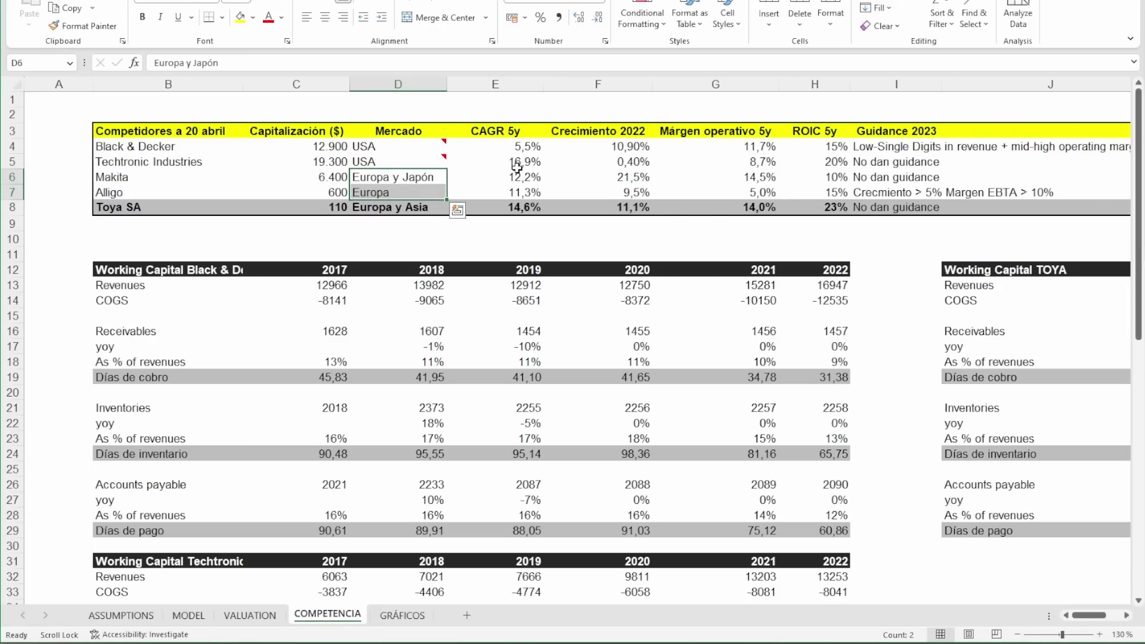
{"action": "left_click", "coordinate": [527, 209]}
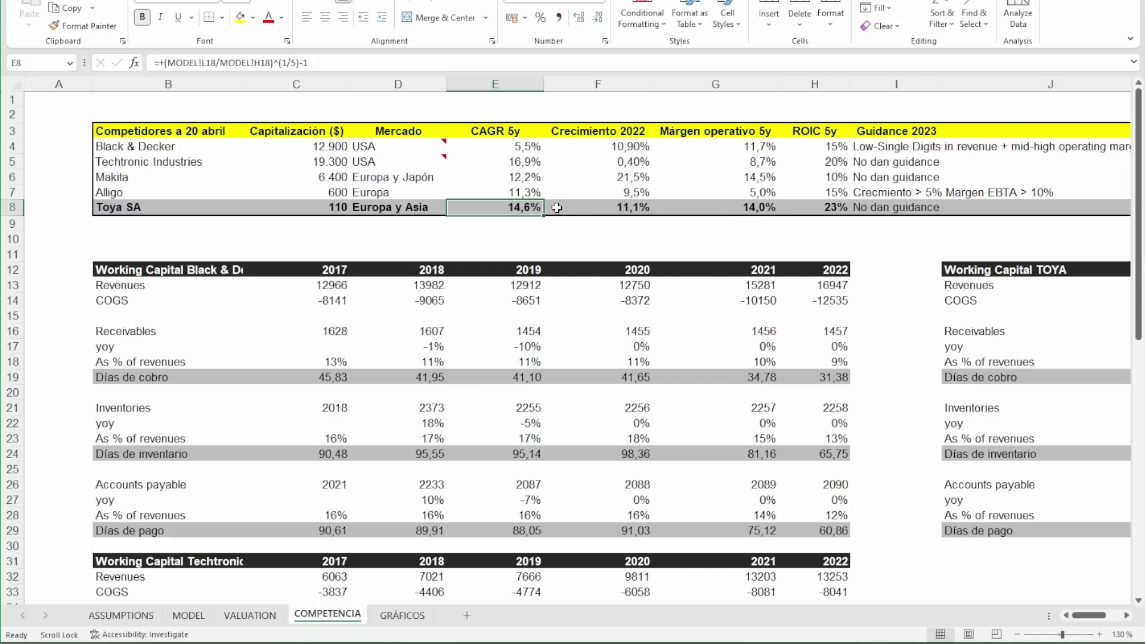
{"action": "left_click", "coordinate": [637, 209]}
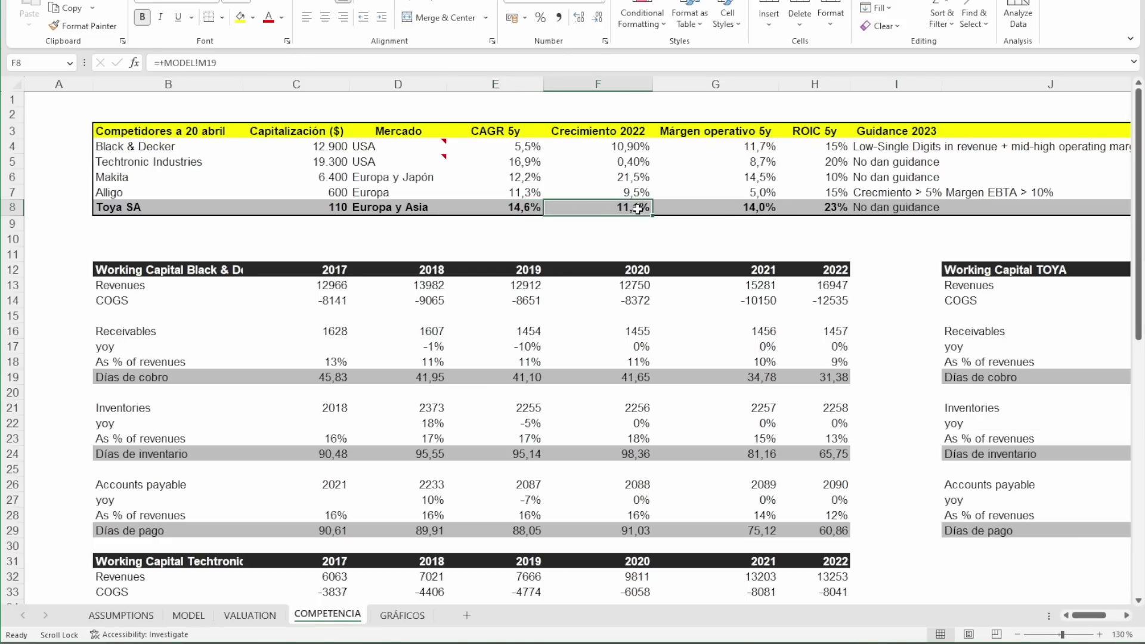
{"action": "left_click", "coordinate": [631, 179]}
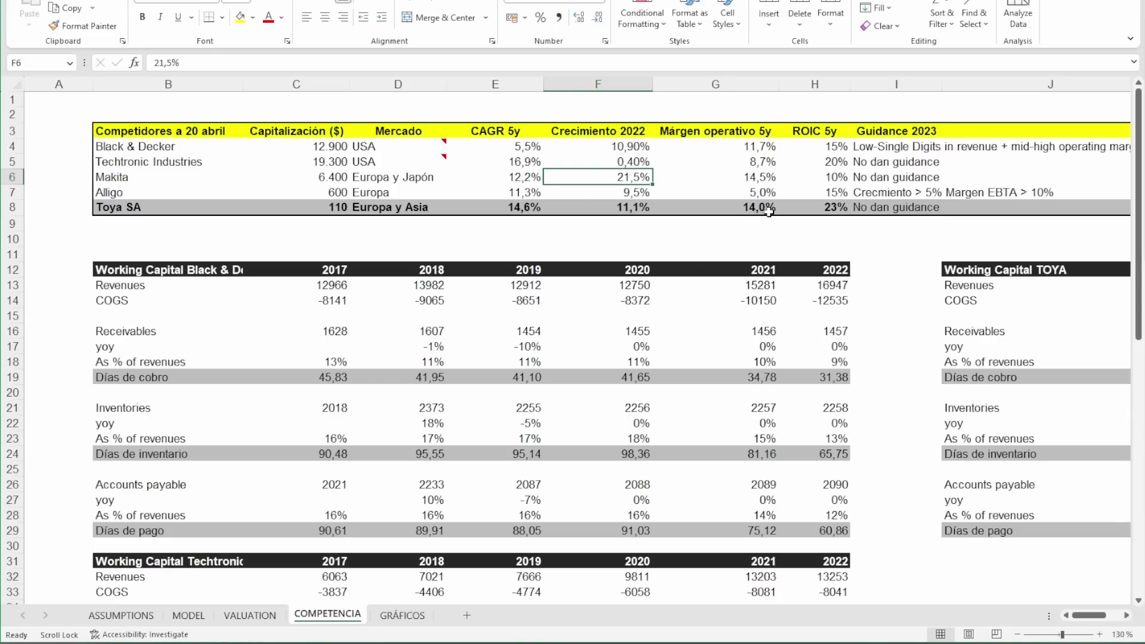
{"action": "left_click", "coordinate": [770, 208]}
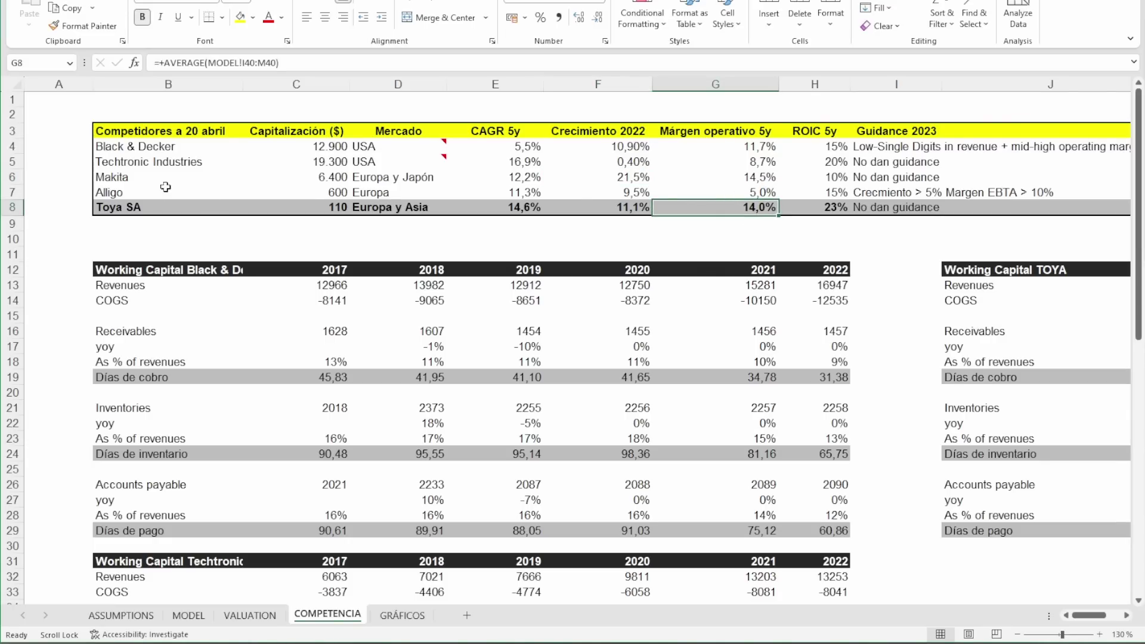
Step: Select Makita's row, the Guidance 2023 cells for all companies, and the ROIC 5y values in the competitor table, ending on Toya's ROIC
{"action": "left_click_drag", "start_coordinate": [122, 179], "coordinate": [1090, 176]}
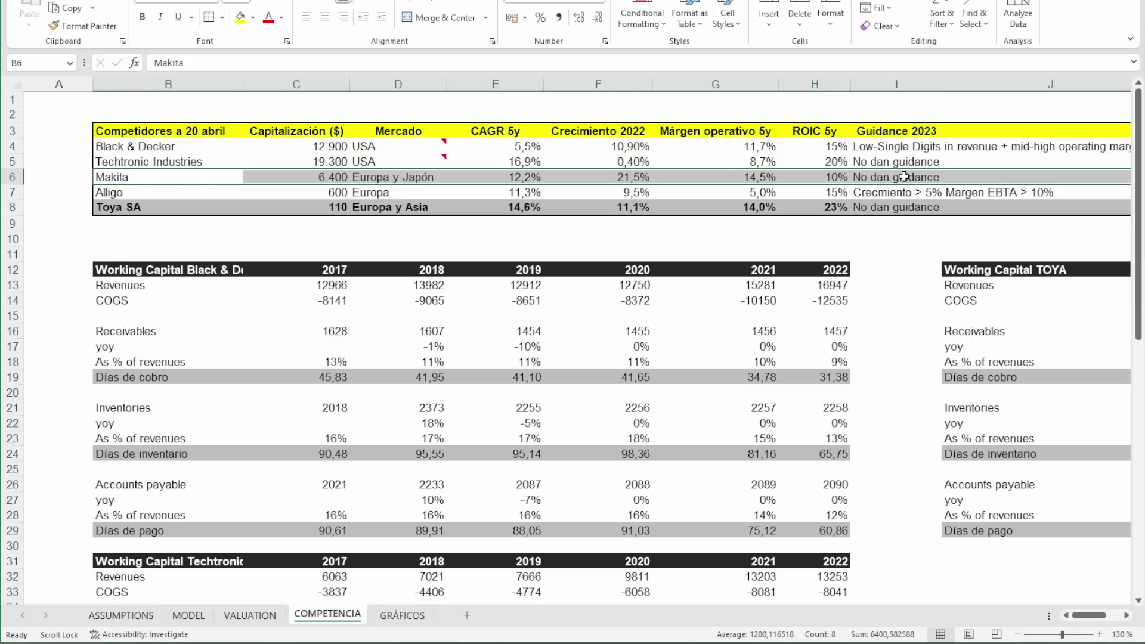
{"action": "left_click_drag", "start_coordinate": [906, 147], "coordinate": [913, 204]}
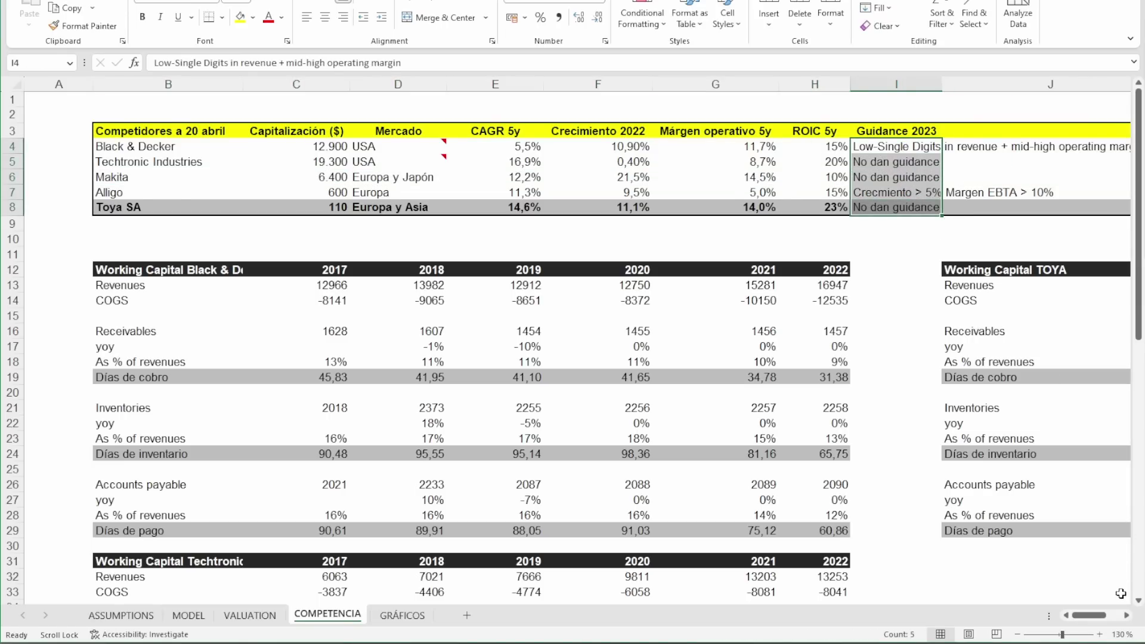
{"action": "scroll", "coordinate": [1102, 624], "scroll_direction": "right", "scroll_amount": 3}
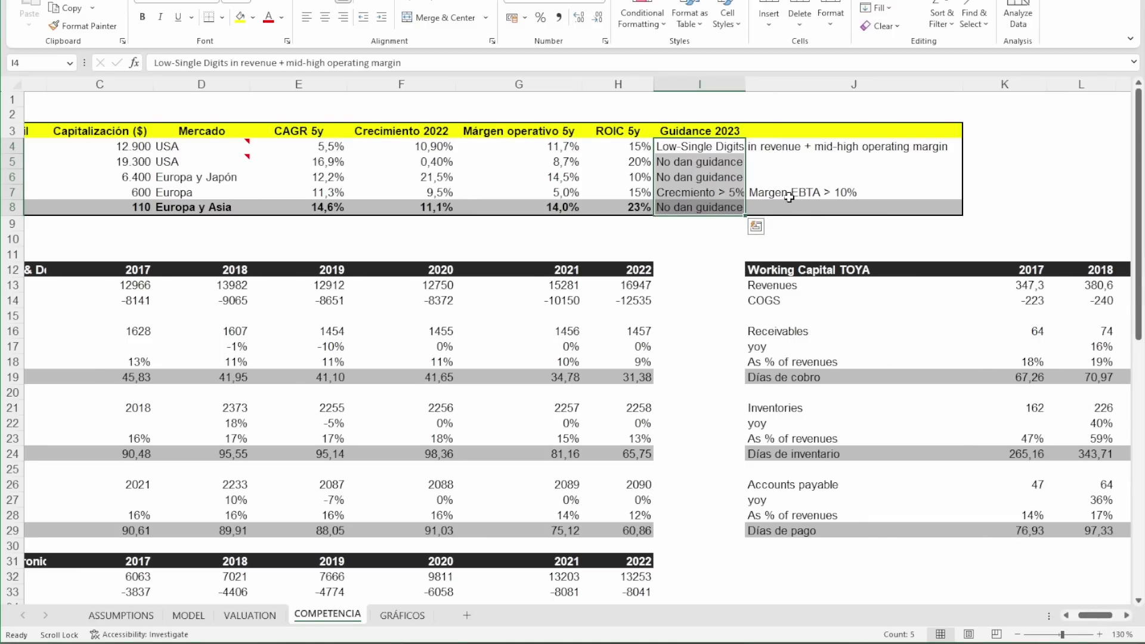
{"action": "left_click", "coordinate": [717, 154]}
{"action": "left_click_drag", "start_coordinate": [718, 153], "coordinate": [908, 205]}
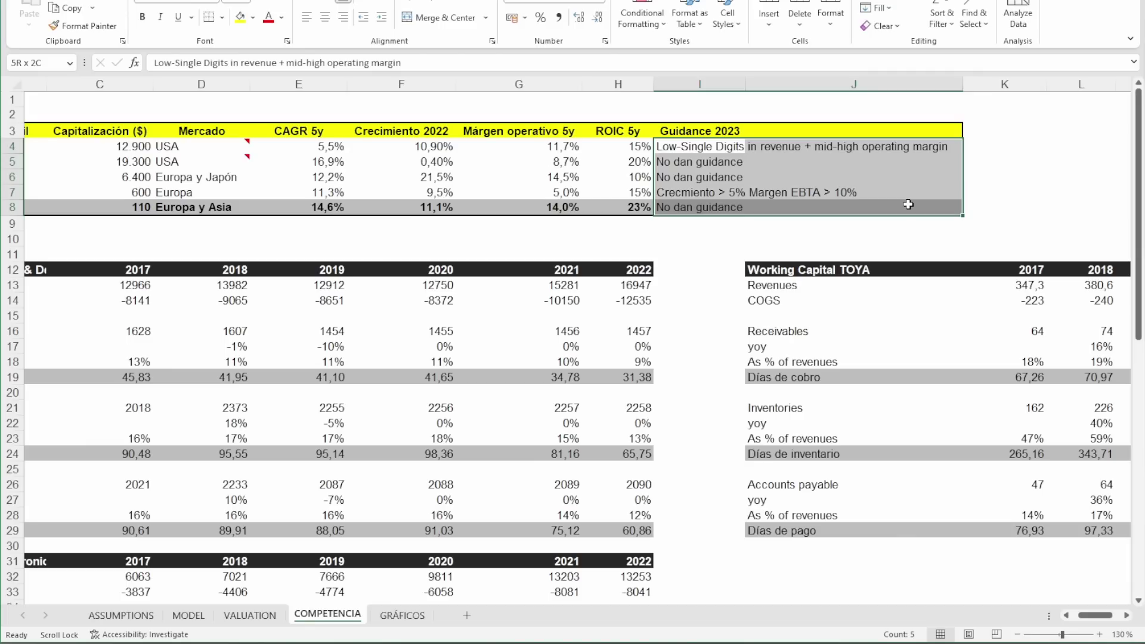
{"action": "left_click_drag", "start_coordinate": [908, 204], "coordinate": [908, 205]}
{"action": "left_click_drag", "start_coordinate": [616, 146], "coordinate": [630, 207]}
{"action": "left_click", "coordinate": [628, 211]}
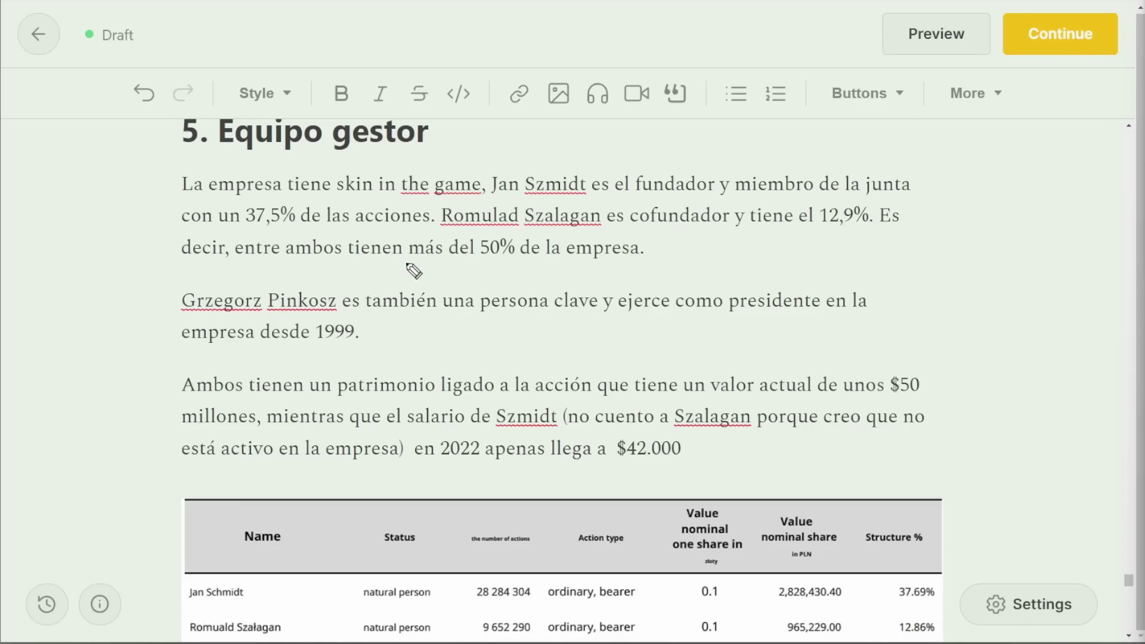
Step: Underline the founders' names, their 37,5%, 12,9% and 50% stakes and the $42.000 salary in the article's Equipo gestor section, and clear the annotations
{"action": "left_click_drag", "start_coordinate": [491, 199], "coordinate": [577, 201]}
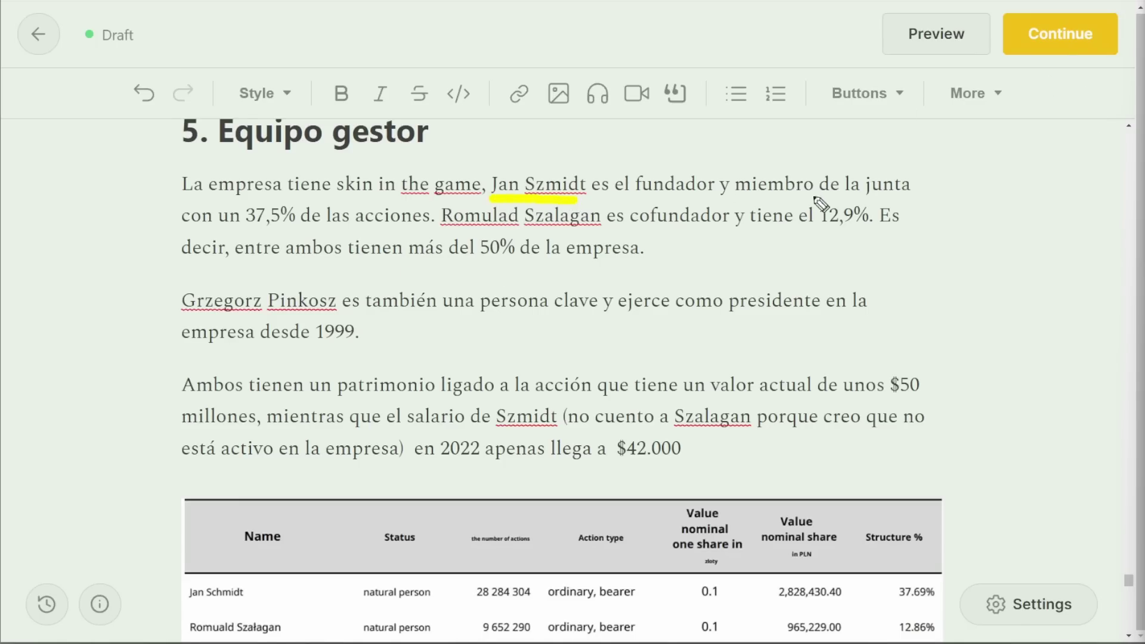
{"action": "left_click_drag", "start_coordinate": [244, 231], "coordinate": [279, 231]}
{"action": "left_click_drag", "start_coordinate": [523, 234], "coordinate": [745, 240]}
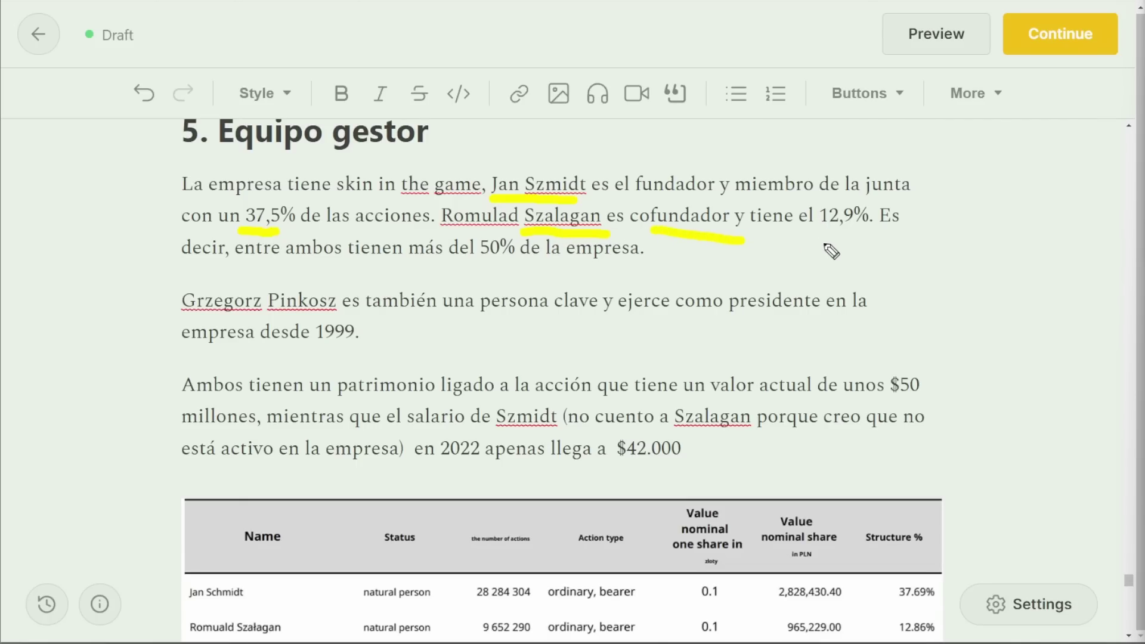
{"action": "left_click_drag", "start_coordinate": [816, 236], "coordinate": [854, 231]}
{"action": "left_click_drag", "start_coordinate": [471, 262], "coordinate": [535, 258]}
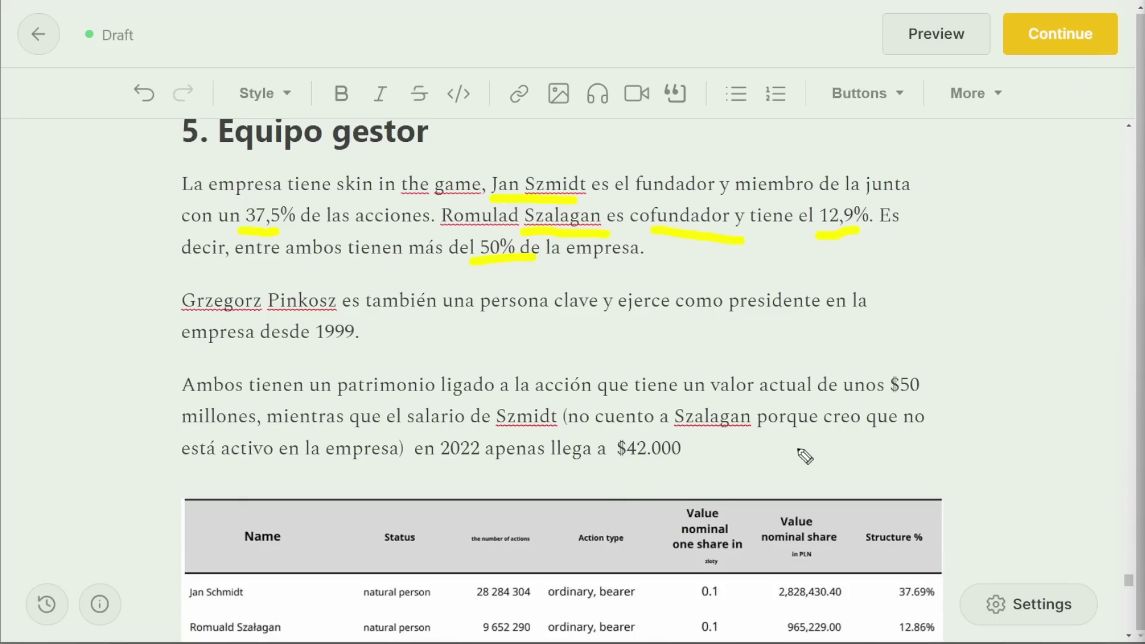
{"action": "left_click_drag", "start_coordinate": [495, 423], "coordinate": [563, 422]}
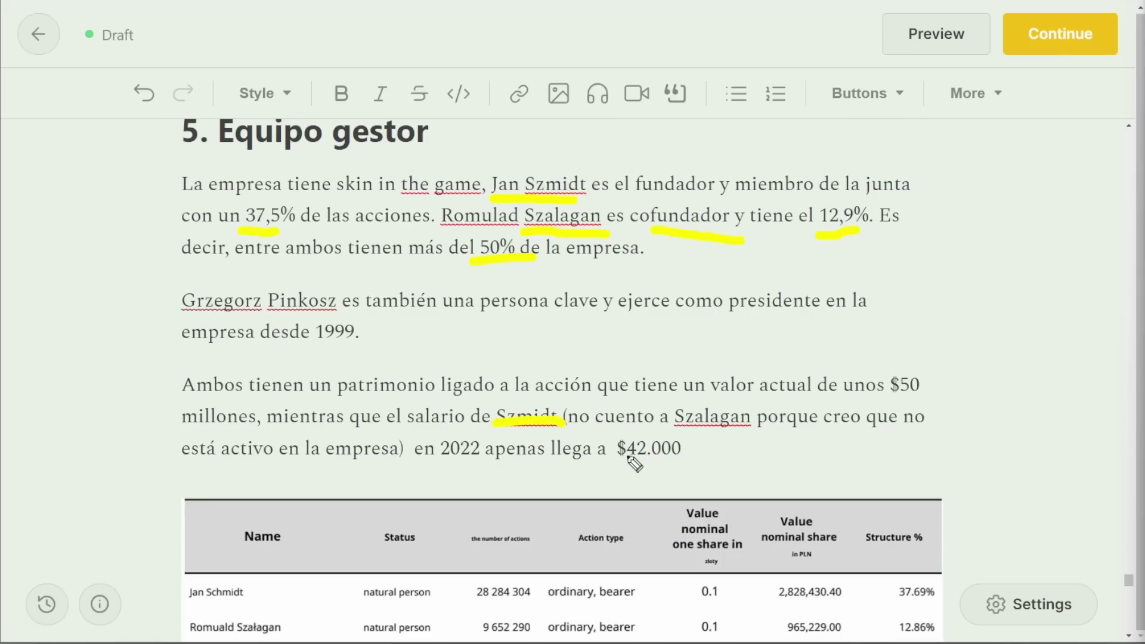
{"action": "left_click_drag", "start_coordinate": [614, 460], "coordinate": [695, 464]}
{"action": "key", "text": "Escape"}
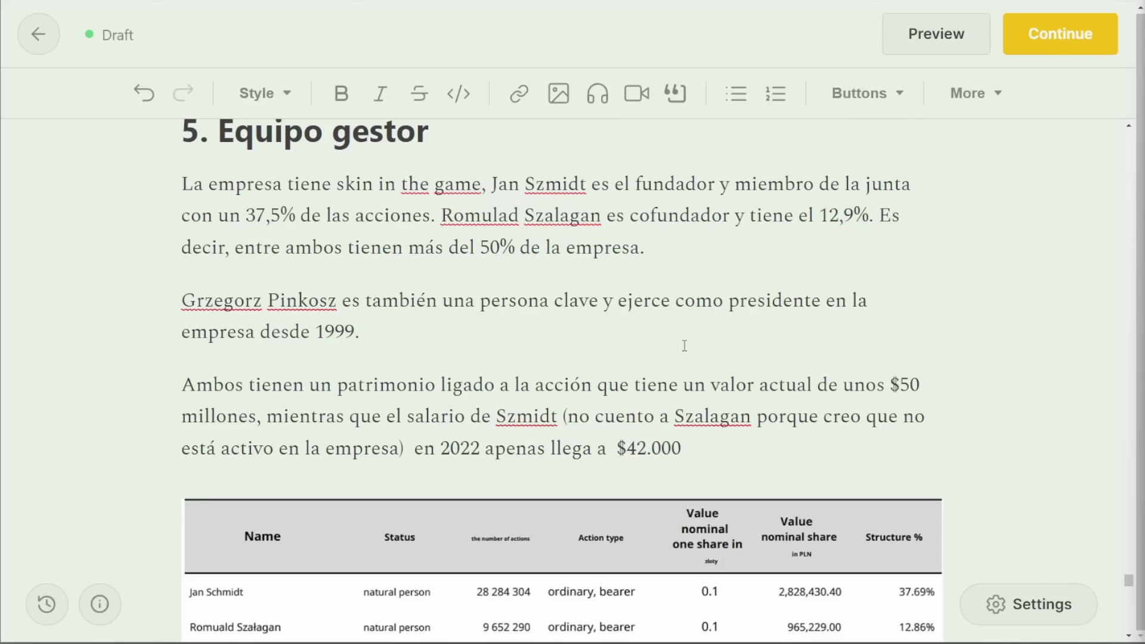
Step: Mark the 37.69% and 12.86% stakes in the shareholder table, clear the marks, and bring up the 2022 remuneration table
{"action": "scroll", "coordinate": [684, 346], "scroll_direction": "down", "scroll_amount": 3}
{"action": "scroll", "coordinate": [685, 346], "scroll_direction": "down", "scroll_amount": 5}
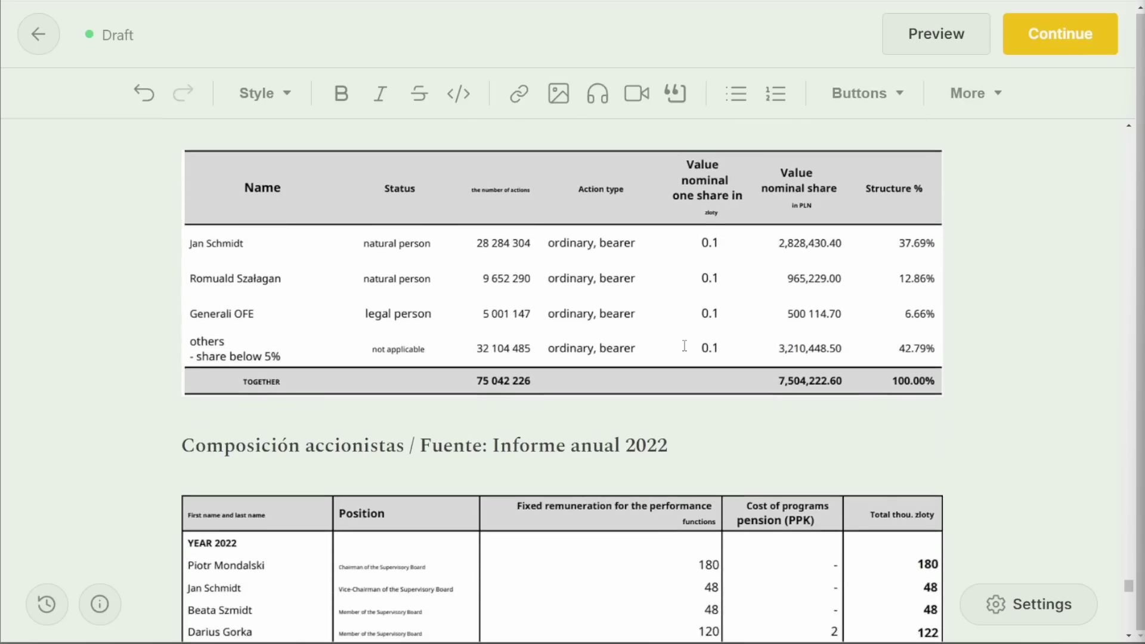
{"action": "scroll", "coordinate": [684, 345], "scroll_direction": "up", "scroll_amount": 1}
{"action": "left_click_drag", "start_coordinate": [901, 257], "coordinate": [948, 247]}
{"action": "left_click_drag", "start_coordinate": [905, 294], "coordinate": [946, 298]}
{"action": "key", "text": "Escape"}
{"action": "scroll", "coordinate": [563, 231], "scroll_direction": "down", "scroll_amount": 4}
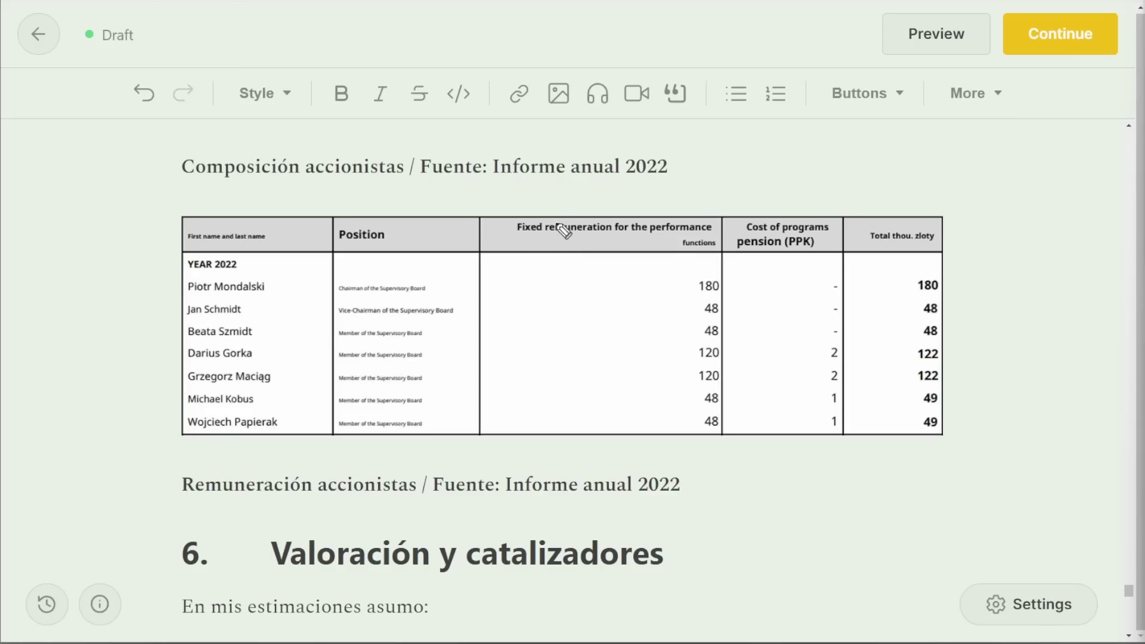
Step: Bracket the 2022 remuneration table, clear the mark, and bring up the Valoración y catalizadores section
{"action": "mouse_move", "coordinate": [173, 191]}
{"action": "left_mouse_down"}
{"action": "mouse_move", "coordinate": [141, 332]}
{"action": "mouse_move", "coordinate": [143, 448]}
{"action": "left_mouse_up"}
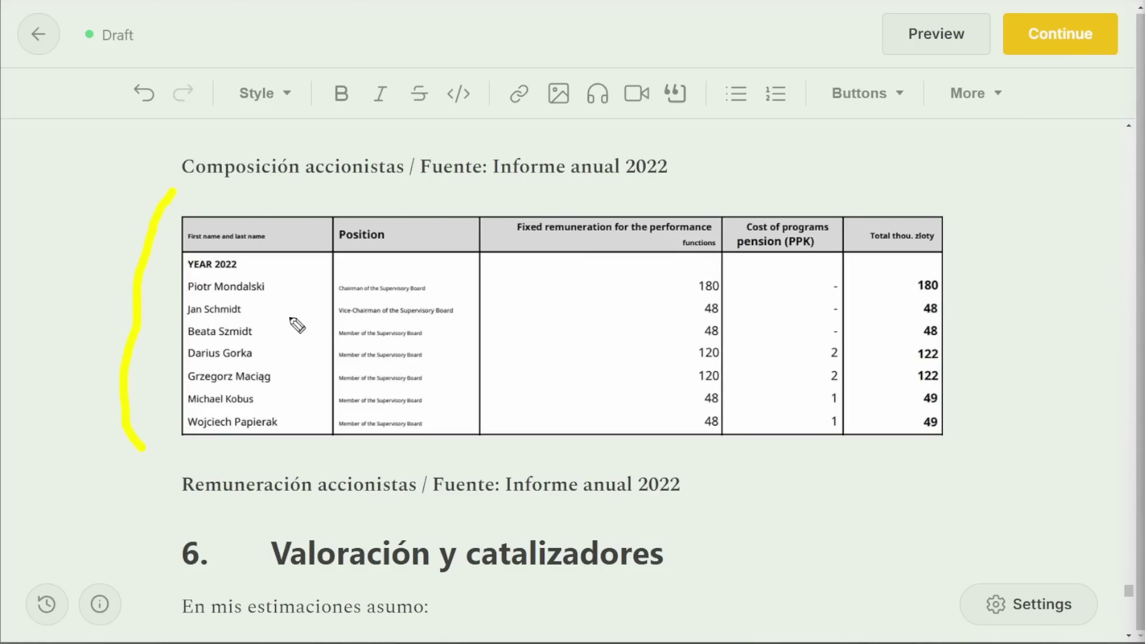
{"action": "key", "text": "Escape"}
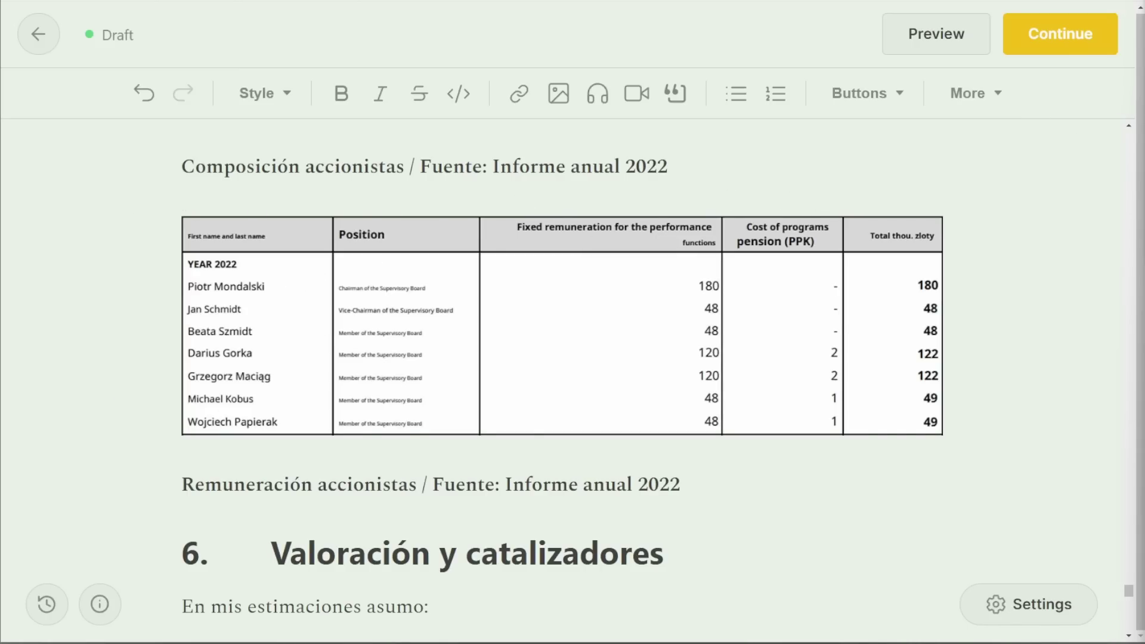
{"action": "scroll", "coordinate": [563, 382], "scroll_direction": "down", "scroll_amount": 6}
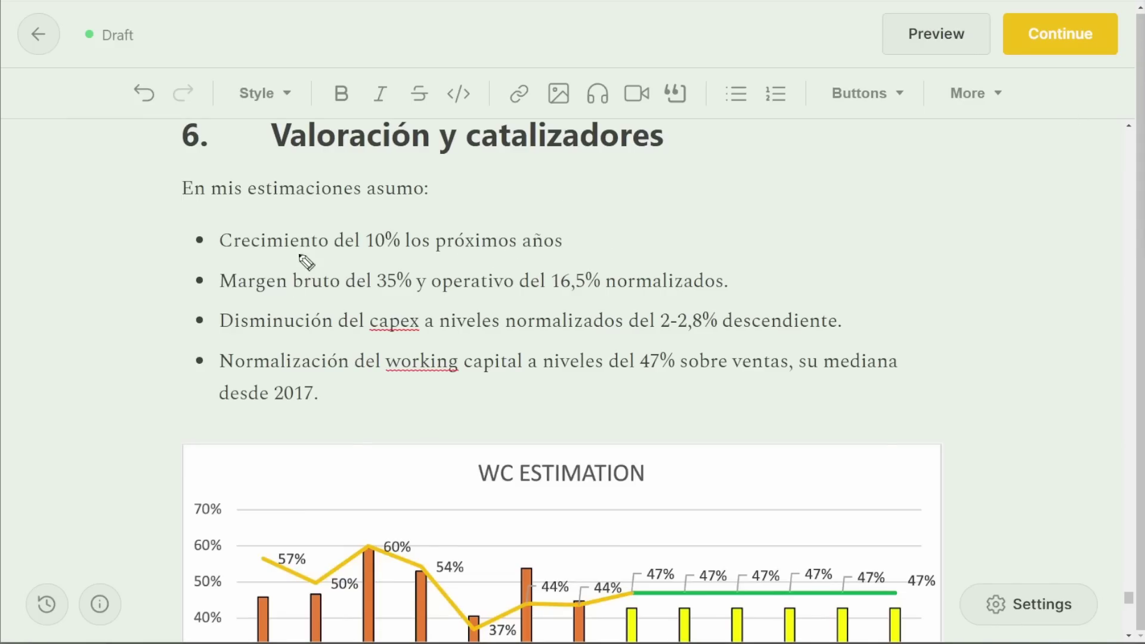
Step: Underline the estimates for 10% growth, 35% gross and 16,5% operating margins, 2-2,8% capex, and 47% working capital in the article's assumptions
{"action": "left_click_drag", "start_coordinate": [355, 254], "coordinate": [432, 251]}
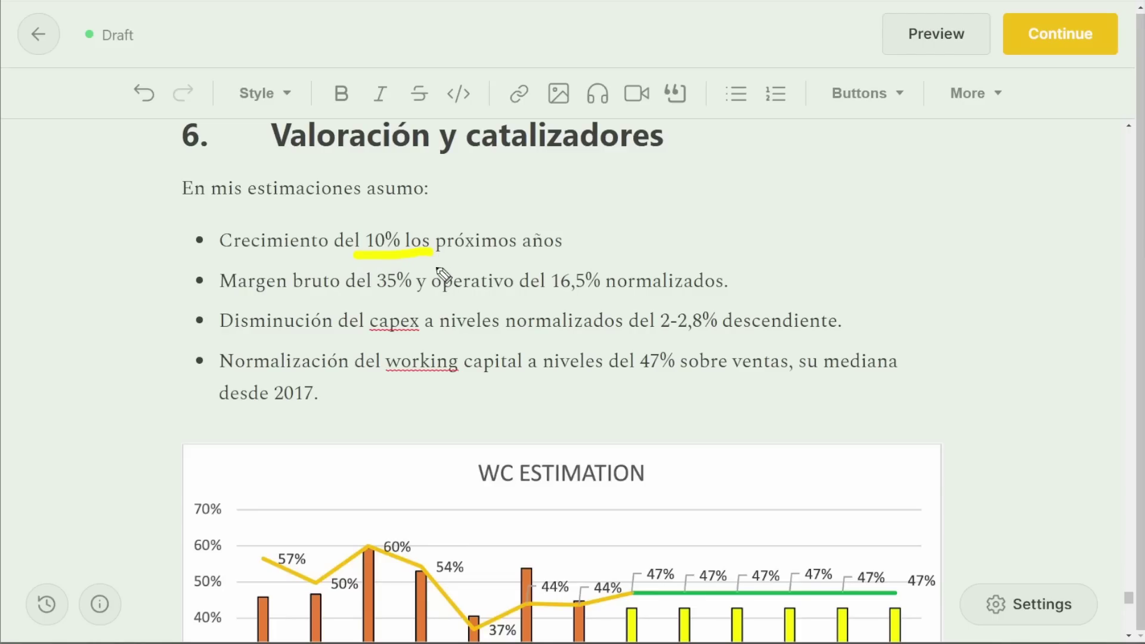
{"action": "left_click_drag", "start_coordinate": [374, 304], "coordinate": [416, 304]}
{"action": "left_click_drag", "start_coordinate": [547, 294], "coordinate": [589, 294]}
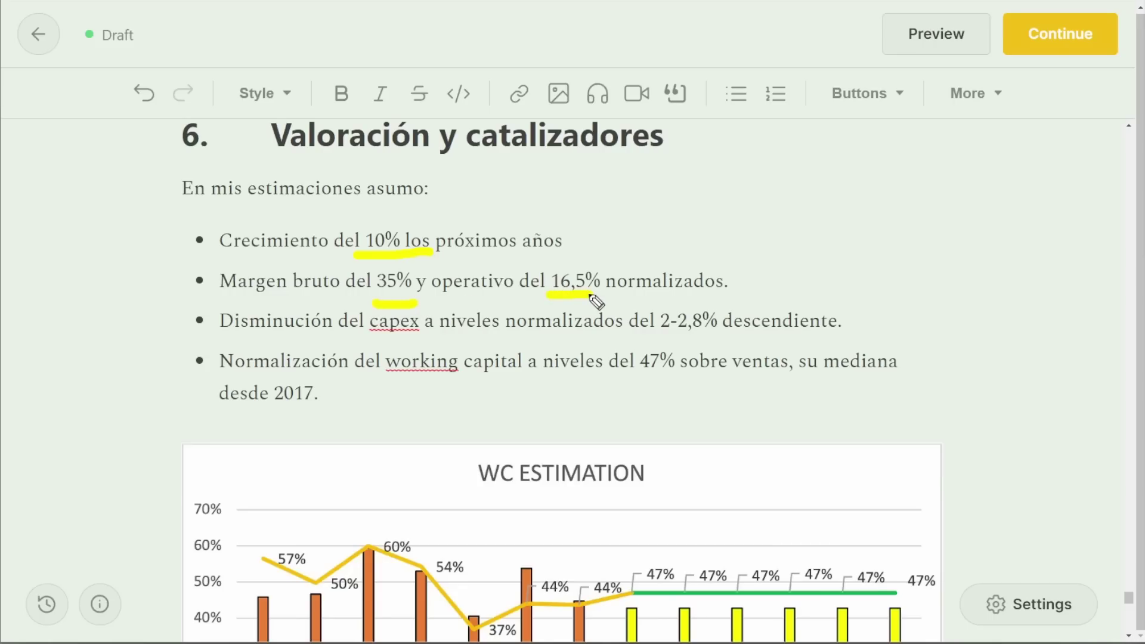
{"action": "left_click_drag", "start_coordinate": [350, 336], "coordinate": [452, 343]}
{"action": "left_click_drag", "start_coordinate": [652, 336], "coordinate": [714, 339]}
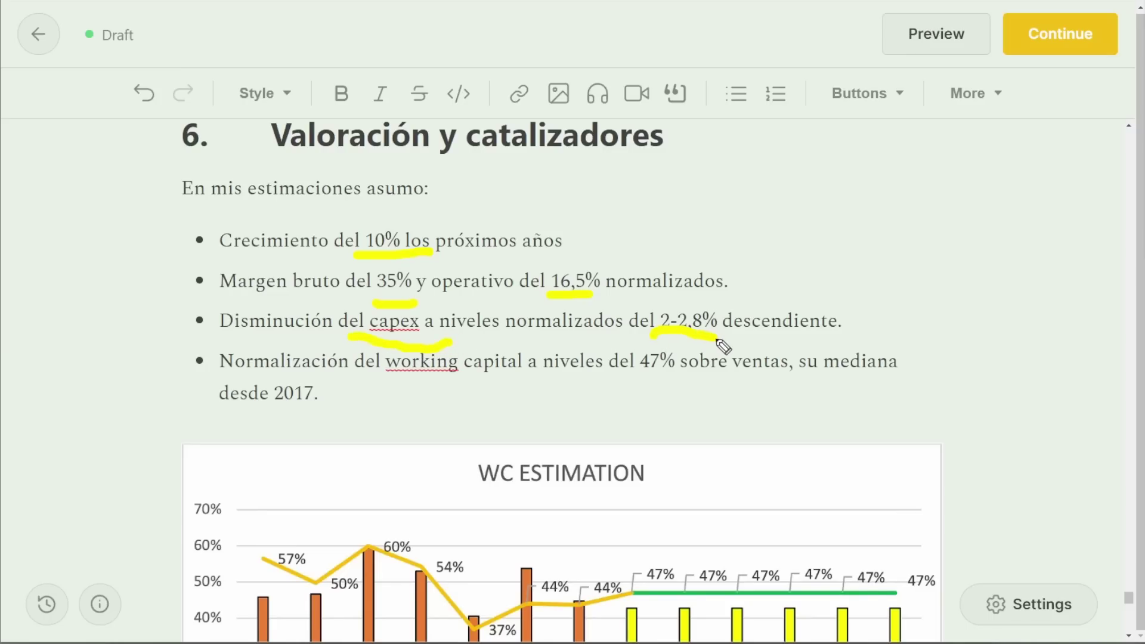
{"action": "left_click_drag", "start_coordinate": [366, 375], "coordinate": [663, 375]}
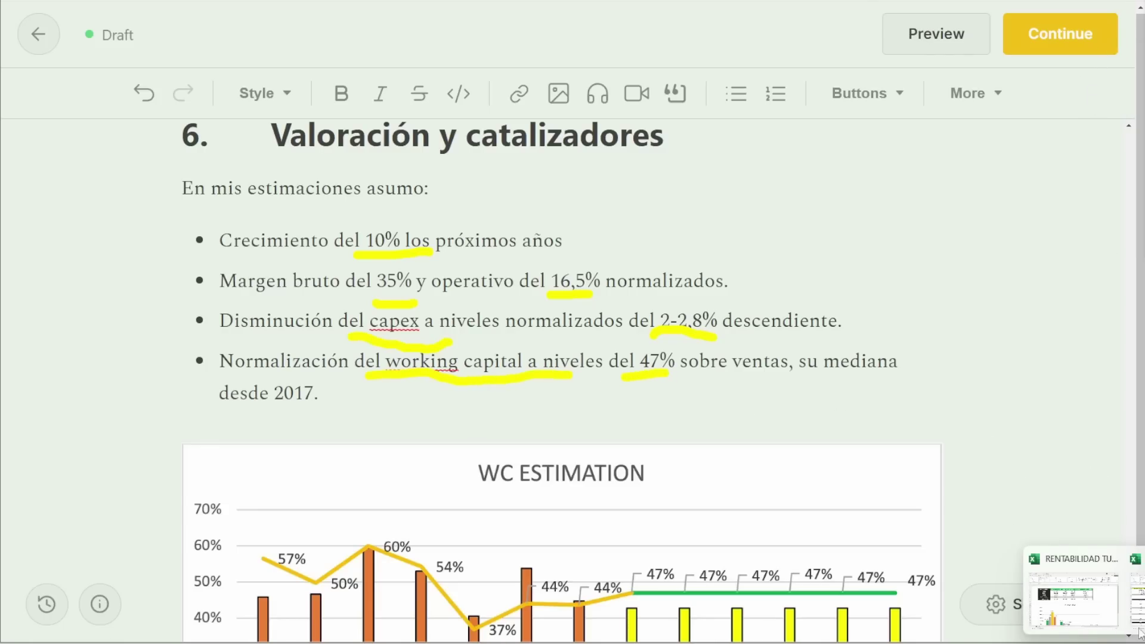
Step: Switch to the WC ESTIMATION chart in Excel, mark the 2023 estimates, and bring up the MODEL sheet
{"action": "mouse_move", "coordinate": [1133, 613]}
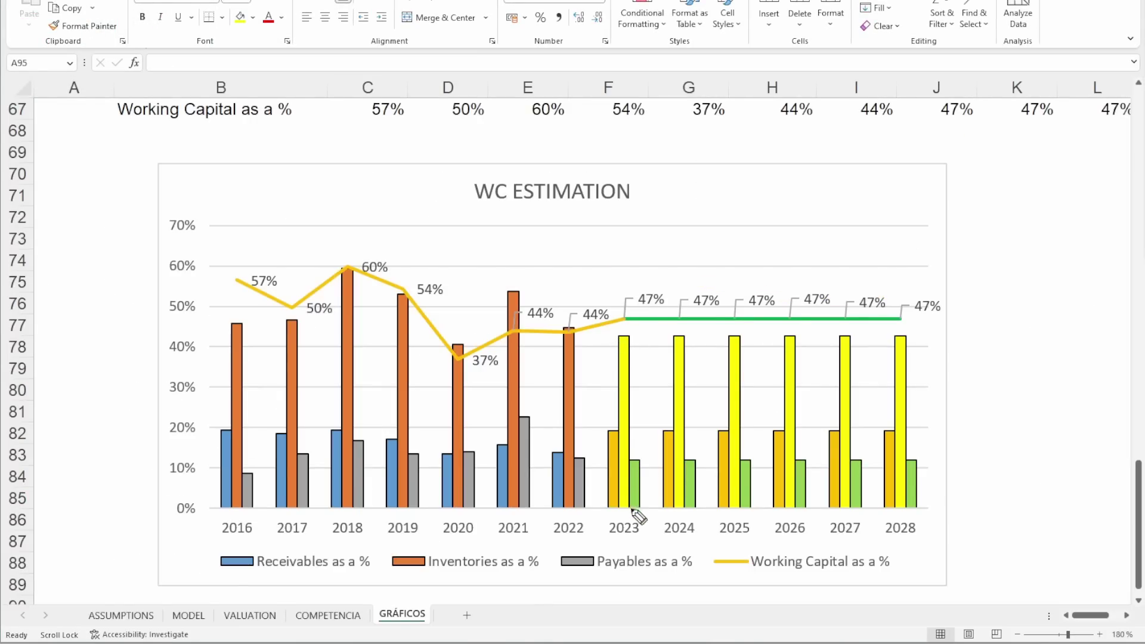
{"action": "left_click_drag", "start_coordinate": [637, 511], "coordinate": [667, 509]}
{"action": "key", "text": "ctrl+Page_Up"}
{"action": "key", "text": "ctrl+Page_Up"}
{"action": "key", "text": "ctrl+Page_Up"}
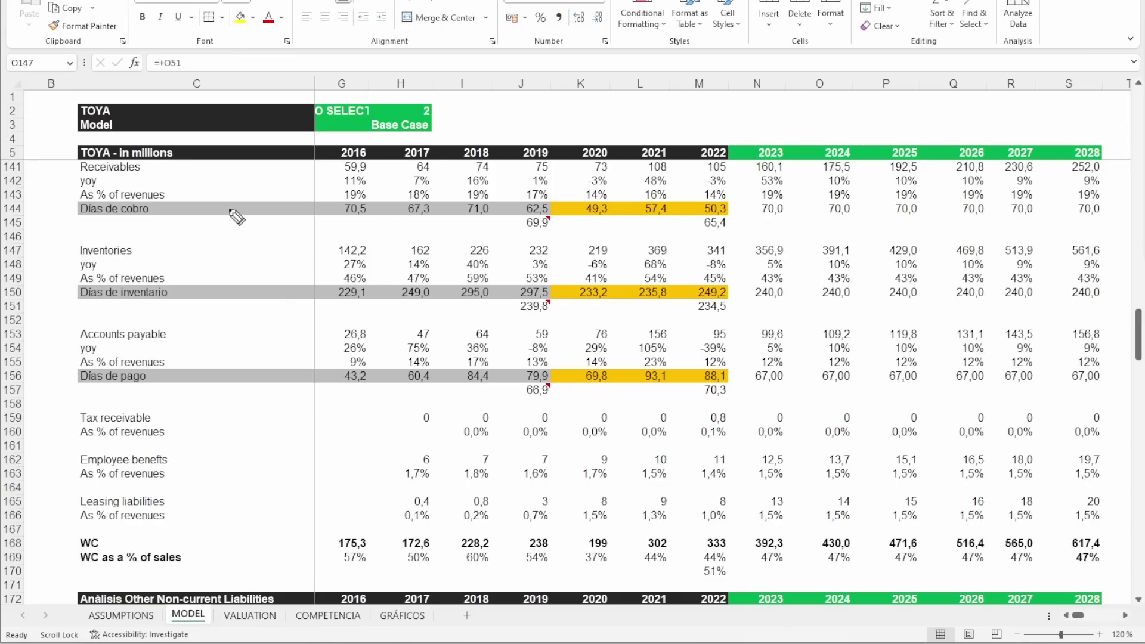
Step: Underline the Días de cobro, Días de inventario and Días de pago labels, and circle the 2019 figures beneath those rows
{"action": "left_click_drag", "start_coordinate": [94, 219], "coordinate": [141, 213]}
{"action": "left_click_drag", "start_coordinate": [118, 304], "coordinate": [157, 302]}
{"action": "left_click_drag", "start_coordinate": [112, 388], "coordinate": [146, 385]}
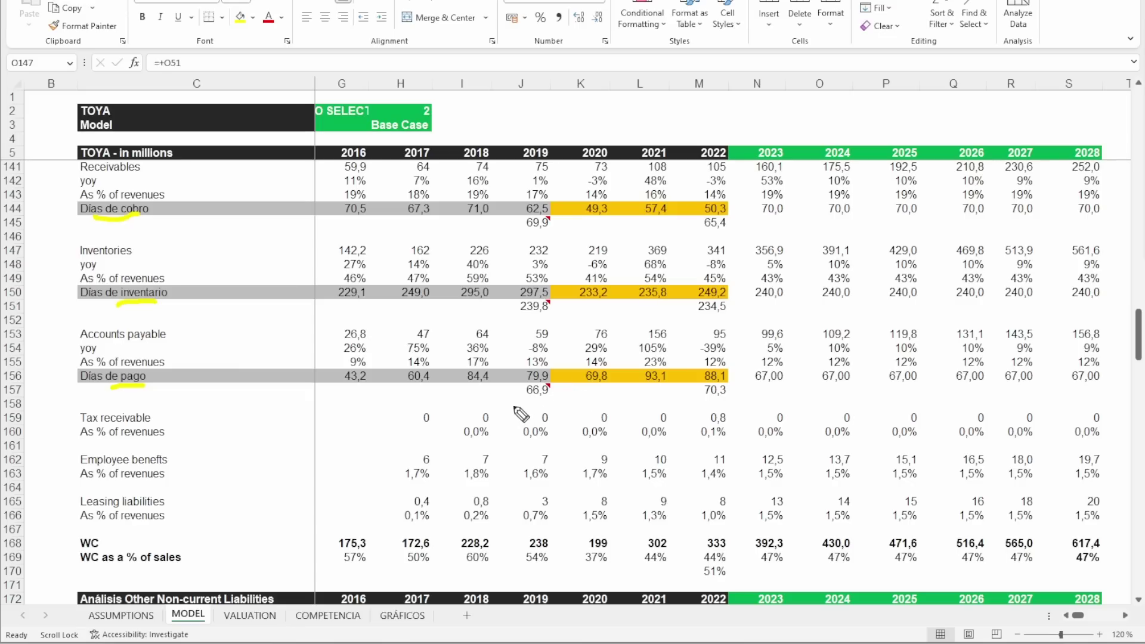
{"action": "mouse_move", "coordinate": [519, 407]}
{"action": "left_mouse_down"}
{"action": "mouse_move", "coordinate": [539, 417]}
{"action": "mouse_move", "coordinate": [564, 379]}
{"action": "mouse_move", "coordinate": [523, 403]}
{"action": "left_mouse_up"}
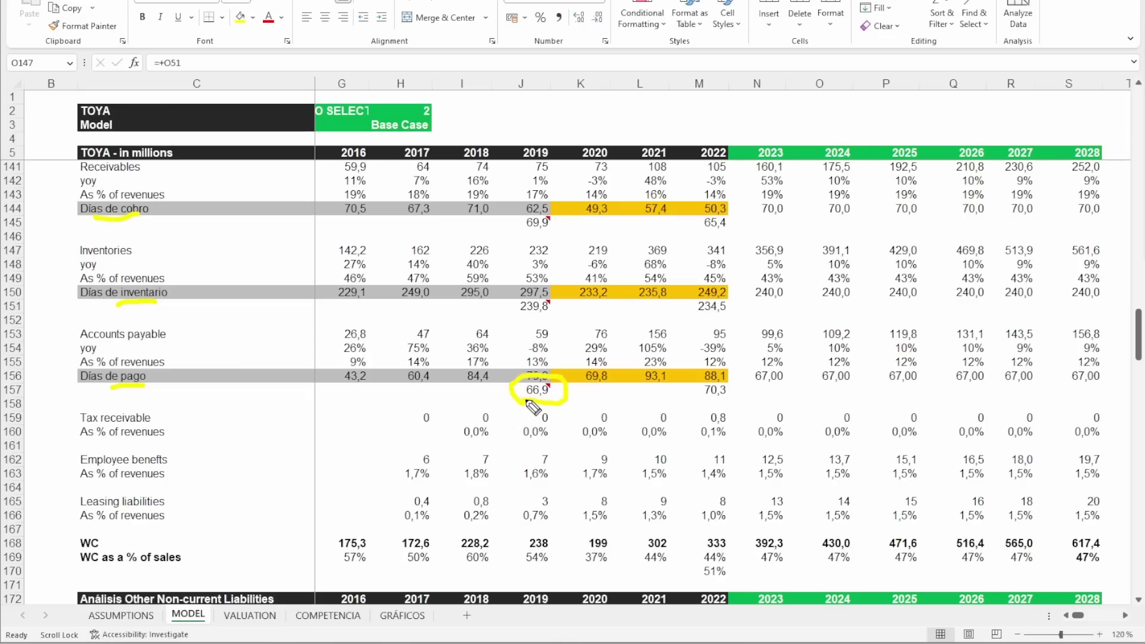
{"action": "mouse_move", "coordinate": [513, 314]}
{"action": "left_mouse_down"}
{"action": "mouse_move", "coordinate": [535, 322]}
{"action": "mouse_move", "coordinate": [564, 308]}
{"action": "mouse_move", "coordinate": [526, 298]}
{"action": "left_mouse_up"}
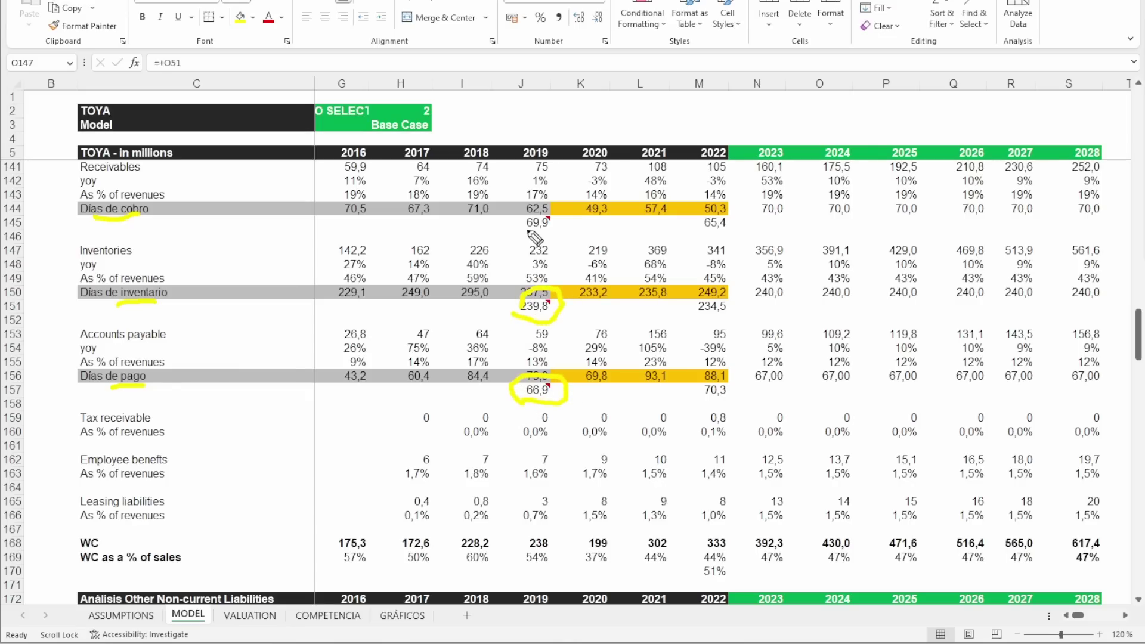
{"action": "mouse_move", "coordinate": [535, 238]}
{"action": "left_mouse_down"}
{"action": "mouse_move", "coordinate": [549, 206]}
{"action": "mouse_move", "coordinate": [530, 231]}
{"action": "left_mouse_up"}
Step: Circle the 2022 figure under Días de cobro and draw arrows to the 2023 collection, inventory and payment days
{"action": "mouse_move", "coordinate": [725, 216]}
{"action": "left_mouse_down"}
{"action": "mouse_move", "coordinate": [703, 229]}
{"action": "mouse_move", "coordinate": [692, 211]}
{"action": "left_mouse_up"}
{"action": "left_click_drag", "start_coordinate": [766, 244], "coordinate": [780, 224]}
{"action": "mouse_move", "coordinate": [748, 327]}
{"action": "left_mouse_down"}
{"action": "mouse_move", "coordinate": [766, 298]}
{"action": "mouse_move", "coordinate": [764, 312]}
{"action": "left_mouse_up"}
{"action": "left_click_drag", "start_coordinate": [746, 404], "coordinate": [763, 373]}
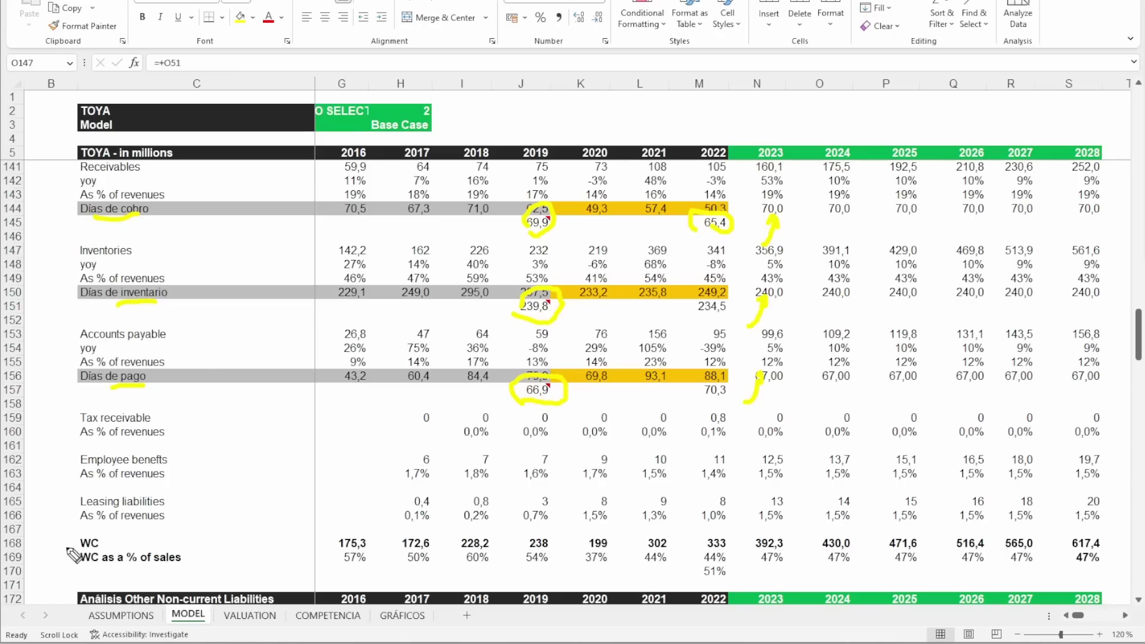
Step: Bracket the WC and WC as a % of sales rows, point to the 2022 figure beneath them, and underline the 2023–2024 estimates
{"action": "mouse_move", "coordinate": [68, 536]}
{"action": "left_mouse_down"}
{"action": "mouse_move", "coordinate": [78, 530]}
{"action": "mouse_move", "coordinate": [78, 572]}
{"action": "left_mouse_up"}
{"action": "mouse_move", "coordinate": [631, 576]}
{"action": "left_mouse_down"}
{"action": "mouse_move", "coordinate": [678, 572]}
{"action": "mouse_move", "coordinate": [671, 588]}
{"action": "left_mouse_up"}
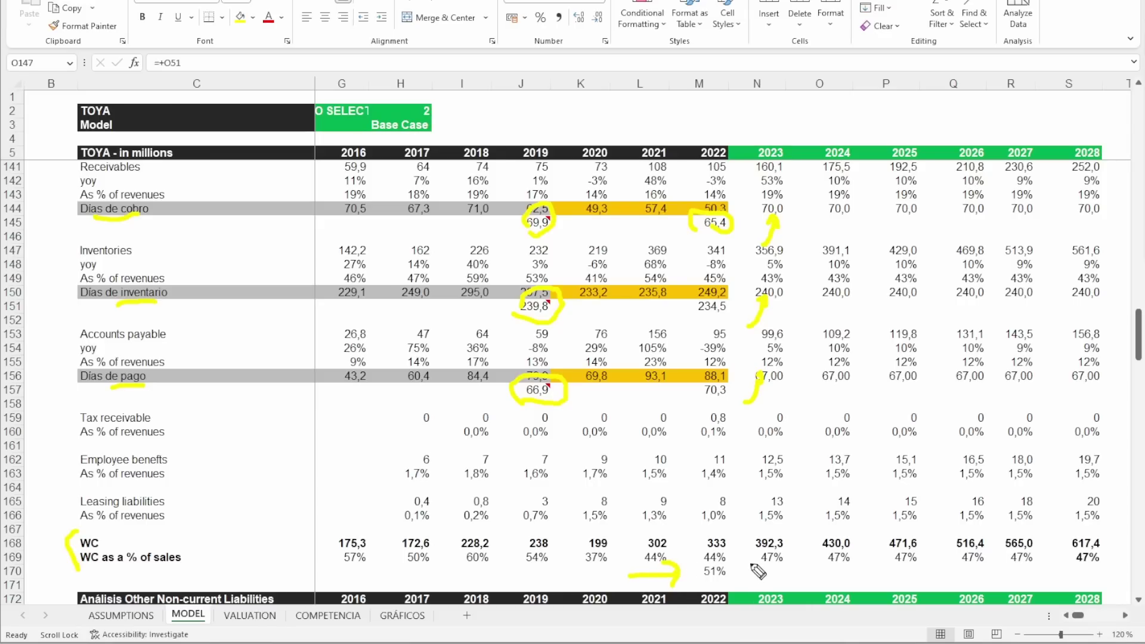
{"action": "left_click_drag", "start_coordinate": [752, 563], "coordinate": [821, 571]}
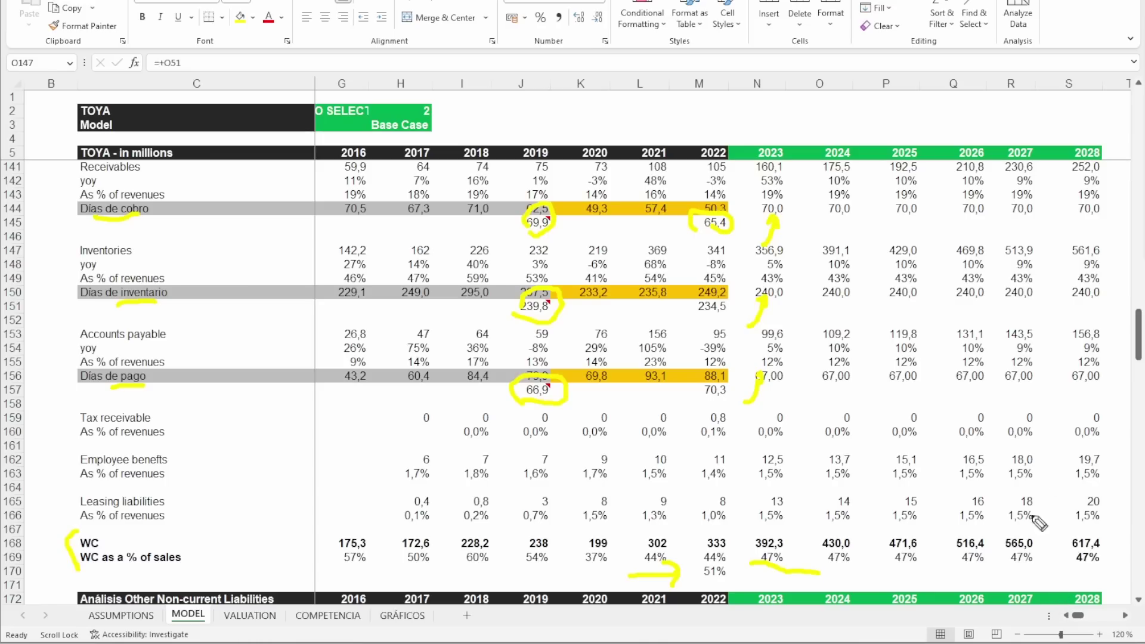
Step: Mark the 2023 total revenue growth, gross margin and EBIT margin in the MODEL sheet's income statement
{"action": "scroll", "coordinate": [1023, 126], "scroll_direction": "up", "scroll_amount": 20}
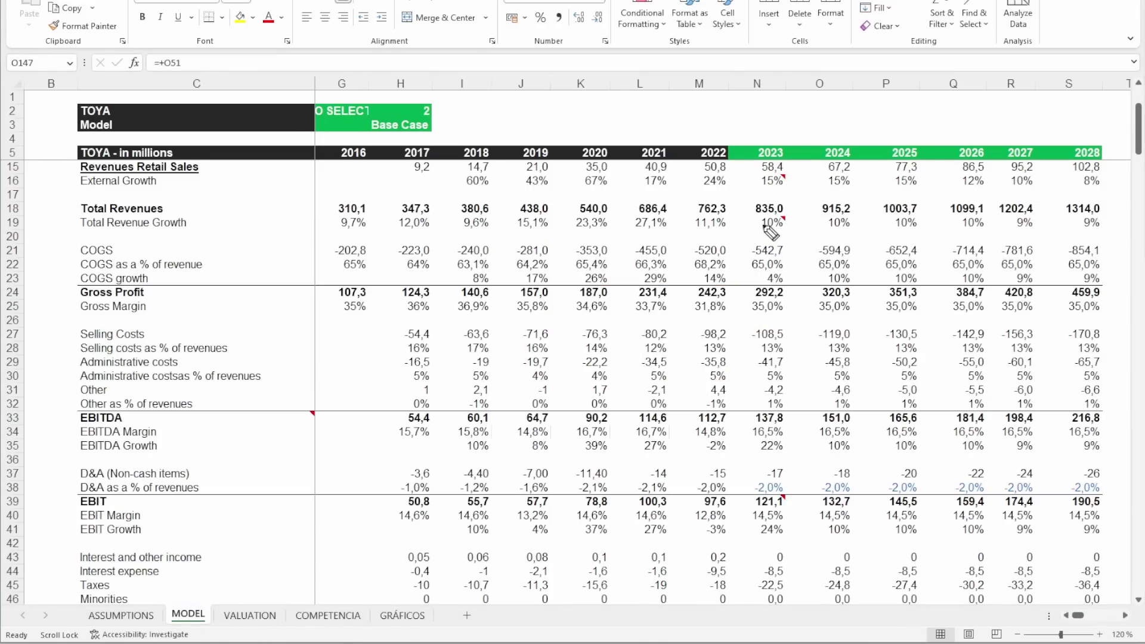
{"action": "left_click_drag", "start_coordinate": [760, 228], "coordinate": [781, 230]}
{"action": "left_click_drag", "start_coordinate": [745, 315], "coordinate": [778, 314]}
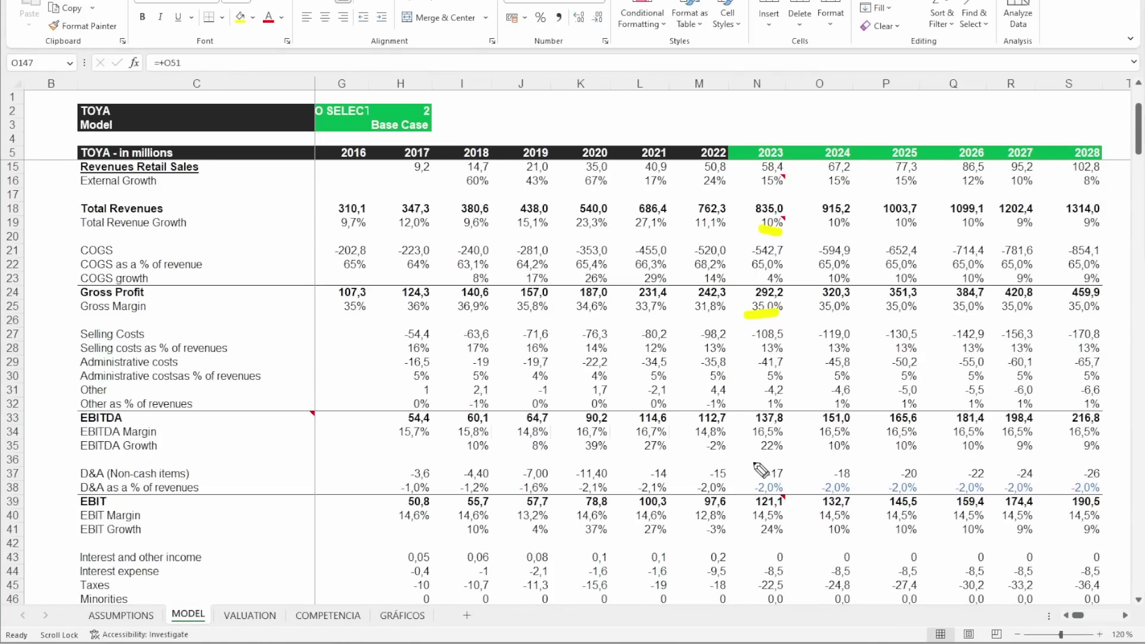
{"action": "mouse_move", "coordinate": [778, 525]}
{"action": "left_mouse_down"}
{"action": "mouse_move", "coordinate": [752, 523]}
{"action": "mouse_move", "coordinate": [781, 526]}
{"action": "left_mouse_up"}
Step: Return to the article and draw arrows to the bullet on no acquisitions, dividends or buybacks and to the text below it
{"action": "mouse_move", "coordinate": [637, 181]}
{"action": "left_mouse_down"}
{"action": "mouse_move", "coordinate": [596, 248]}
{"action": "mouse_move", "coordinate": [614, 255]}
{"action": "left_mouse_up"}
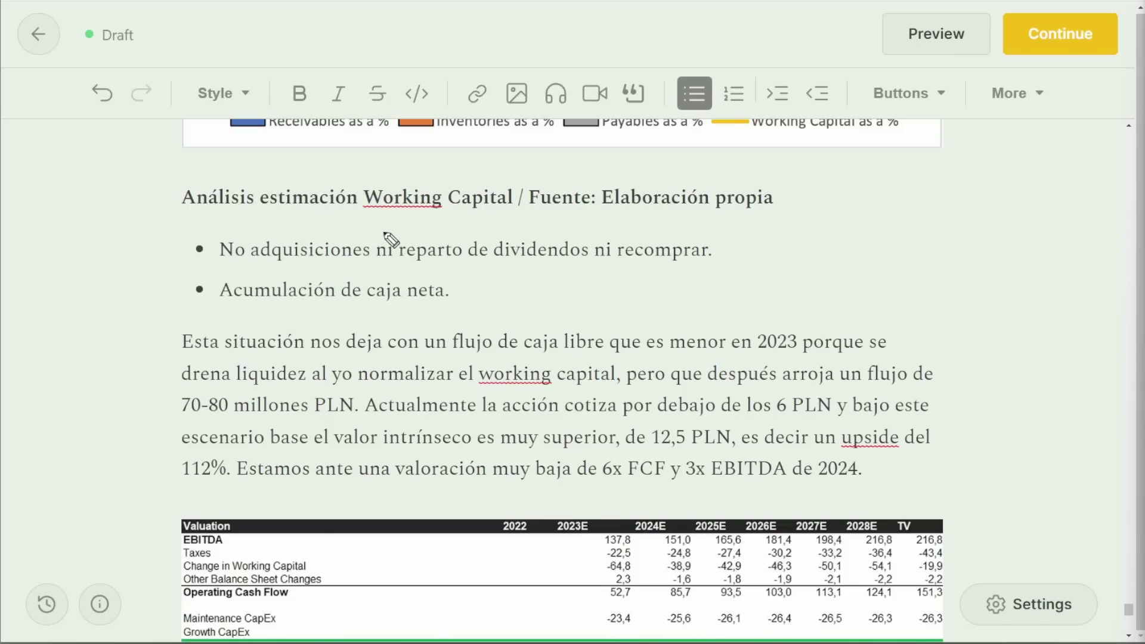
{"action": "mouse_move", "coordinate": [30, 243]}
{"action": "left_mouse_down"}
{"action": "mouse_move", "coordinate": [144, 256]}
{"action": "mouse_move", "coordinate": [130, 285]}
{"action": "left_mouse_up"}
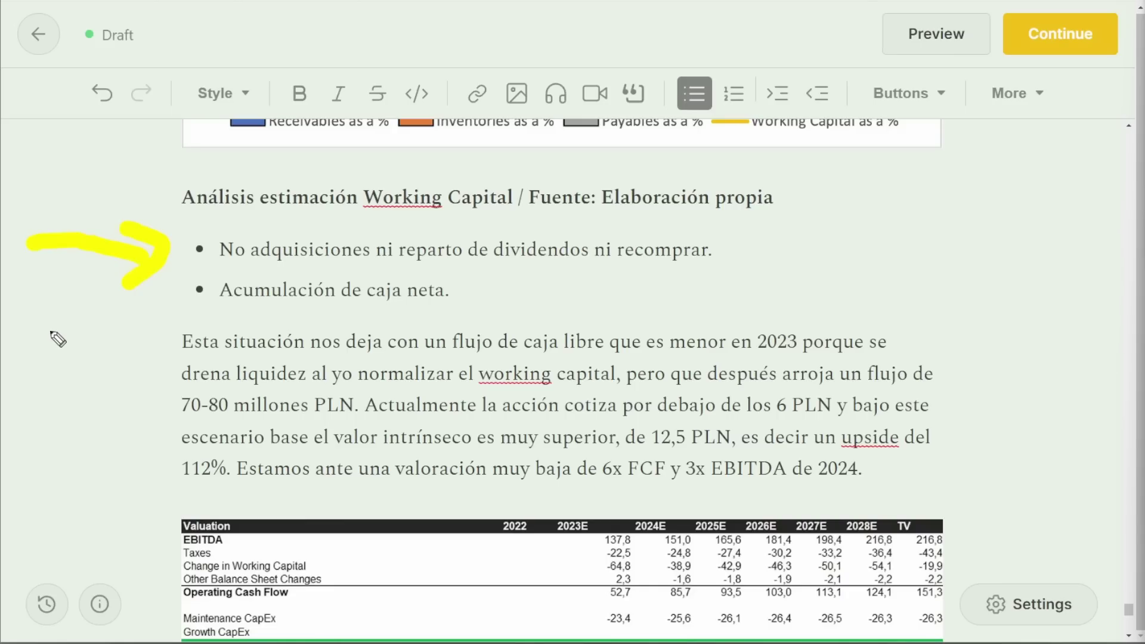
{"action": "mouse_move", "coordinate": [34, 322]}
{"action": "left_mouse_down"}
{"action": "mouse_move", "coordinate": [156, 313]}
{"action": "mouse_move", "coordinate": [164, 285]}
{"action": "mouse_move", "coordinate": [158, 339]}
{"action": "left_mouse_up"}
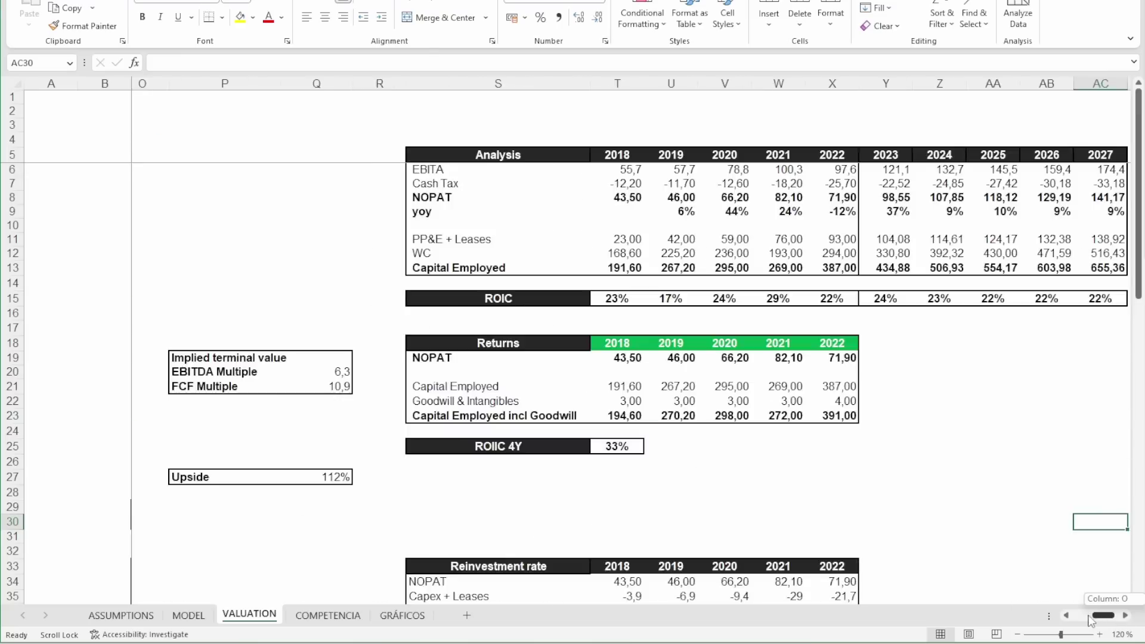
Step: In Excel's VALUATION sheet, select 2023E Free Cash Flow and Change in Working Capital, Free Cash Flow for 2024E–2028E, and the FCF/EBITDA row's values and label
{"action": "scroll", "coordinate": [487, 421], "scroll_direction": "left", "scroll_amount": 10}
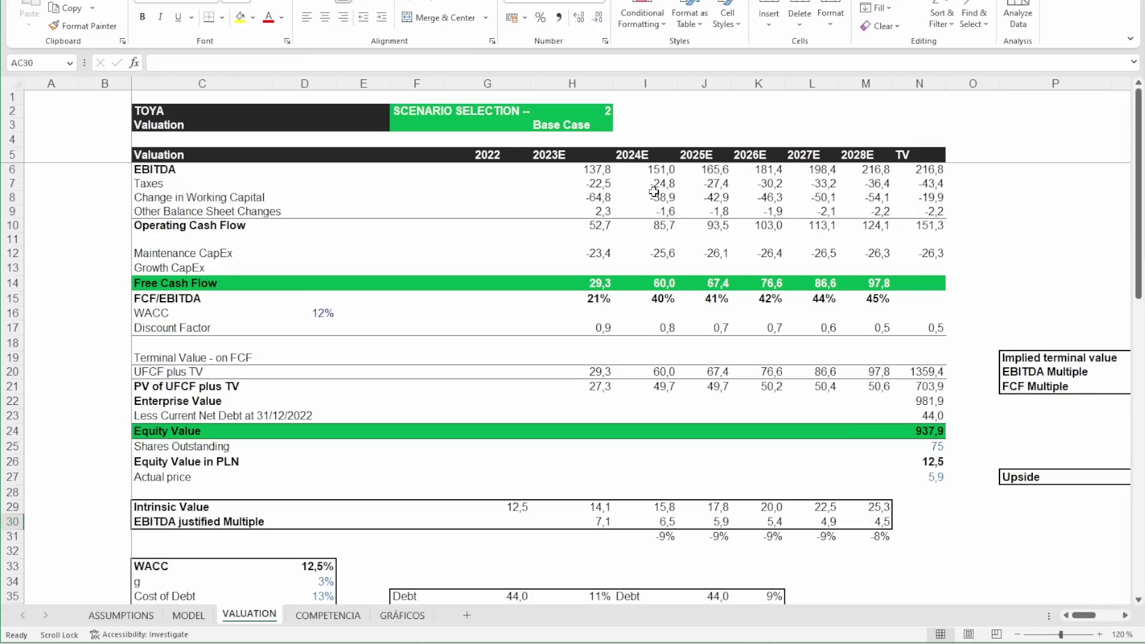
{"action": "left_click", "coordinate": [589, 279]}
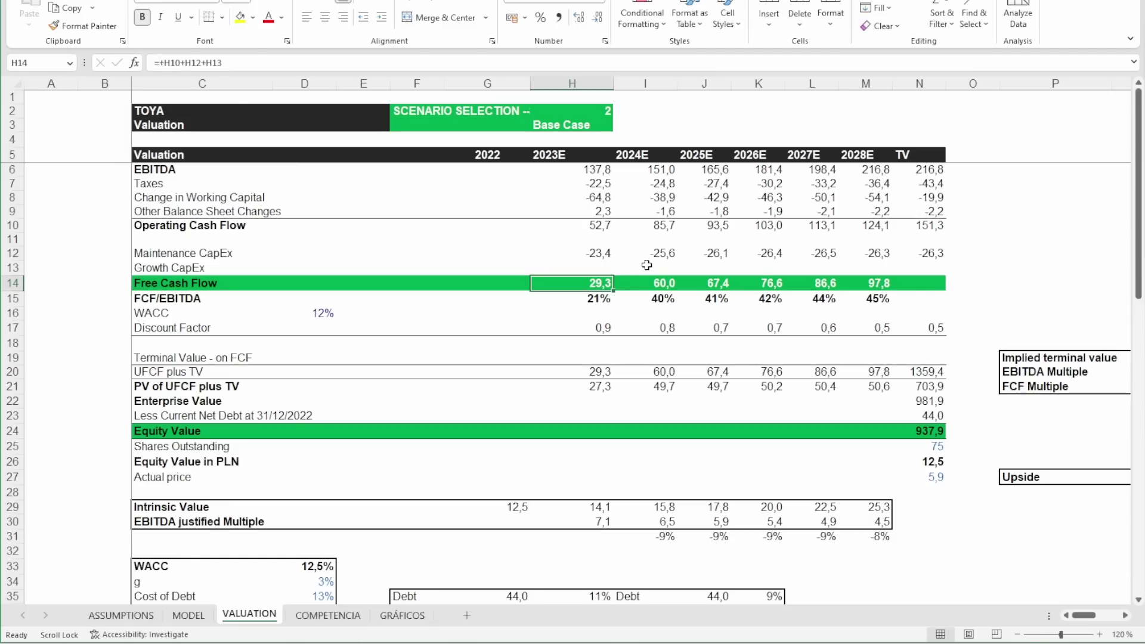
{"action": "left_click", "coordinate": [602, 197]}
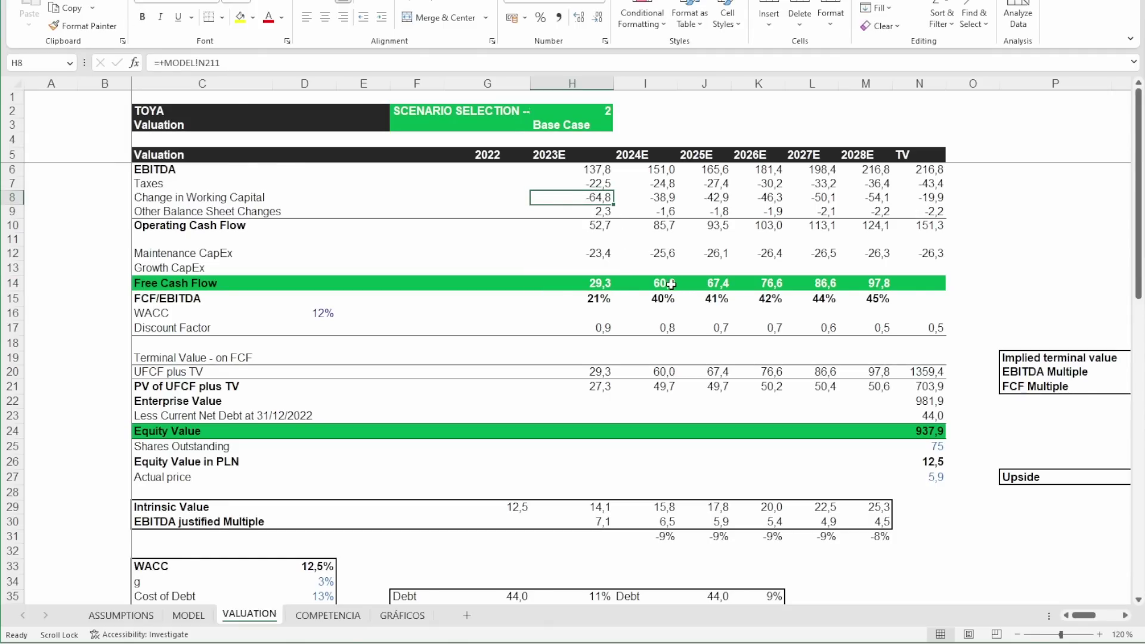
{"action": "left_click_drag", "start_coordinate": [671, 284], "coordinate": [874, 286]}
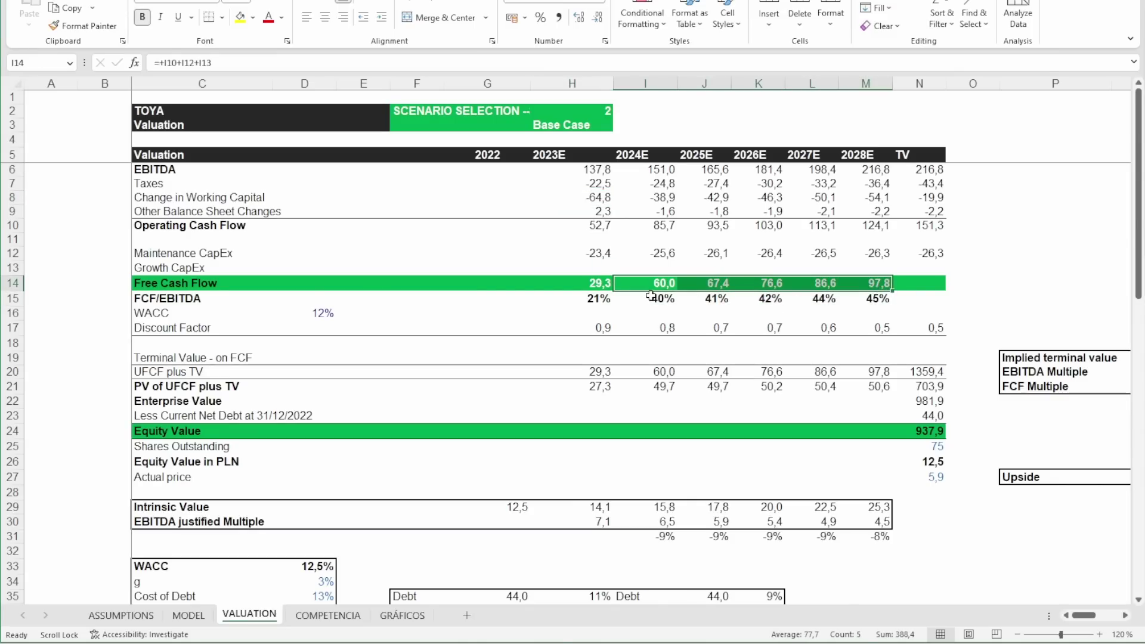
{"action": "left_click_drag", "start_coordinate": [650, 298], "coordinate": [868, 301]}
{"action": "left_click", "coordinate": [149, 297]}
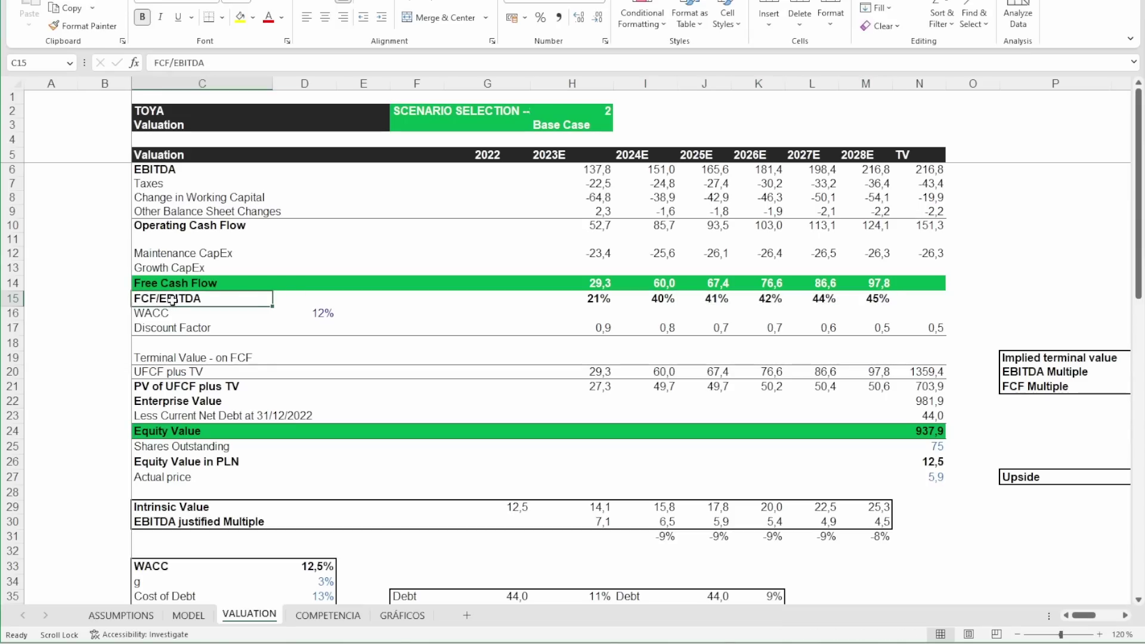
Step: Select the Enterprise Value, net debt, Shares Outstanding, Equity Value in PLN and Actual price cells one by one, ending on the Upside value
{"action": "left_click", "coordinate": [939, 402]}
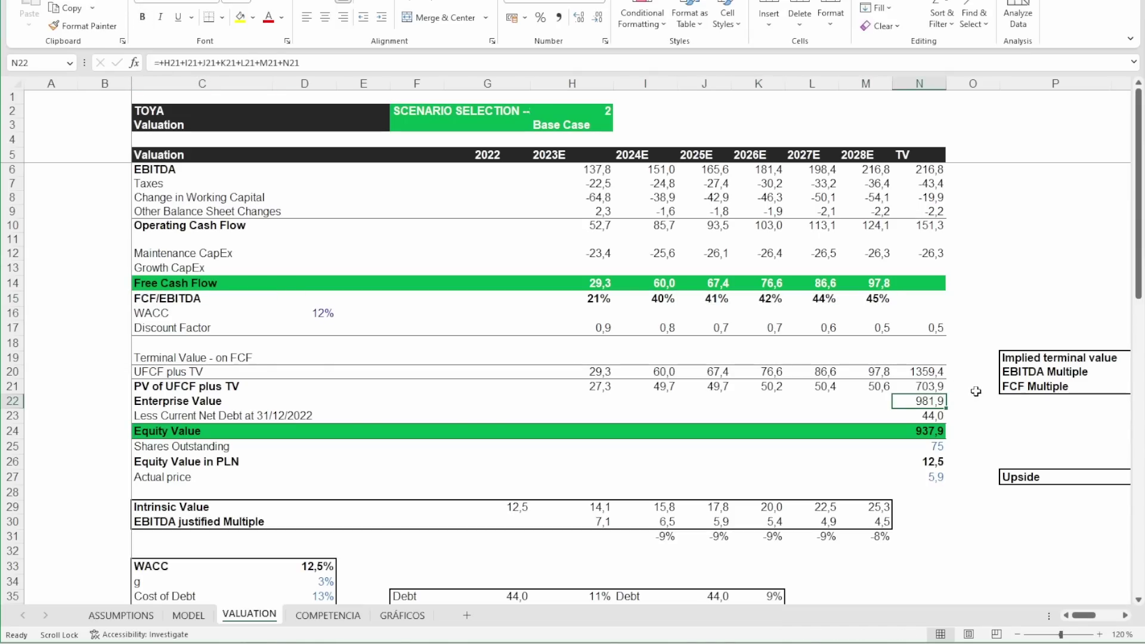
{"action": "left_click", "coordinate": [932, 417]}
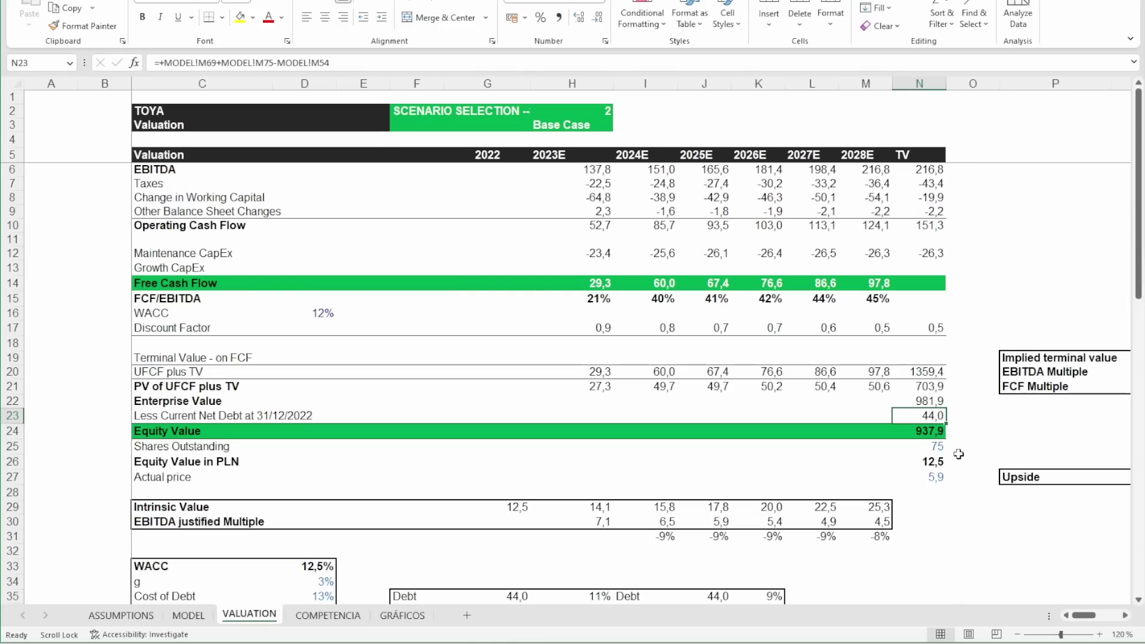
{"action": "left_click", "coordinate": [940, 447]}
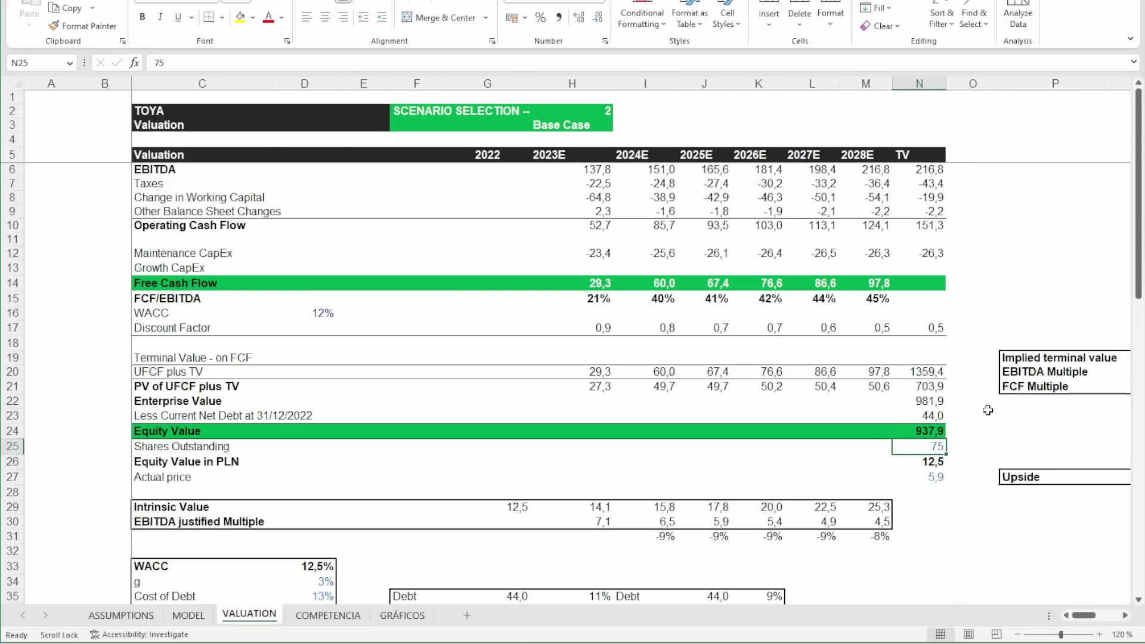
{"action": "scroll", "coordinate": [988, 410], "scroll_direction": "down", "scroll_amount": 1}
{"action": "left_click", "coordinate": [940, 421]}
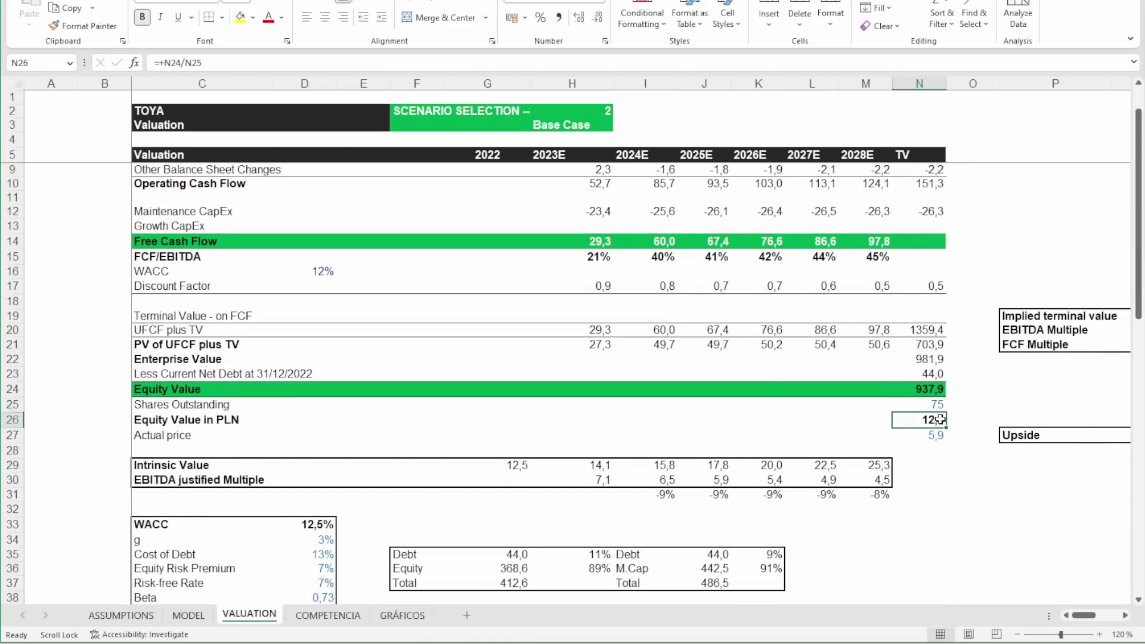
{"action": "scroll", "coordinate": [946, 409], "scroll_direction": "down", "scroll_amount": 1}
{"action": "left_click", "coordinate": [933, 393]}
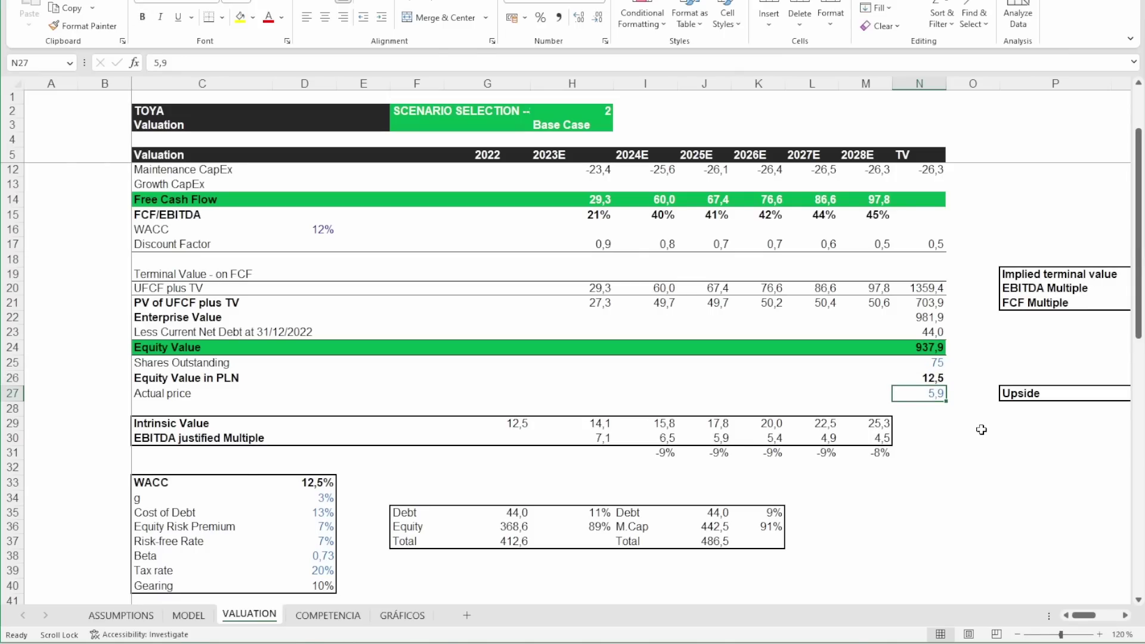
{"action": "scroll", "coordinate": [922, 393], "scroll_direction": "right", "scroll_amount": 2}
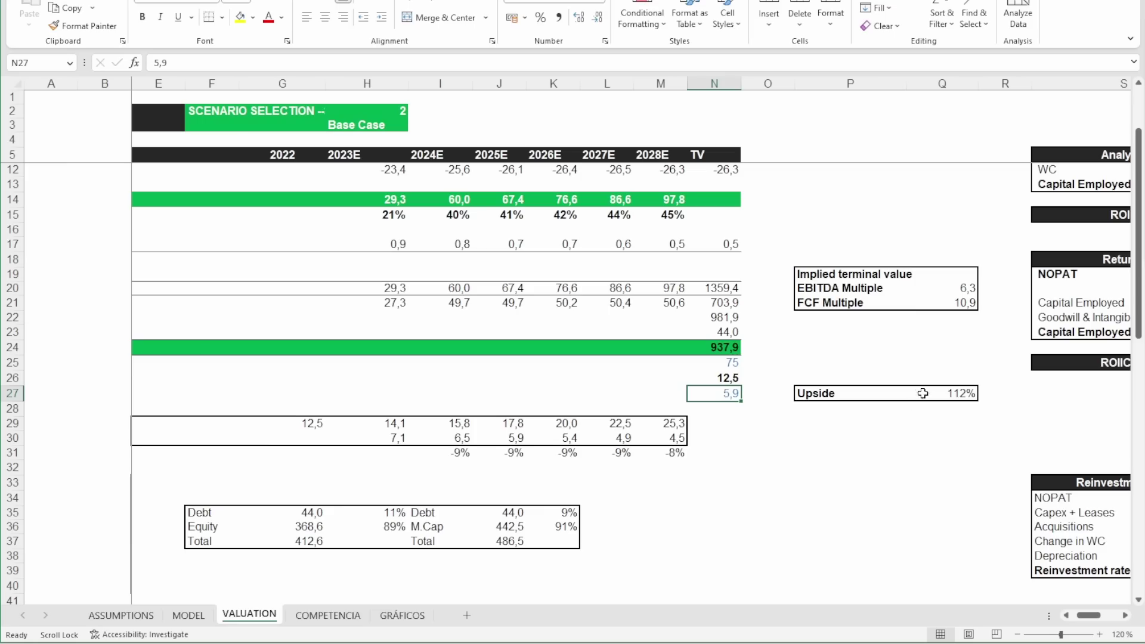
{"action": "left_click", "coordinate": [959, 394]}
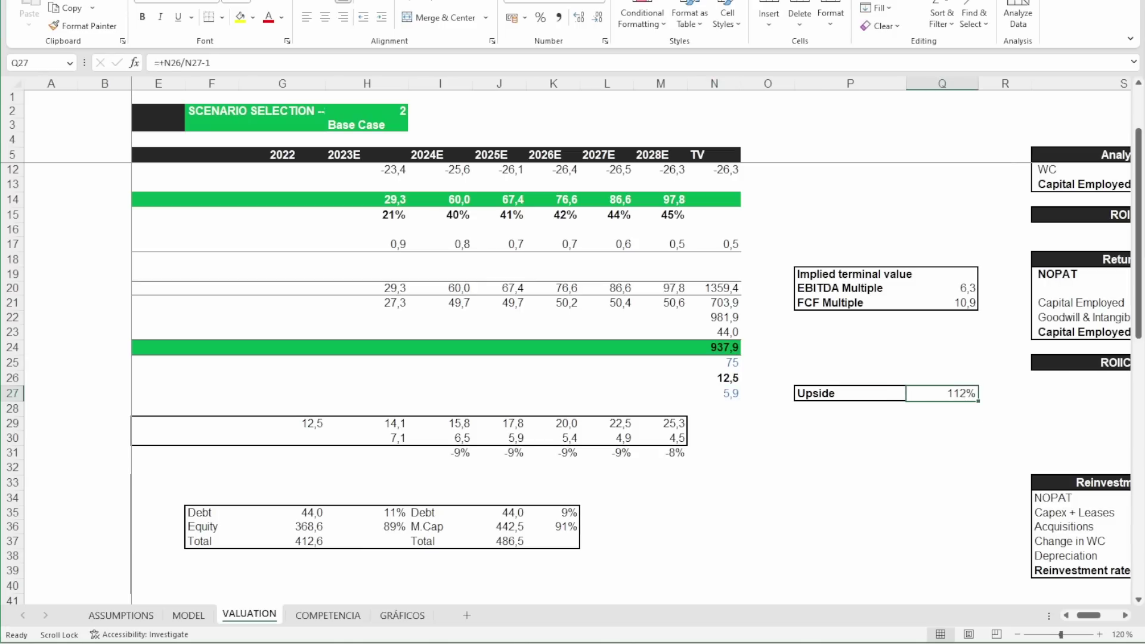
Step: Select the 2023E EV/EBITDA multiple and the 2024E EV/FCF multiple in the VALUATION sheet's multiples table
{"action": "left_click", "coordinate": [1066, 616]}
{"action": "scroll", "coordinate": [706, 363], "scroll_direction": "up", "scroll_amount": 2}
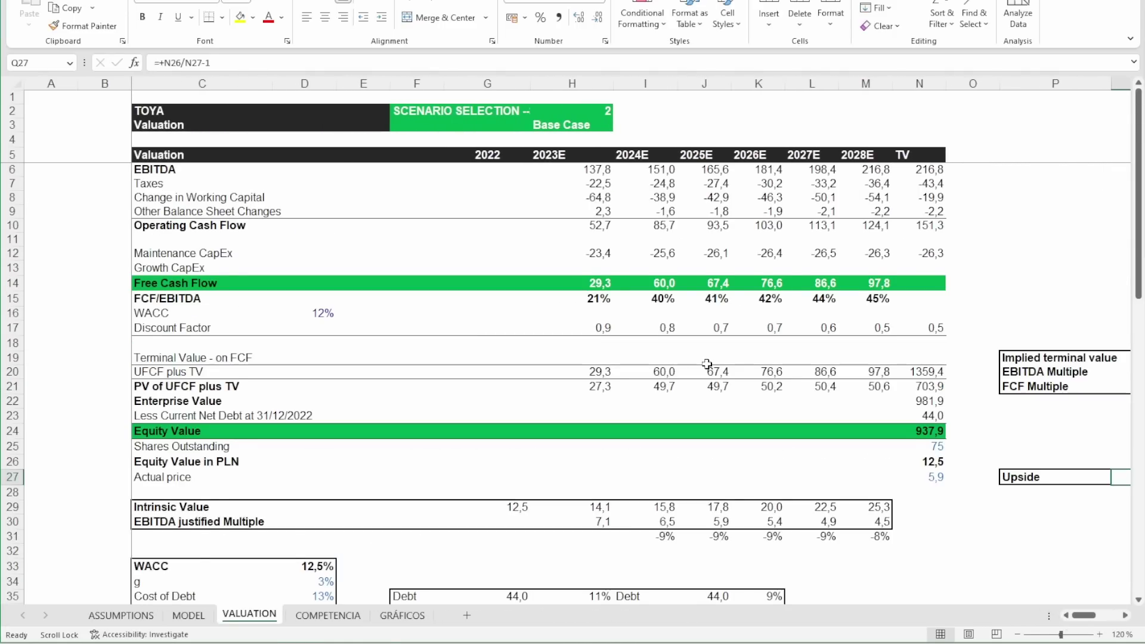
{"action": "scroll", "coordinate": [707, 363], "scroll_direction": "down", "scroll_amount": 5}
{"action": "scroll", "coordinate": [708, 363], "scroll_direction": "down", "scroll_amount": 2}
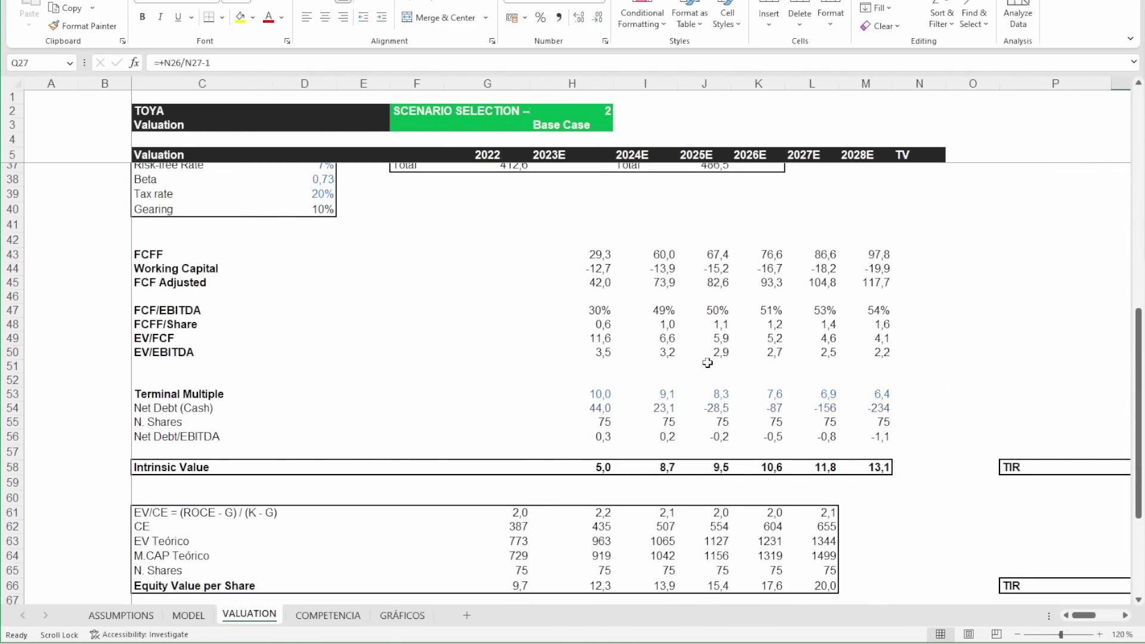
{"action": "left_click", "coordinate": [597, 351]}
{"action": "left_click", "coordinate": [661, 339]}
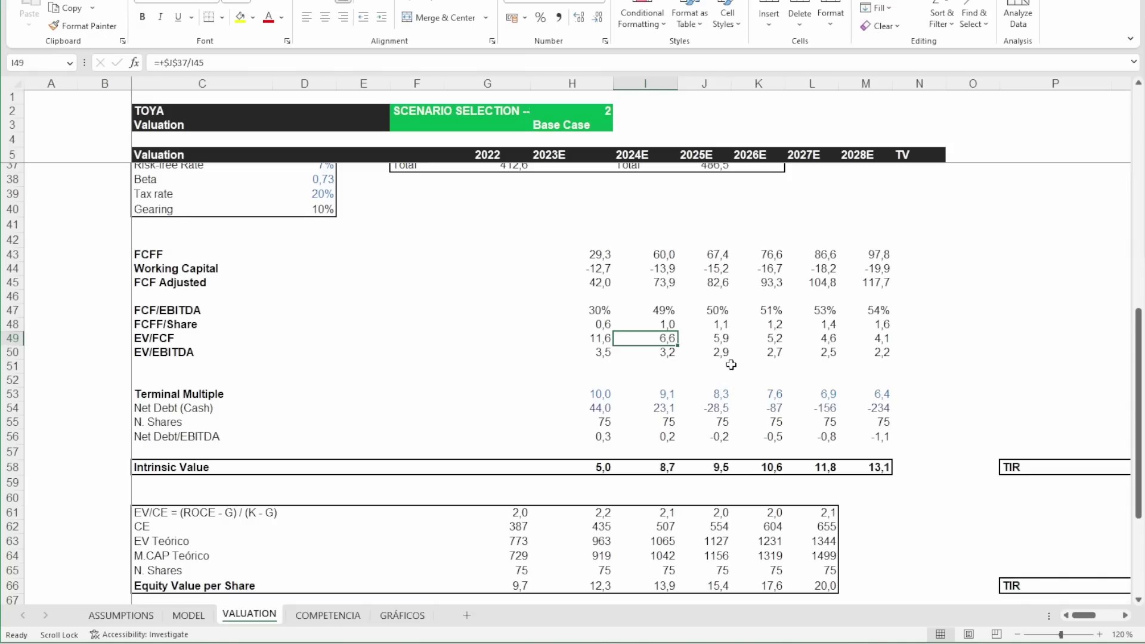
Step: Set the VALUATION sheet's scenario selection to 1 for the Bear Case
{"action": "scroll", "coordinate": [731, 365], "scroll_direction": "up", "scroll_amount": 10}
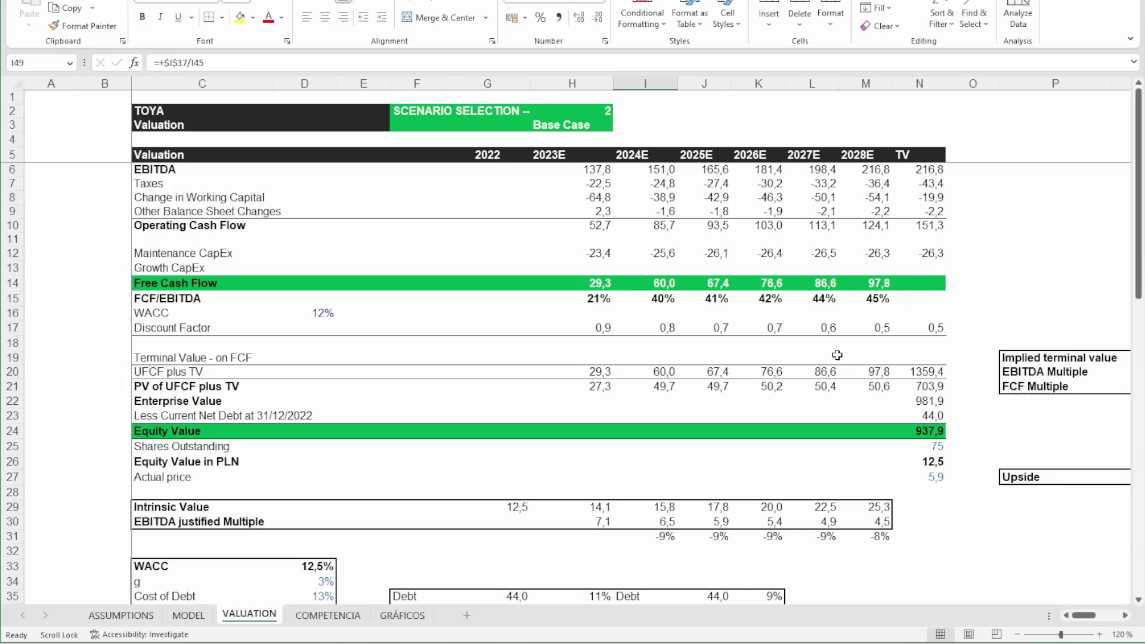
{"action": "left_click", "coordinate": [571, 108]}
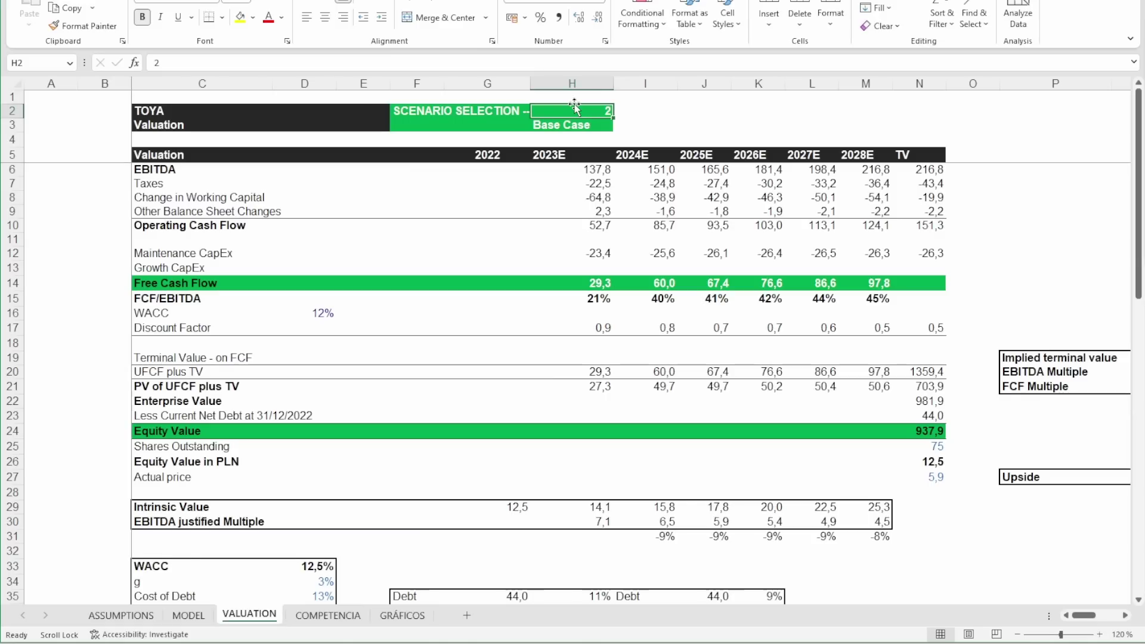
{"action": "type", "text": "1"}
{"action": "key", "text": "Return"}
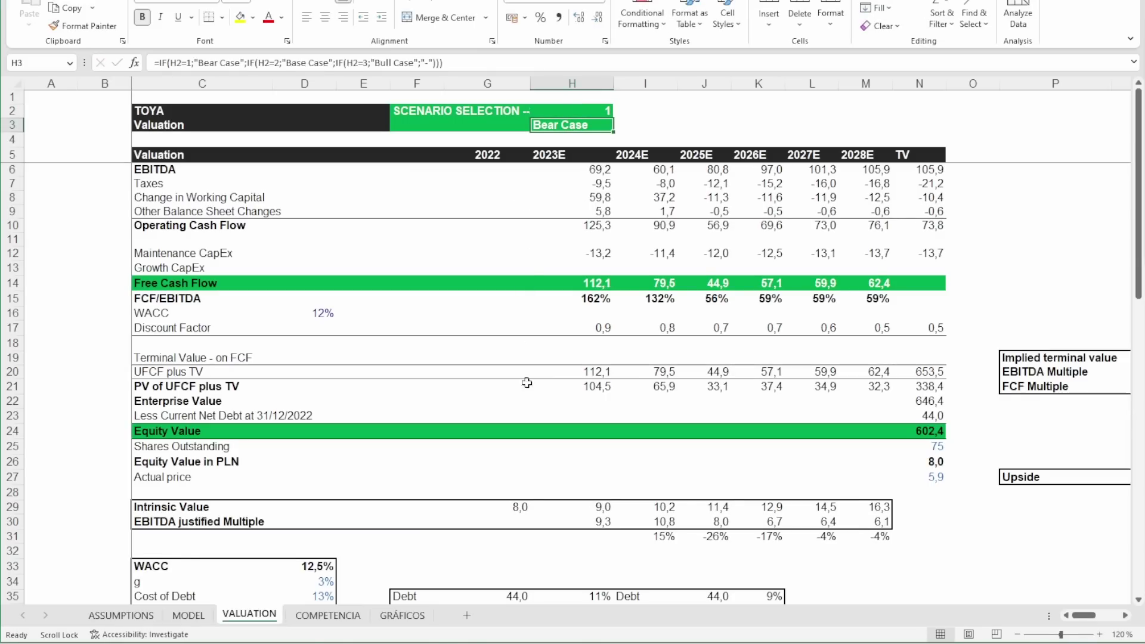
Step: In the MODEL sheet, select the 2023 Retail Sales growth and the Total Revenue Growth cells for 2023 and 2024
{"action": "left_click", "coordinate": [188, 615]}
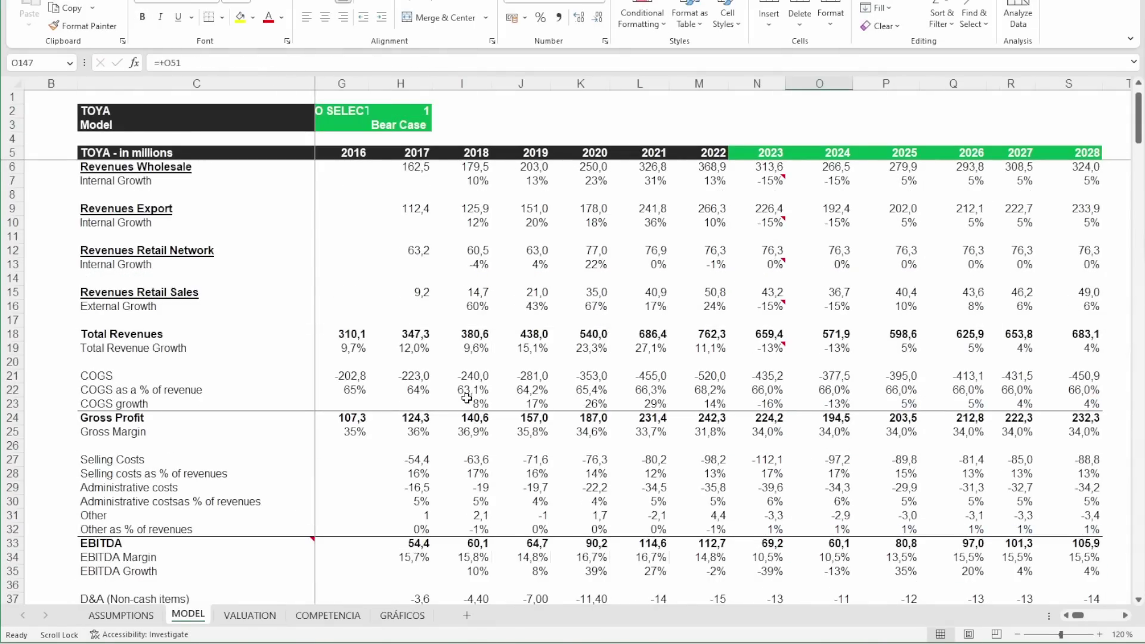
{"action": "left_click", "coordinate": [771, 306]}
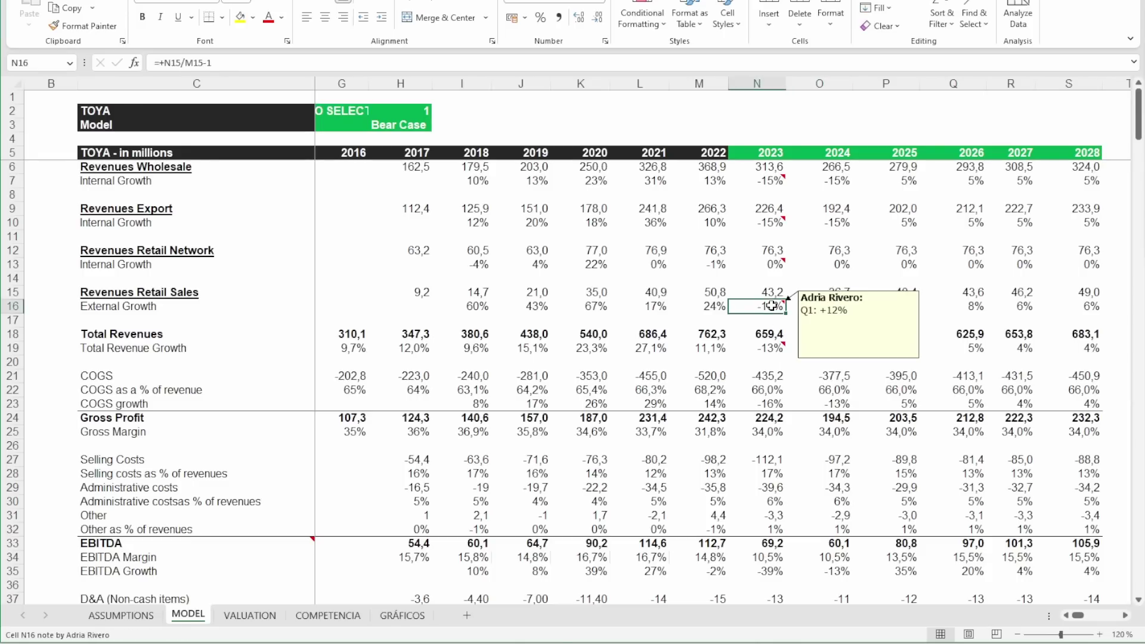
{"action": "left_click", "coordinate": [768, 349]}
{"action": "left_click", "coordinate": [834, 350]}
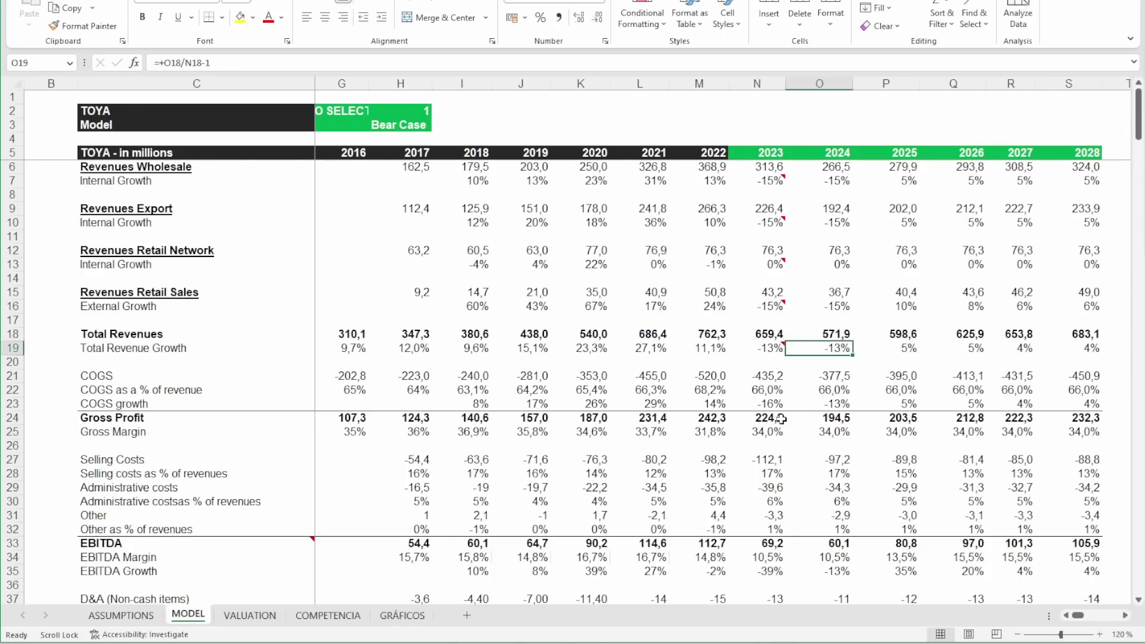
Step: Select the whole EBIT Margin row, the 2023 margin, and the margins from 2025 through 2028 one by one
{"action": "scroll", "coordinate": [649, 486], "scroll_direction": "down", "scroll_amount": 1}
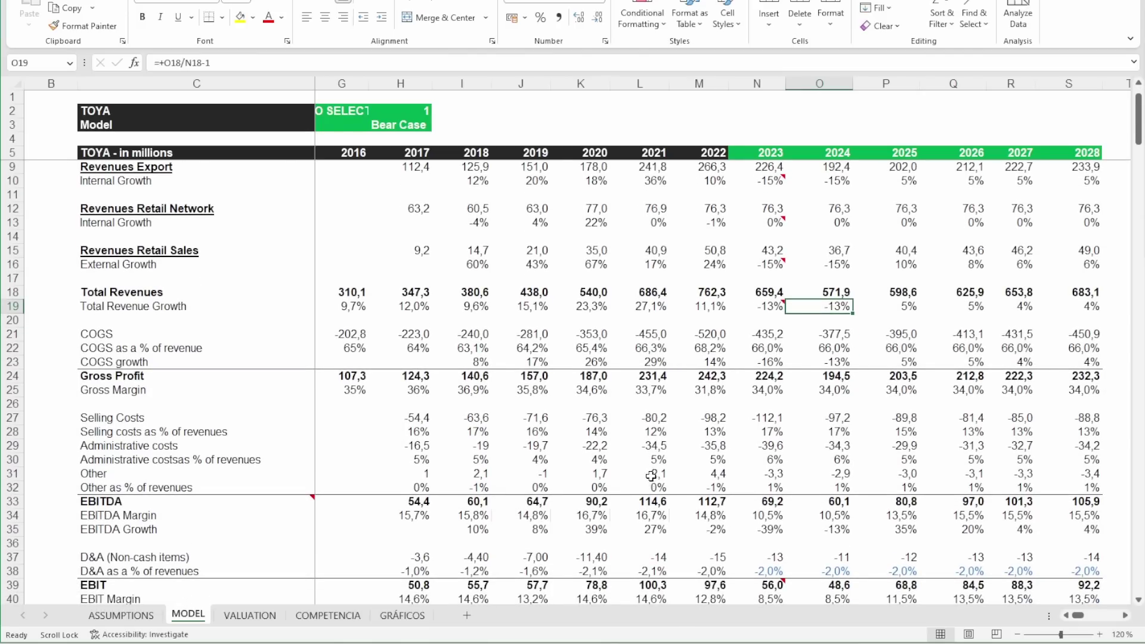
{"action": "scroll", "coordinate": [651, 476], "scroll_direction": "down", "scroll_amount": 5}
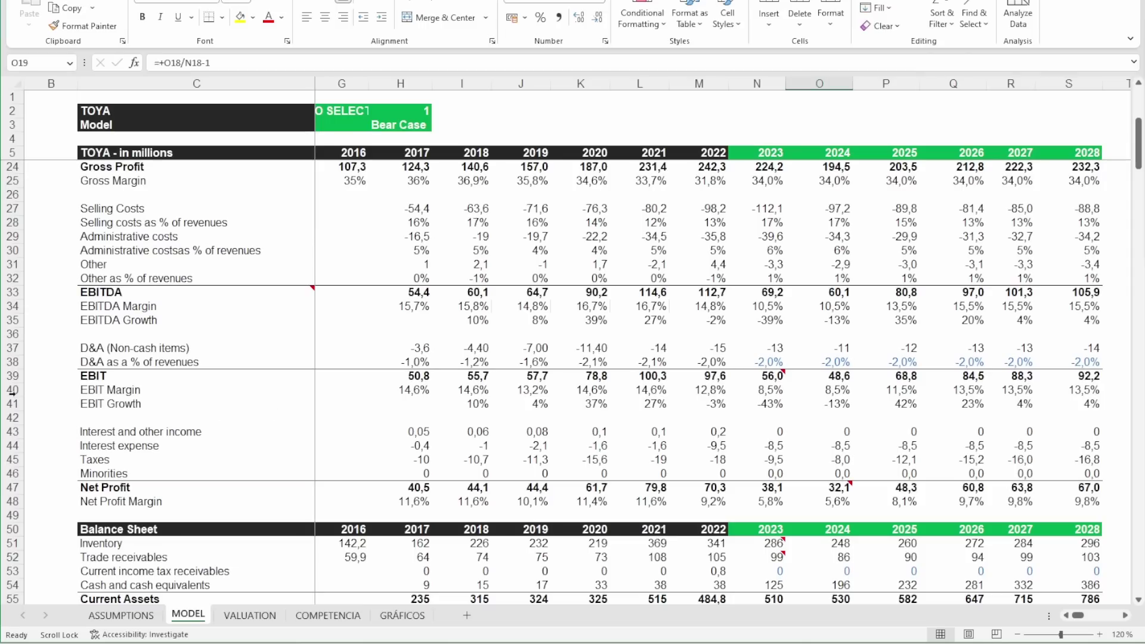
{"action": "left_click", "coordinate": [12, 390]}
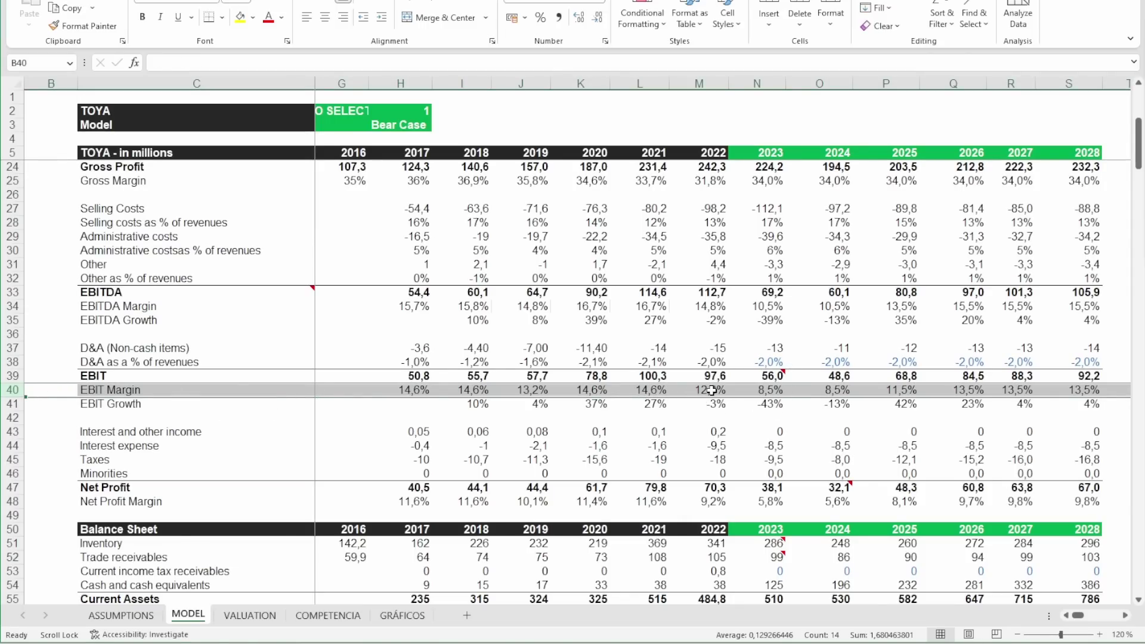
{"action": "left_click_drag", "start_coordinate": [766, 399], "coordinate": [774, 395]}
{"action": "left_click", "coordinate": [881, 392]}
{"action": "key", "text": "Right"}
{"action": "key", "text": "Right"}
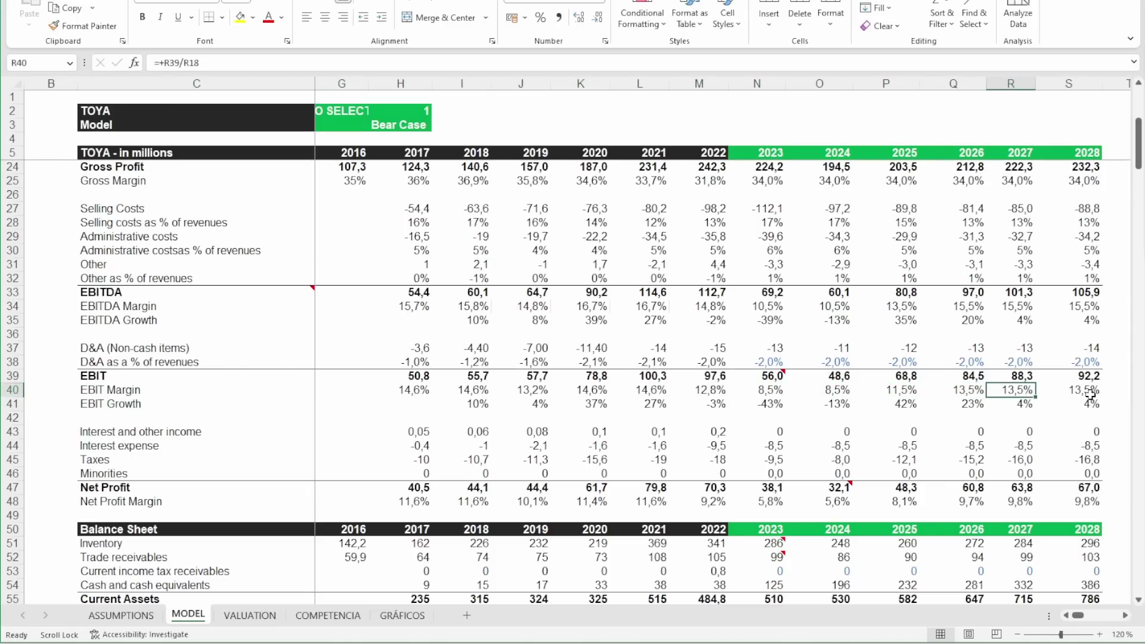
{"action": "left_click", "coordinate": [1090, 394]}
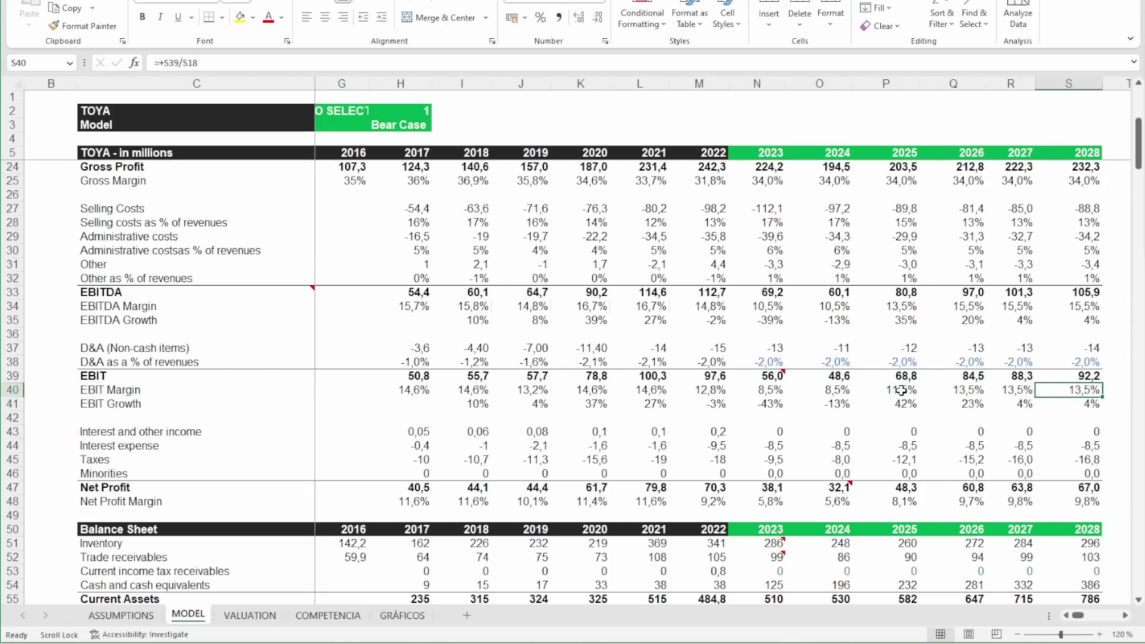
Step: Switch to TIKR Terminal in Chrome, view Stanley Black & Decker's yearly revenue changes as a chart, and hide the chart again
{"action": "scroll", "coordinate": [845, 383], "scroll_direction": "up", "scroll_amount": 6}
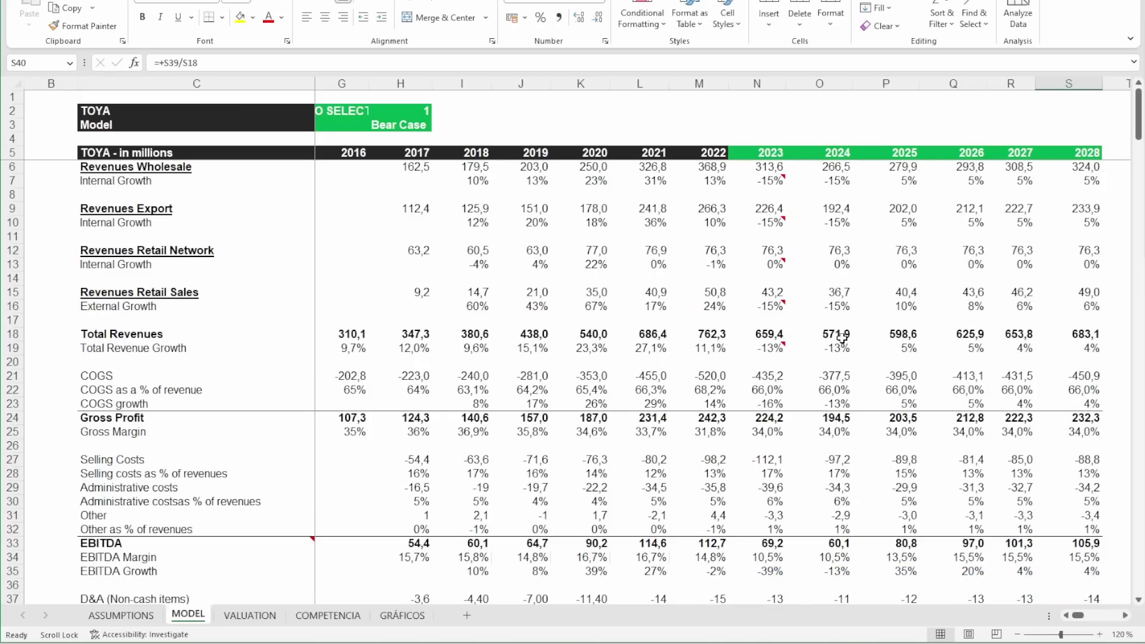
{"action": "mouse_move", "coordinate": [935, 637]}
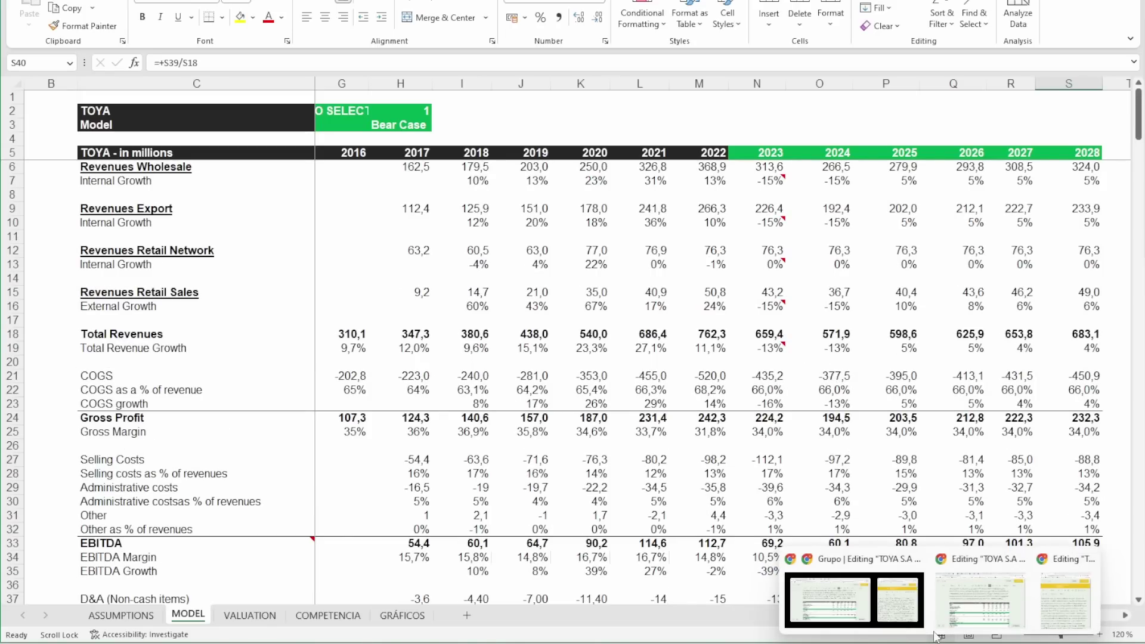
{"action": "left_click", "coordinate": [906, 606]}
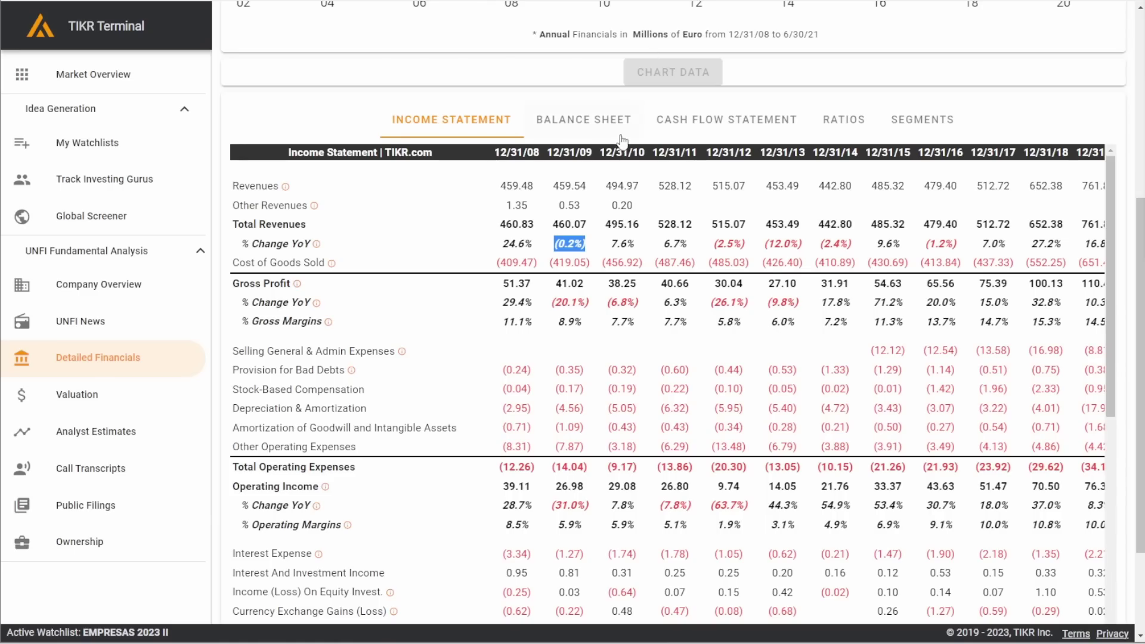
{"action": "scroll", "coordinate": [623, 141], "scroll_direction": "up", "scroll_amount": 5}
{"action": "left_click", "coordinate": [596, 17]}
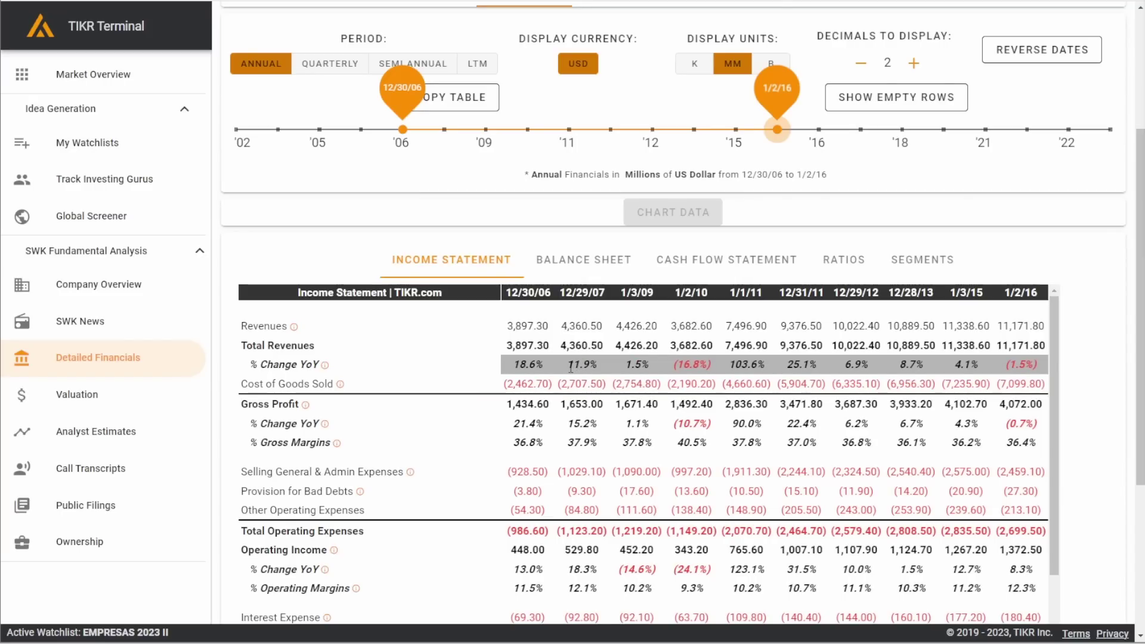
{"action": "left_click_drag", "start_coordinate": [571, 367], "coordinate": [690, 370]}
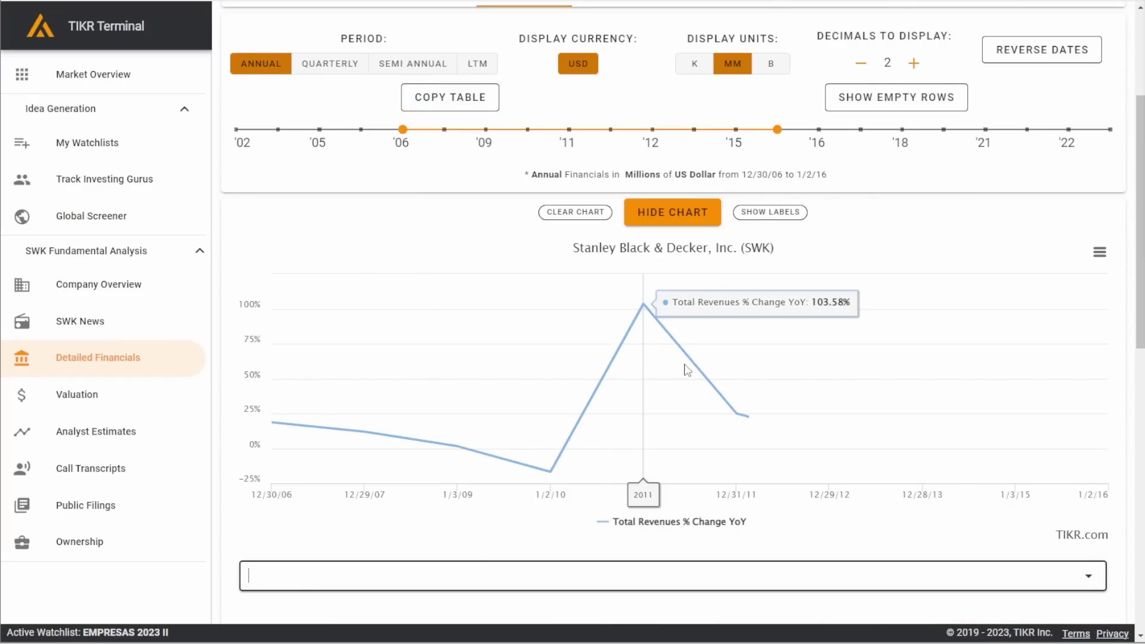
{"action": "left_click", "coordinate": [692, 218]}
{"action": "scroll", "coordinate": [629, 330], "scroll_direction": "up", "scroll_amount": 4}
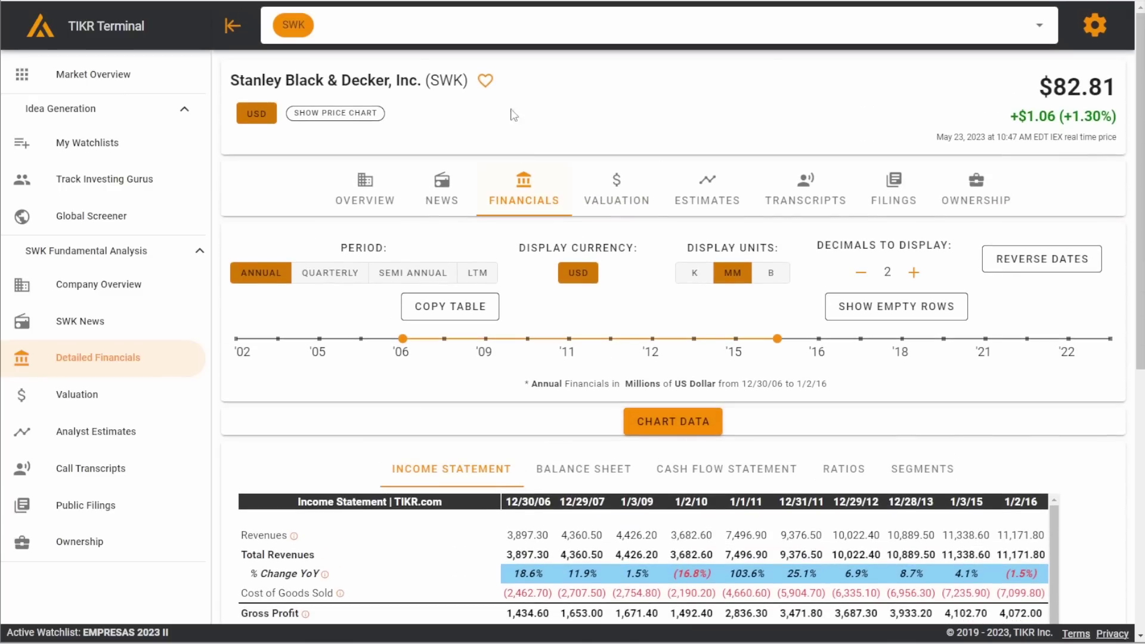
Step: Search for "toya" in place of SWK and load the financials of TOYA S.A. (TOA)
{"action": "left_click", "coordinate": [517, 22]}
{"action": "key", "text": "BackSpace"}
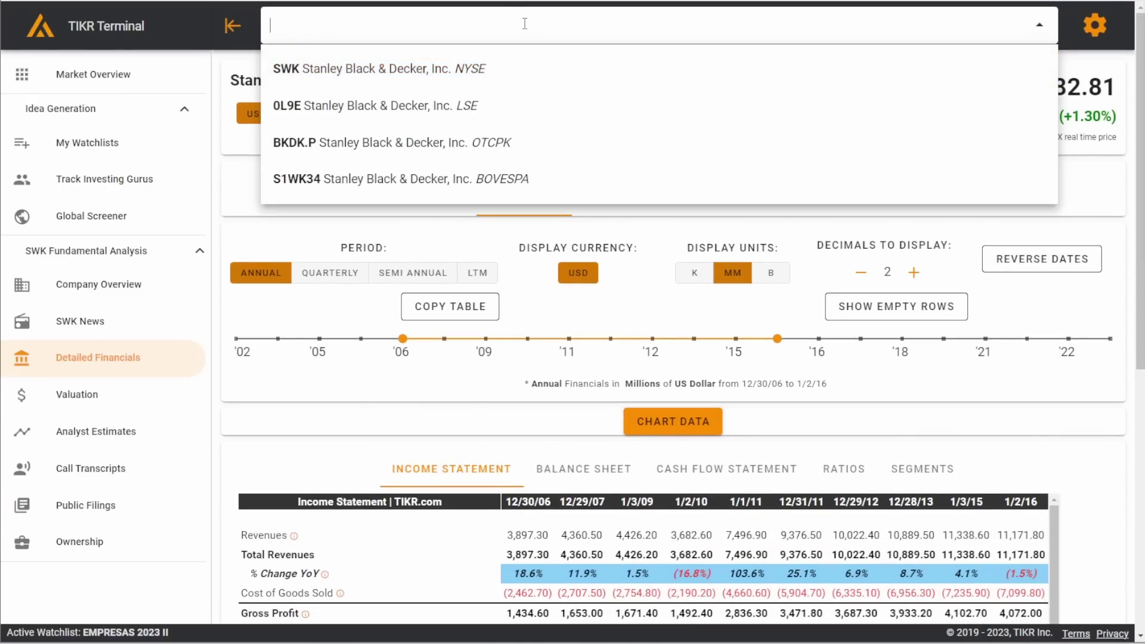
{"action": "type", "text": "toya"}
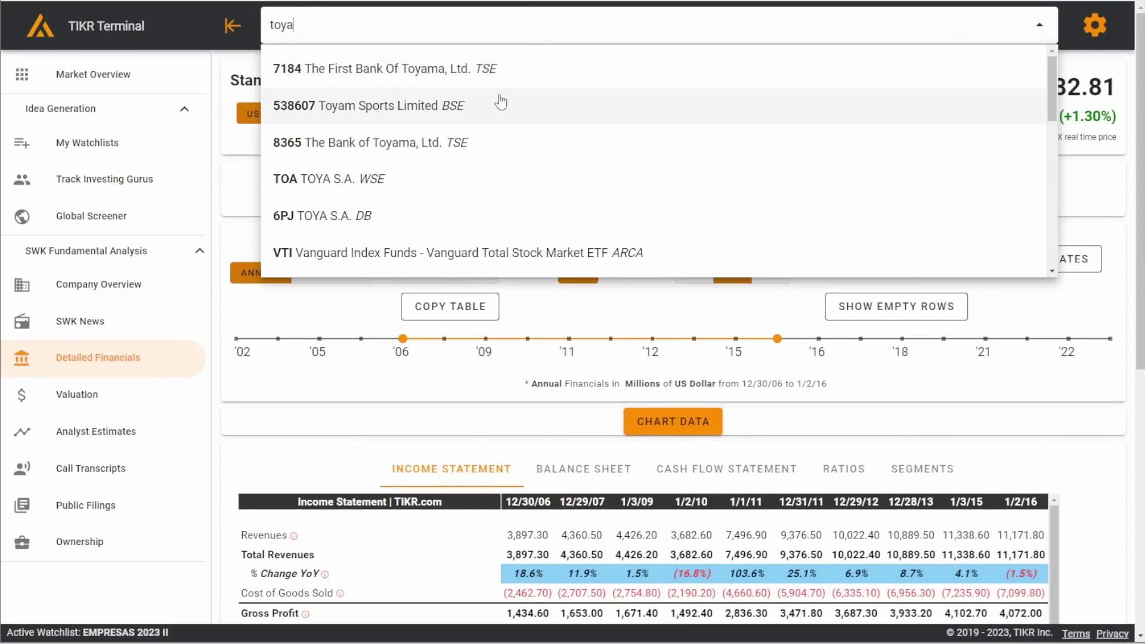
{"action": "left_click", "coordinate": [434, 70]}
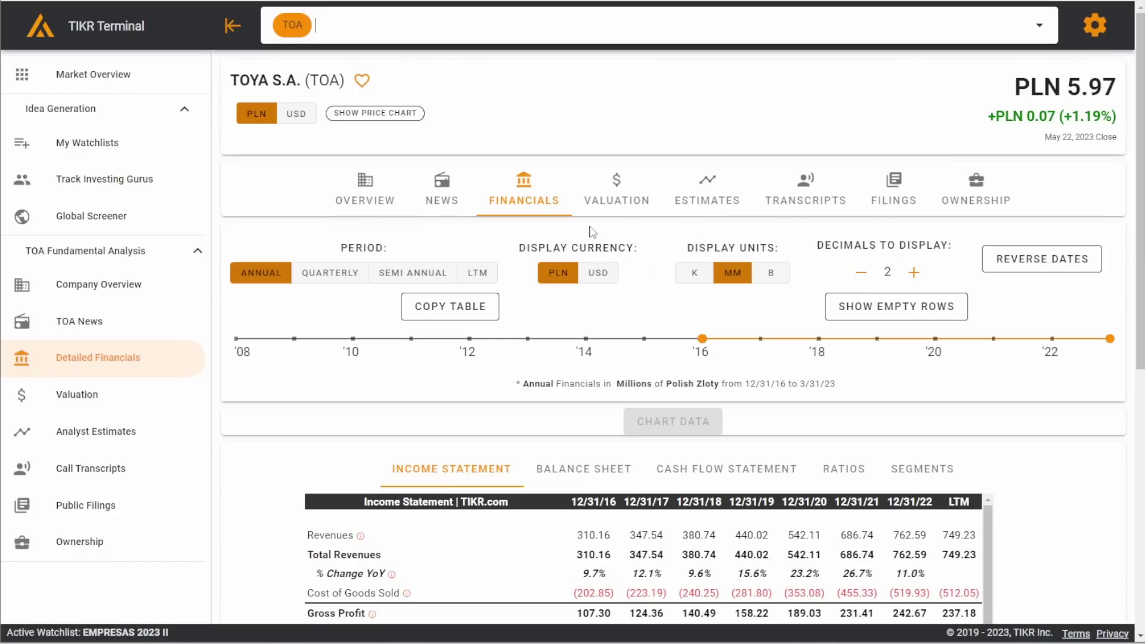
Step: Set TOYA's financials period from 12/31/08 to 12/31/12 and view the revenue and operating margin rows
{"action": "scroll", "coordinate": [605, 239], "scroll_direction": "down", "scroll_amount": 2}
{"action": "left_click_drag", "start_coordinate": [702, 199], "coordinate": [237, 202]}
{"action": "left_click_drag", "start_coordinate": [1109, 199], "coordinate": [482, 239]}
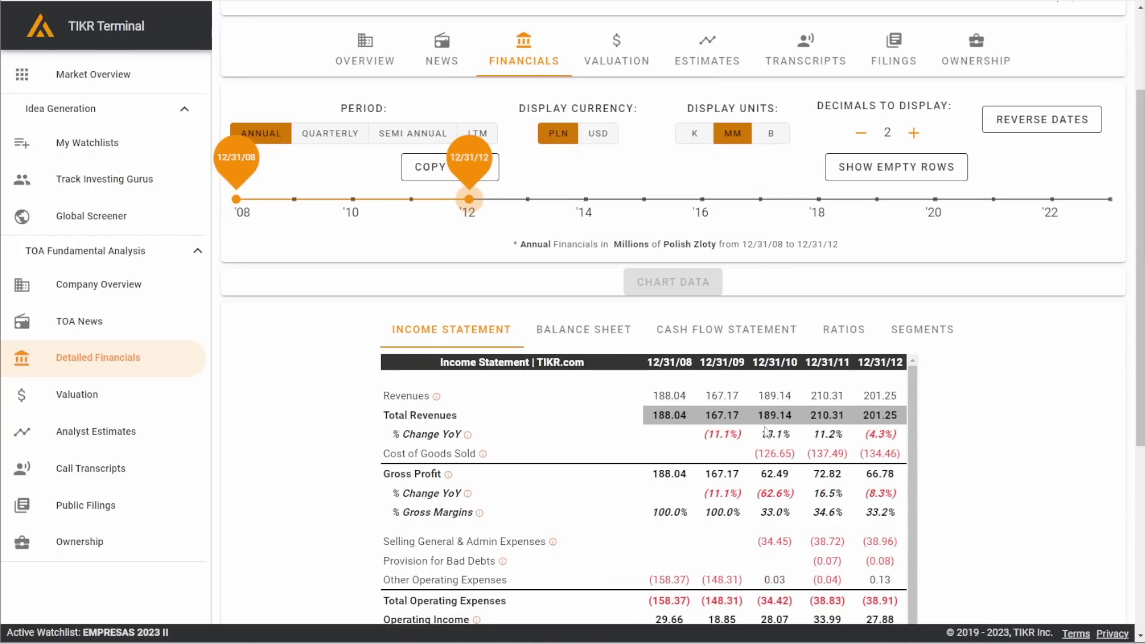
{"action": "scroll", "coordinate": [863, 365], "scroll_direction": "down", "scroll_amount": 2}
{"action": "scroll", "coordinate": [987, 297], "scroll_direction": "down", "scroll_amount": 2}
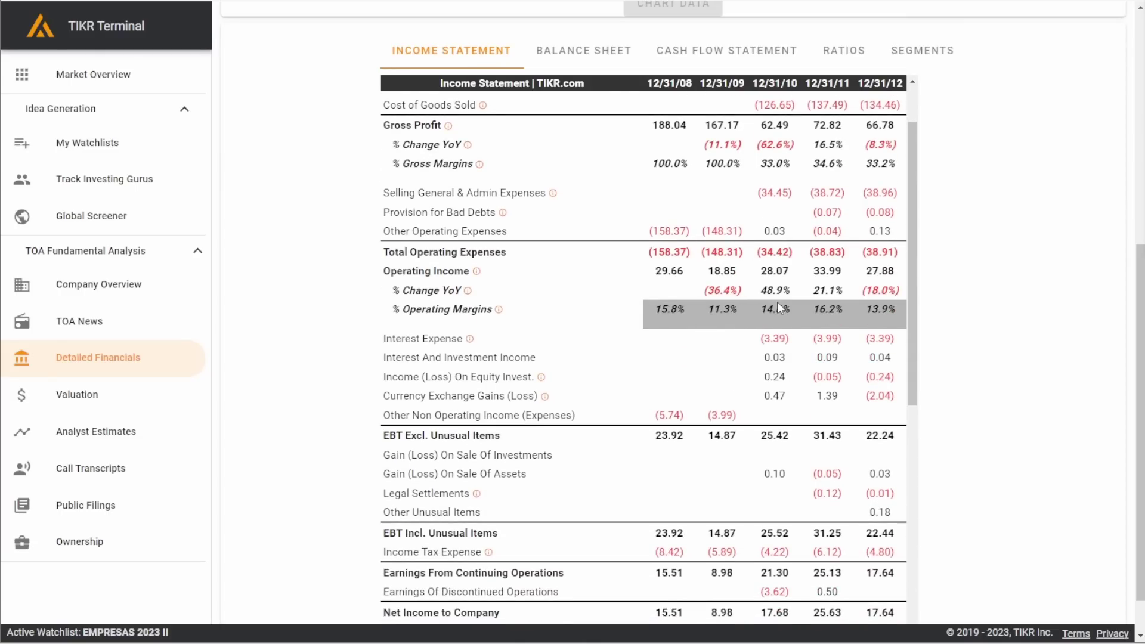
Step: Return to Excel's MODEL sheet, review the income statement and select the Net Profit cells for 2024 and 2023
{"action": "mouse_move", "coordinate": [1115, 638]}
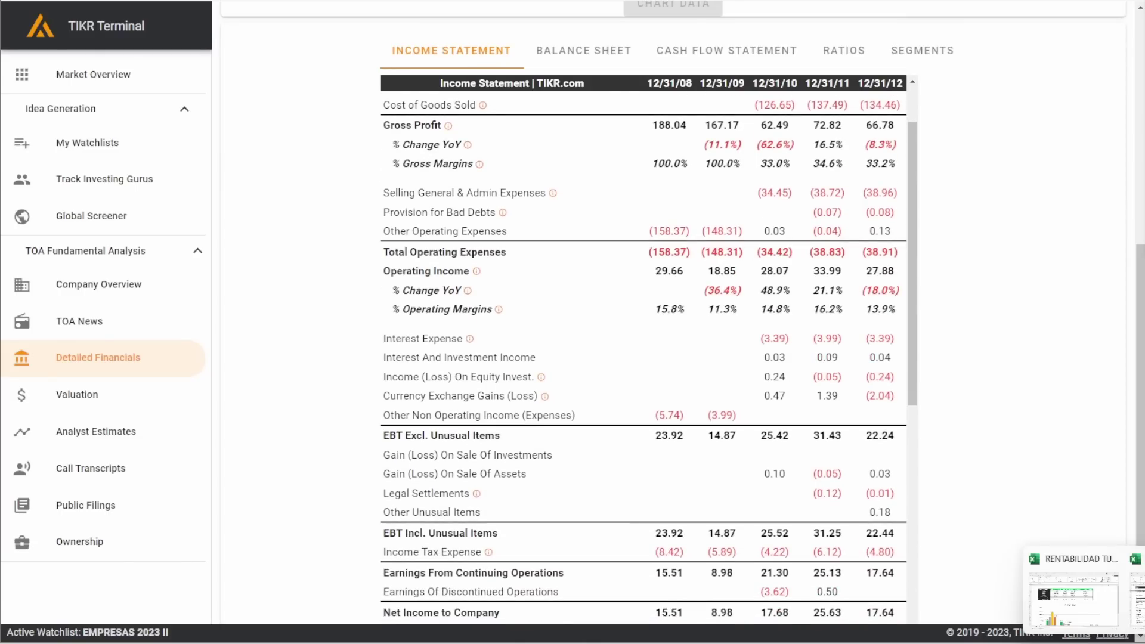
{"action": "left_click", "coordinate": [1137, 620]}
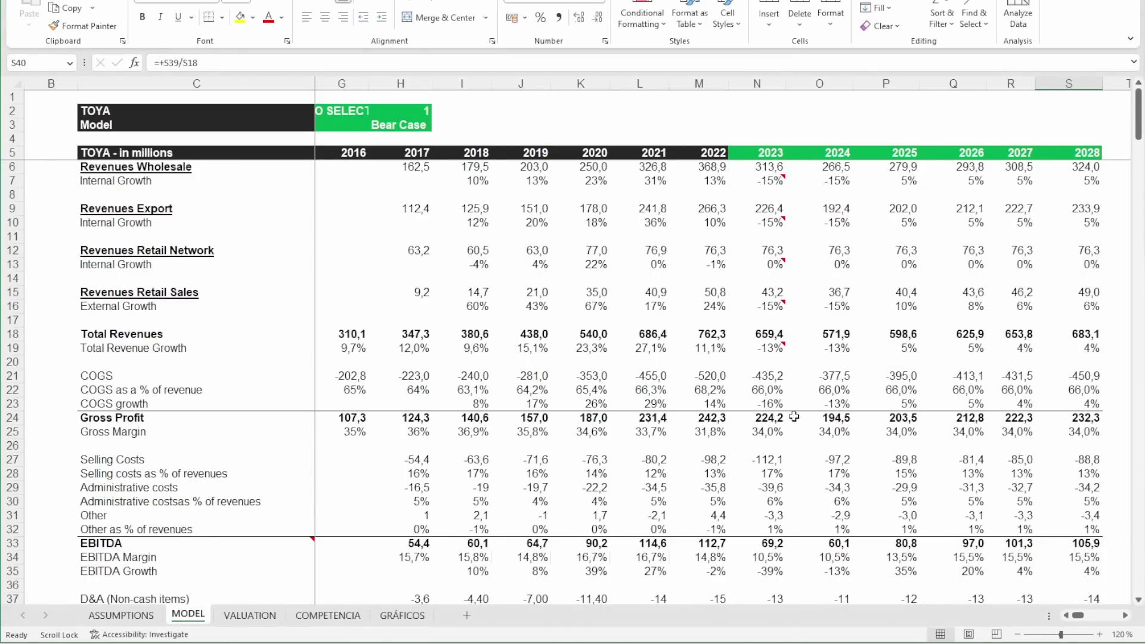
{"action": "scroll", "coordinate": [764, 420], "scroll_direction": "down", "scroll_amount": 5}
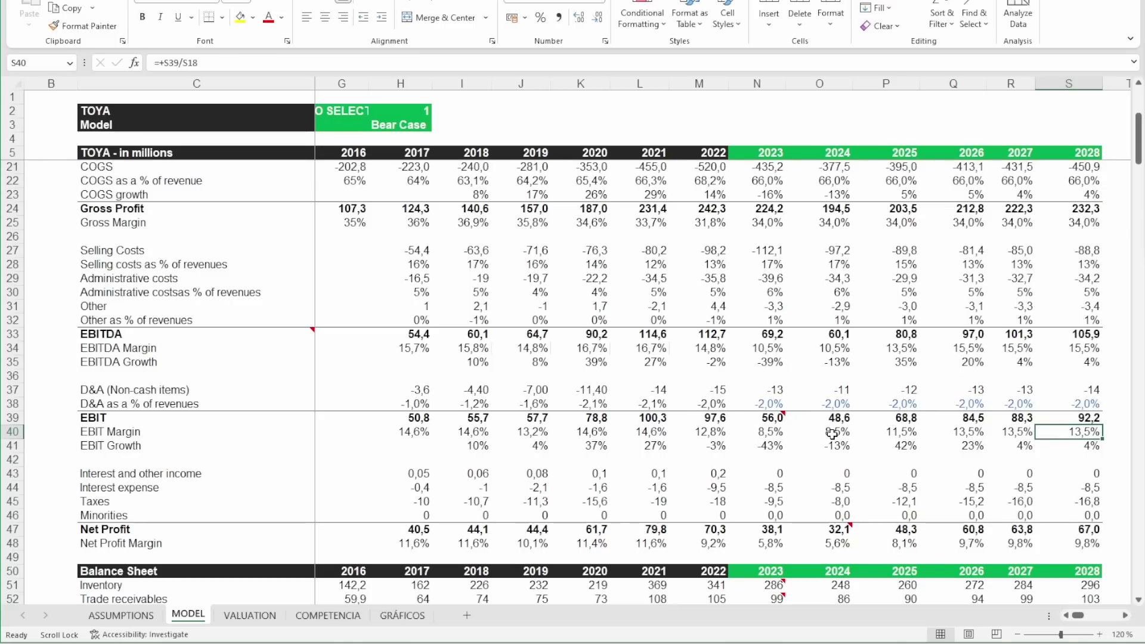
{"action": "scroll", "coordinate": [759, 450], "scroll_direction": "up", "scroll_amount": 5}
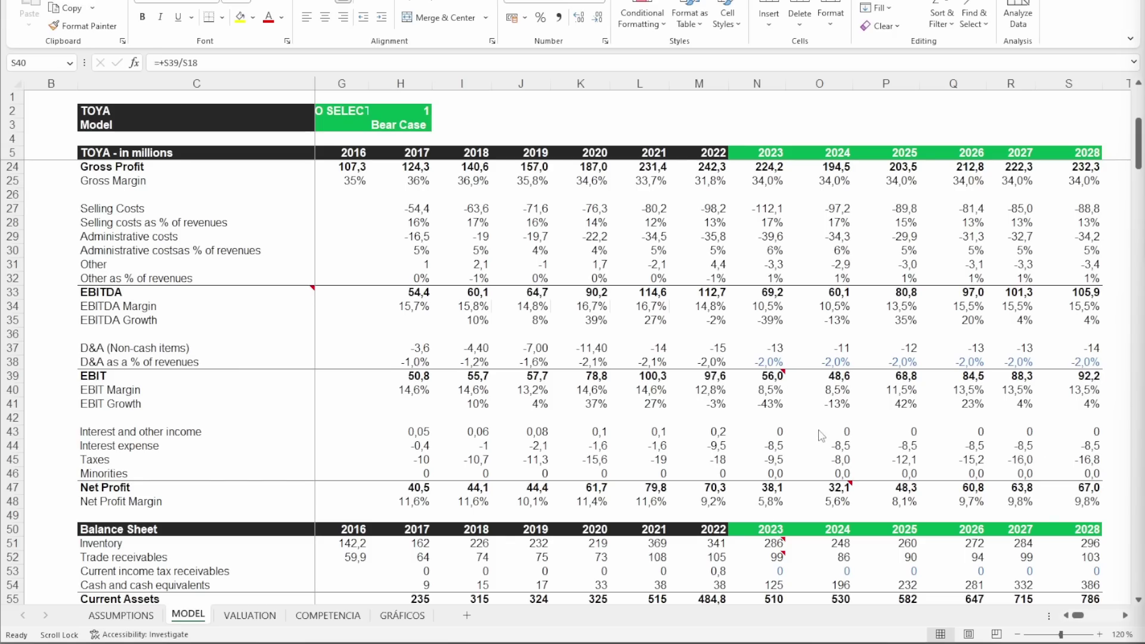
{"action": "scroll", "coordinate": [821, 435], "scroll_direction": "down", "scroll_amount": 2}
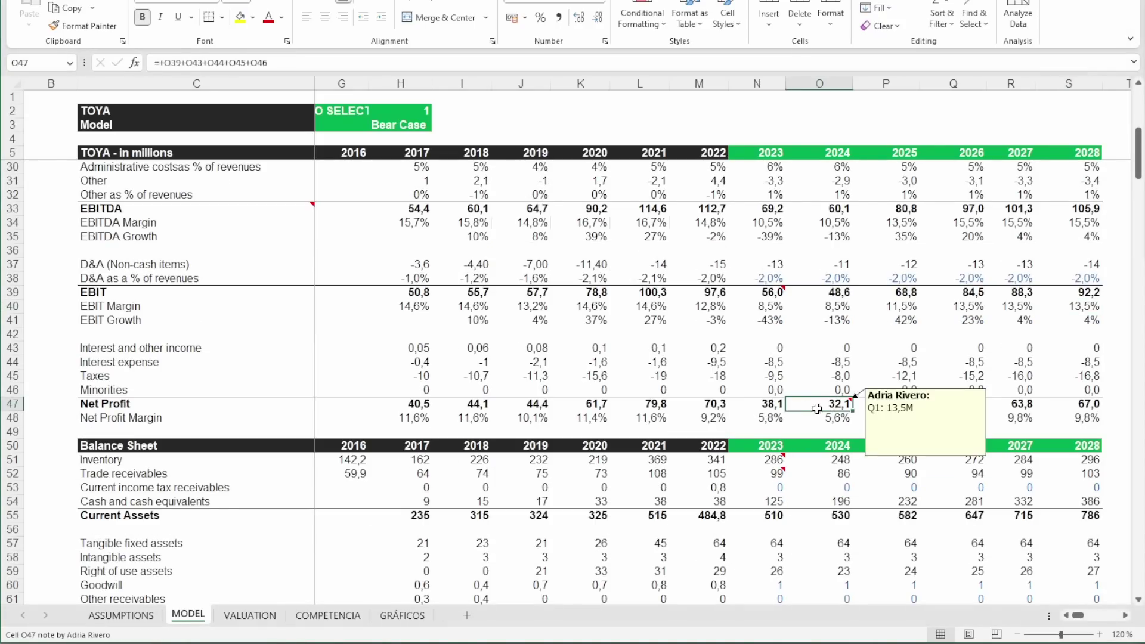
{"action": "left_click", "coordinate": [767, 405]}
Step: In the VALUATION sheet, select Free Cash Flow for 2023E–2024E, for 2025E–2028E, and for 2023E–2024E again
{"action": "left_click", "coordinate": [249, 615]}
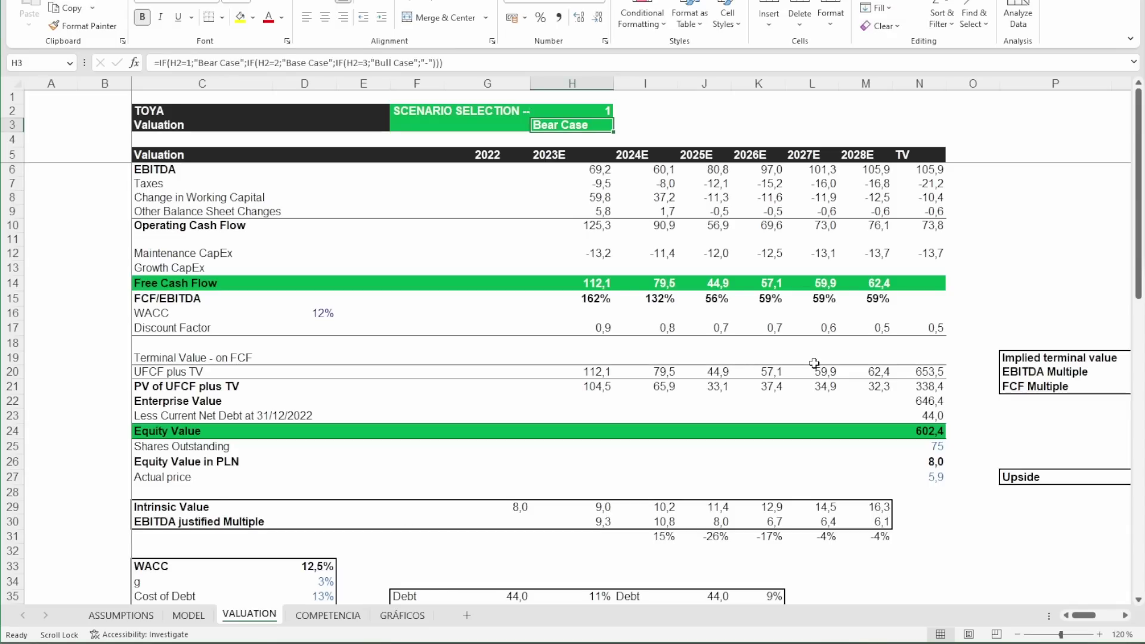
{"action": "left_click_drag", "start_coordinate": [596, 283], "coordinate": [647, 283]}
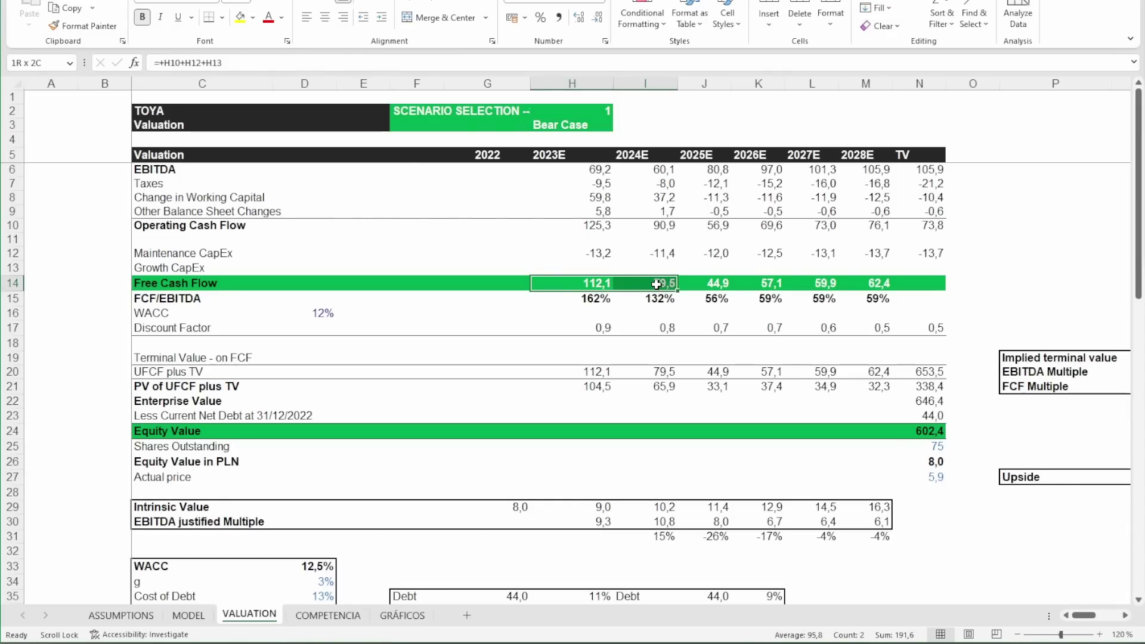
{"action": "left_click_drag", "start_coordinate": [656, 284], "coordinate": [858, 286]}
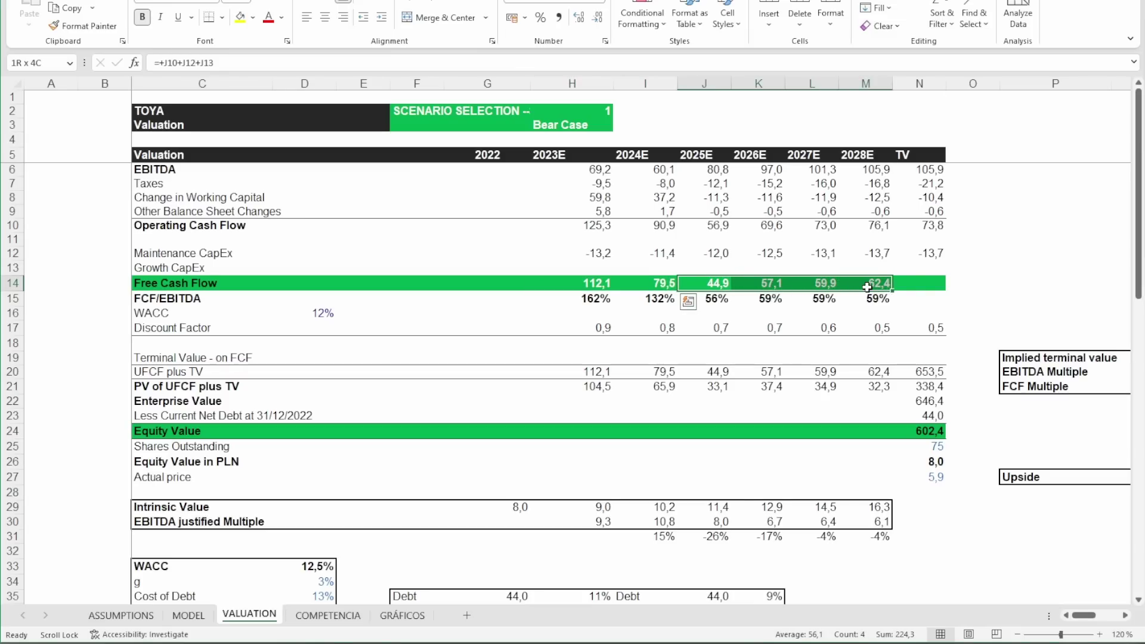
{"action": "left_click_drag", "start_coordinate": [604, 288], "coordinate": [638, 280]}
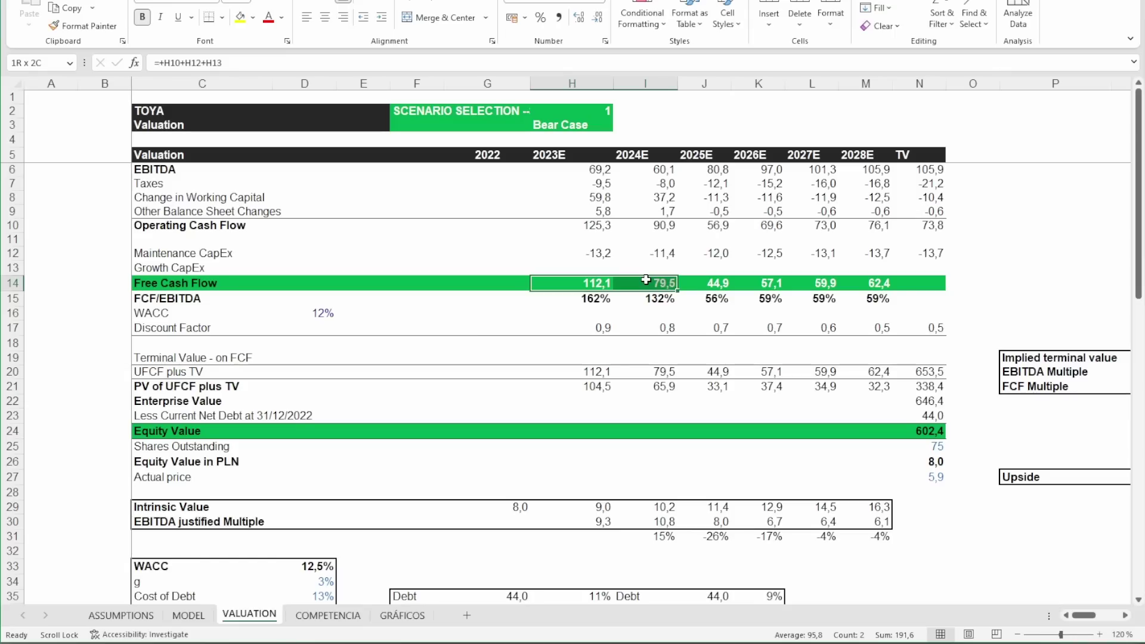
Step: Select the 2023E EV/EBITDA and EV/FCF multiples, and return to the start of the VALUATION sheet
{"action": "scroll", "coordinate": [646, 280], "scroll_direction": "down", "scroll_amount": 10}
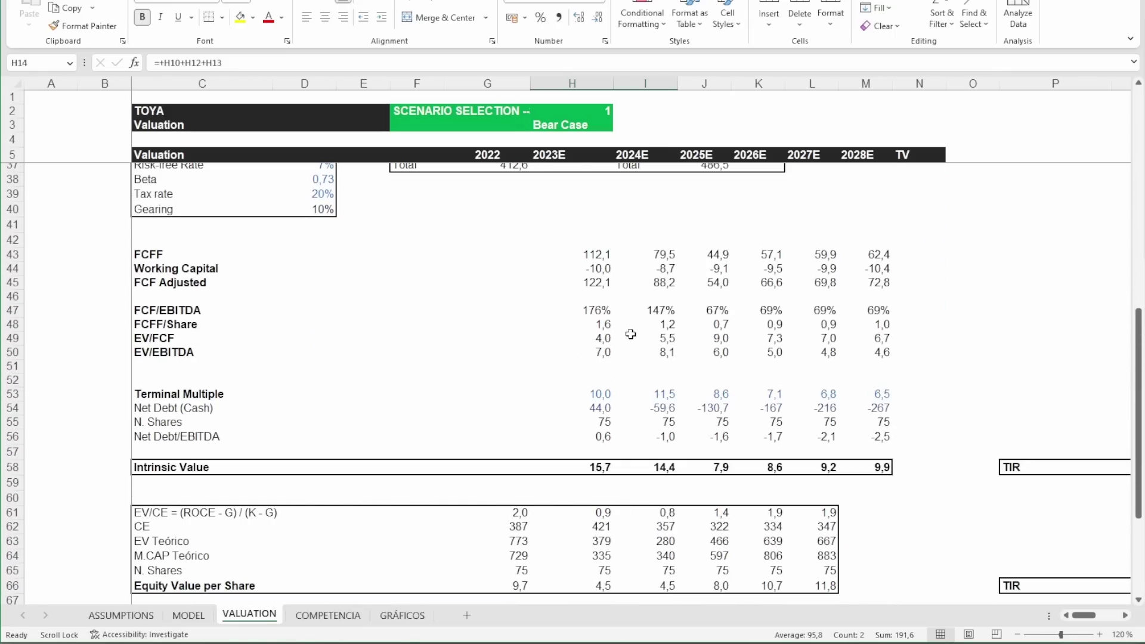
{"action": "left_click", "coordinate": [605, 353]}
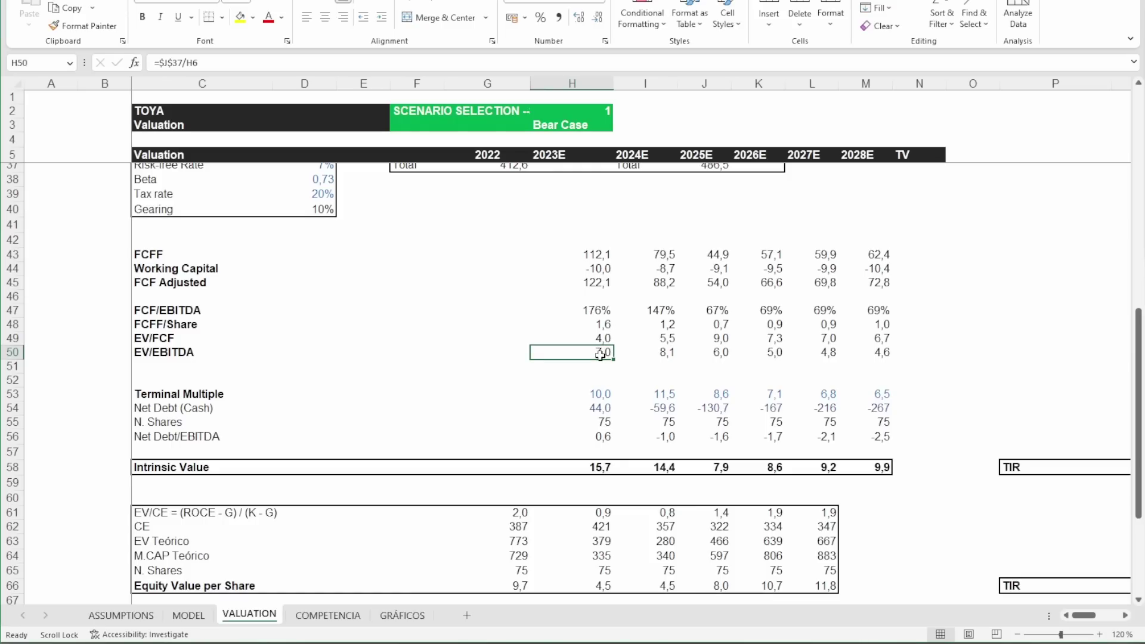
{"action": "left_click", "coordinate": [602, 338]}
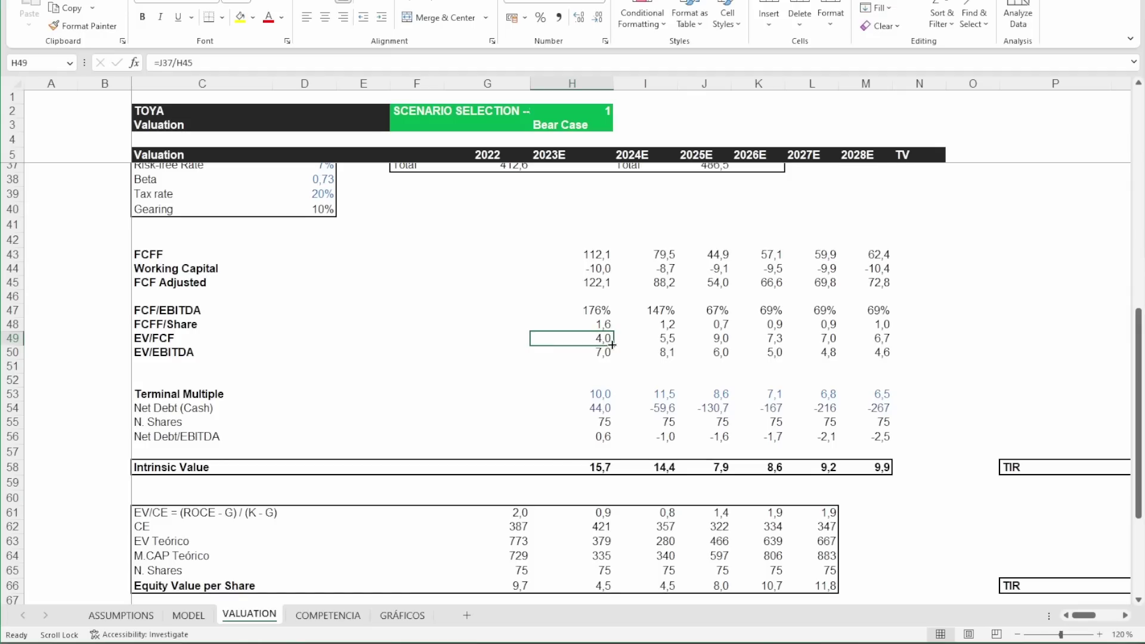
{"action": "scroll", "coordinate": [620, 356], "scroll_direction": "up", "scroll_amount": 10}
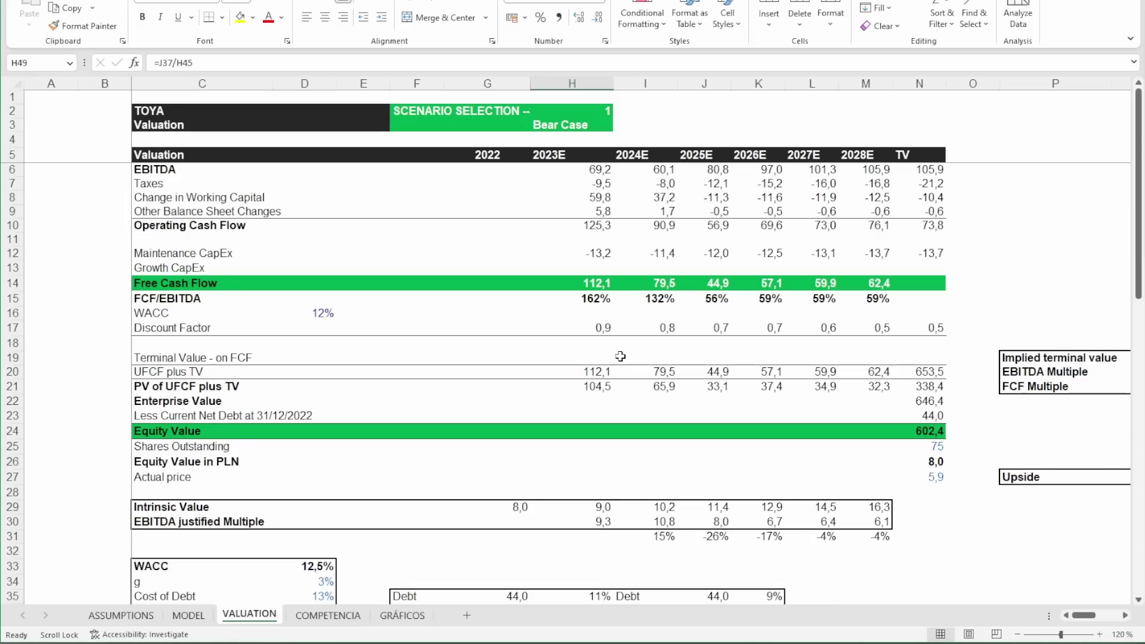
Step: Select the bear-case Equity Value in PLN and view the implied terminal value multiples and Upside beside the valuation table
{"action": "scroll", "coordinate": [620, 356], "scroll_direction": "down", "scroll_amount": 1}
{"action": "scroll", "coordinate": [621, 356], "scroll_direction": "up", "scroll_amount": 1}
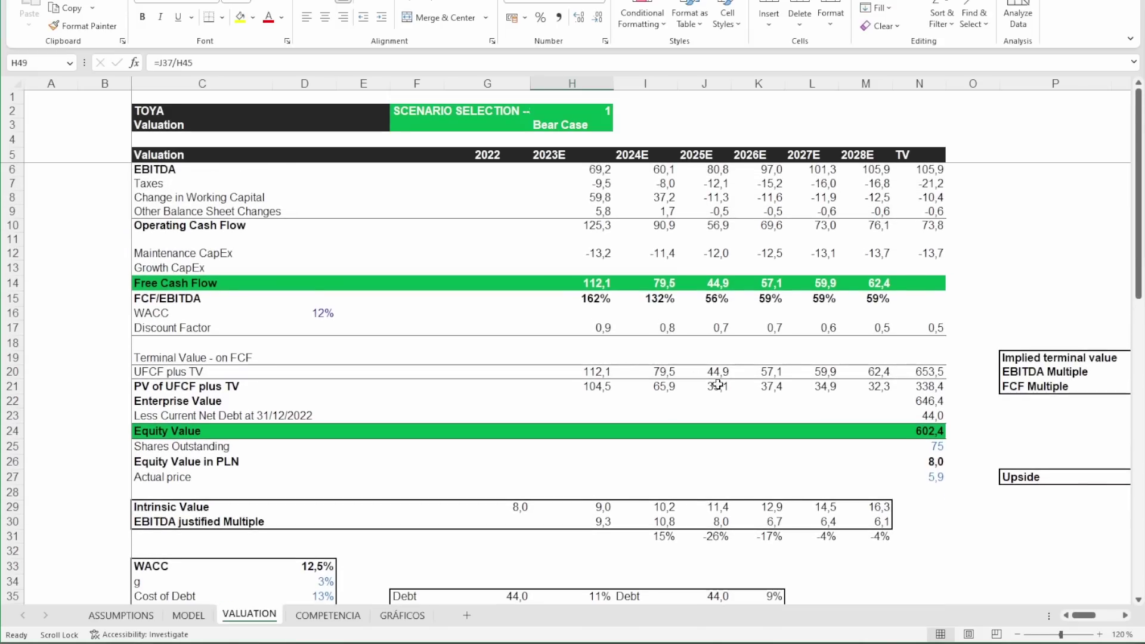
{"action": "left_click", "coordinate": [941, 463]}
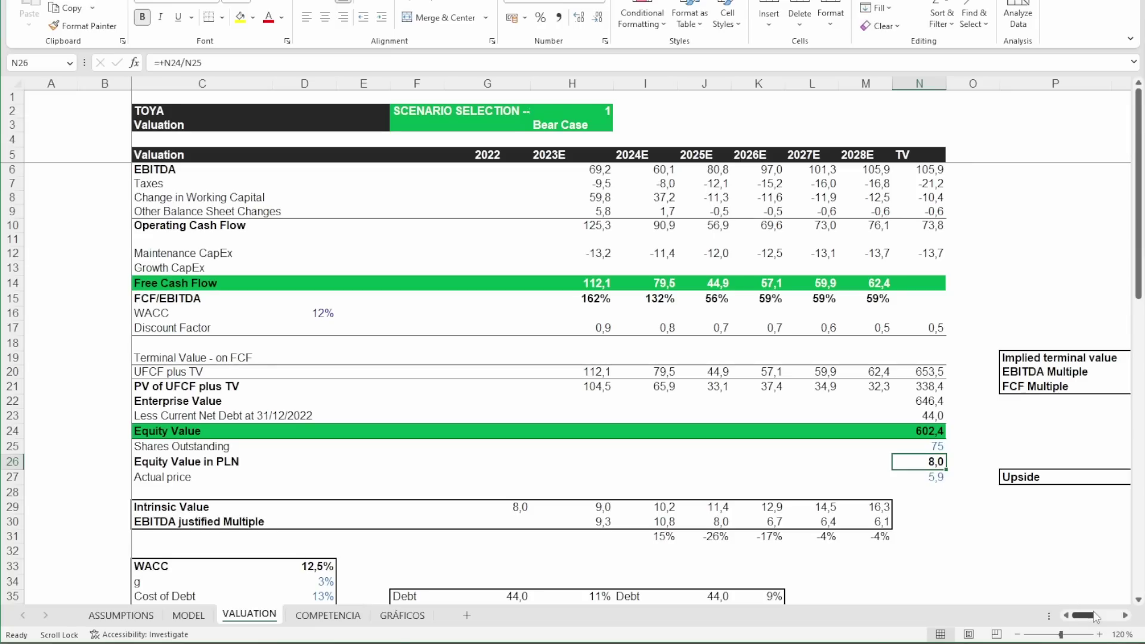
{"action": "left_click_drag", "start_coordinate": [1098, 614], "coordinate": [1099, 619]}
{"action": "left_click_drag", "start_coordinate": [1100, 620], "coordinate": [1100, 621]}
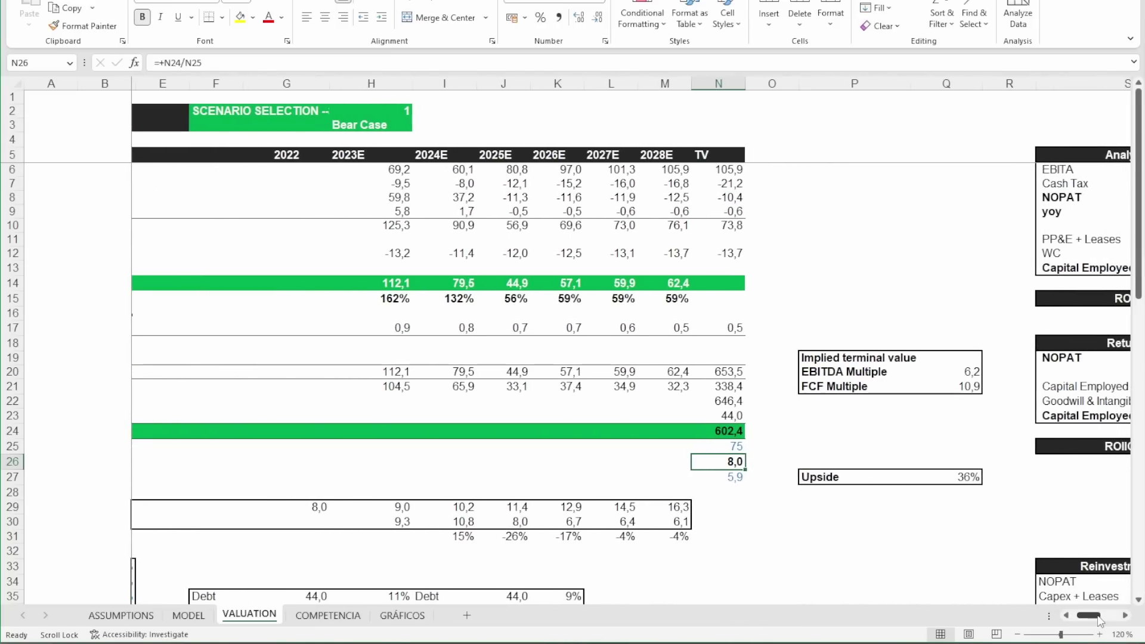
{"action": "scroll", "coordinate": [841, 464], "scroll_direction": "down", "scroll_amount": 2}
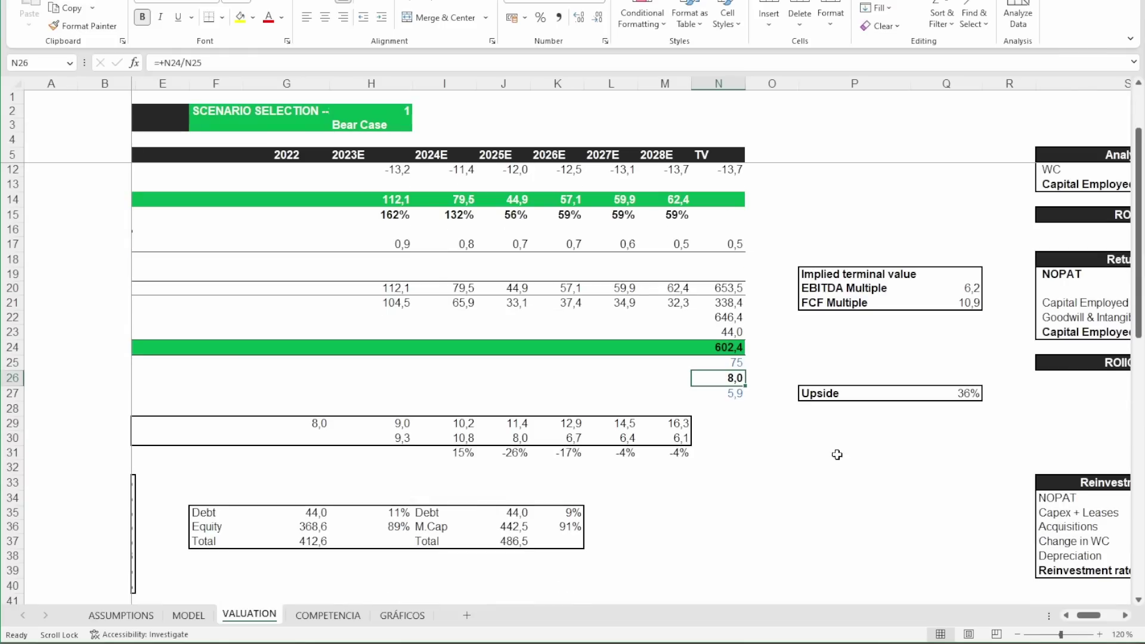
{"action": "left_click_drag", "start_coordinate": [1105, 620], "coordinate": [1100, 620]}
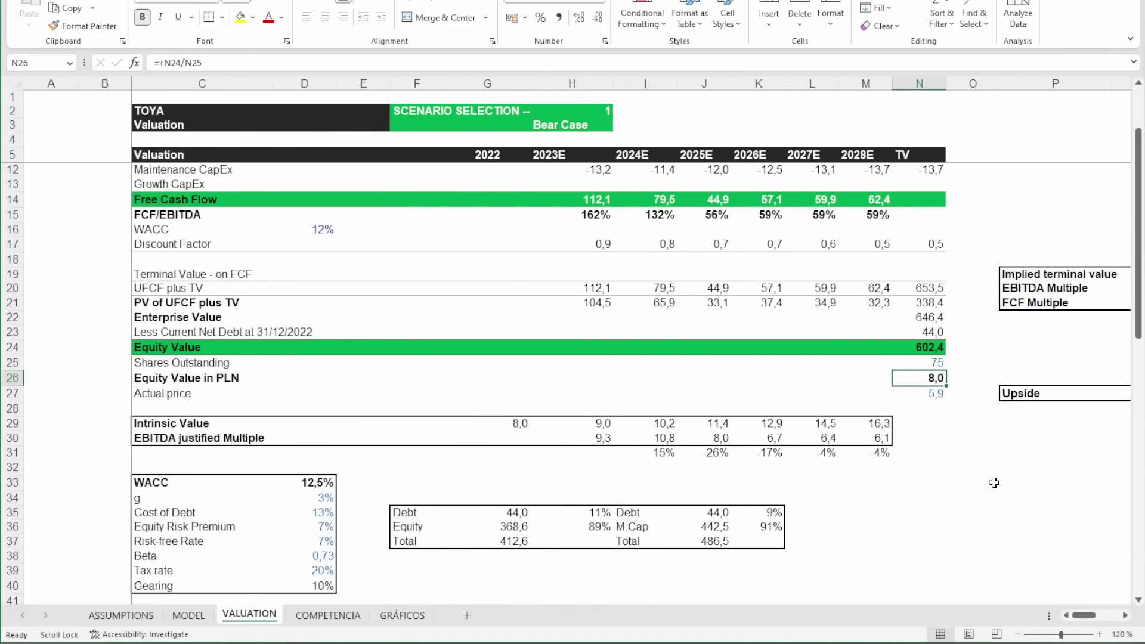
Step: Select the Actual price cell and the Upside cell, and return to the valuation table's row labels
{"action": "left_click", "coordinate": [940, 393]}
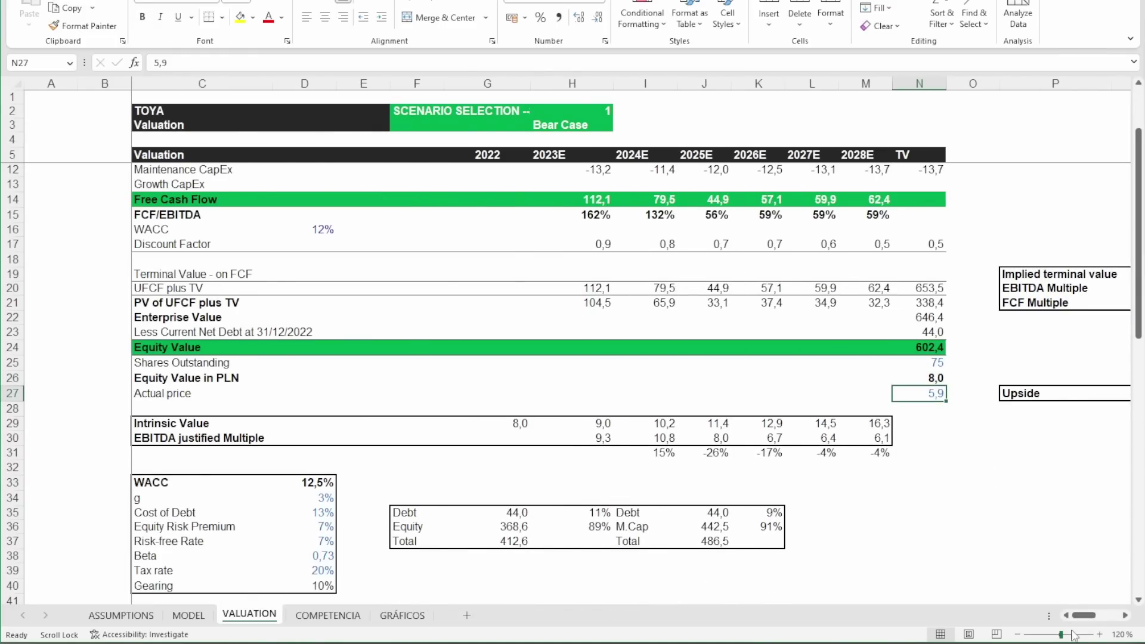
{"action": "left_click_drag", "start_coordinate": [1084, 615], "coordinate": [1087, 615]}
{"action": "left_click", "coordinate": [1059, 394]}
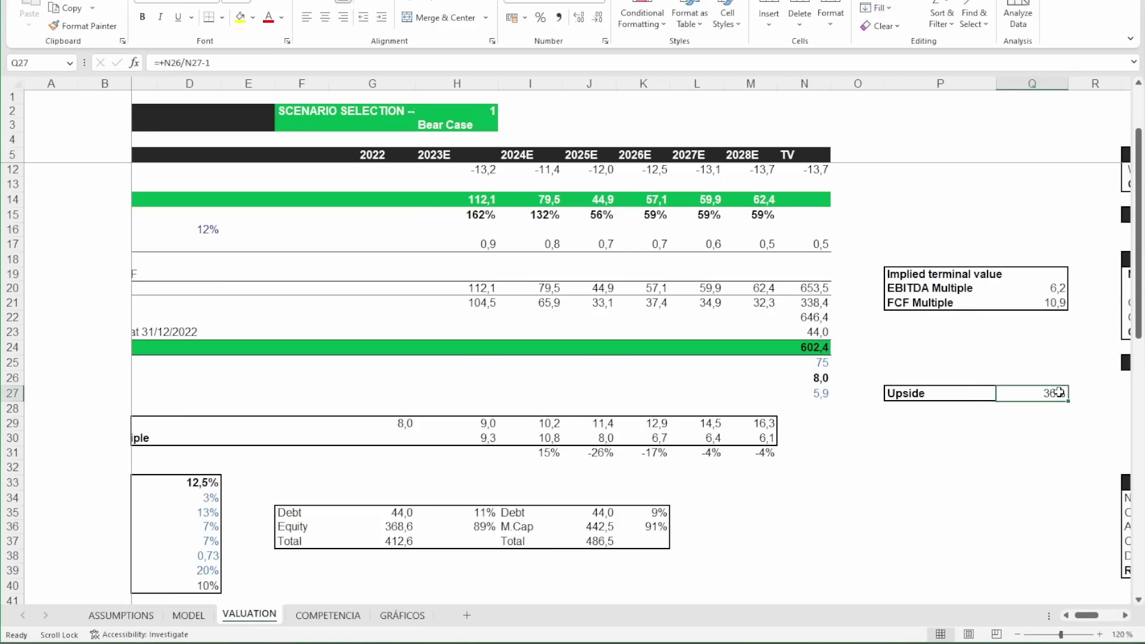
{"action": "left_click_drag", "start_coordinate": [1088, 615], "coordinate": [1084, 615]}
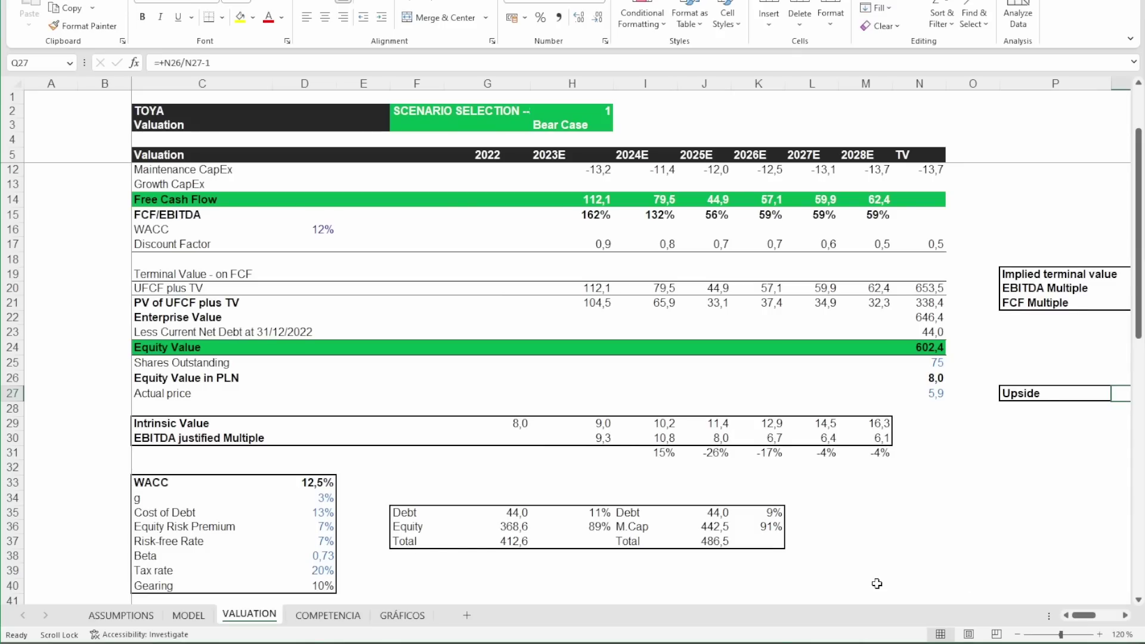